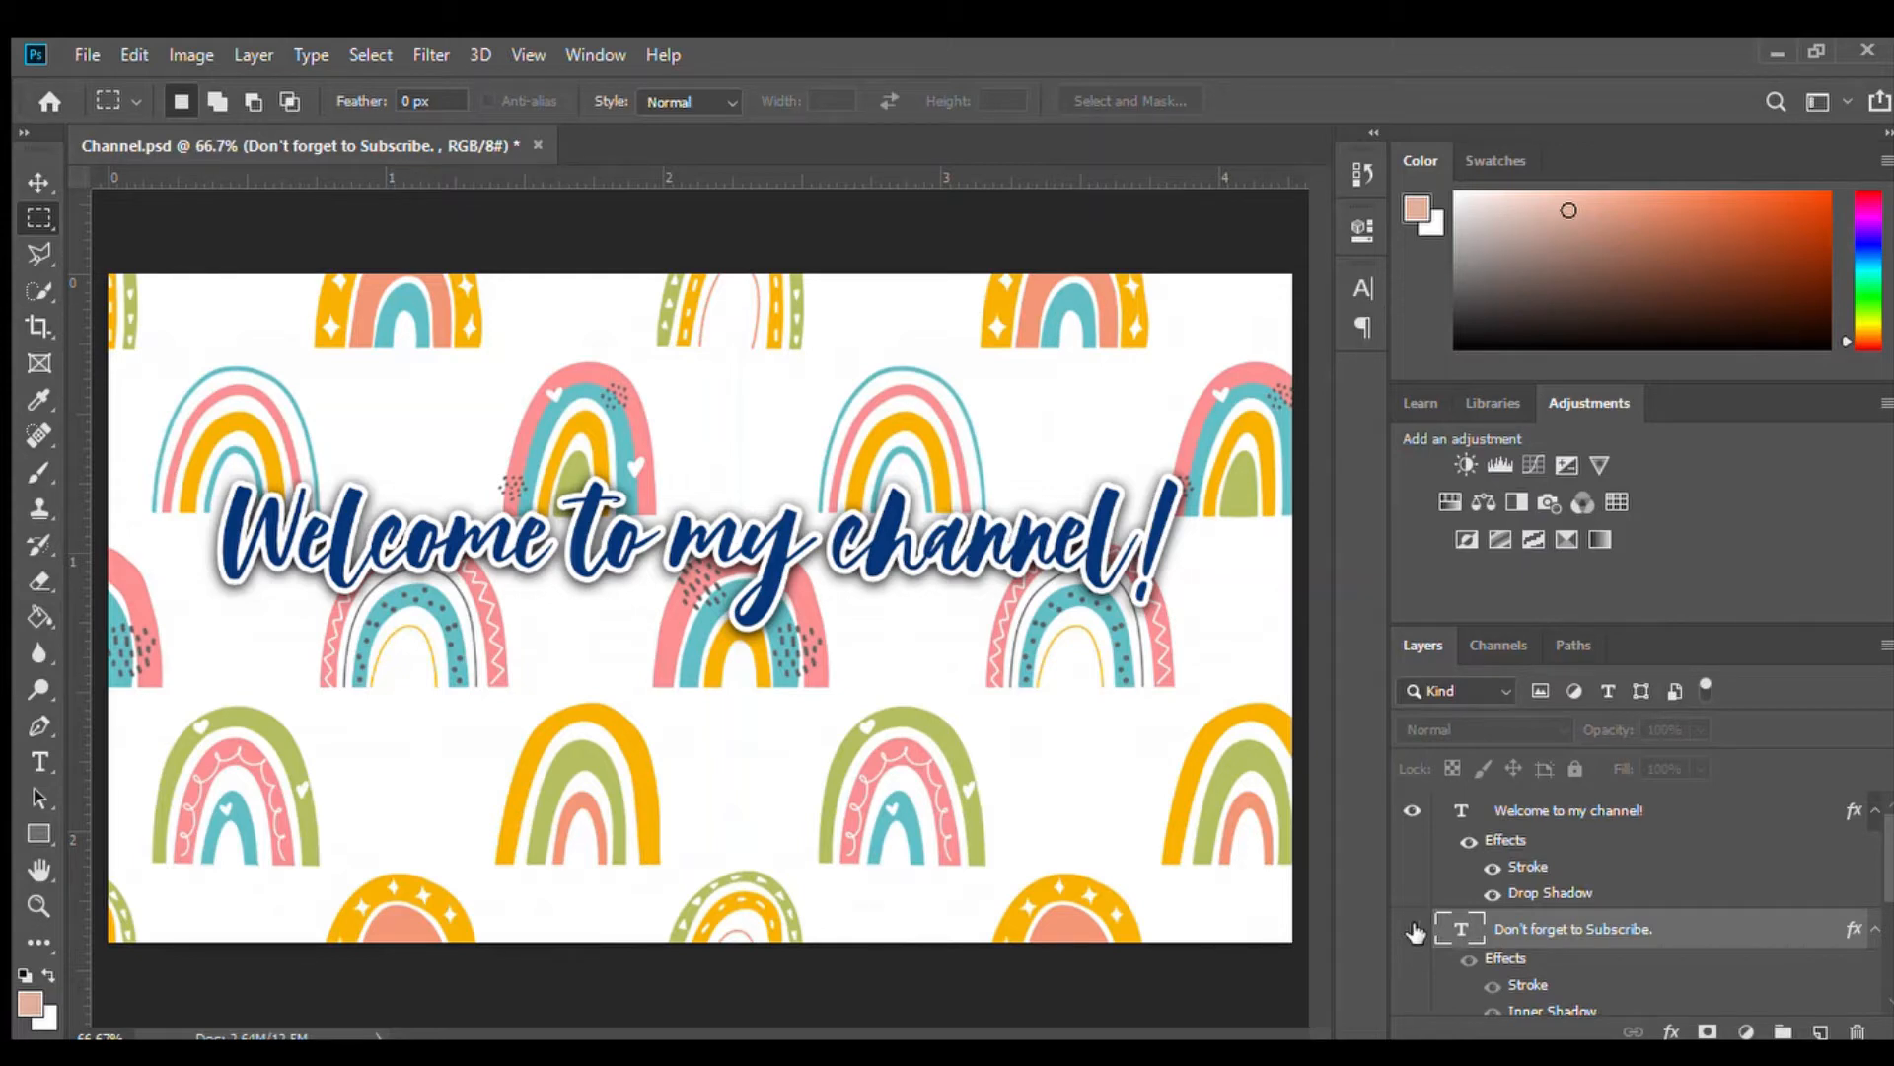
Make the hidden subscribe reminder text layer visible again
click(1414, 932)
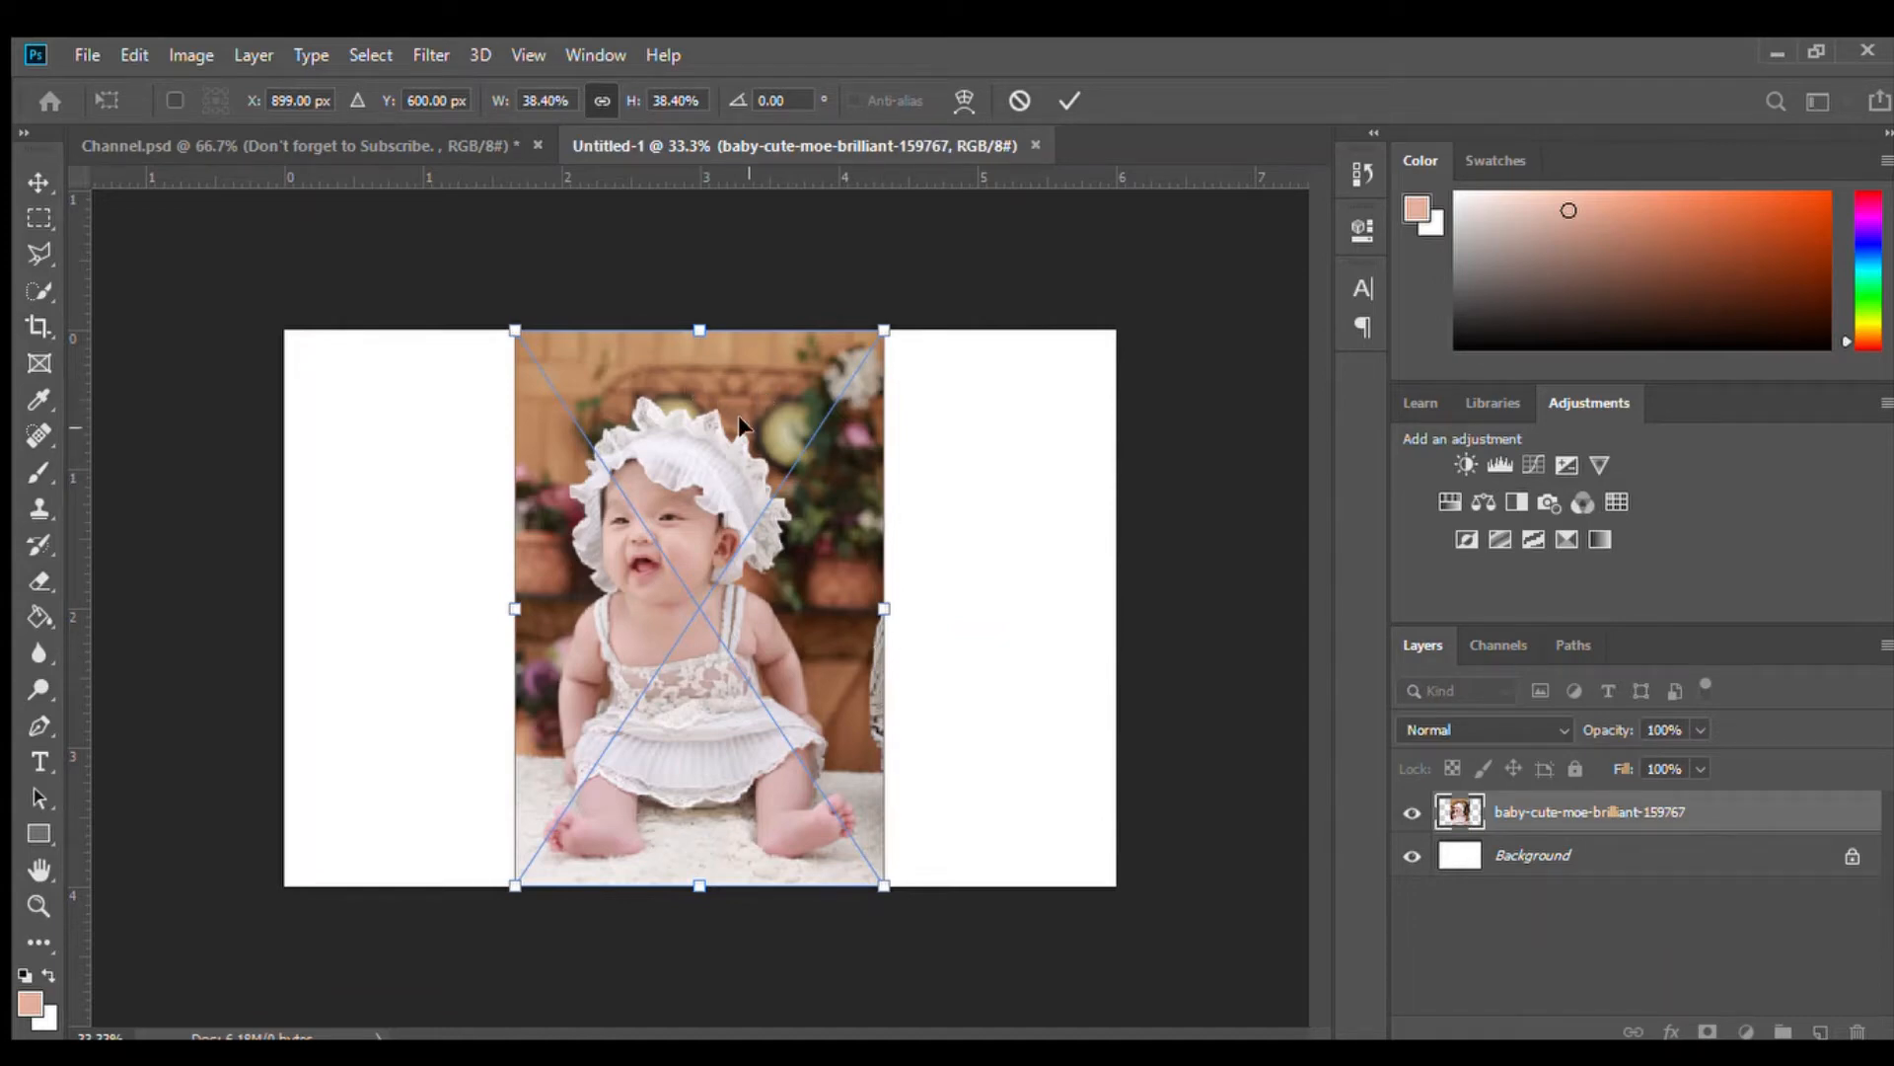
Drag the baby photo flush against the canvas's left edge and commit its placement
drag(709, 397, 484, 390)
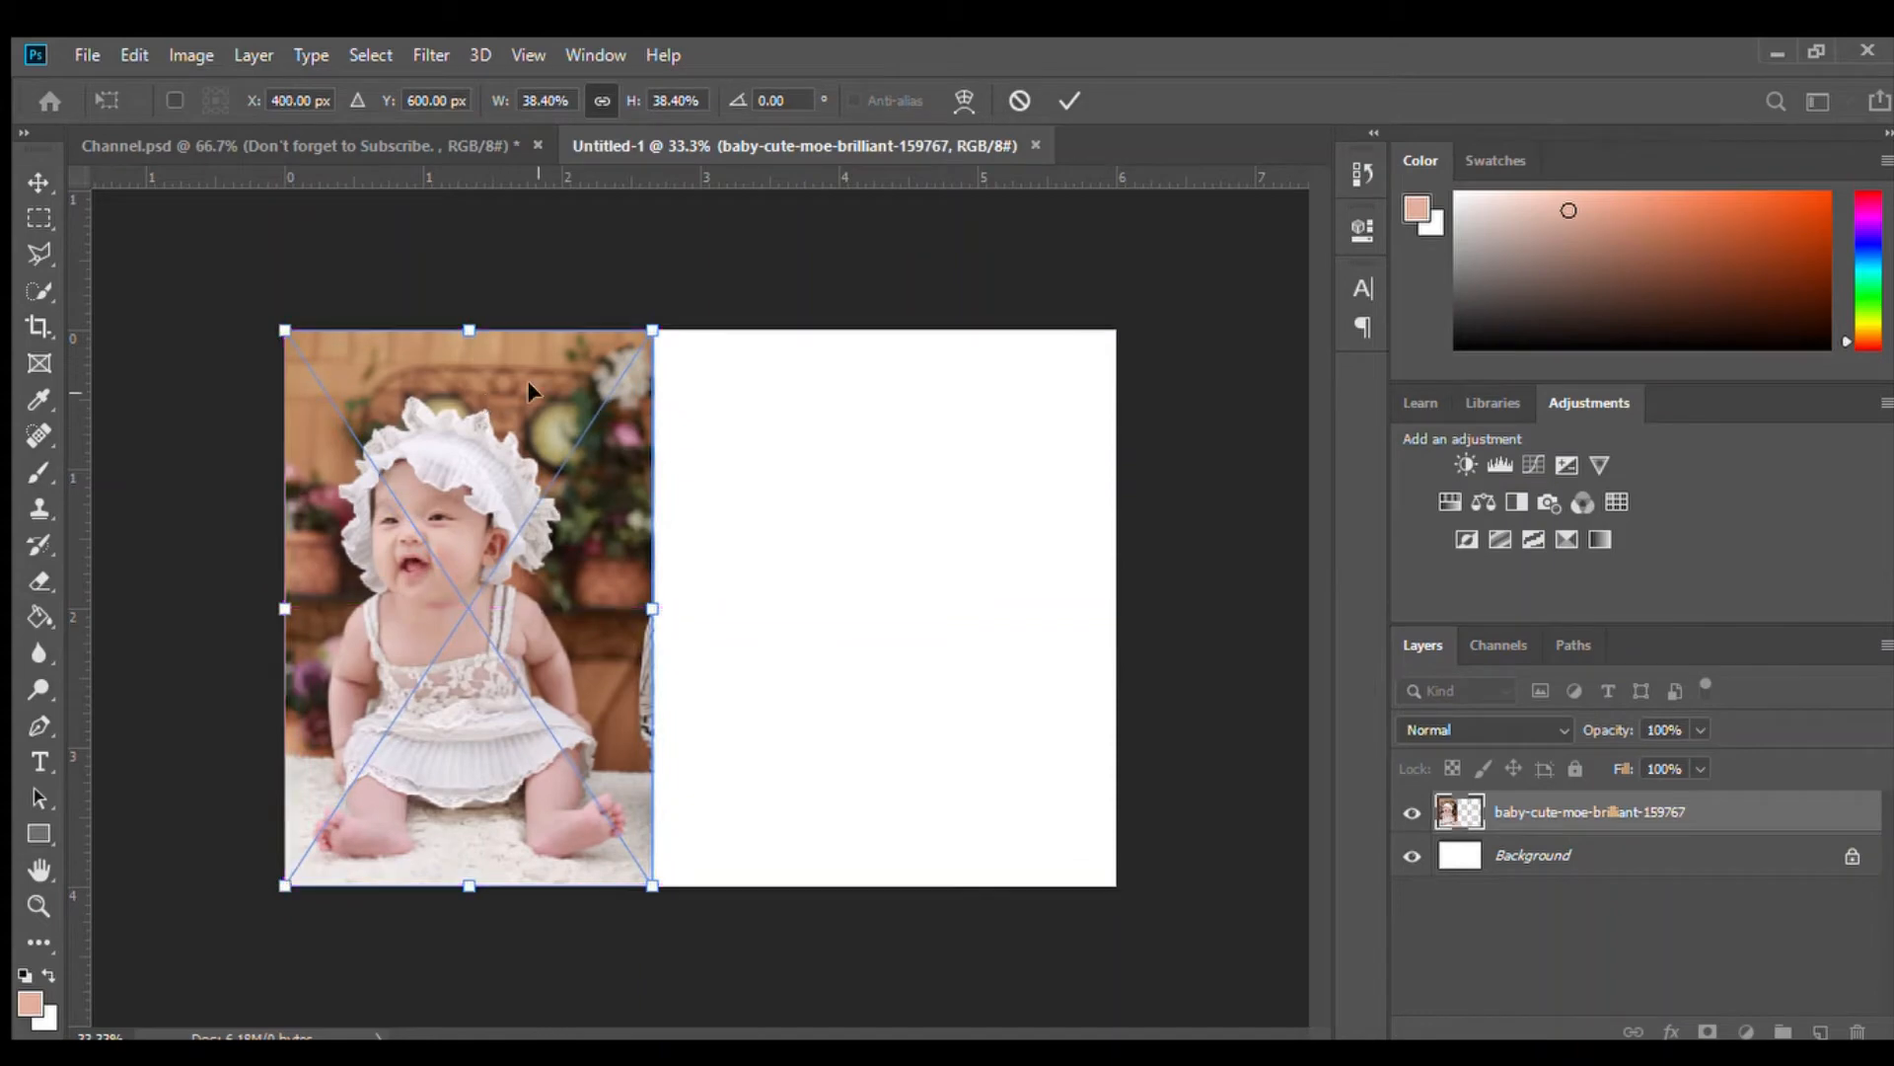
key(Return)
key(m)
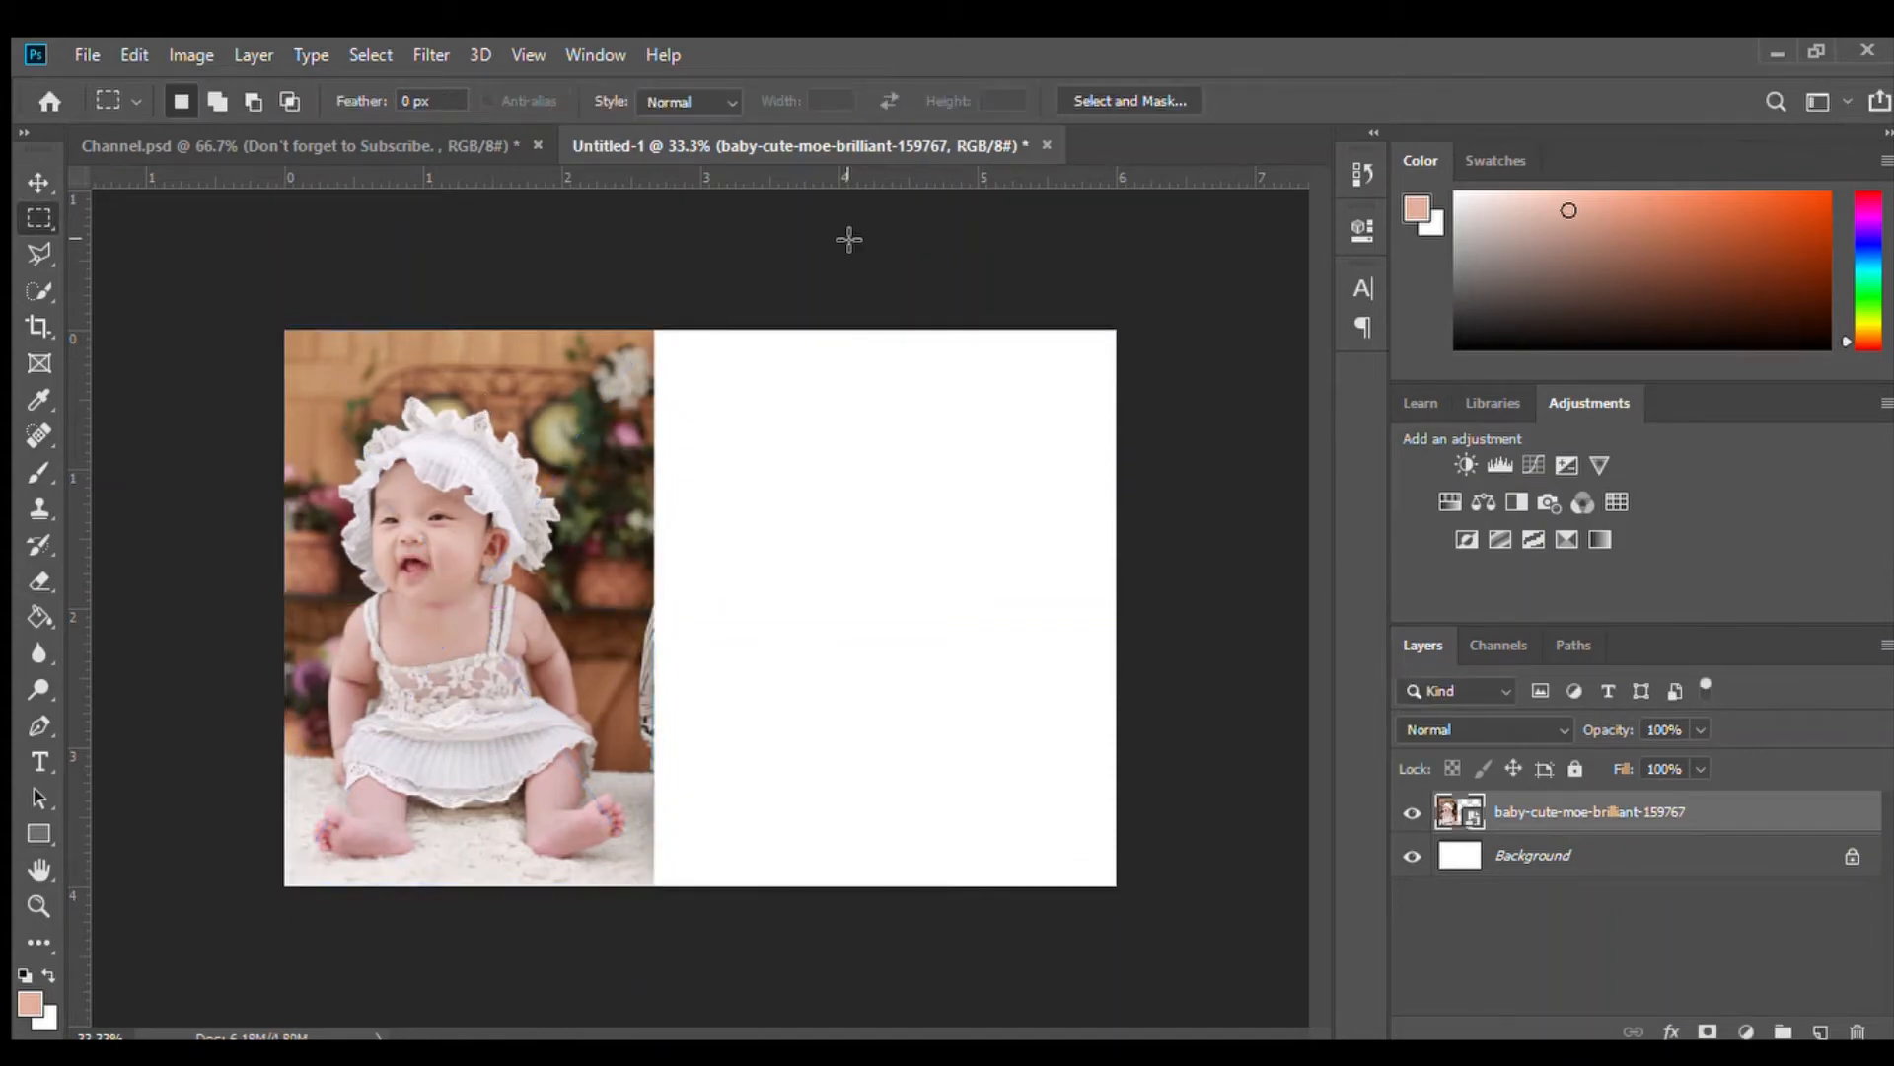
click(40, 761)
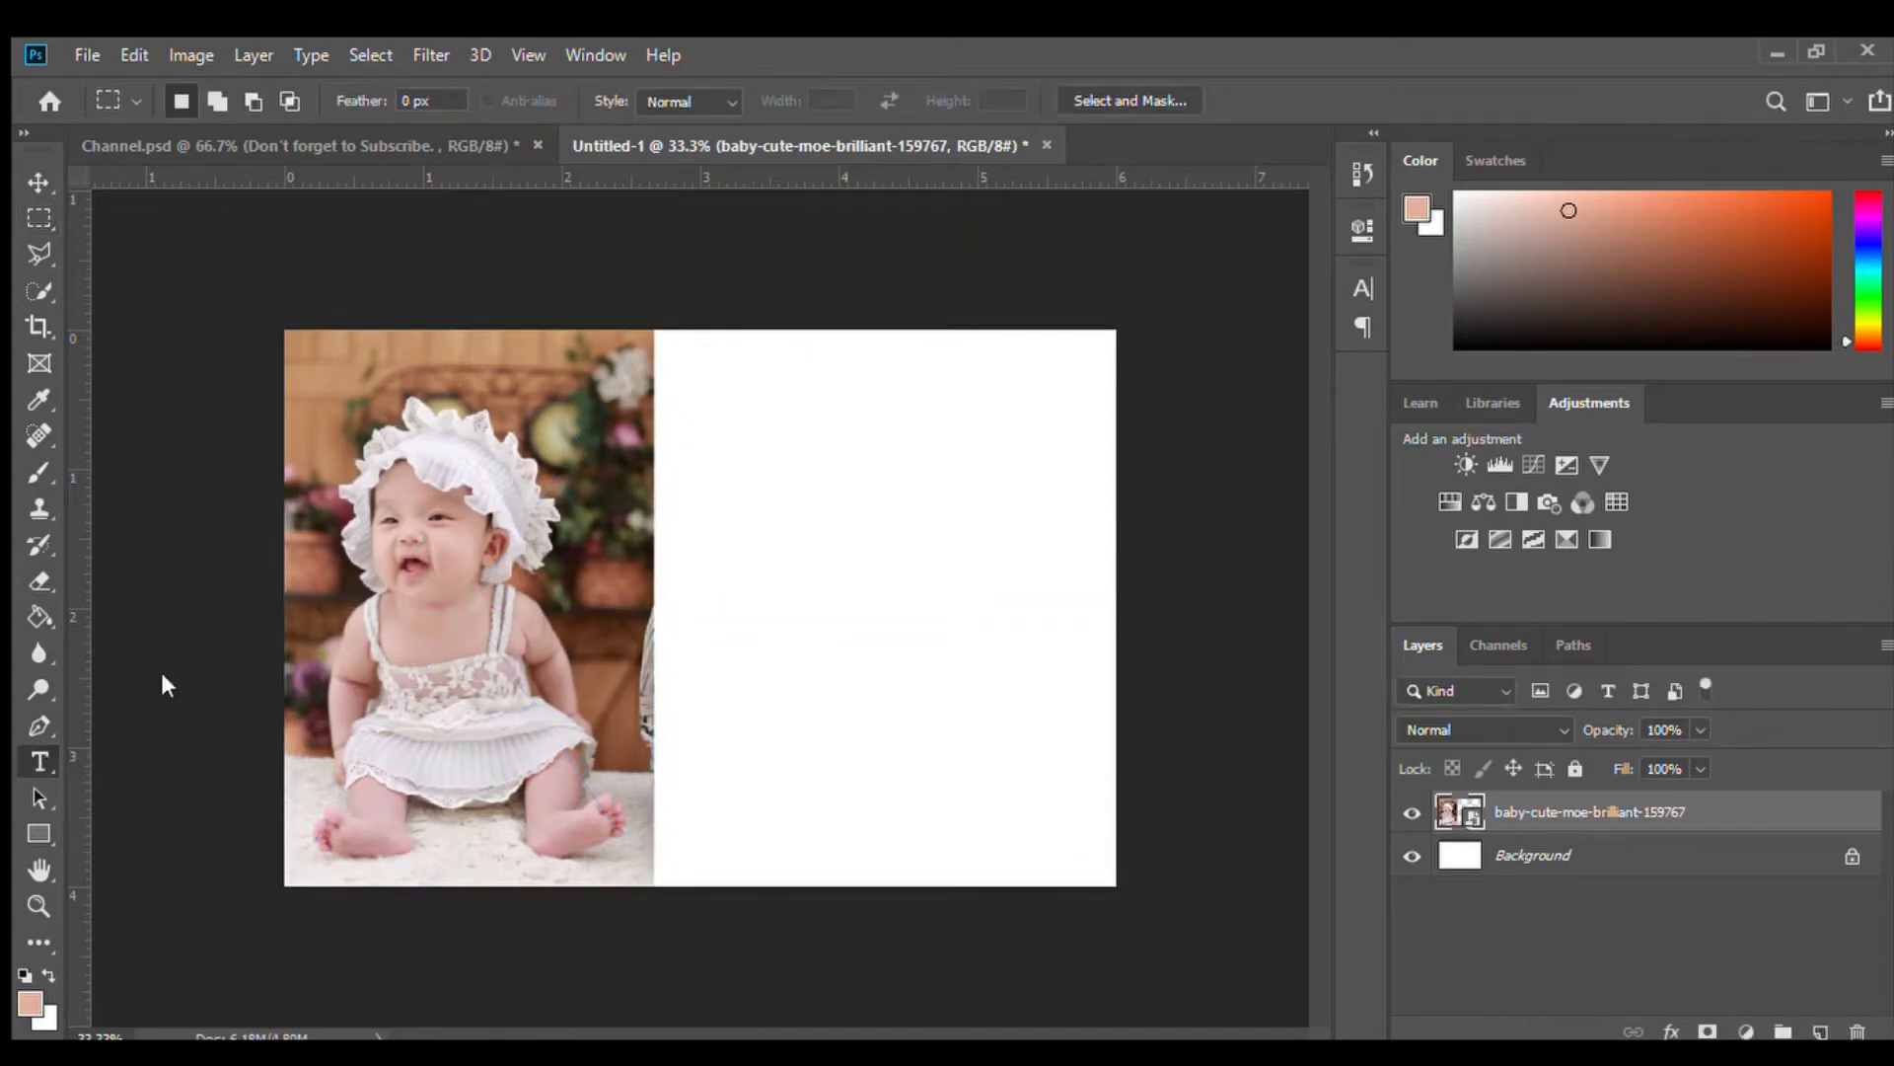
Type the child's name on the white half at 24 pt pink Atlantic Cruise and nudge it into place
click(721, 476)
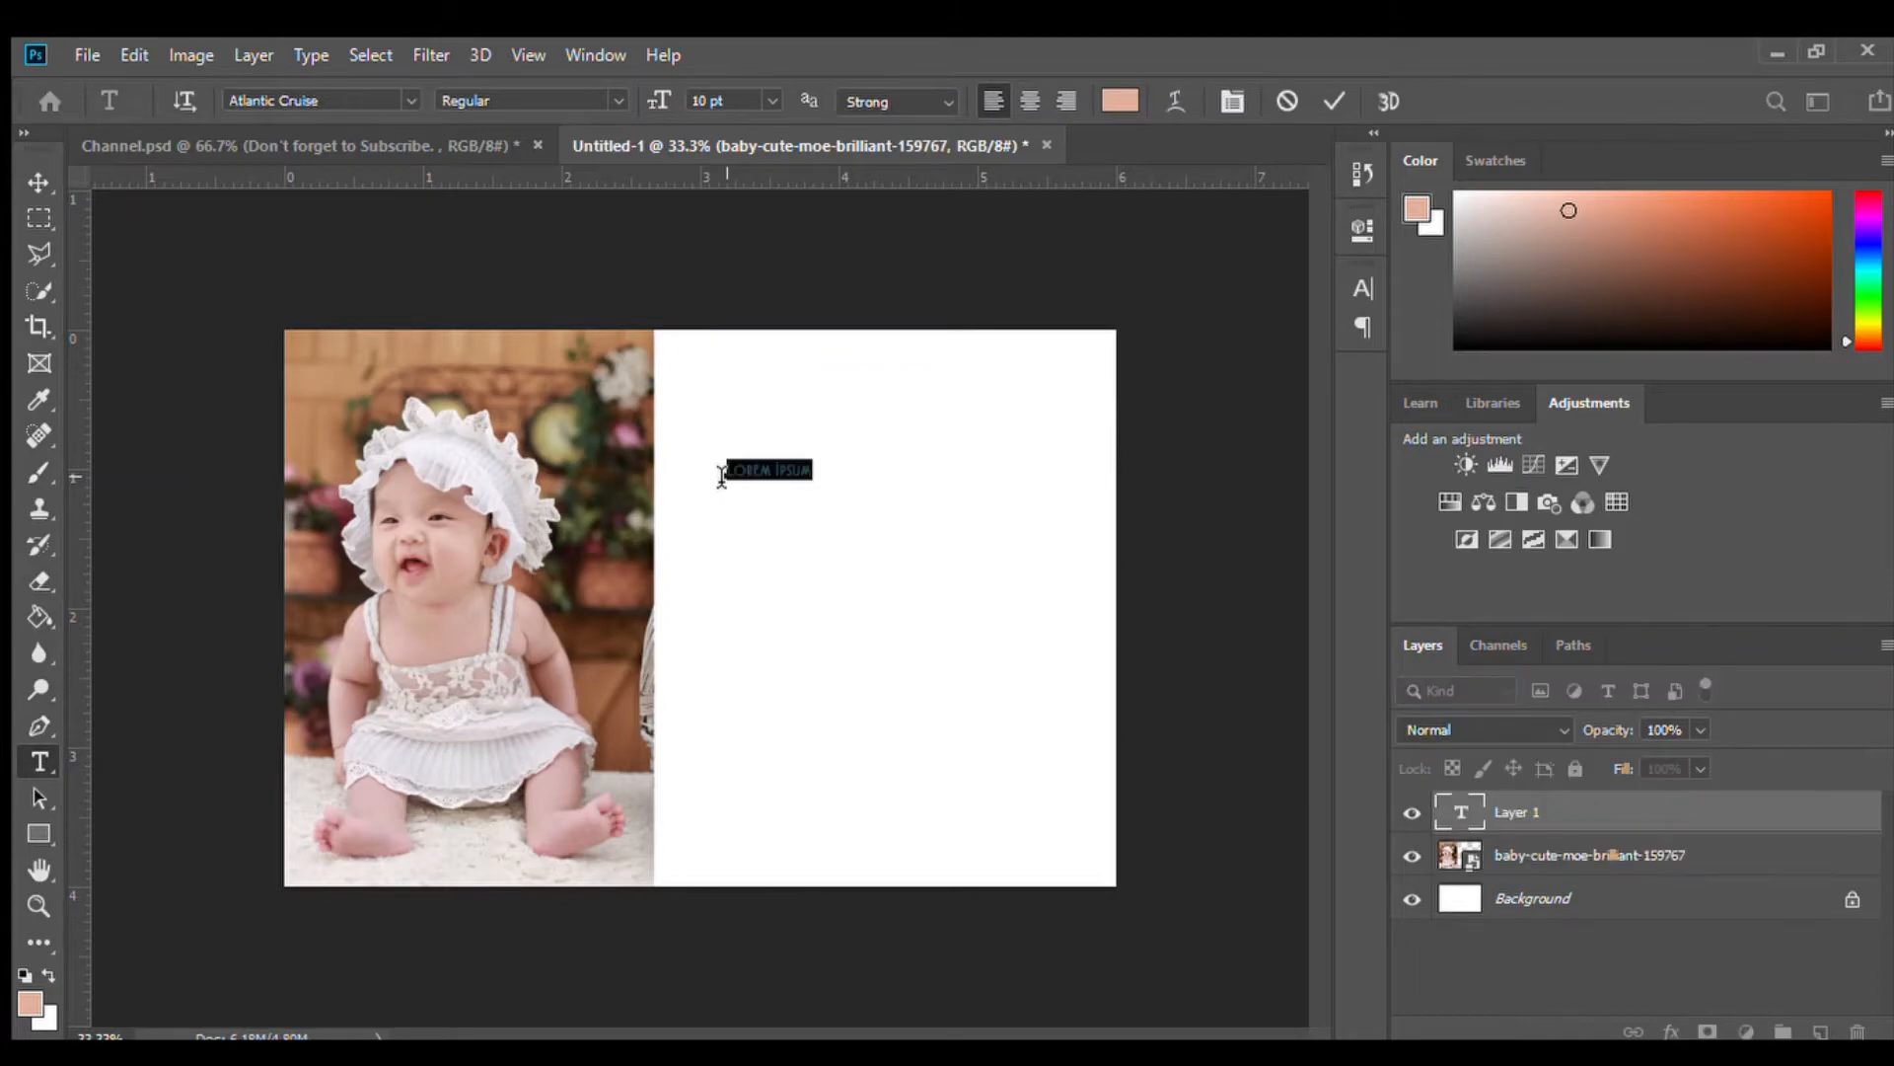
text(Maria Isabella)
key(ctrl+a)
click(735, 100)
key(Up)
key(Up)
key(Up)
key(Up)
key(Up)
key(Up)
key(Up)
key(Up)
key(Up)
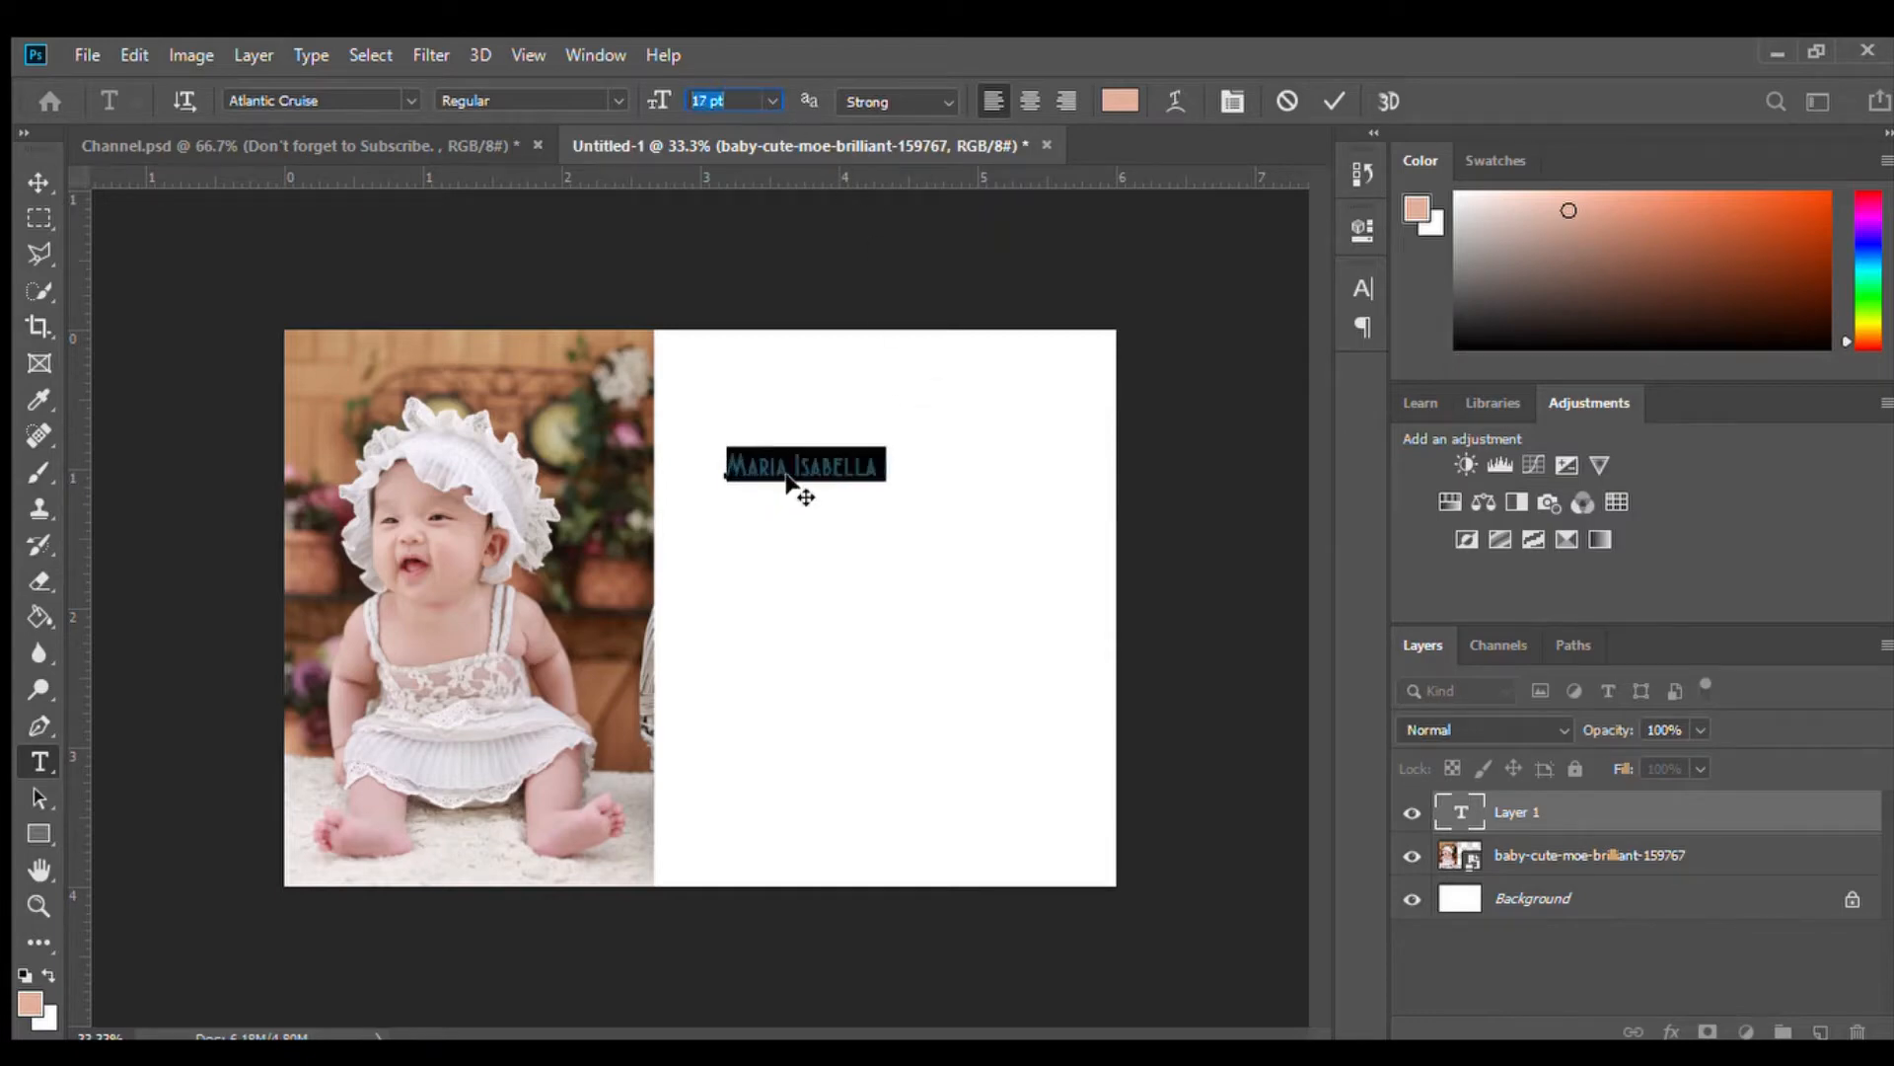
key(Up)
key(Up)
key(Up)
key(Up)
key(Up)
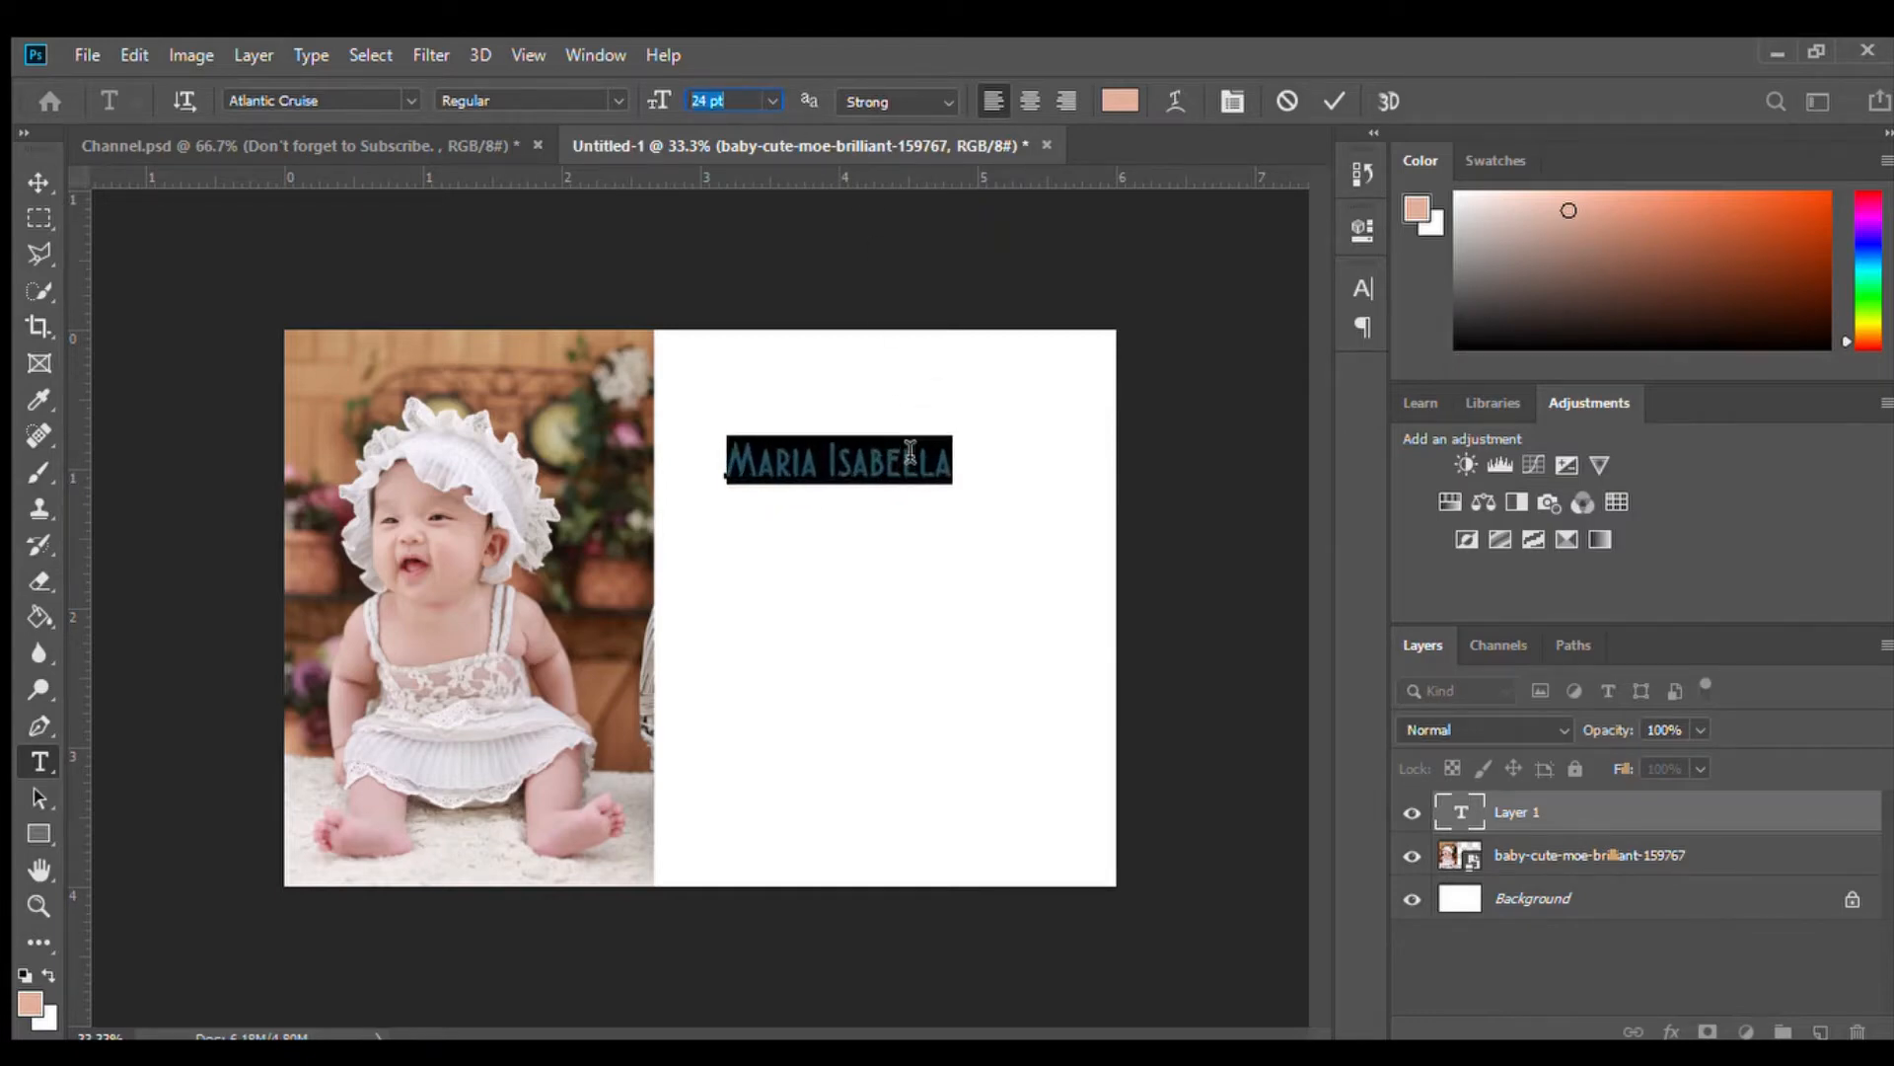
click(918, 461)
drag(956, 542, 973, 533)
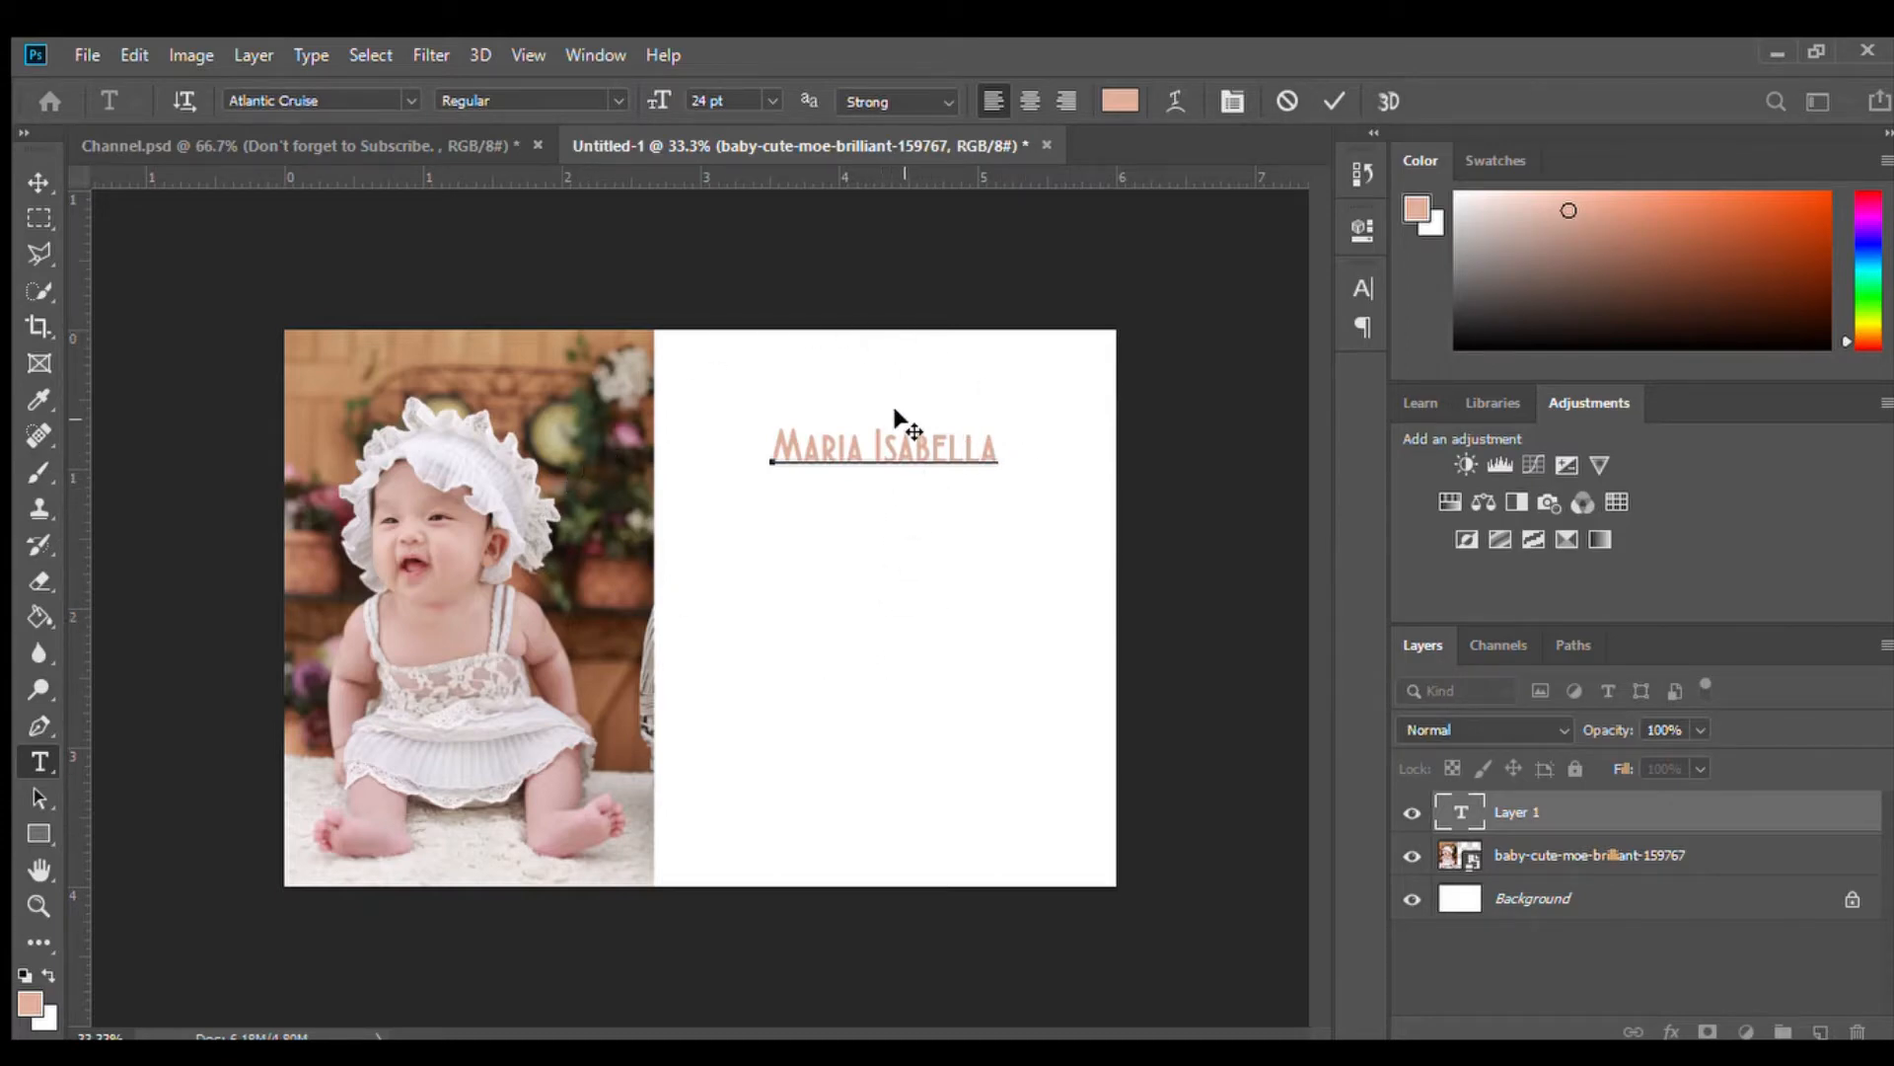
Insert an extra 's' into the name's second word and commit the text layer
click(896, 449)
text(s)
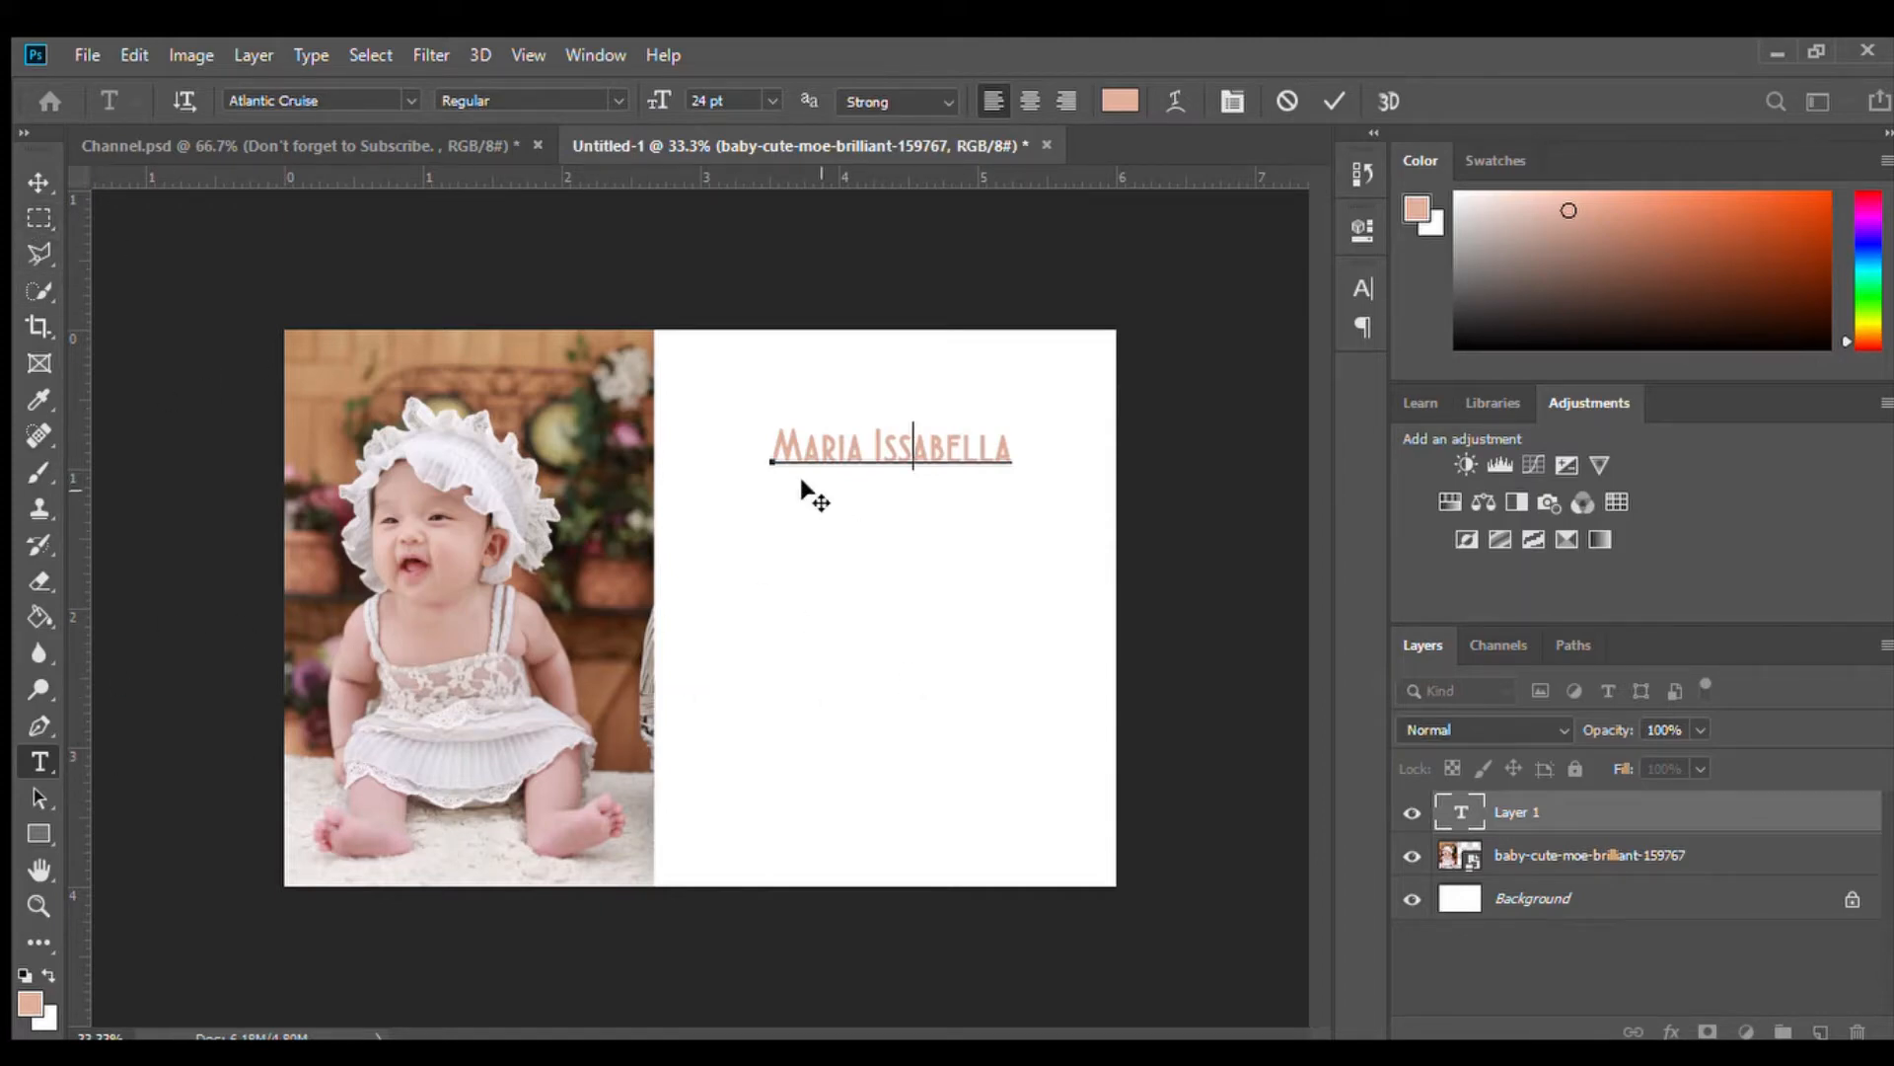
click(29, 215)
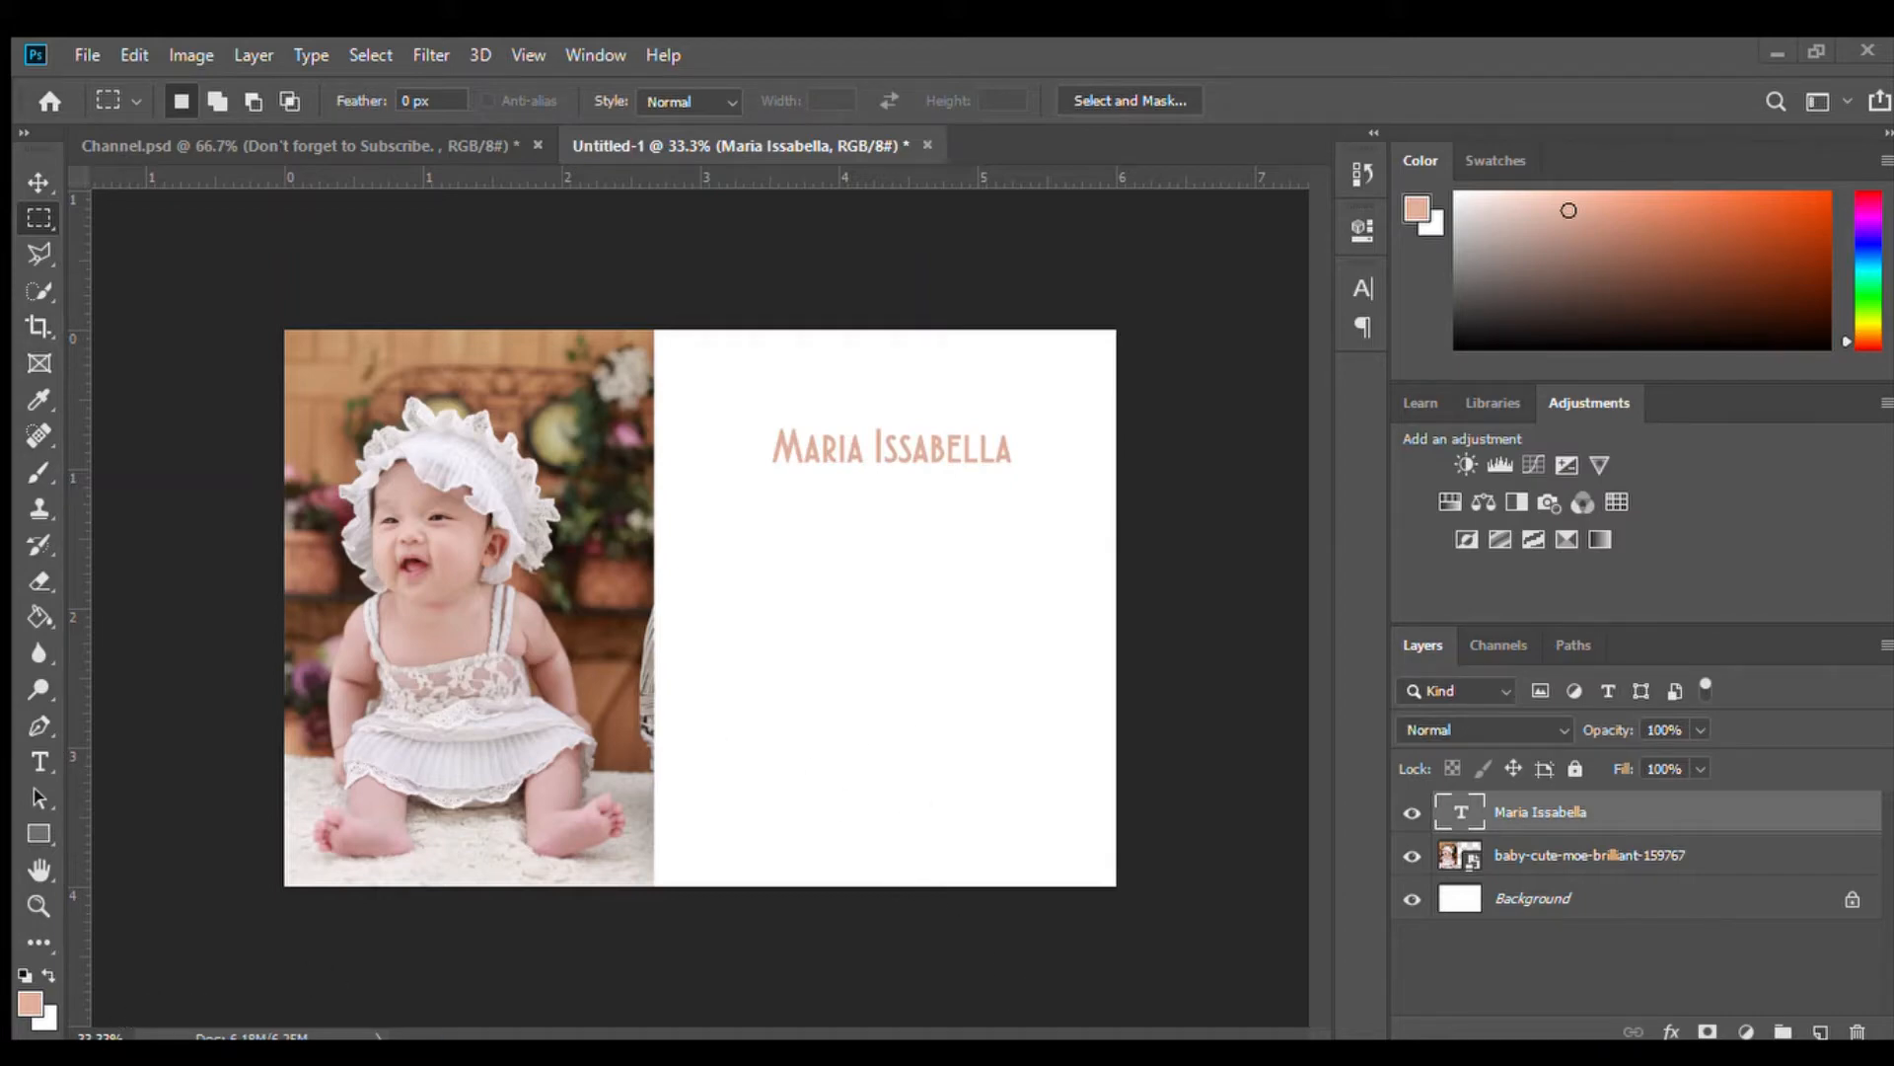
Drop in the sun-5277491_1280 graphic, shrink it, and position it below the name
drag(1207, 887, 990, 703)
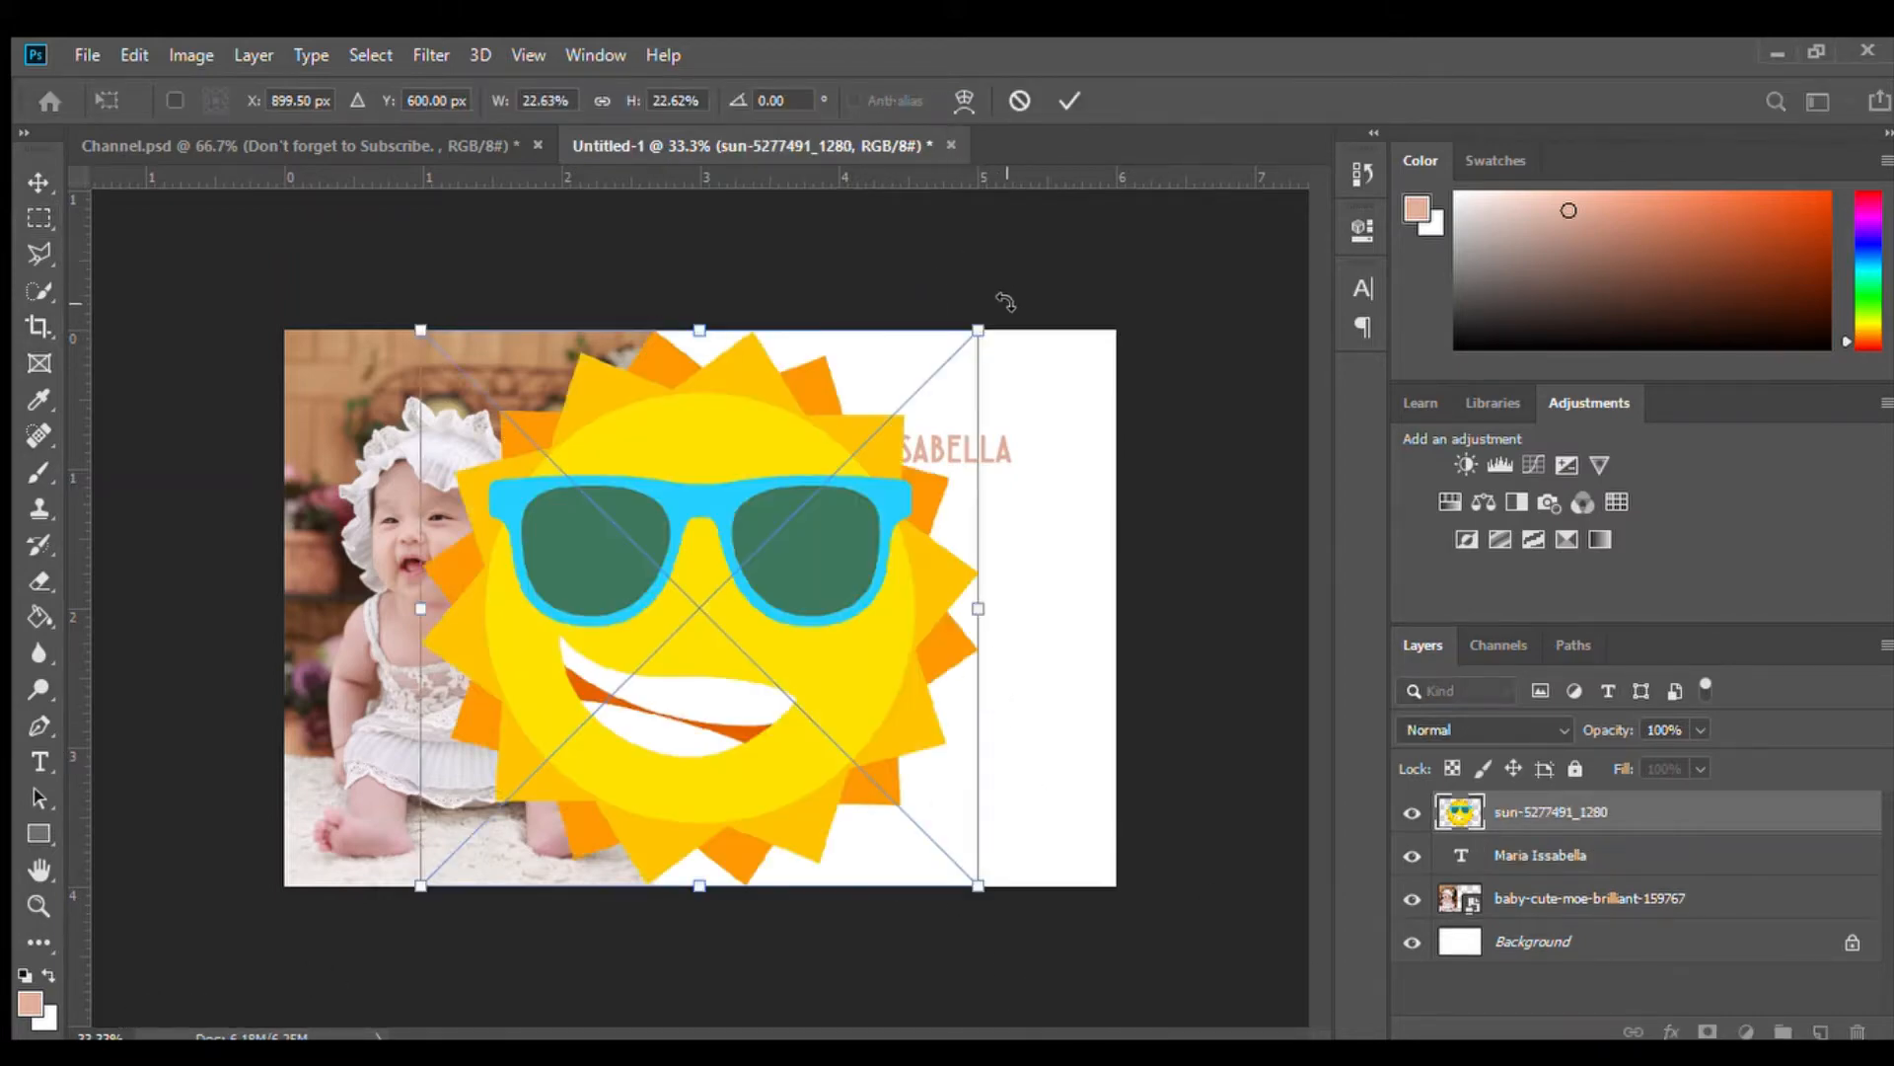
drag(978, 330, 688, 619)
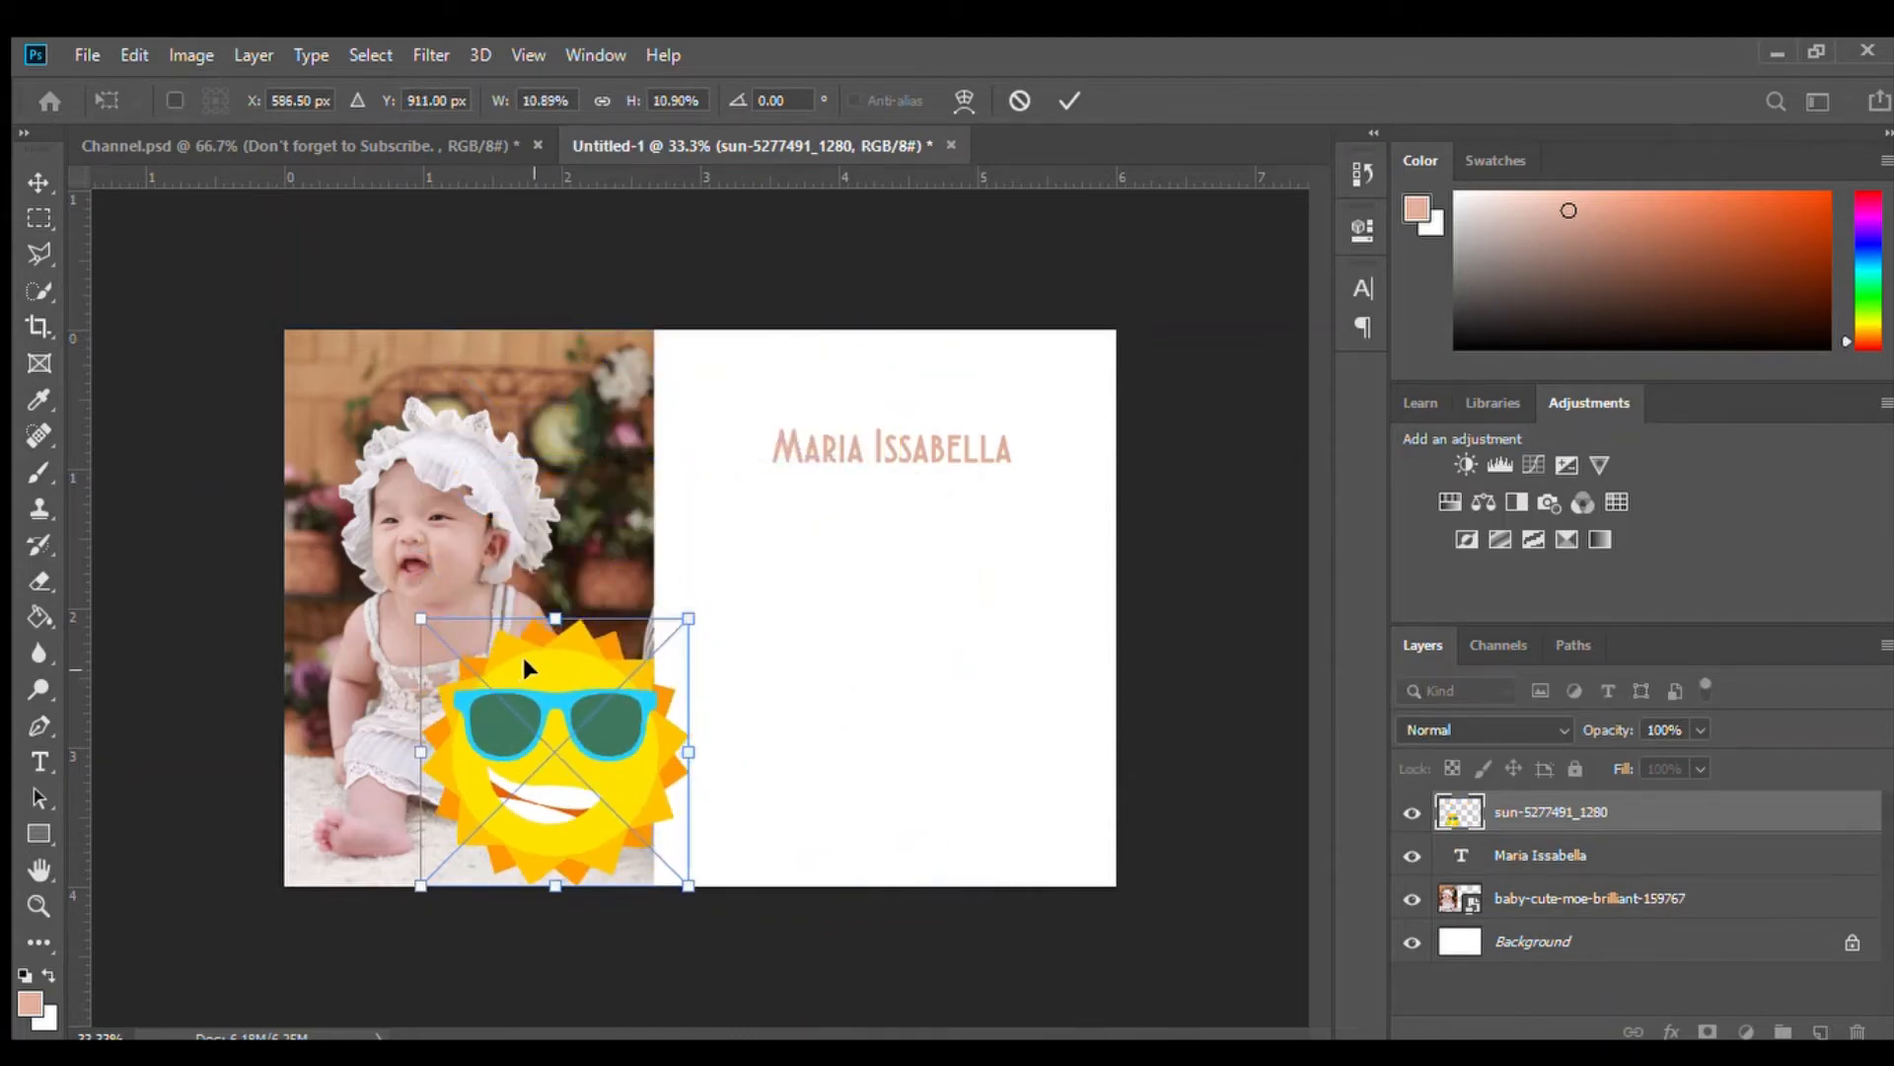
drag(523, 669, 867, 559)
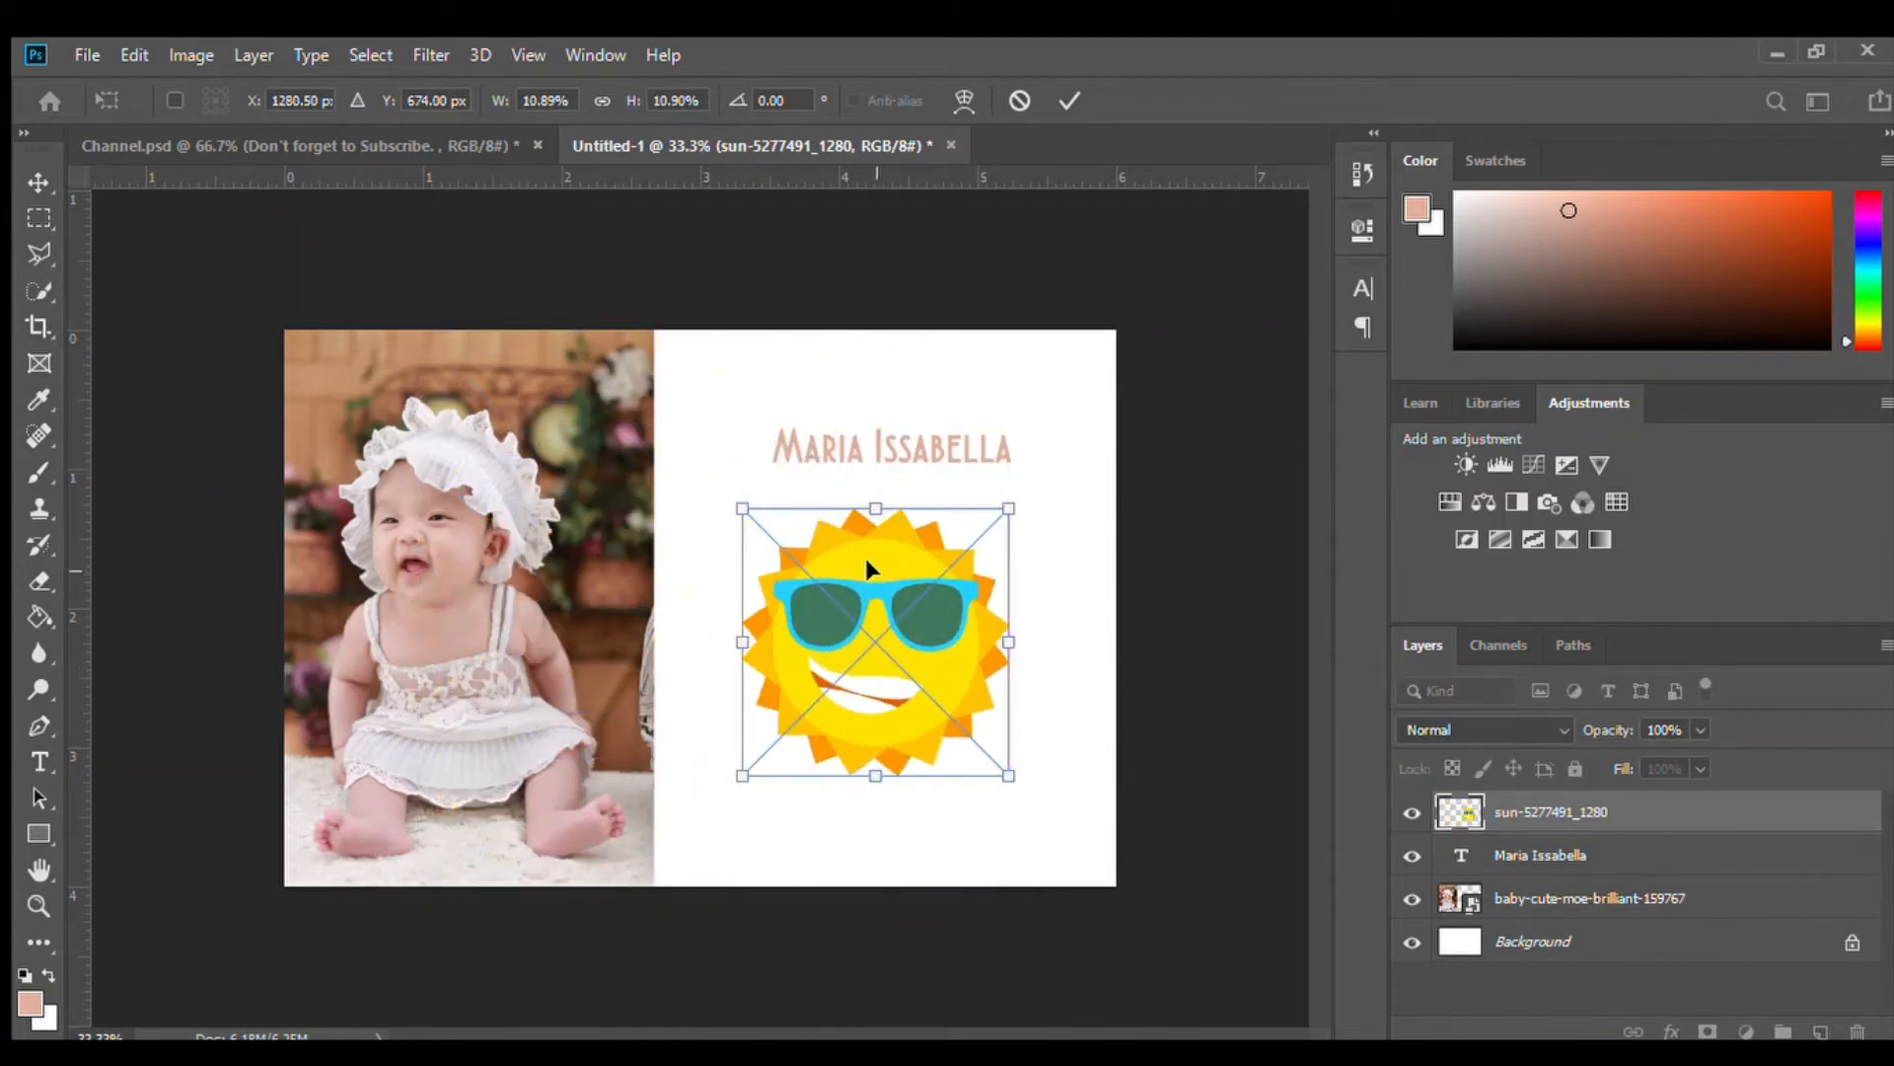
key(Return)
key(m)
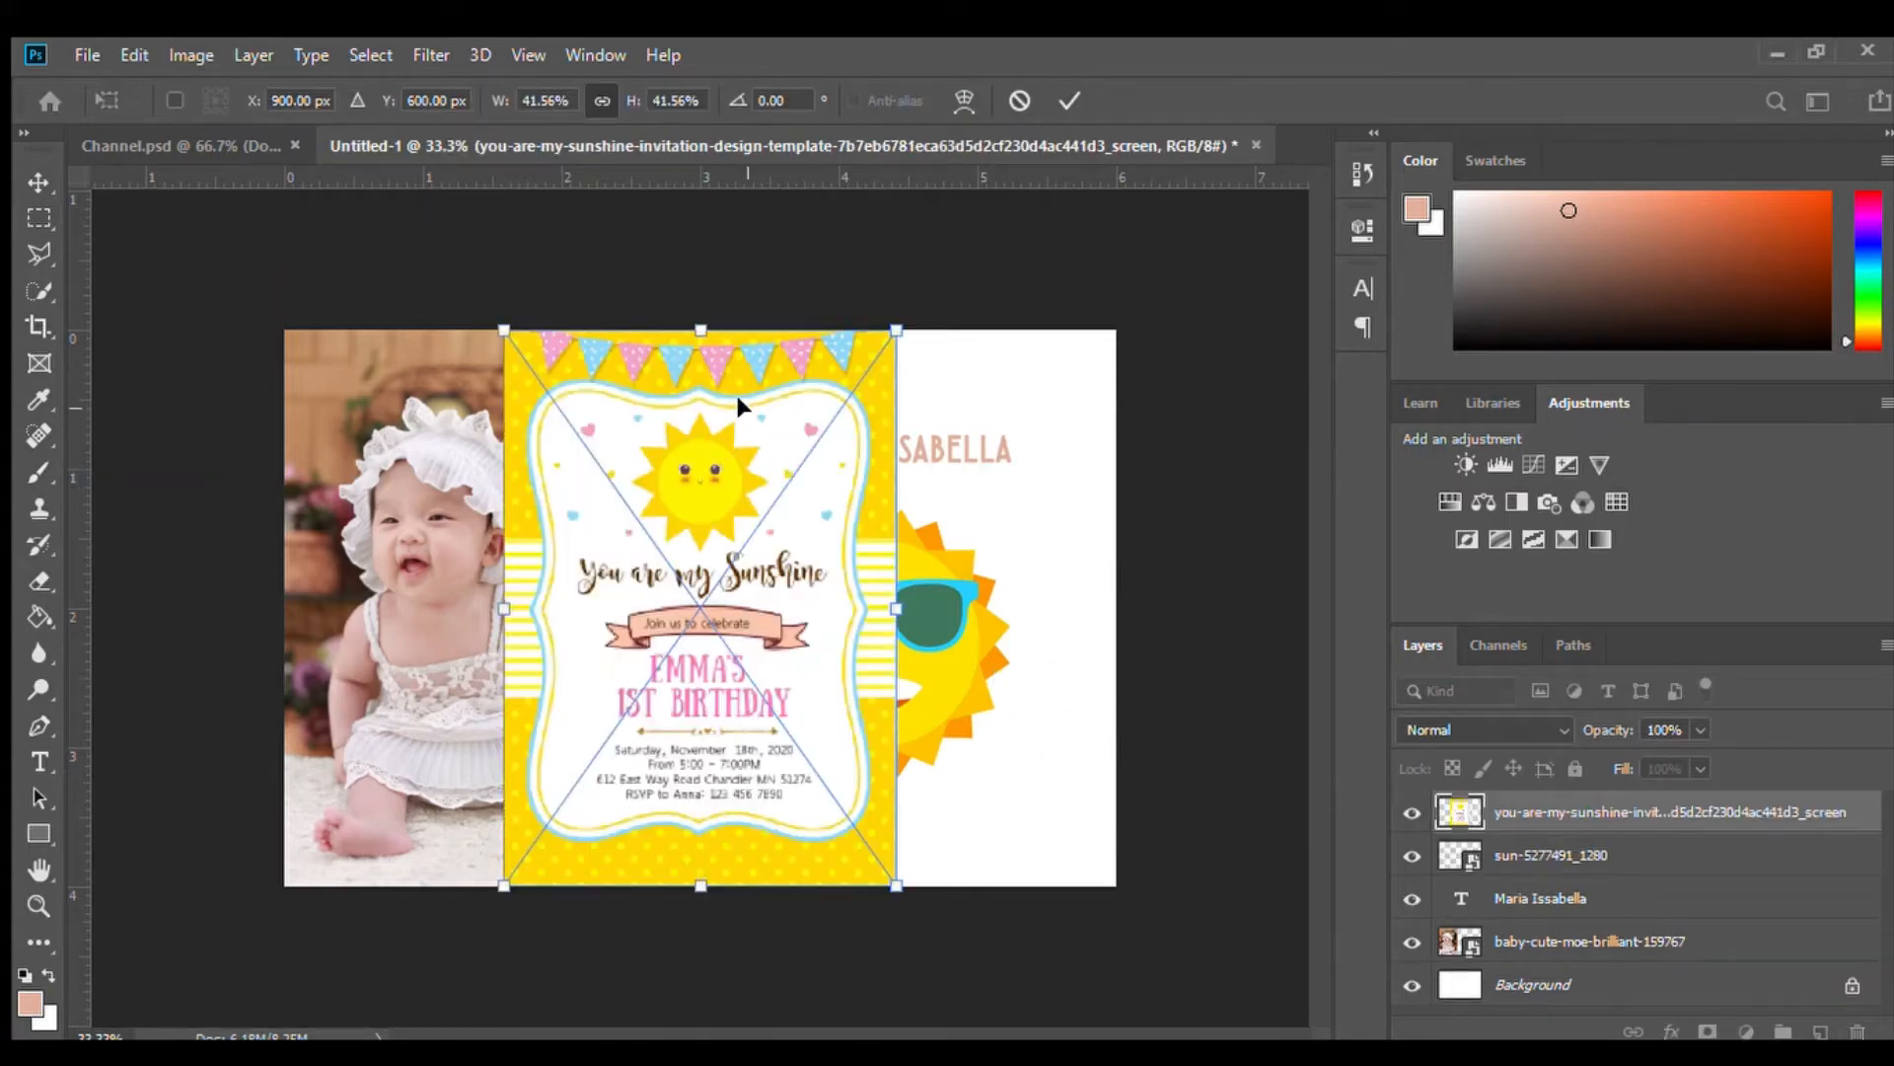
Snap the 'You are my Sunshine' invitation card to the canvas's right edge and commit it
drag(713, 393, 926, 408)
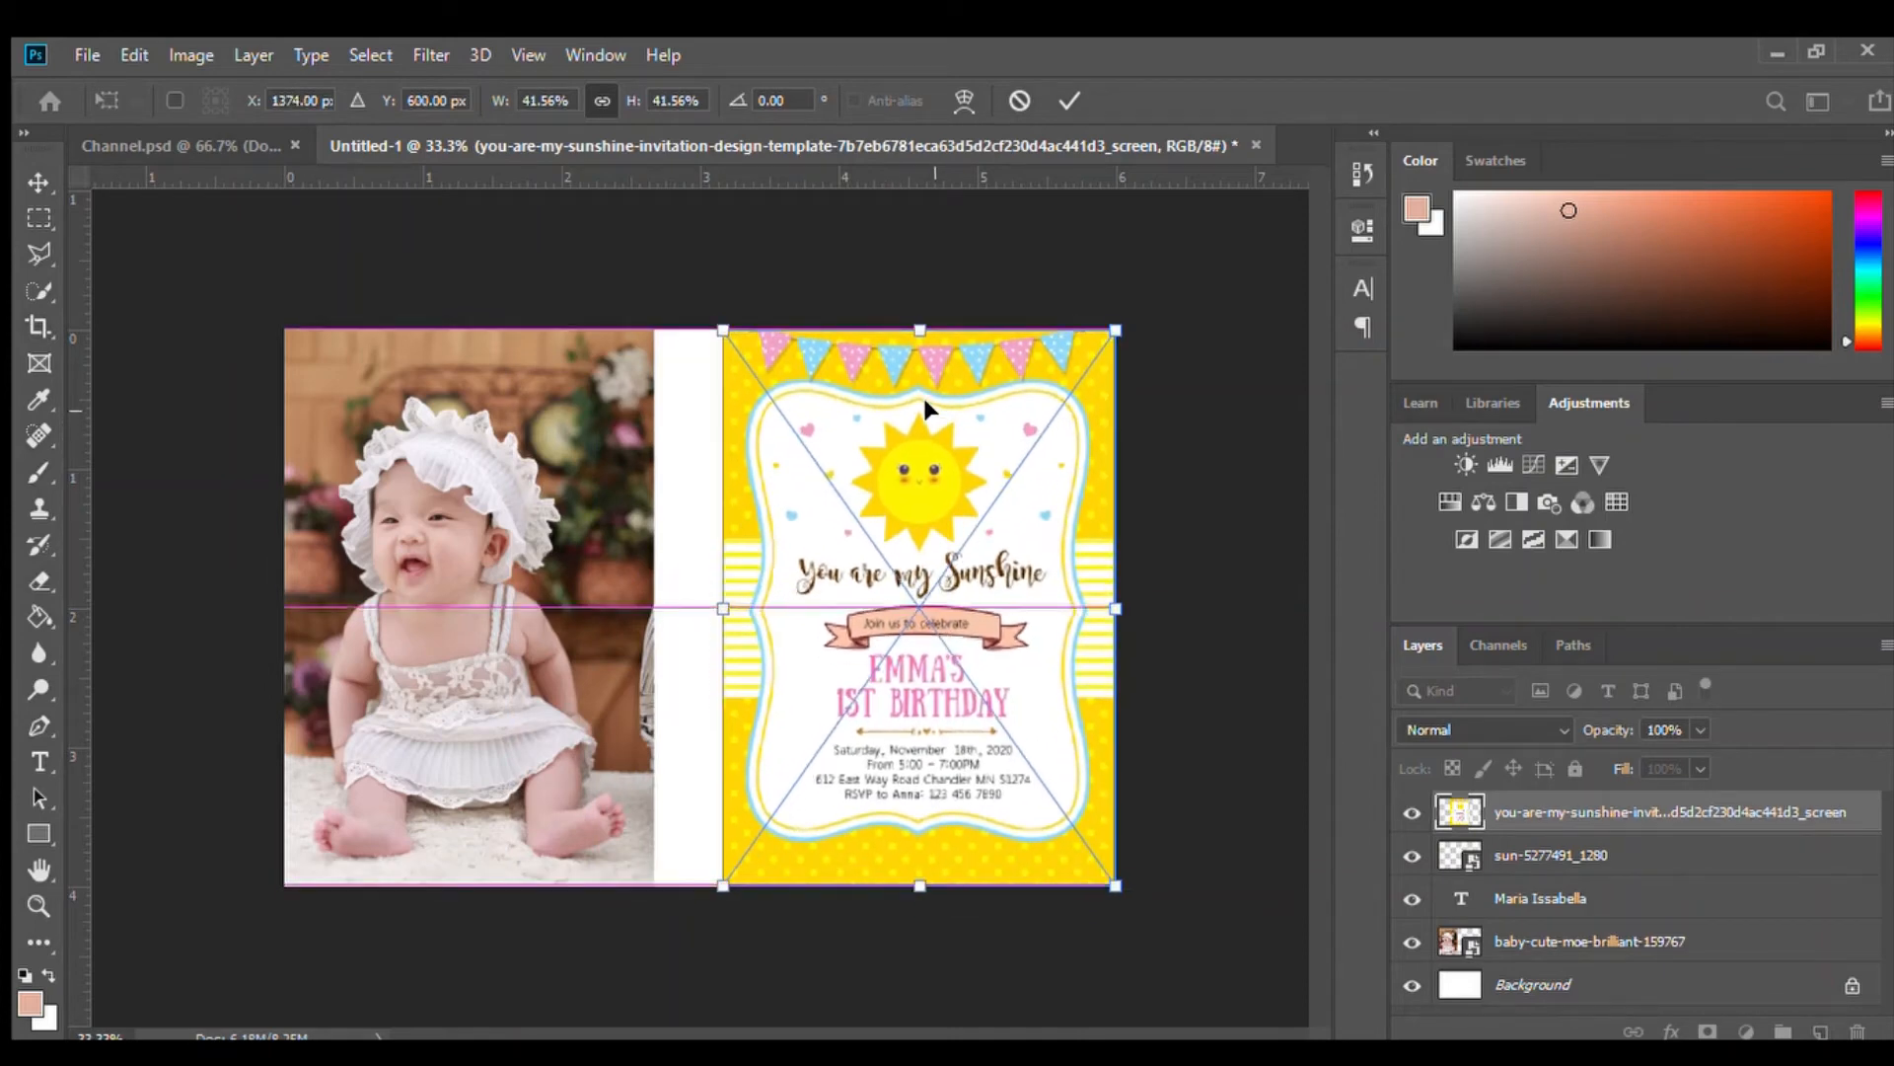
key(m)
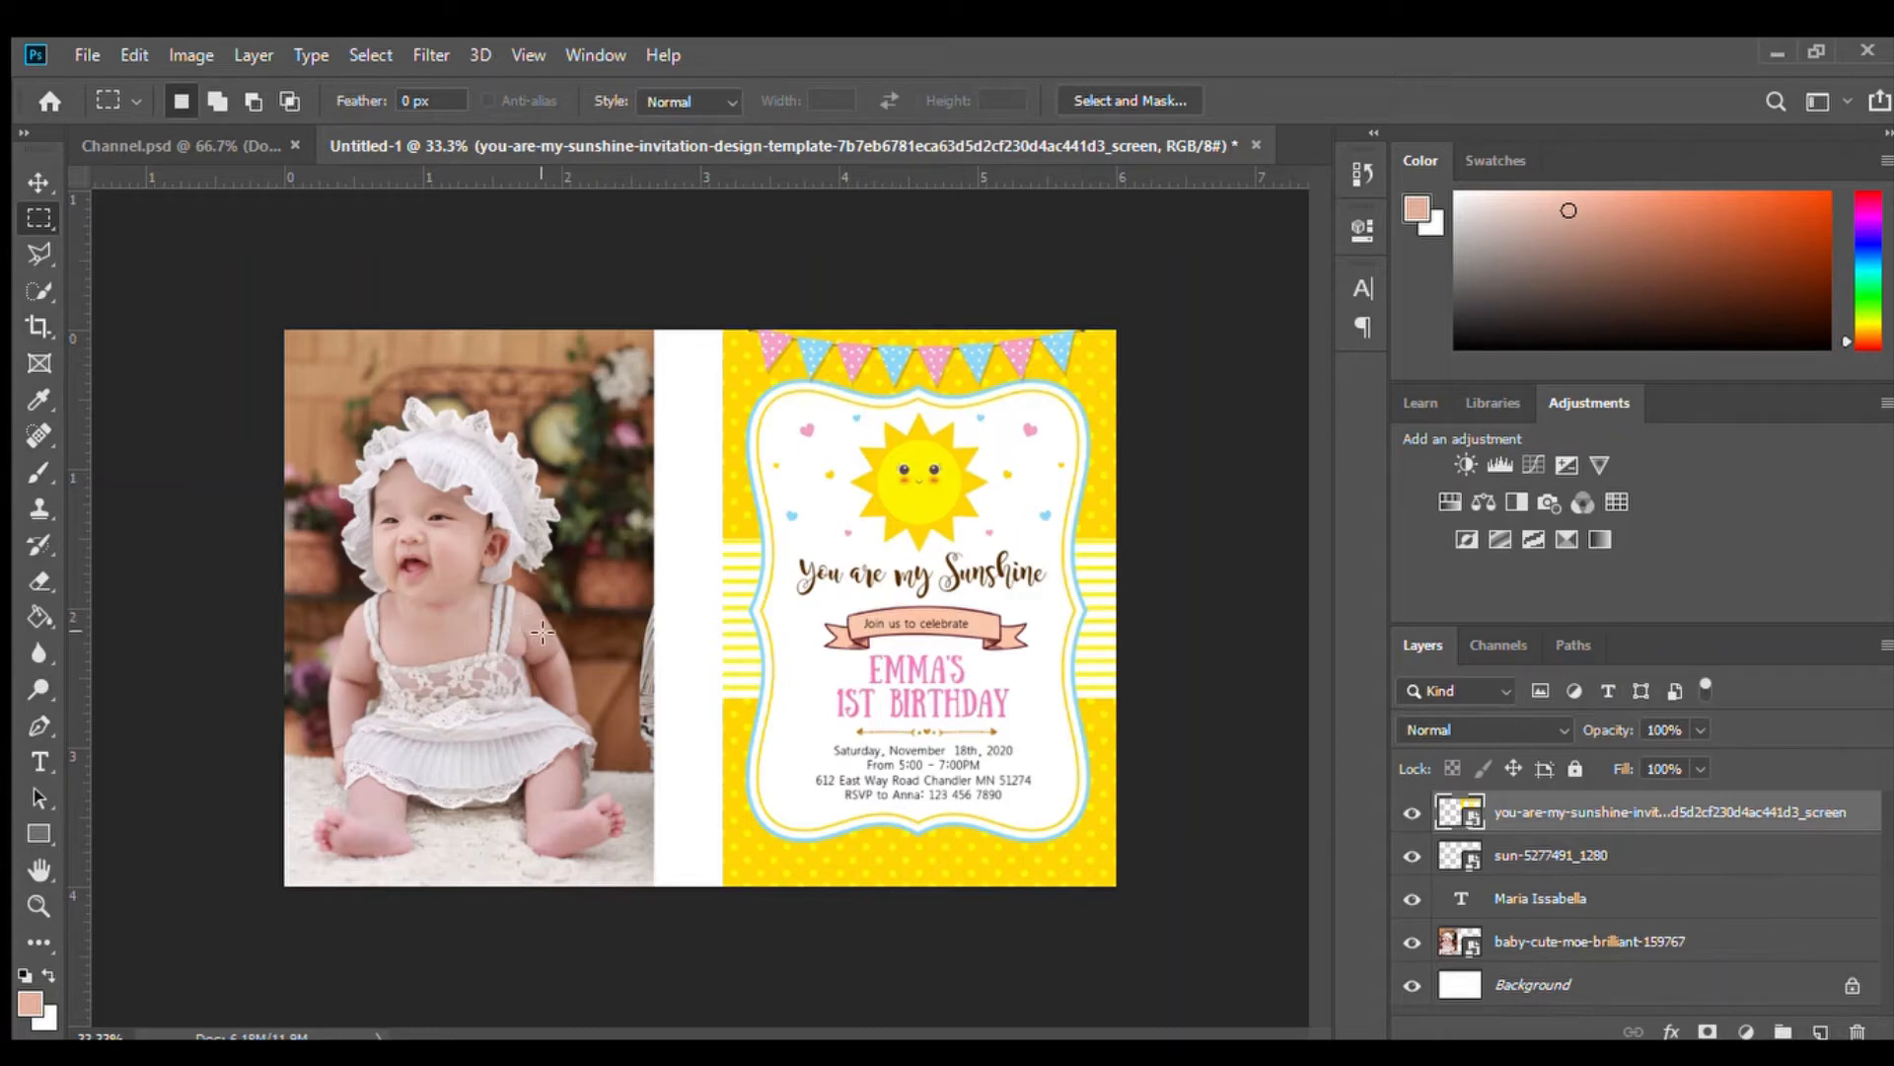
key(ctrl+t)
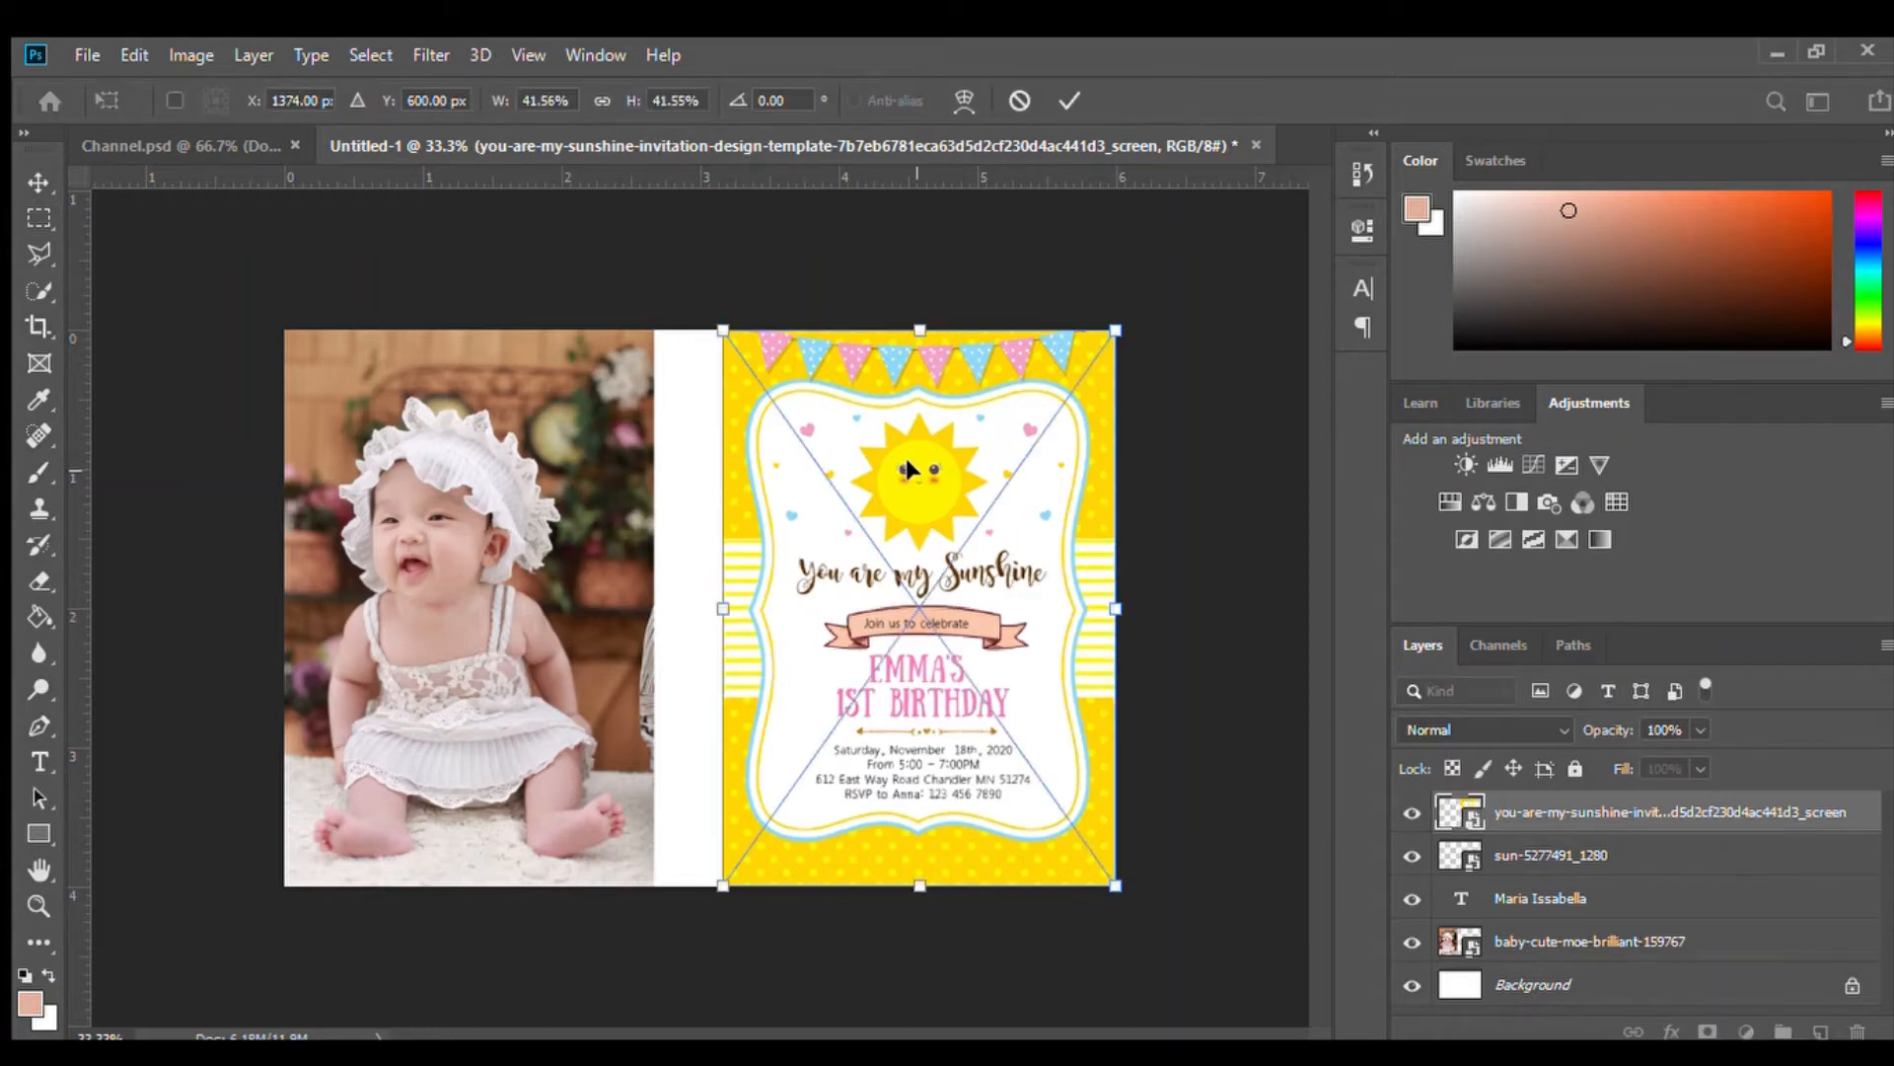
key(Return)
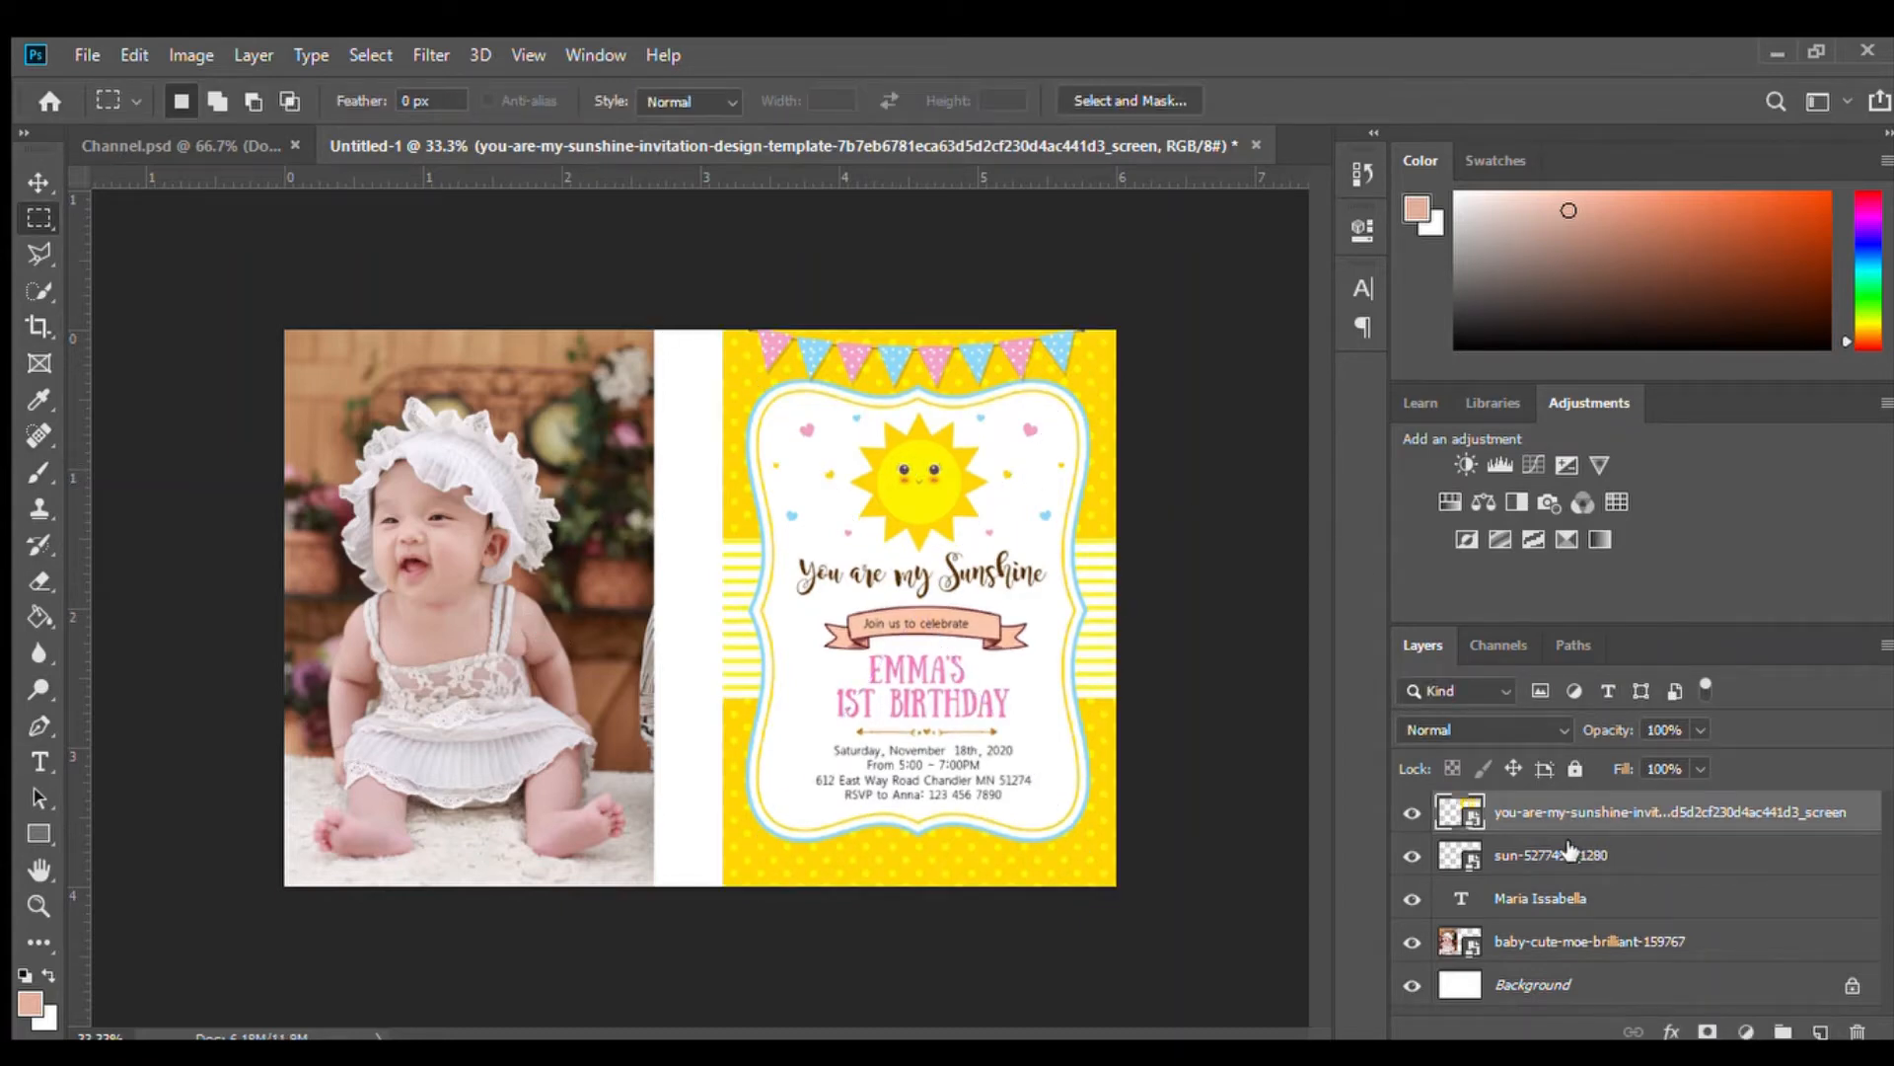
click(1531, 936)
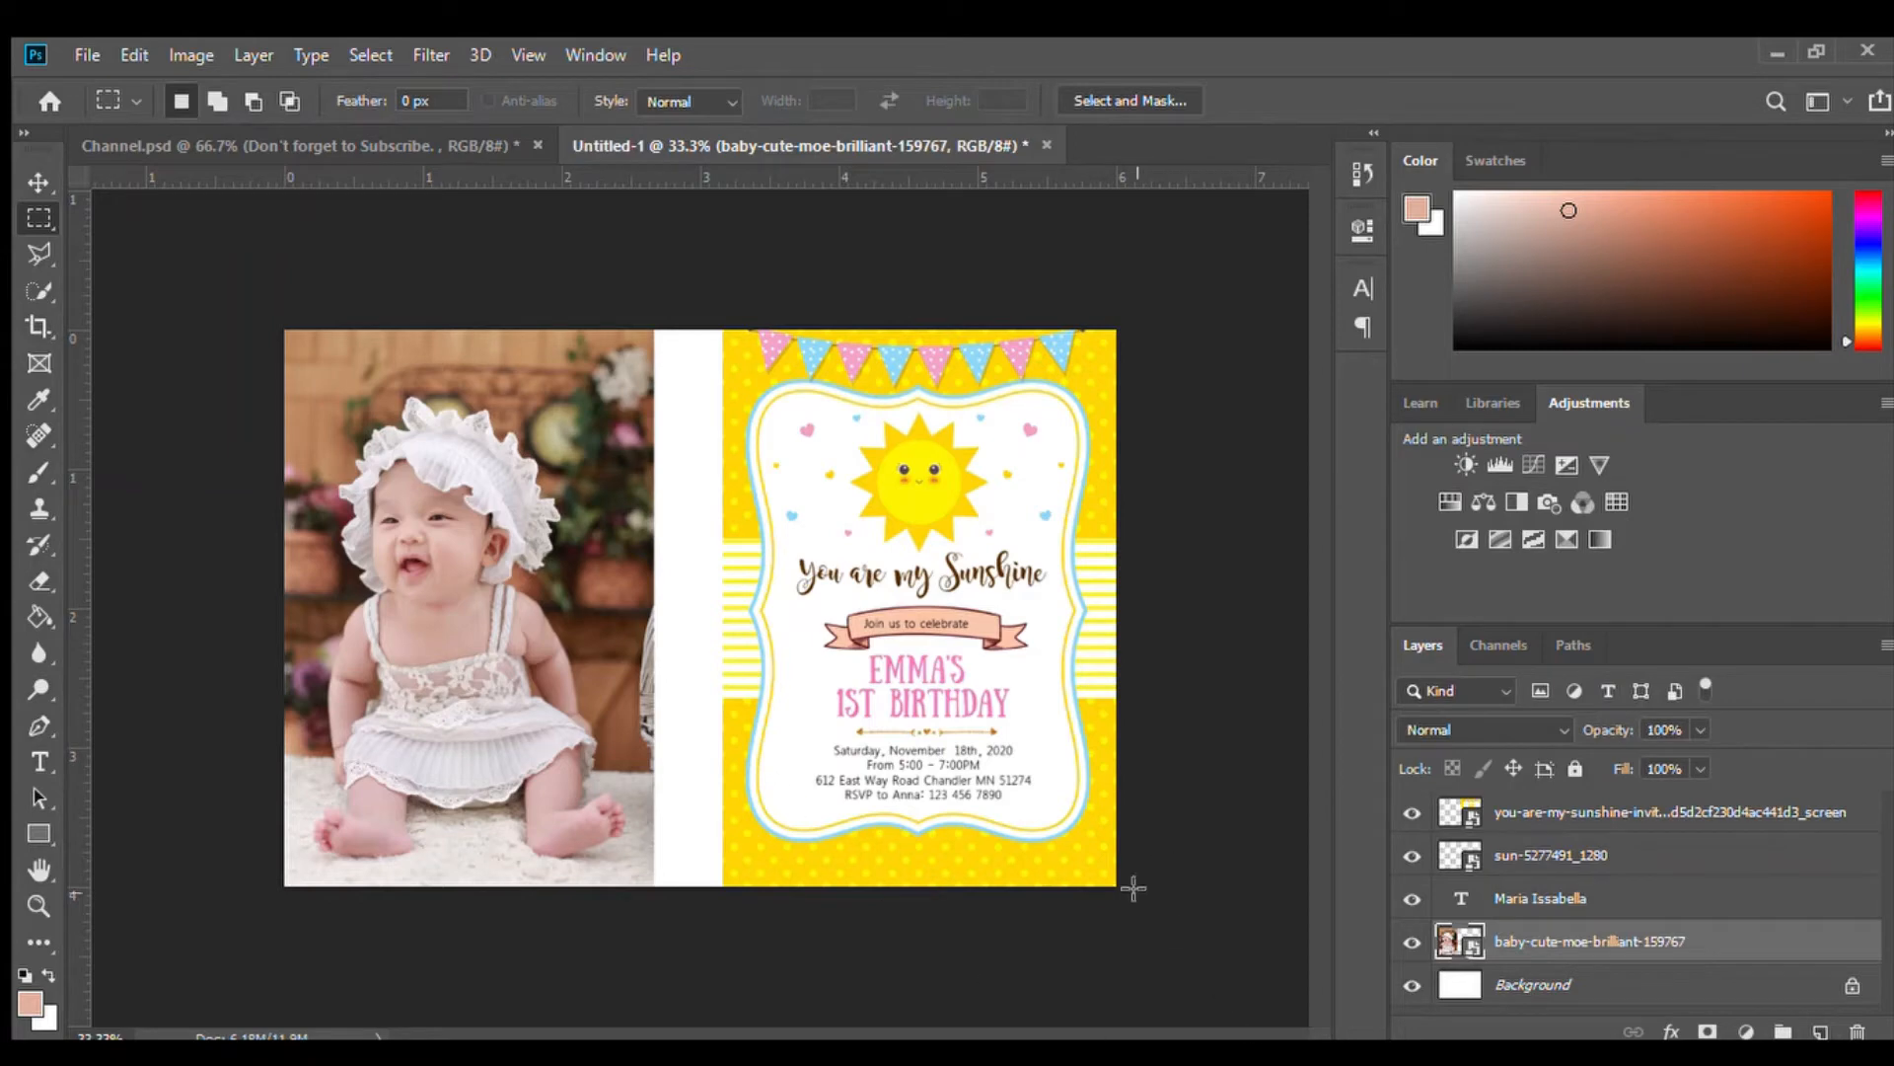
Scale up the baby photo with Free Transform until it meets the invitation card
key(ctrl+t)
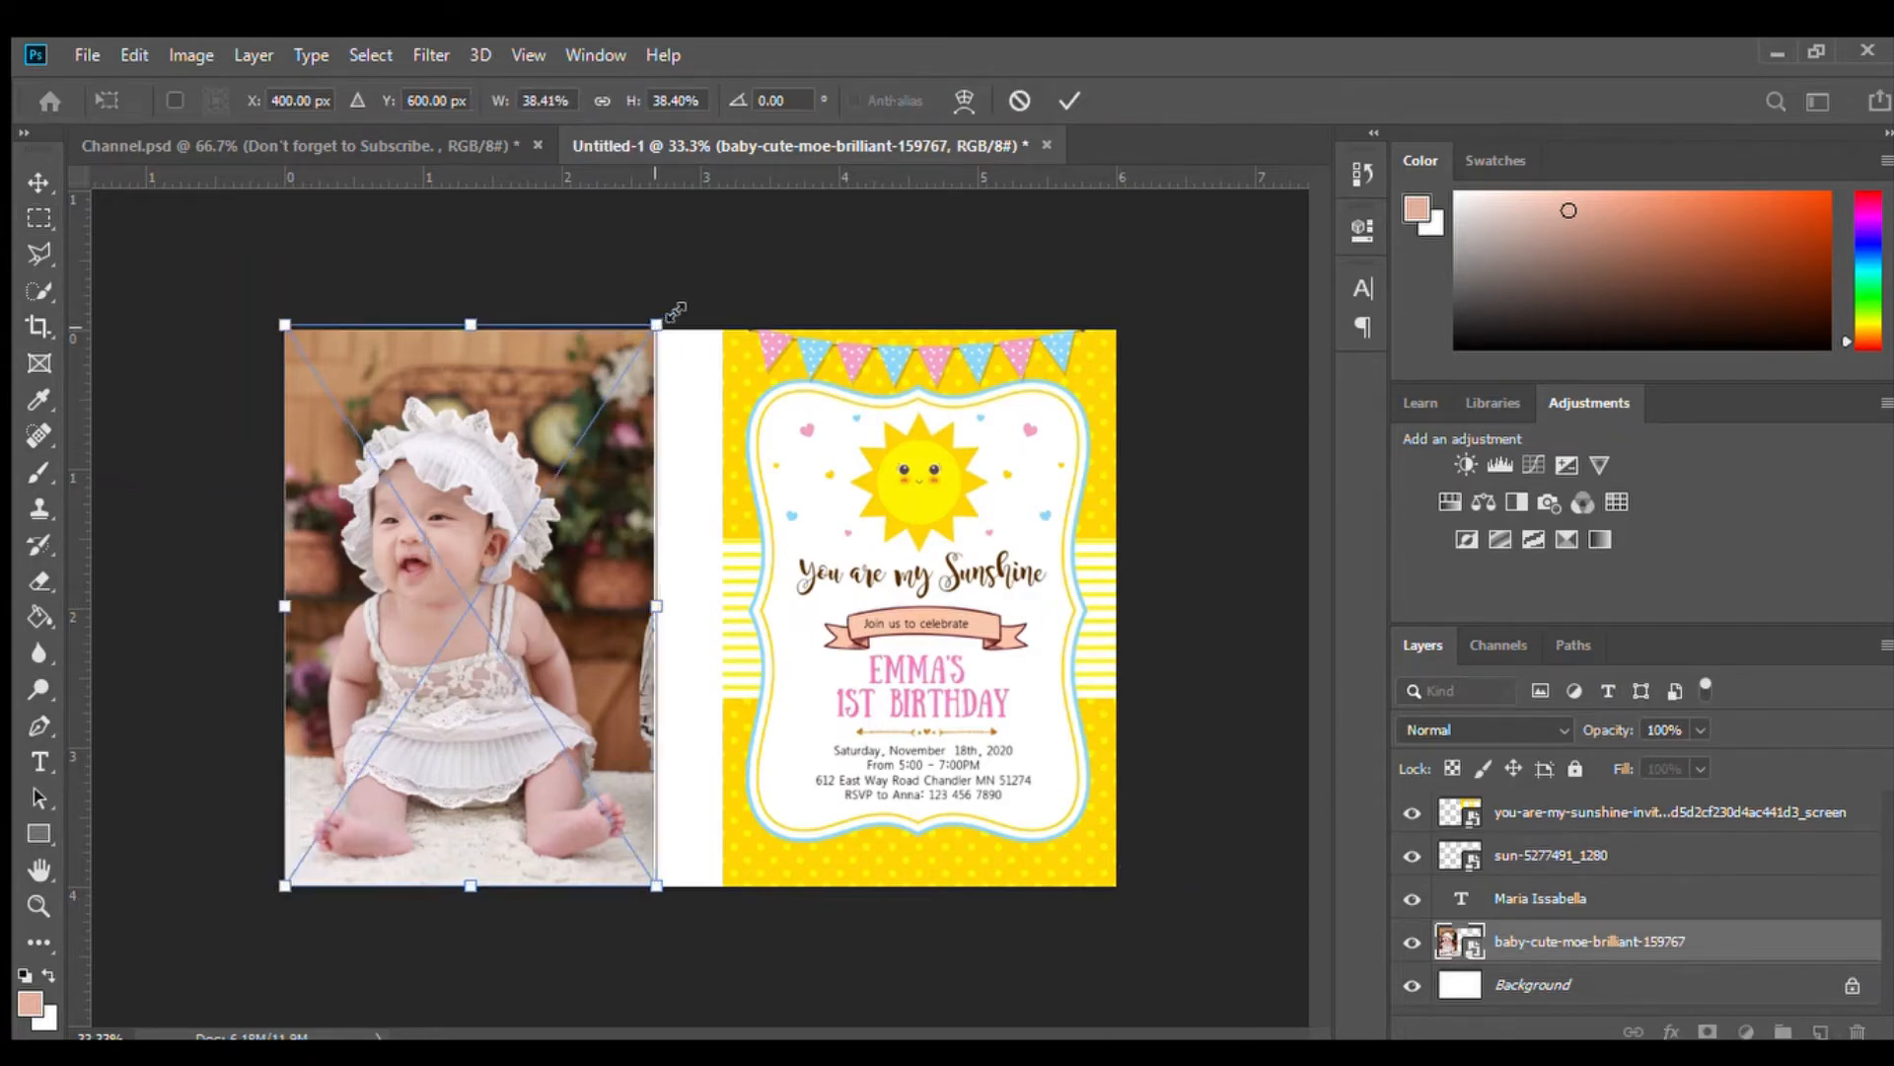
drag(676, 312, 727, 263)
mouse_move(628, 460)
mouse_down()
mouse_move(643, 474)
mouse_move(622, 477)
mouse_up()
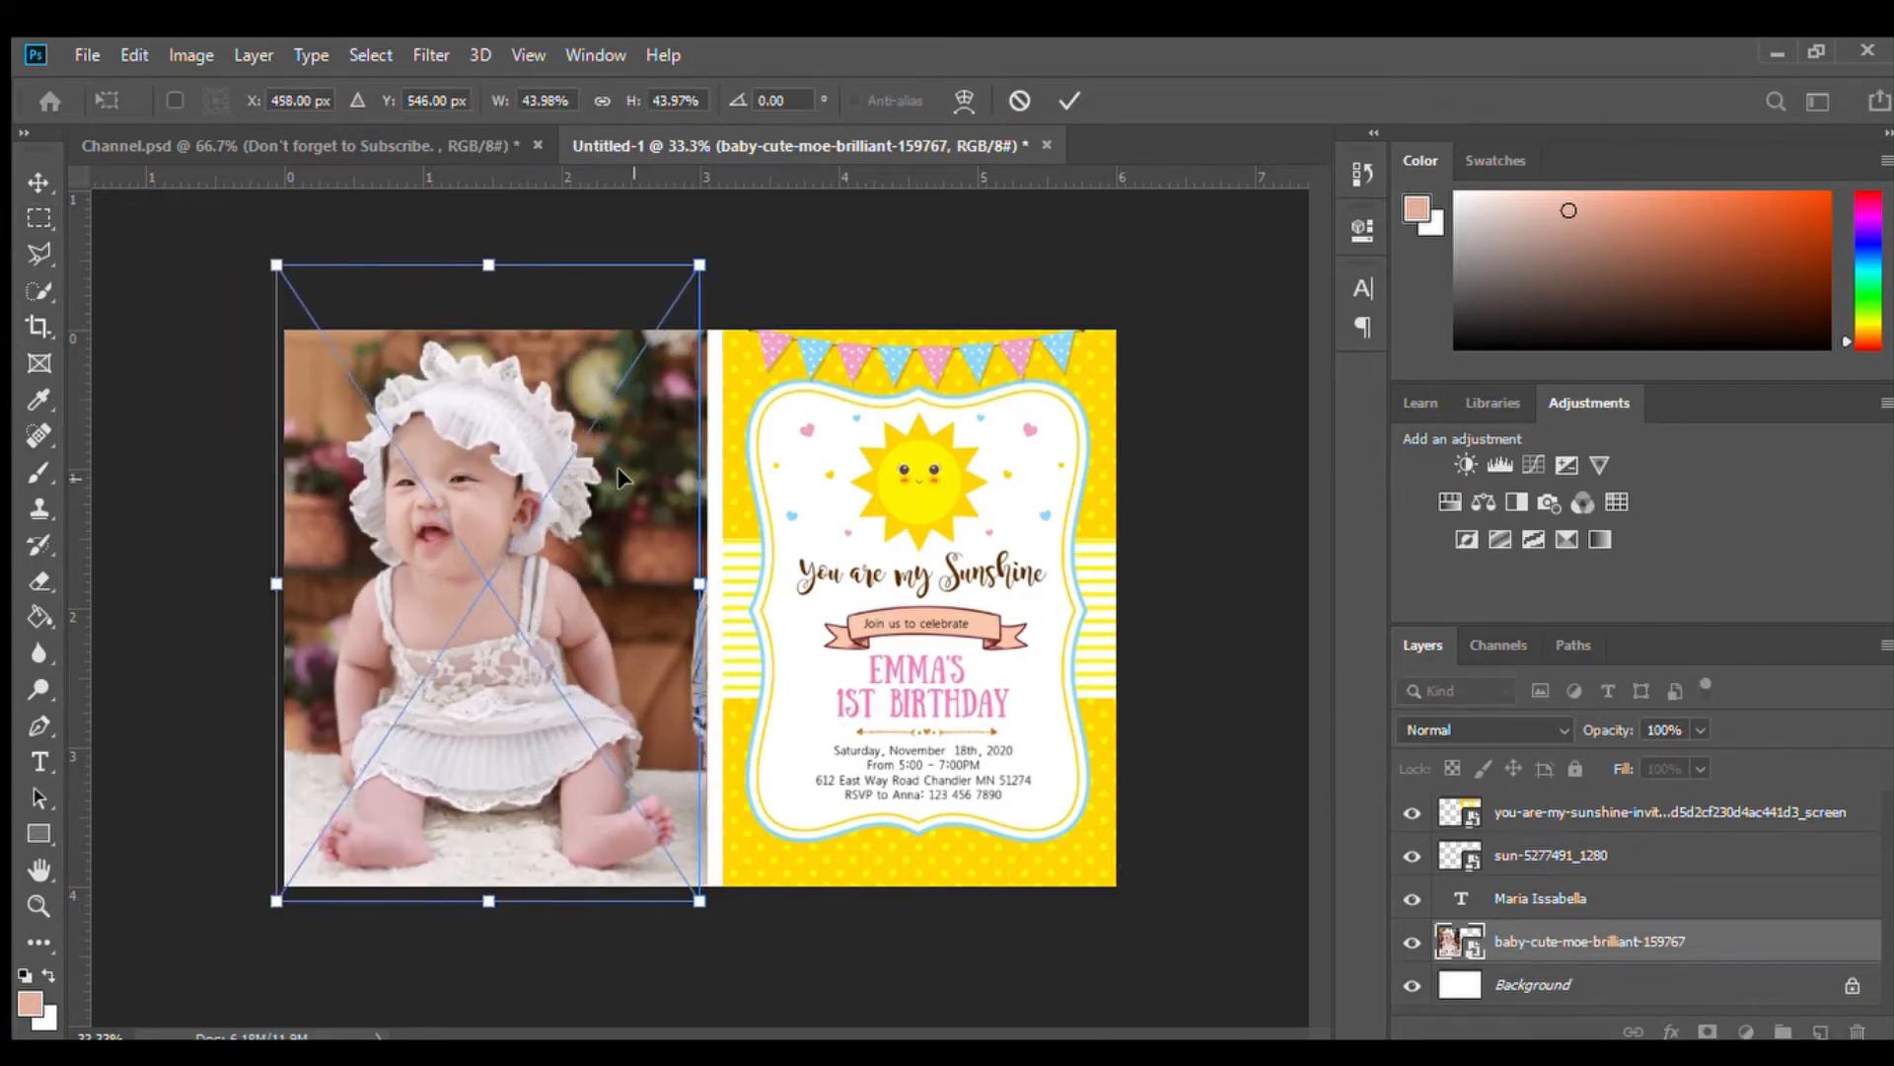
drag(699, 901, 725, 934)
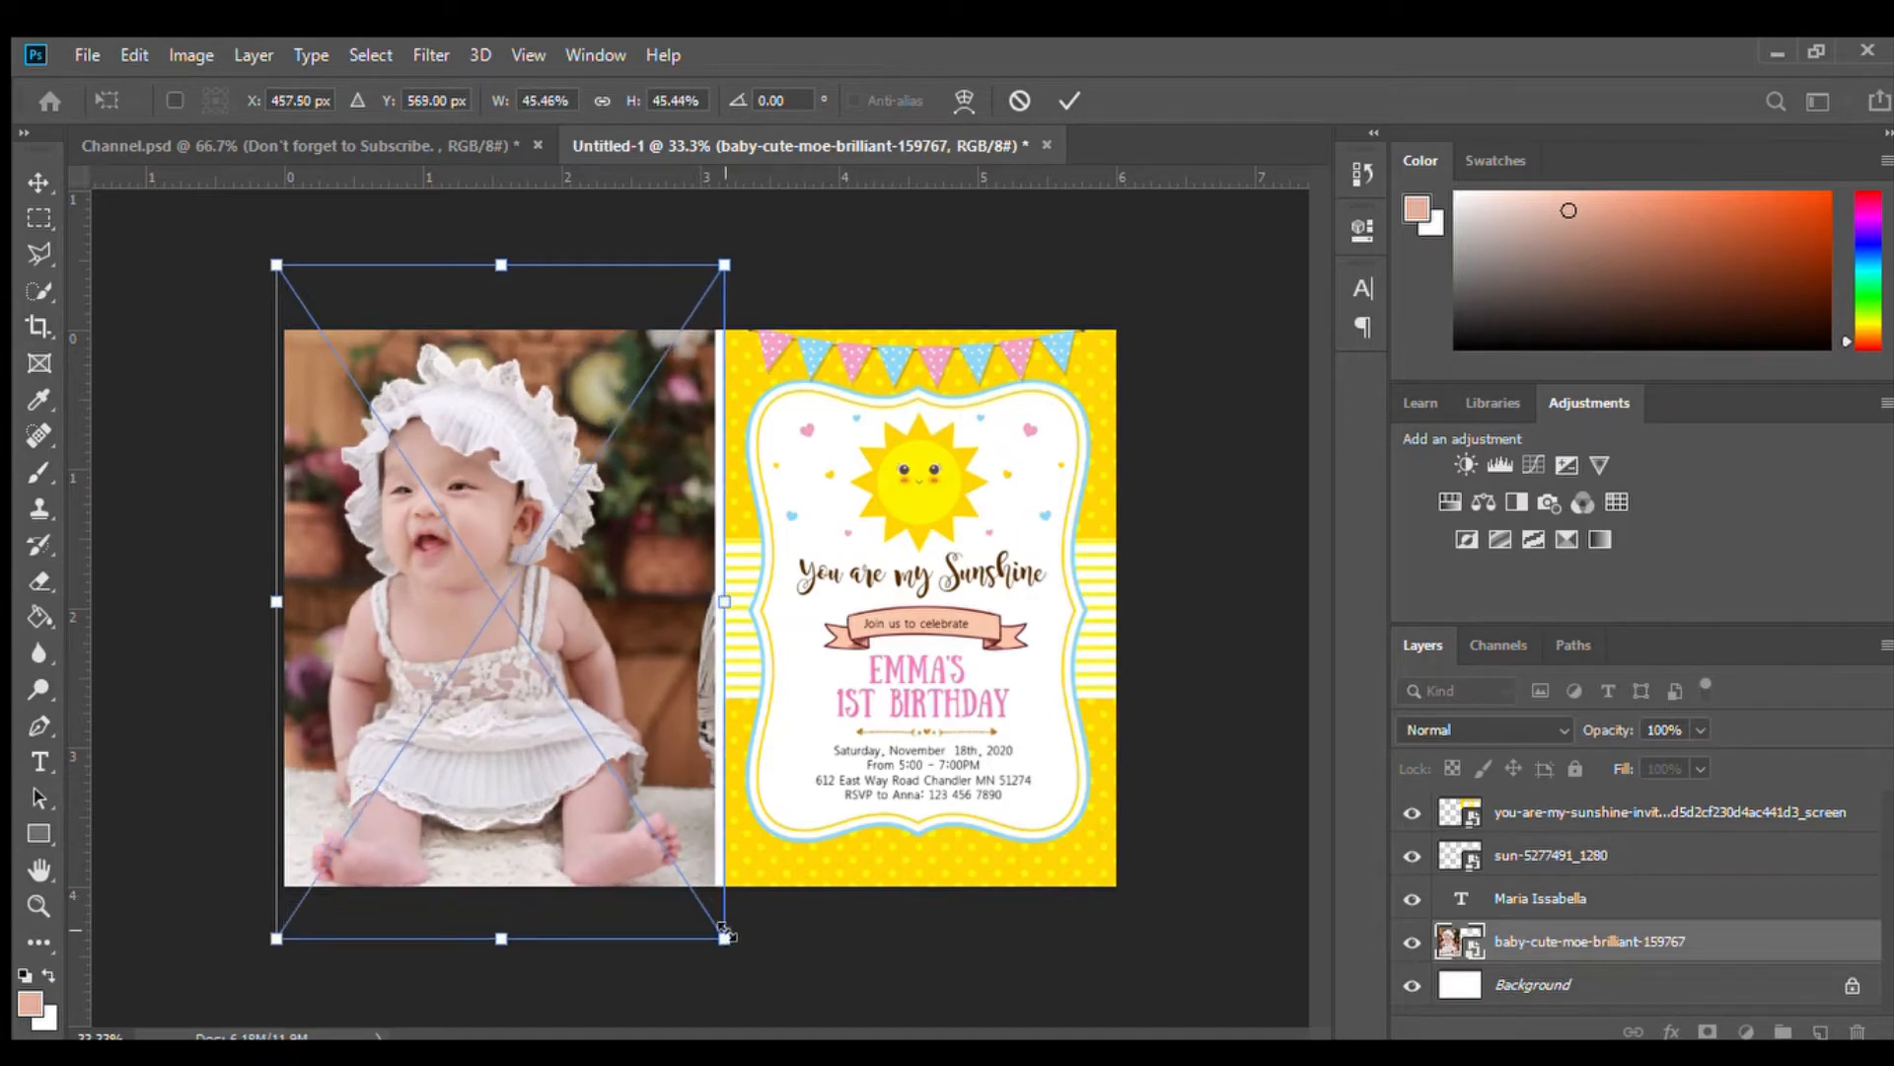
key(Return)
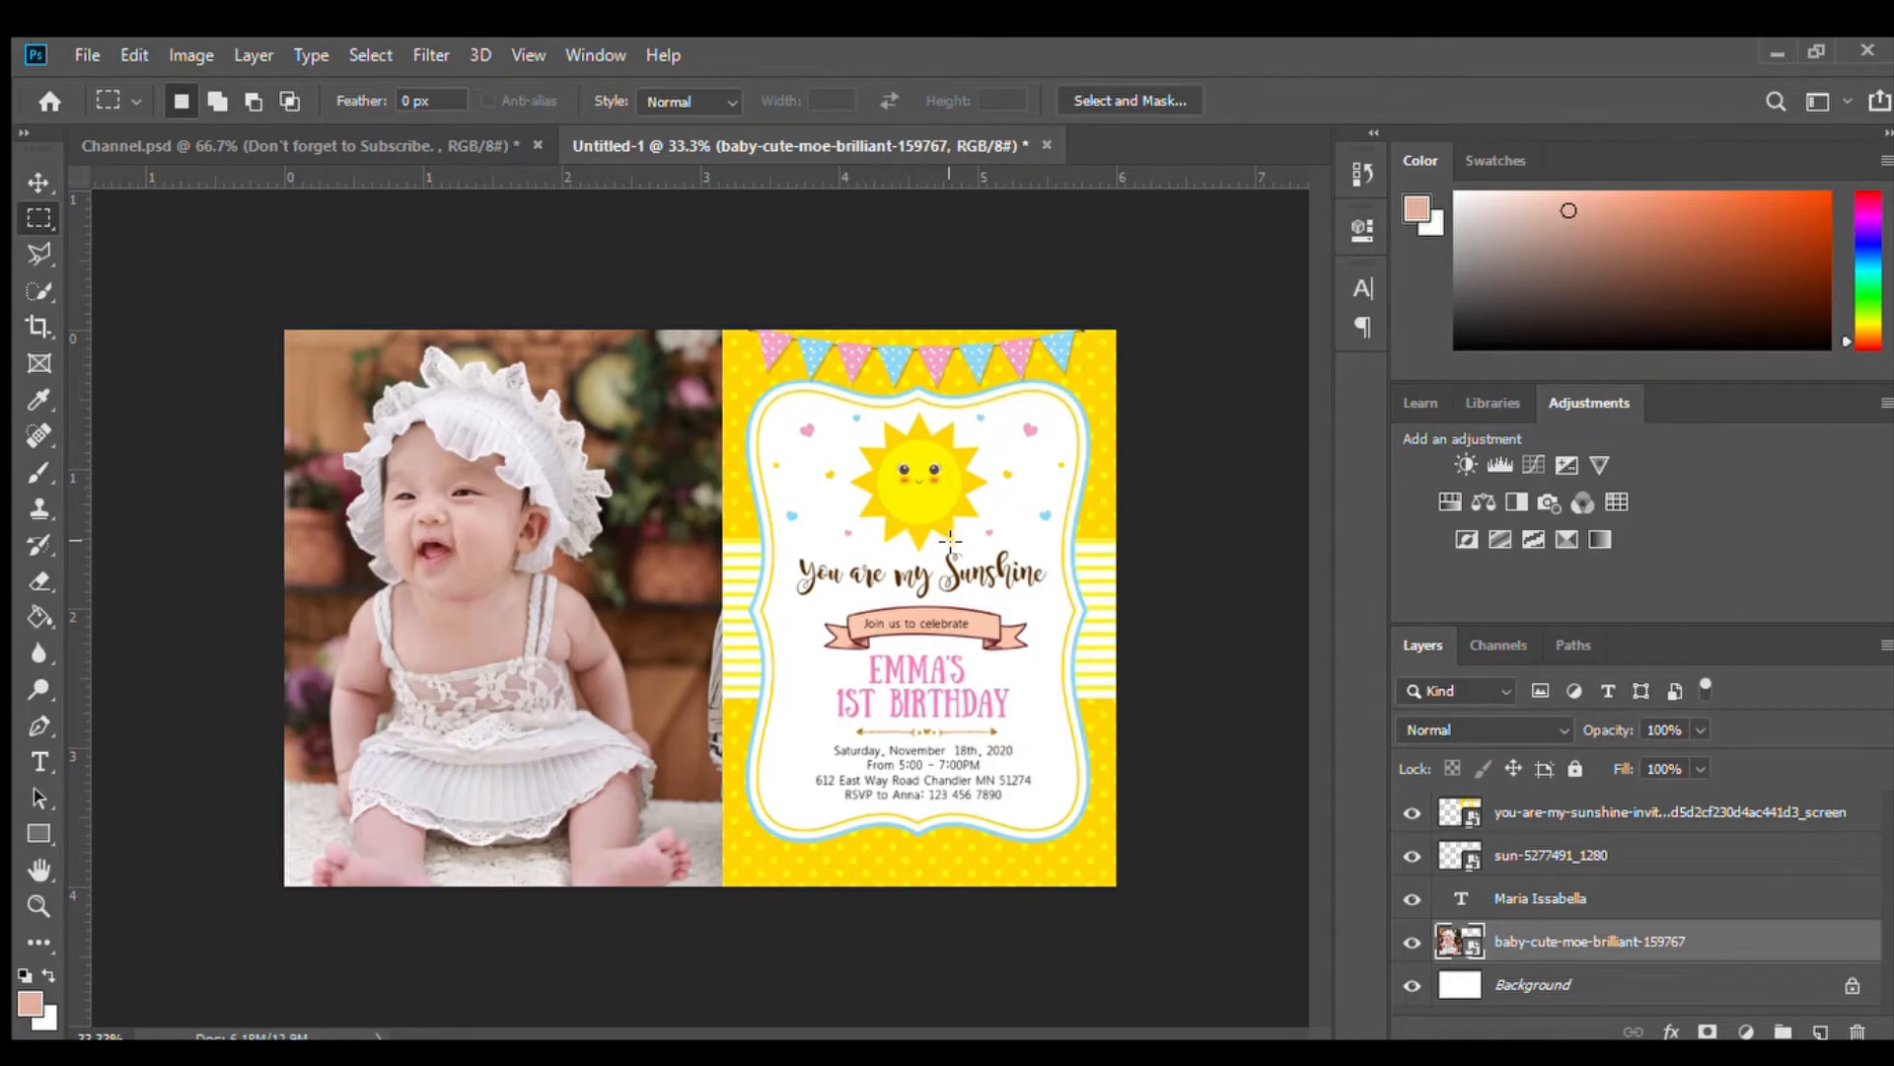
Zoom in twice on the invitation card and scroll down to its date and address lines
key(z)
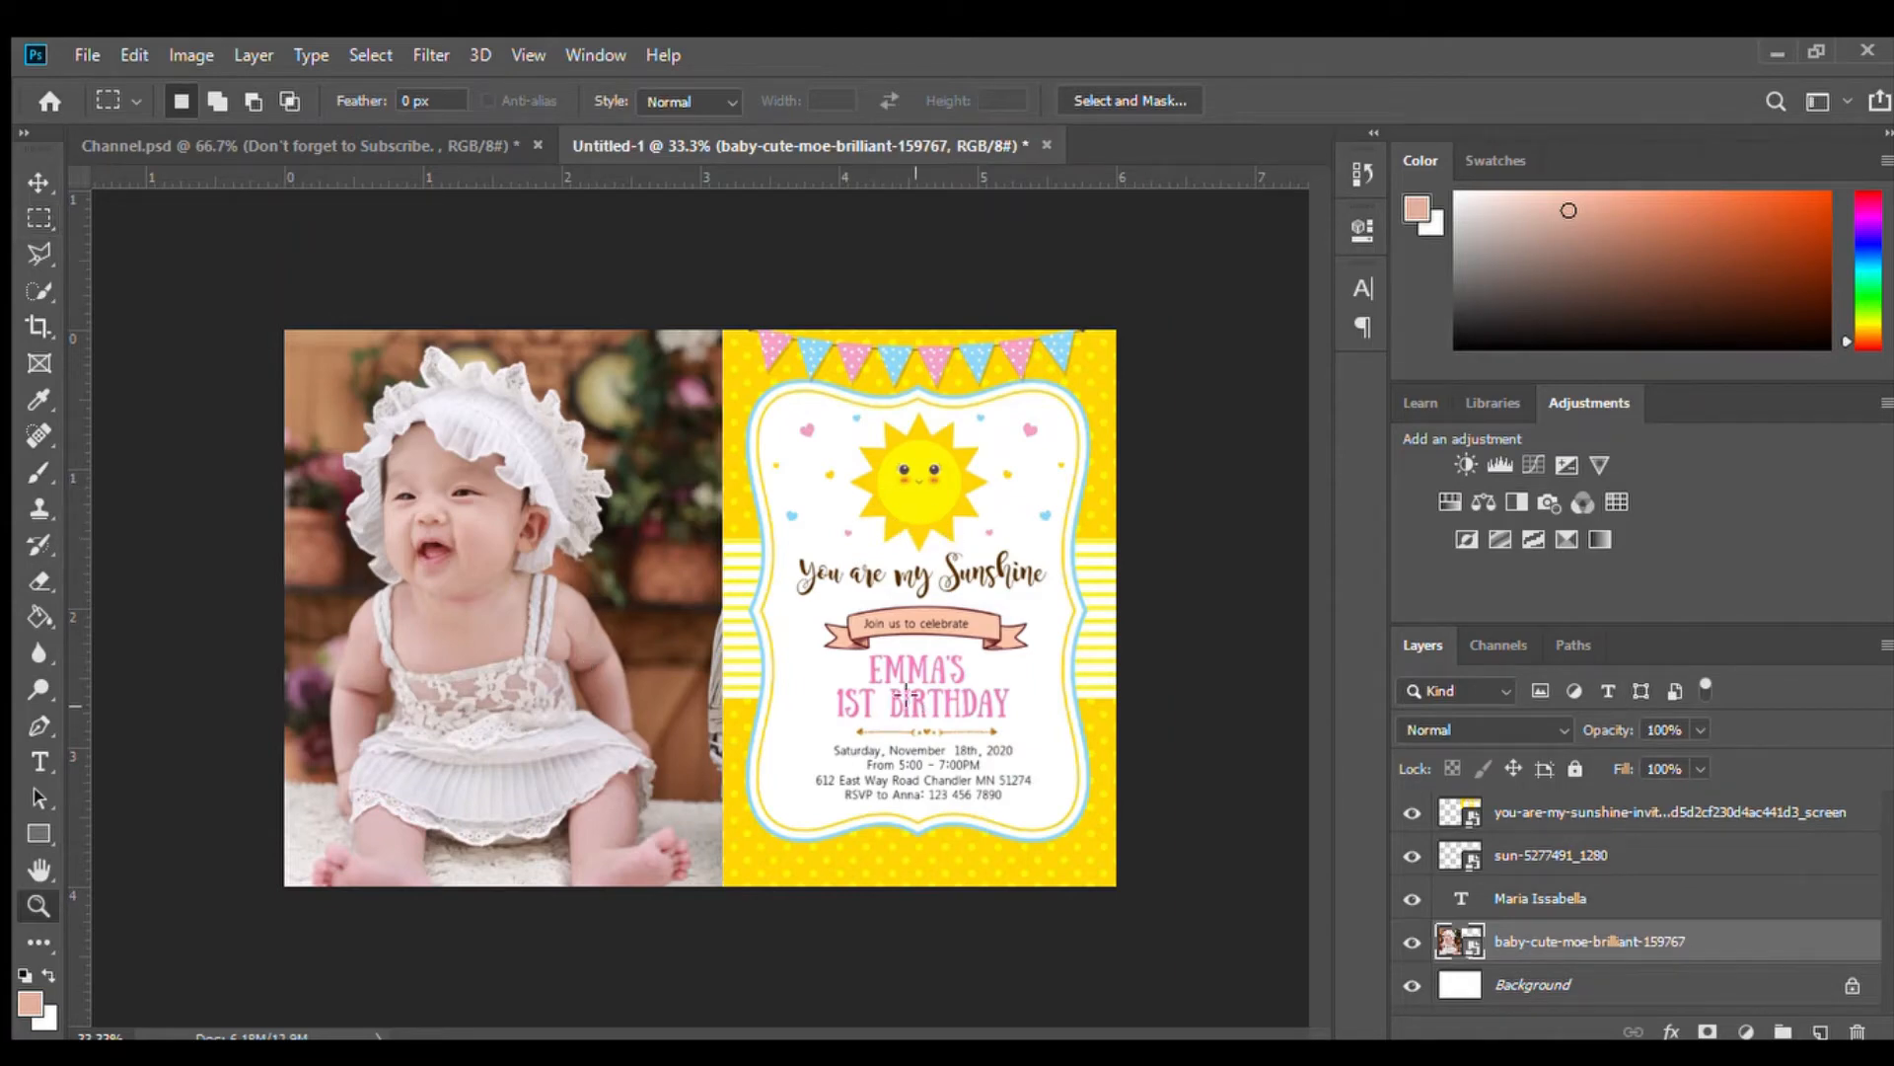
click(888, 689)
click(1041, 456)
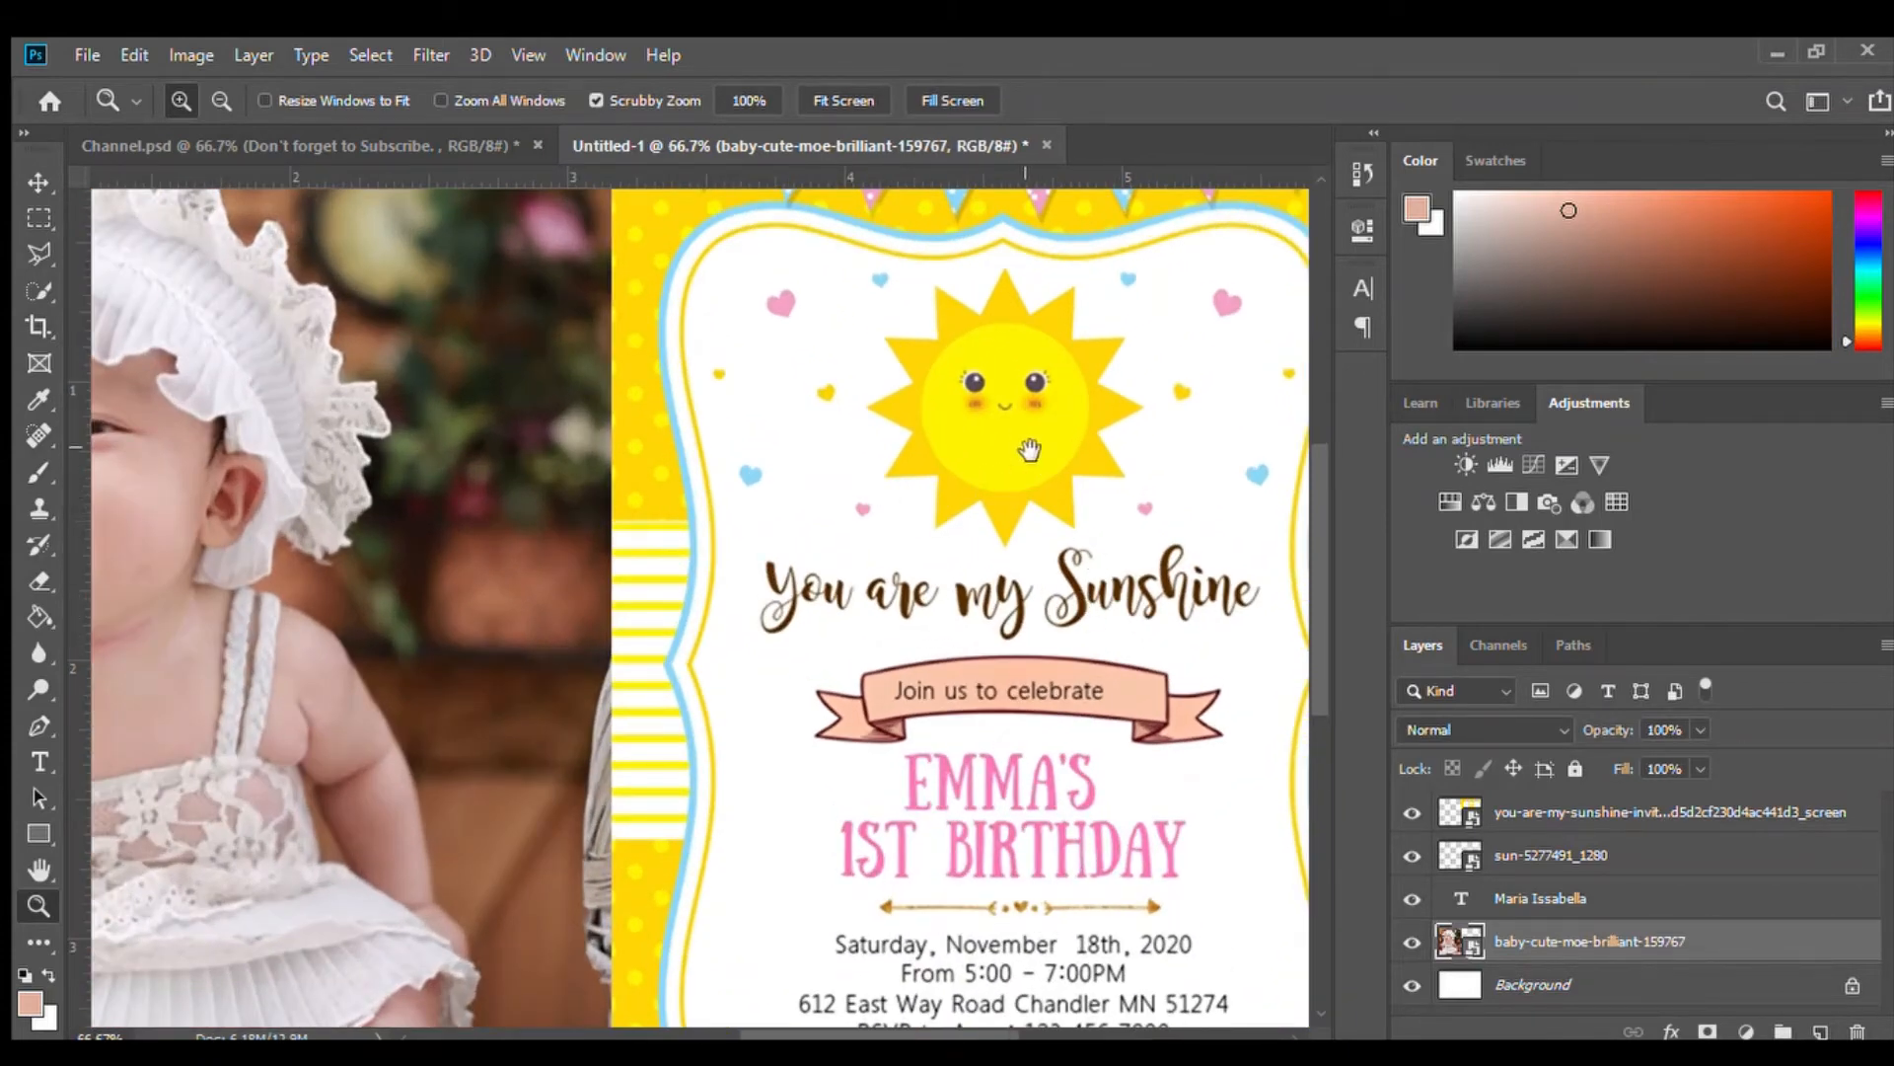
drag(1026, 452, 838, 626)
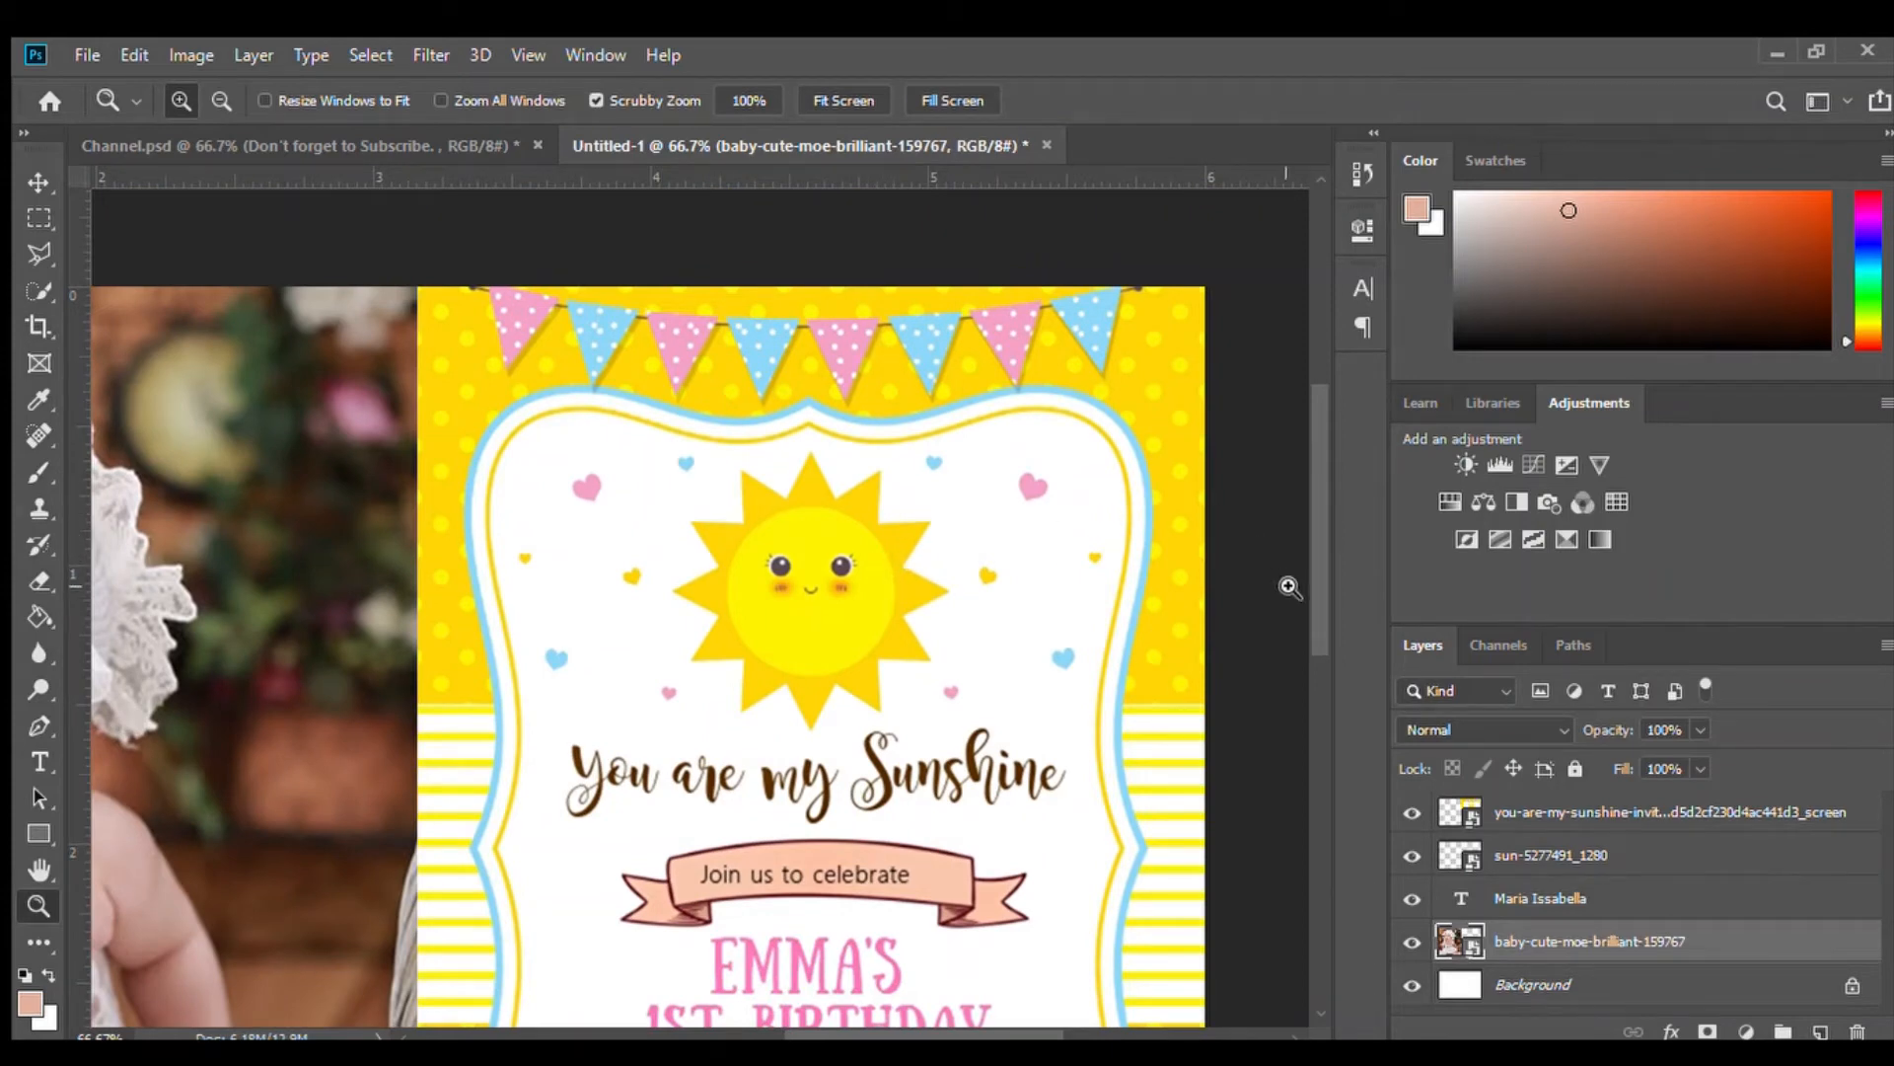
scroll(1318, 480, down, 3)
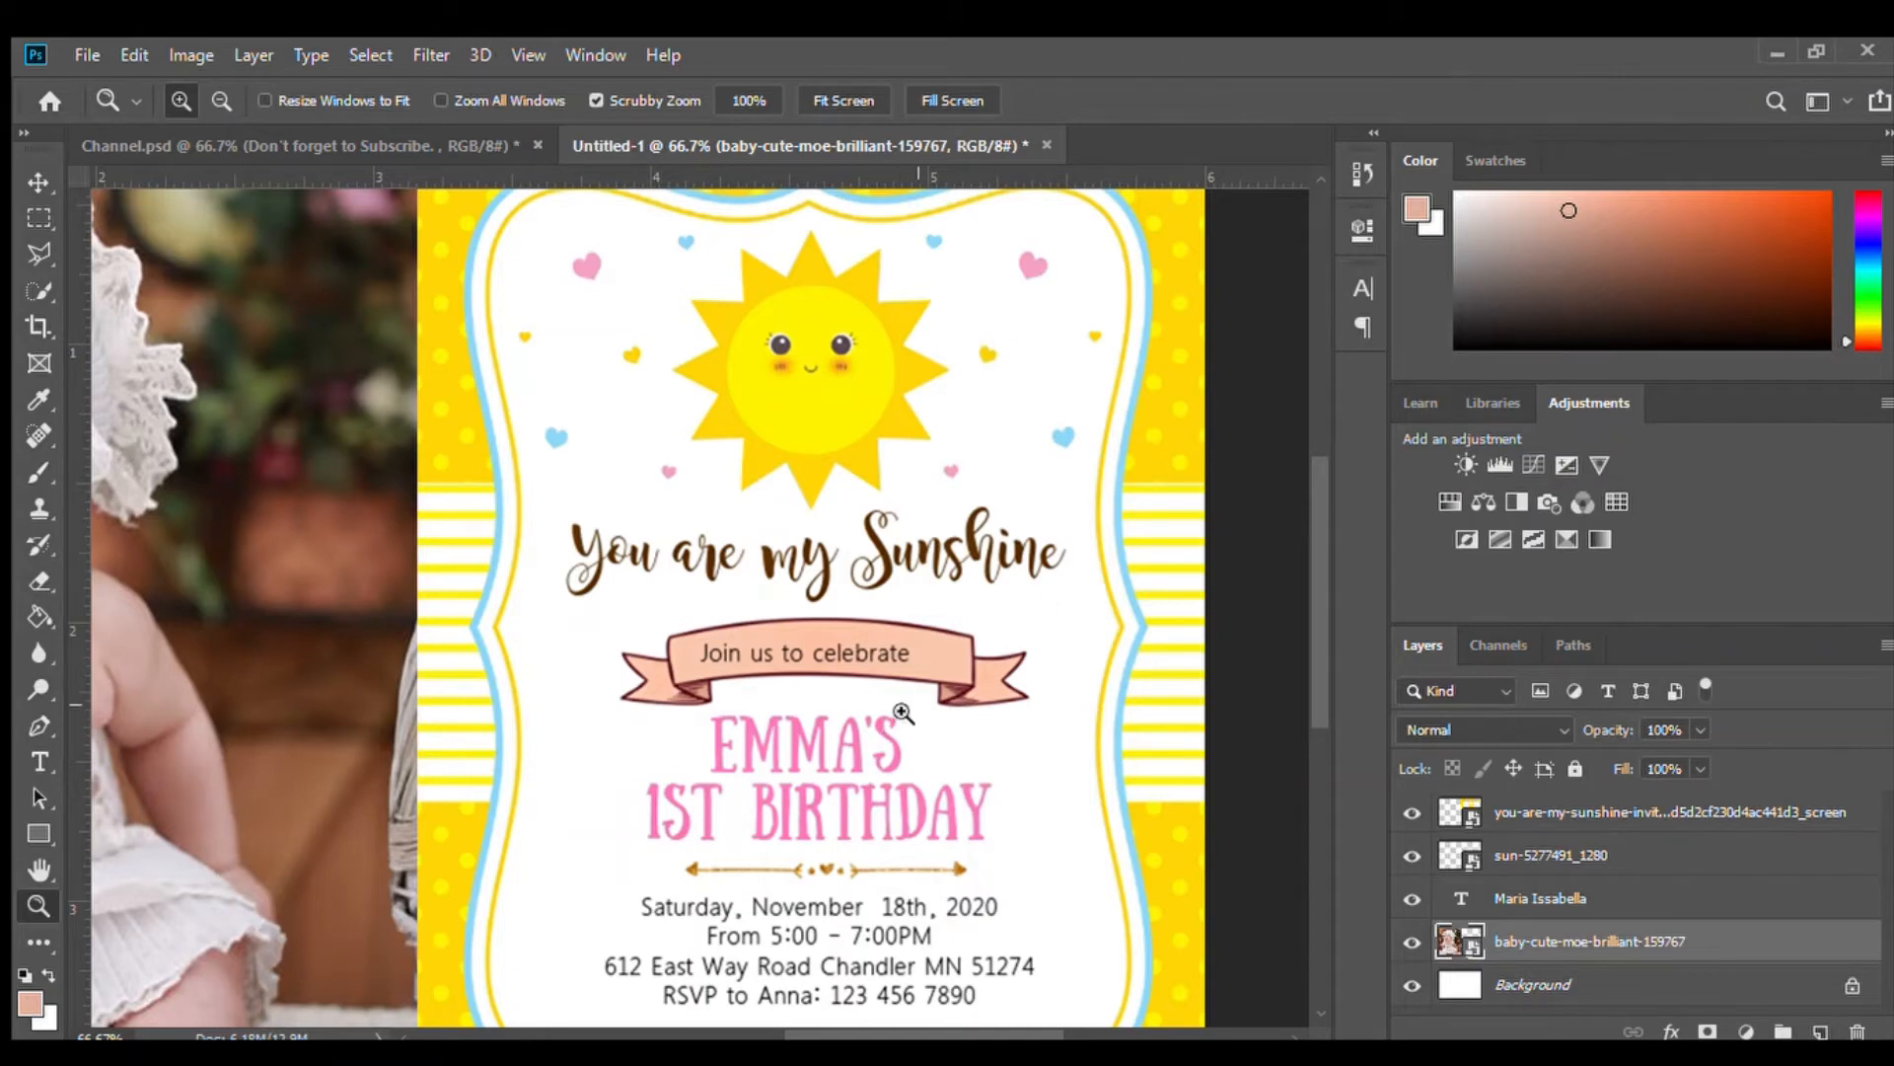
scroll(900, 690, down, 1)
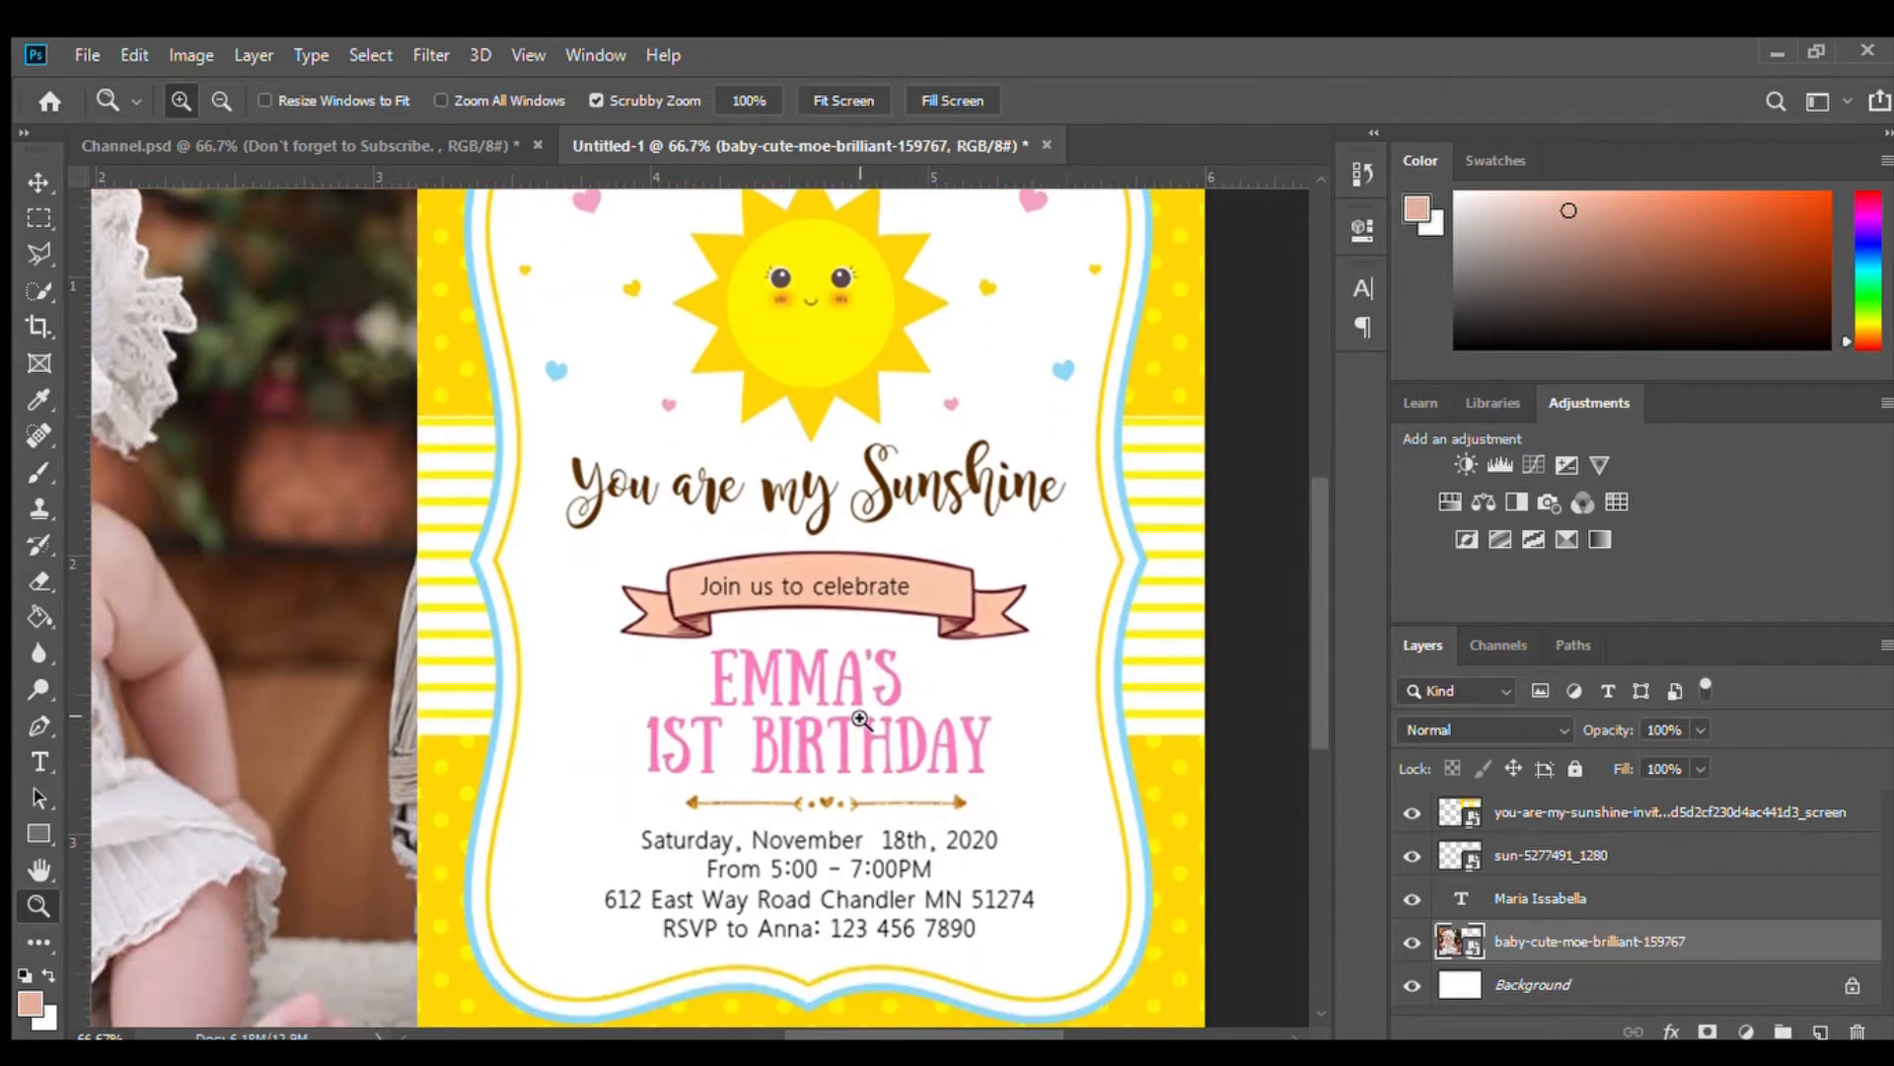
scroll(868, 753, down, 1)
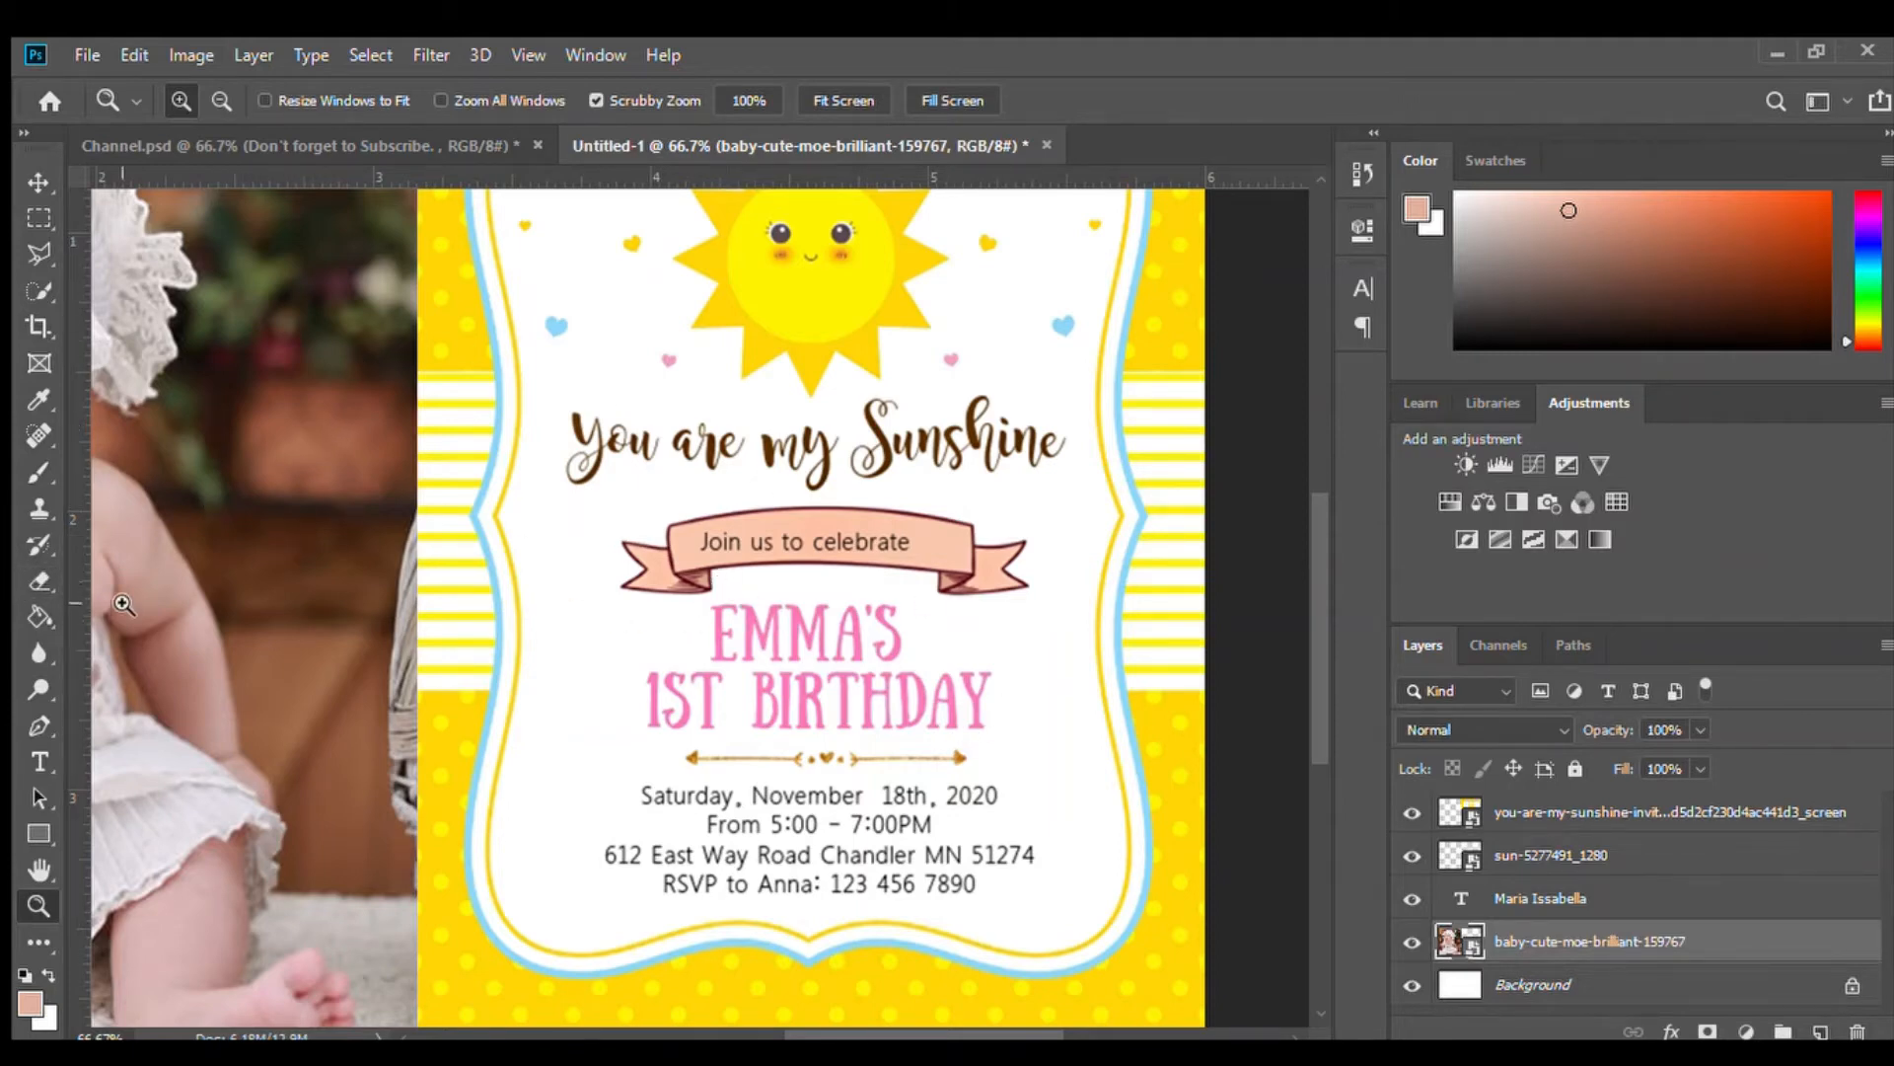
Pick the Eraser tool from the toolbar
click(30, 580)
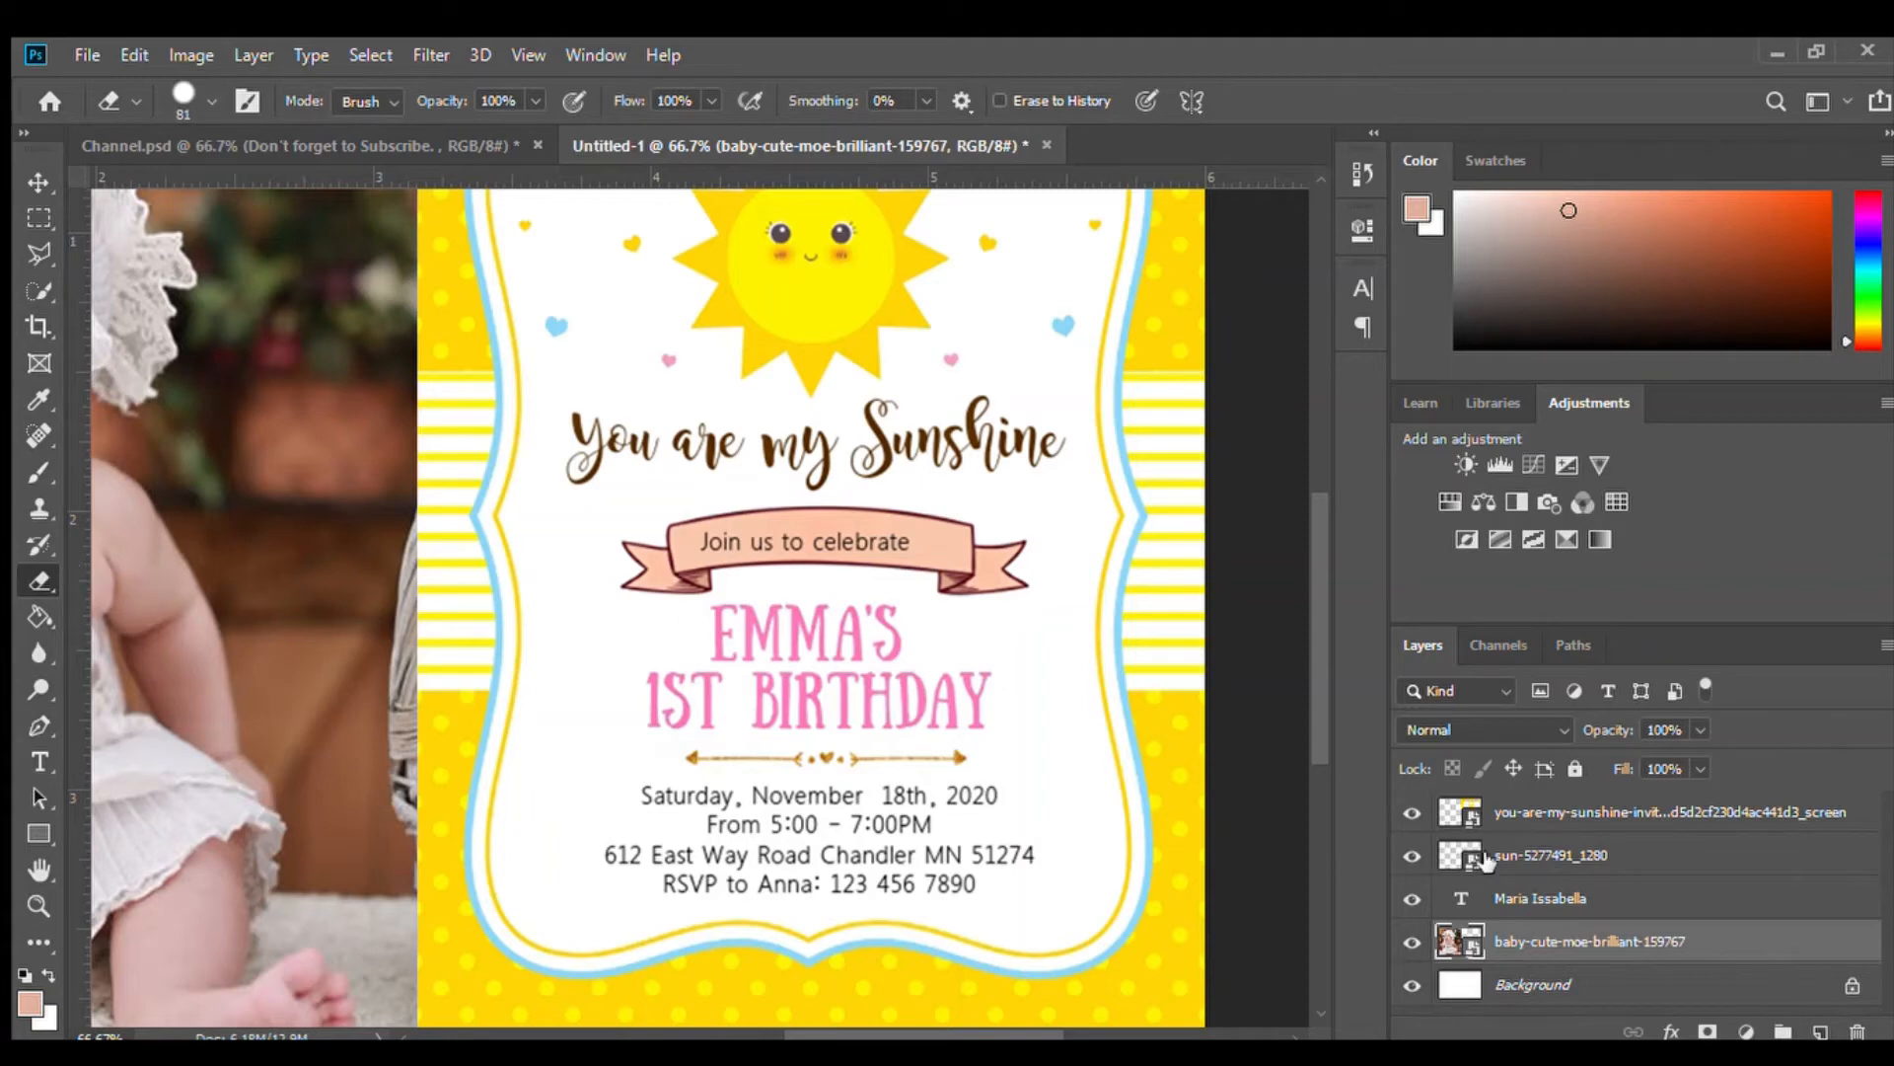
Erase the date, time and address lines from the invitation template layer
click(1587, 821)
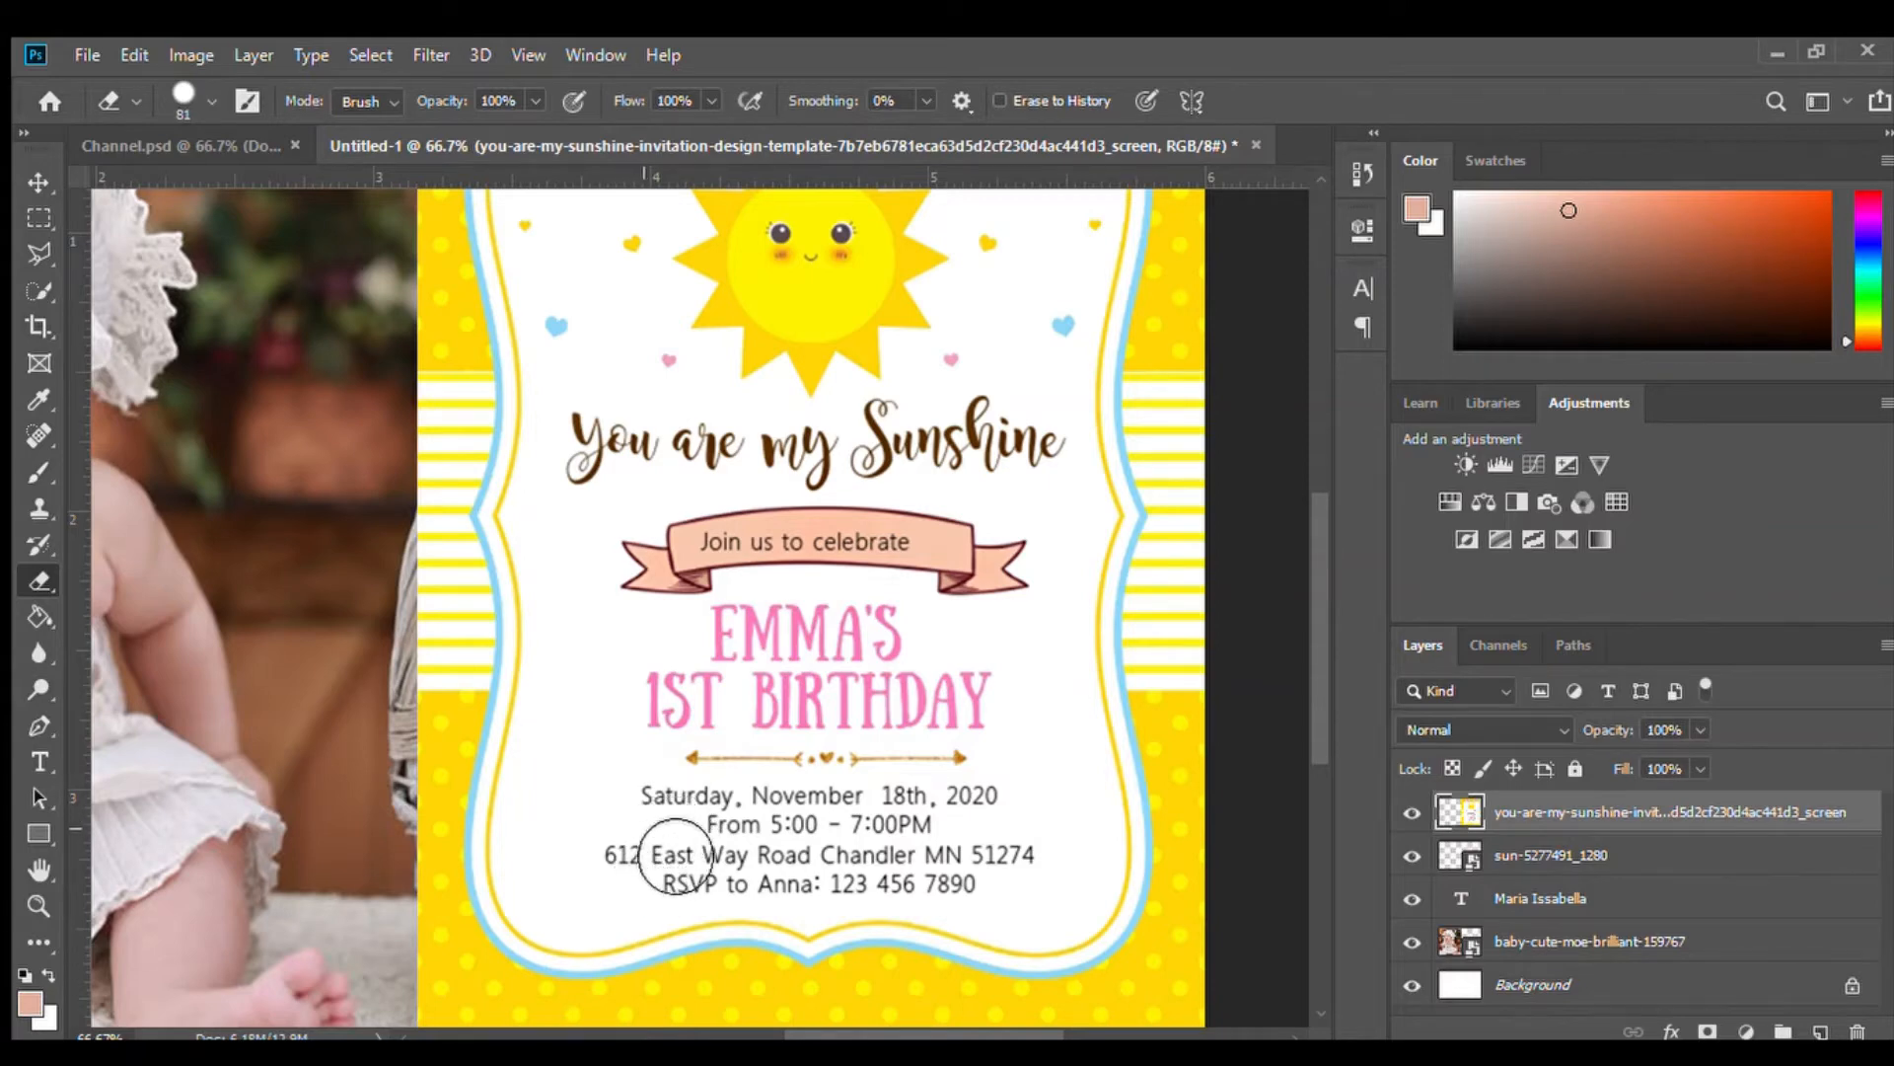
mouse_move(636, 876)
mouse_down()
mouse_move(677, 838)
mouse_move(742, 829)
mouse_move(920, 860)
mouse_move(751, 864)
mouse_move(676, 888)
mouse_move(942, 868)
mouse_move(1032, 889)
mouse_up()
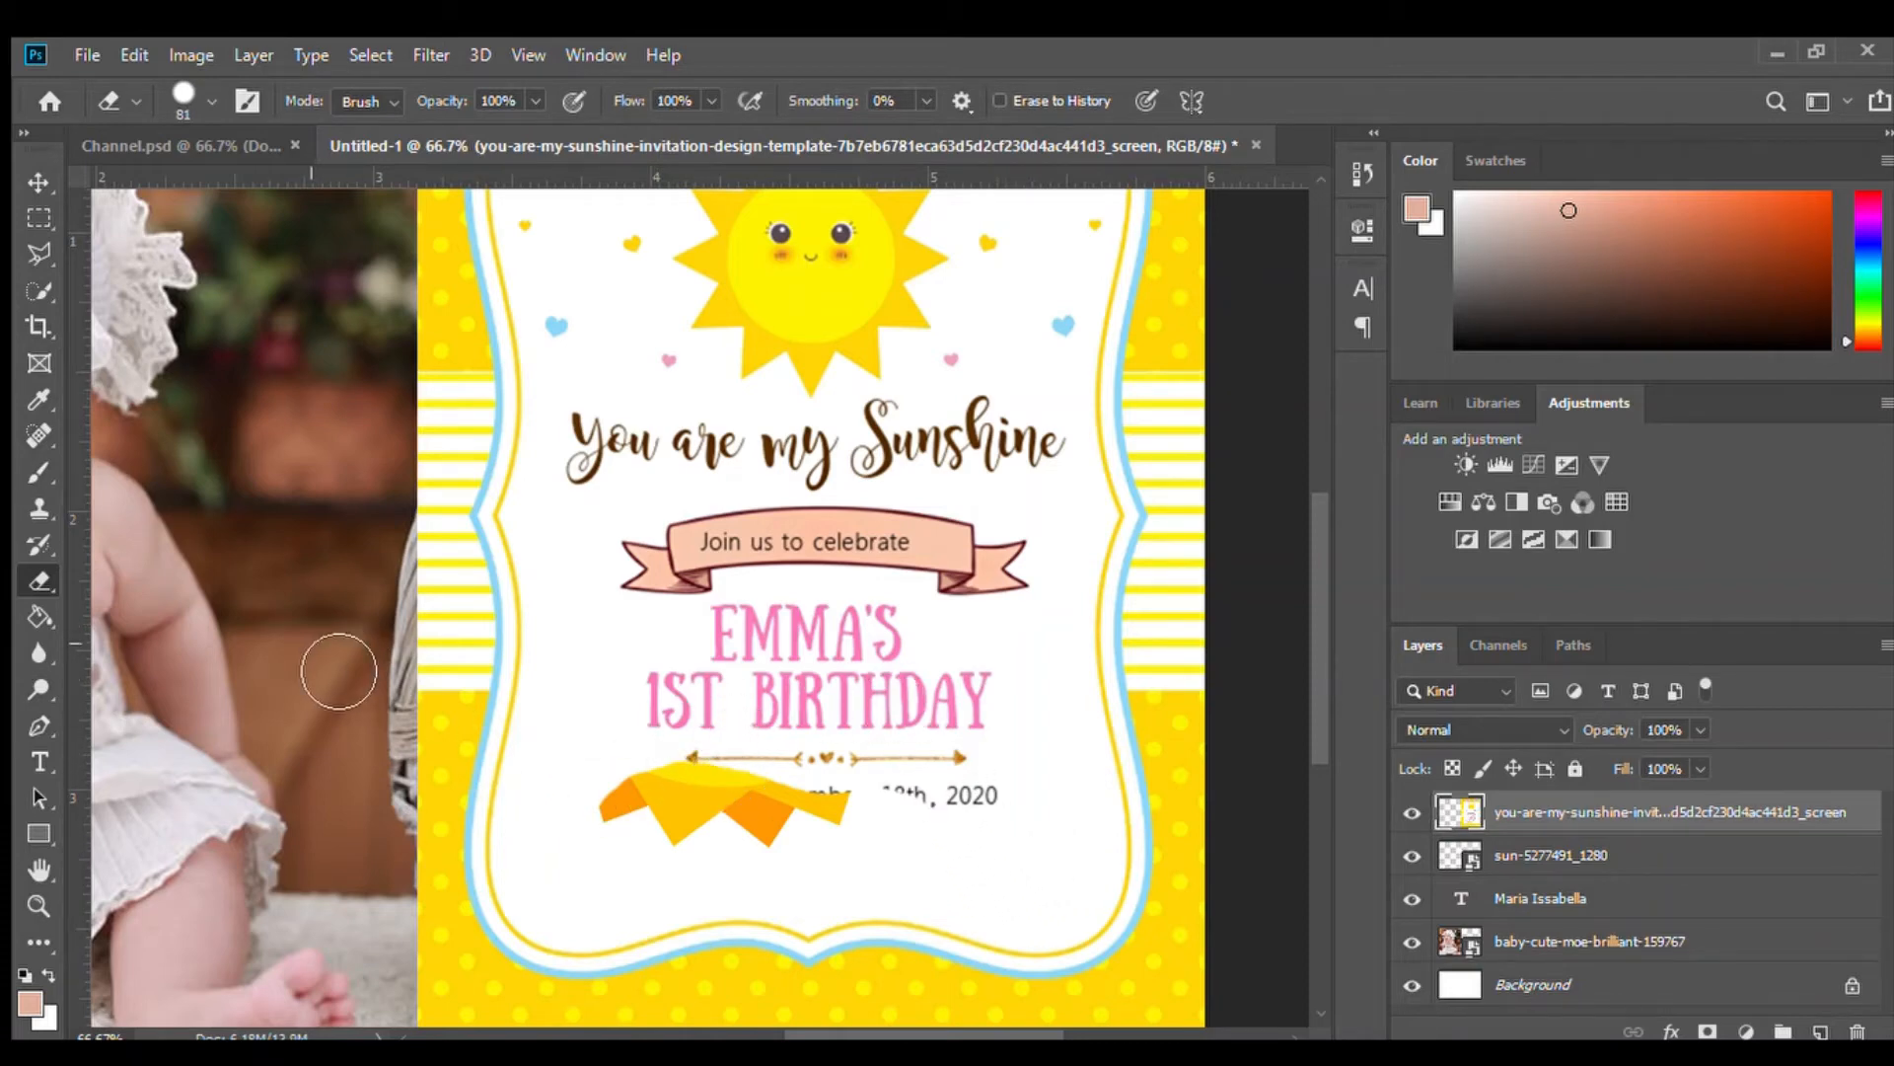
click(36, 471)
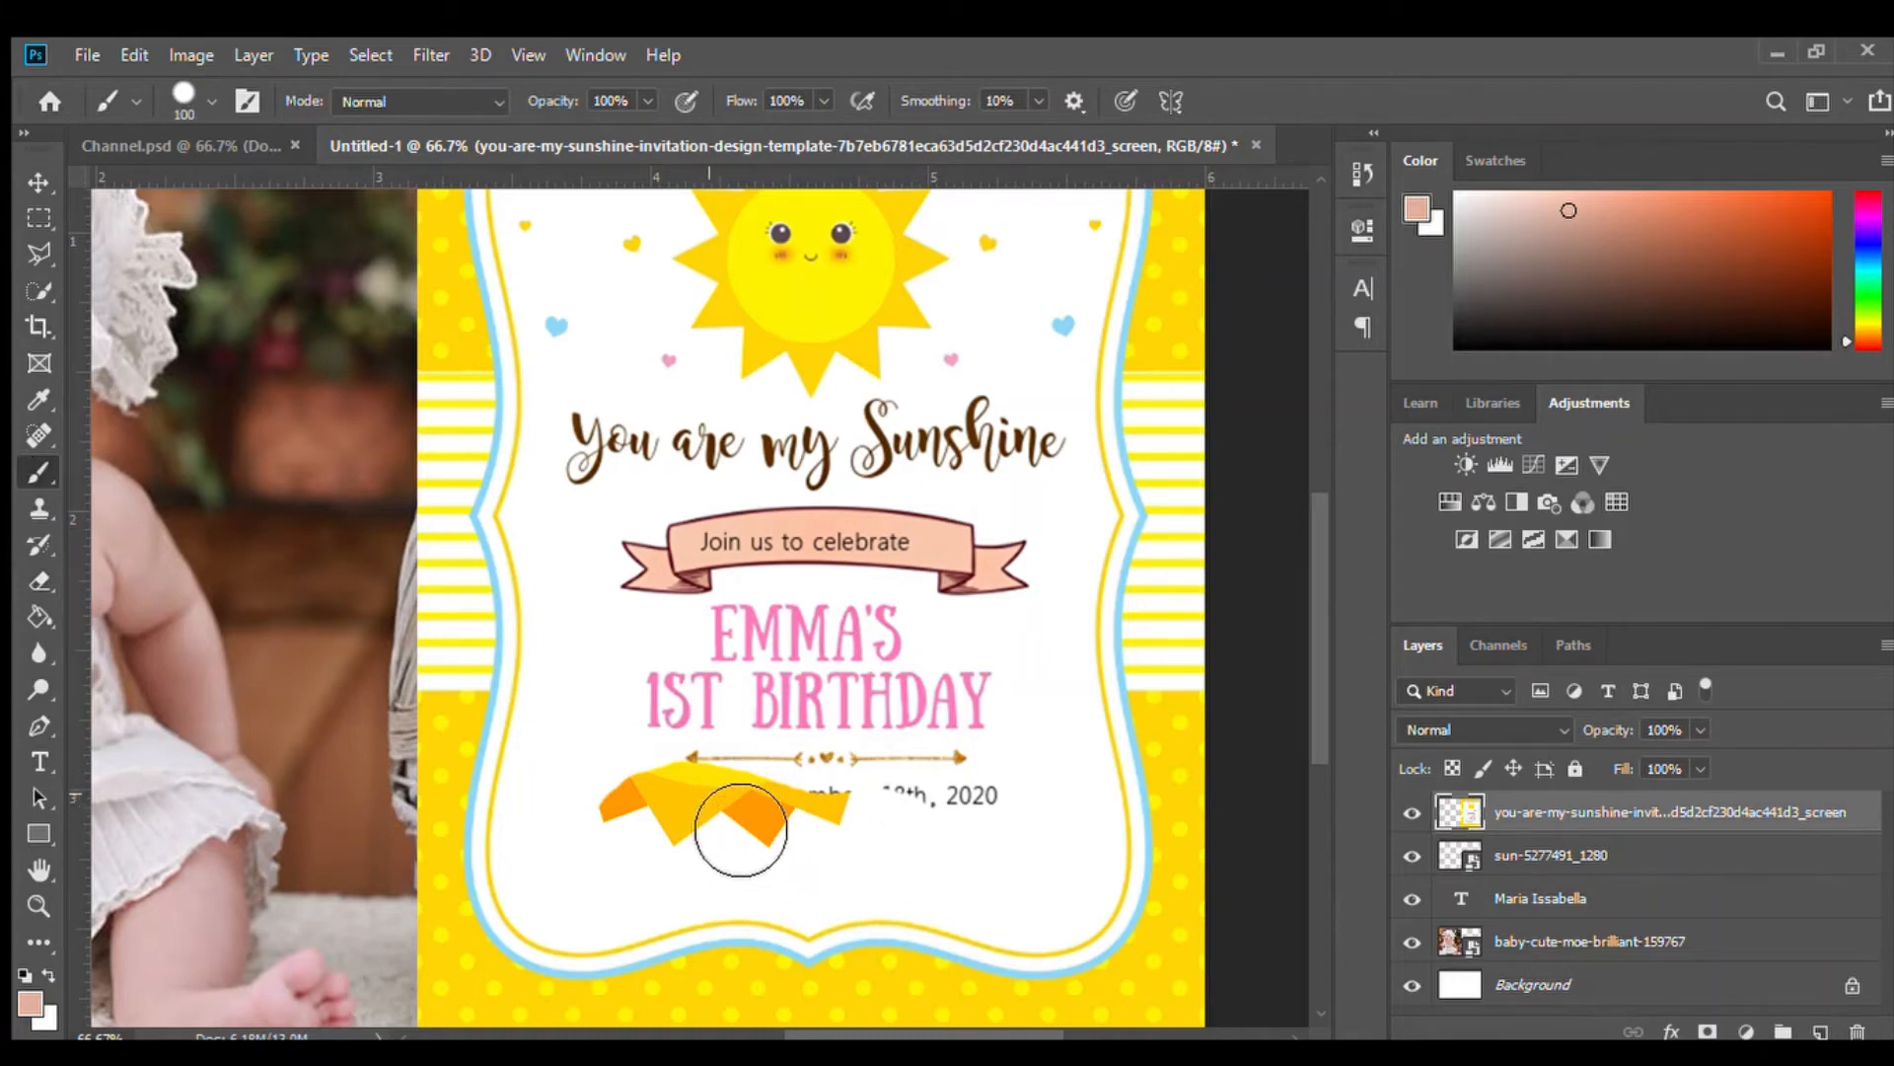
click(1415, 809)
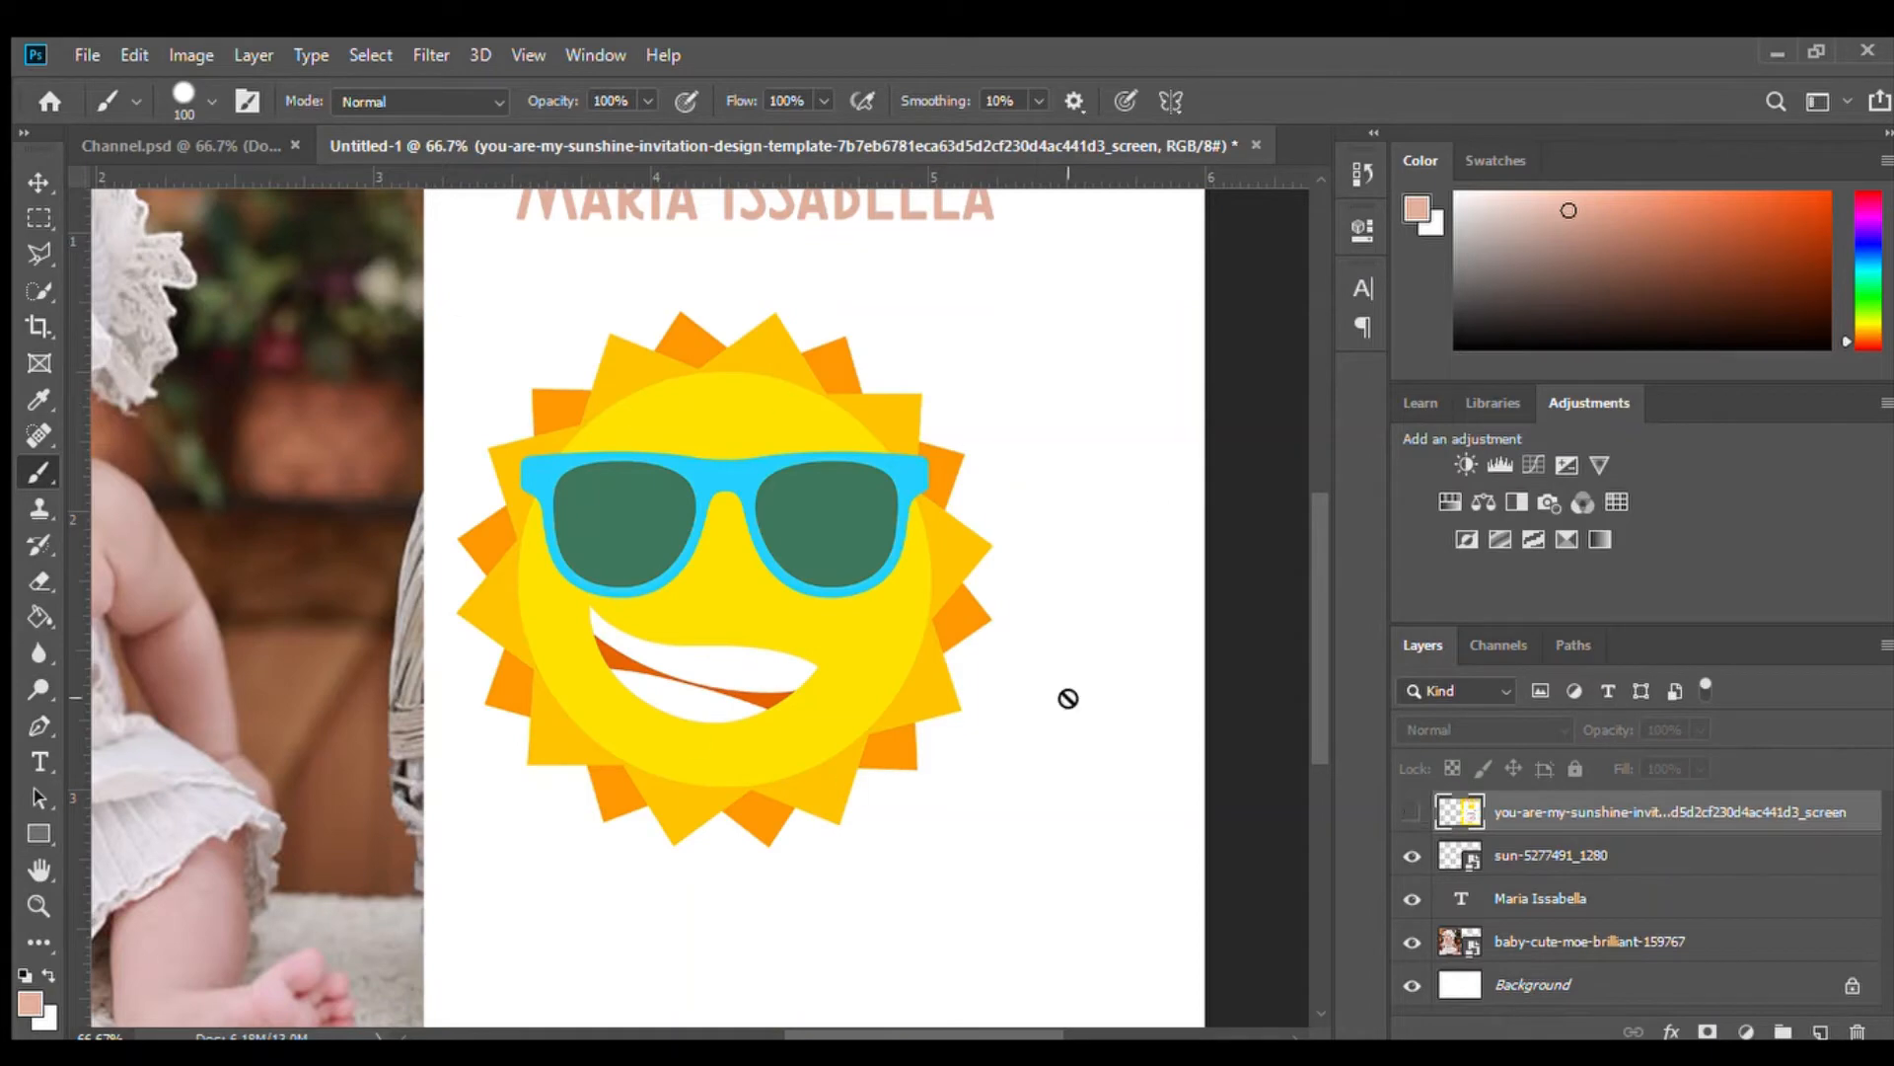
click(1415, 809)
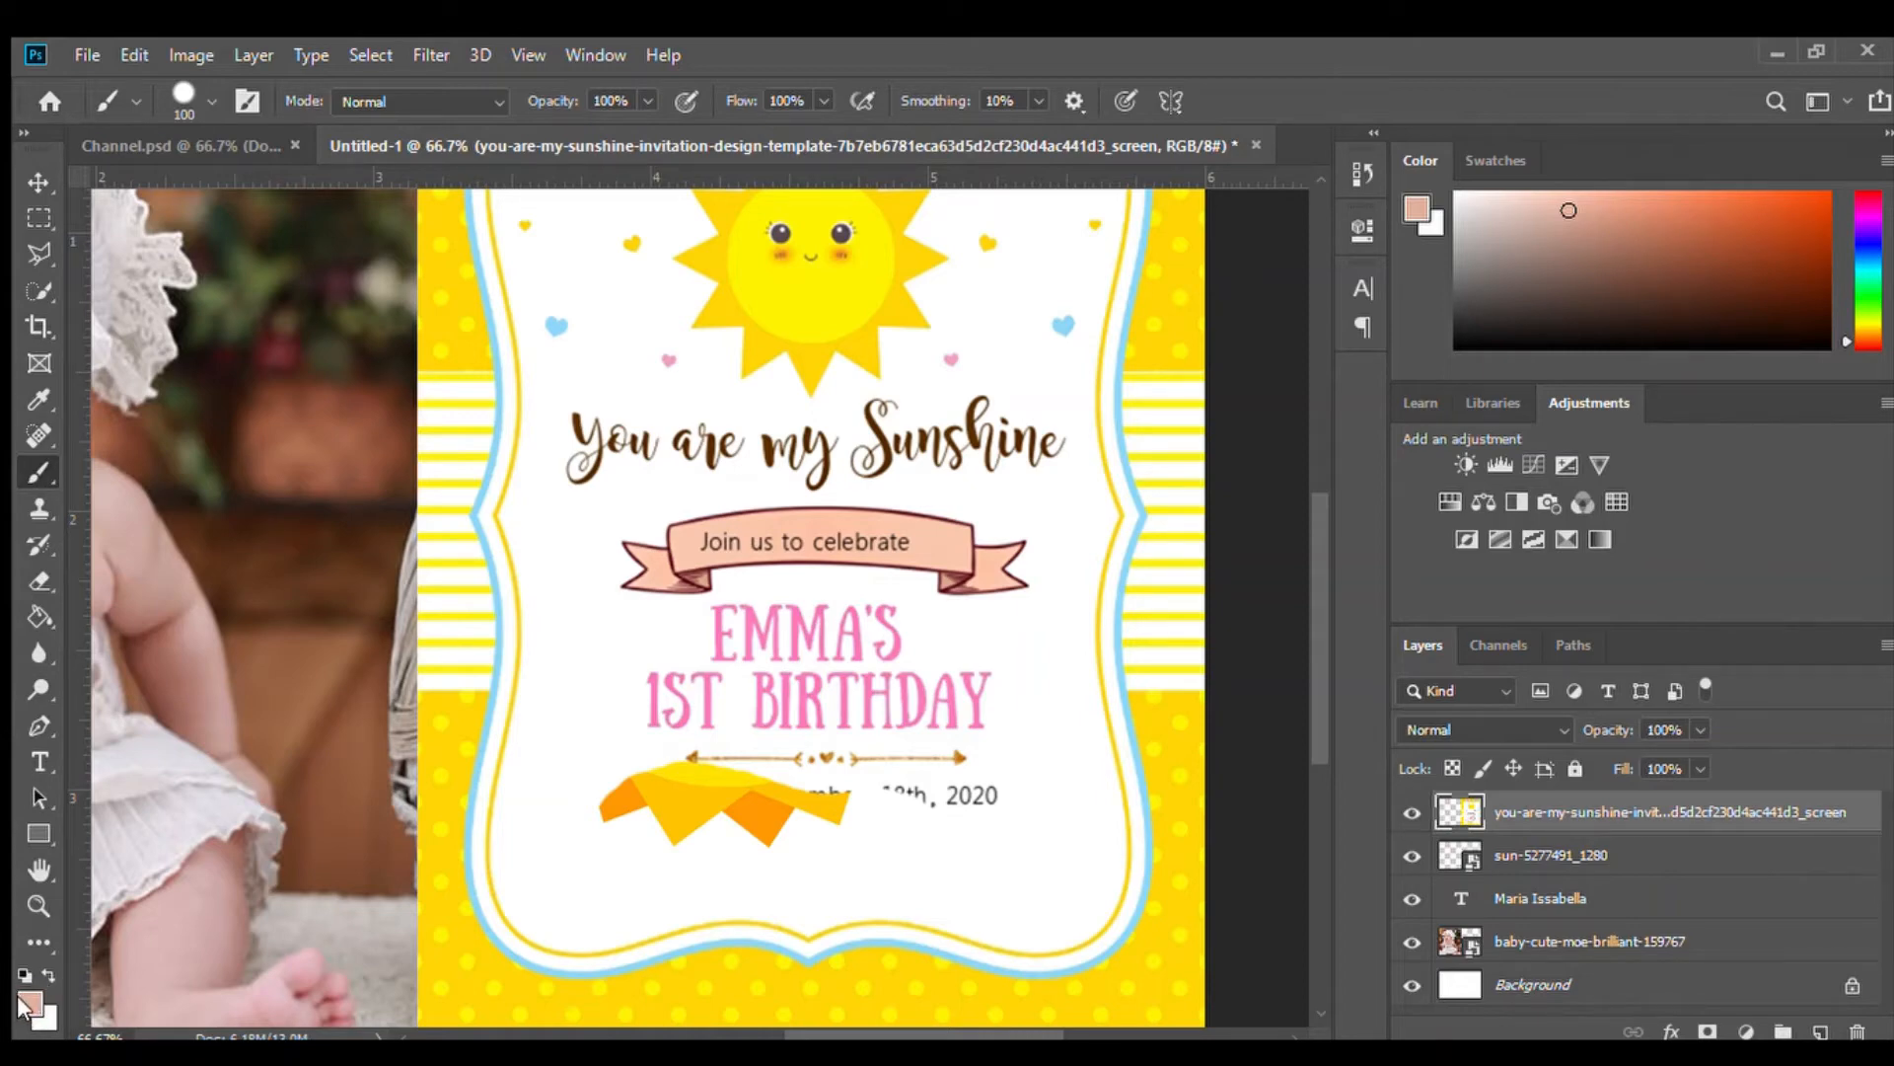
Paint white over the orange sun fragment, EMMA'S 1ST BIRTHDAY and the date text below the ribbon
key(i)
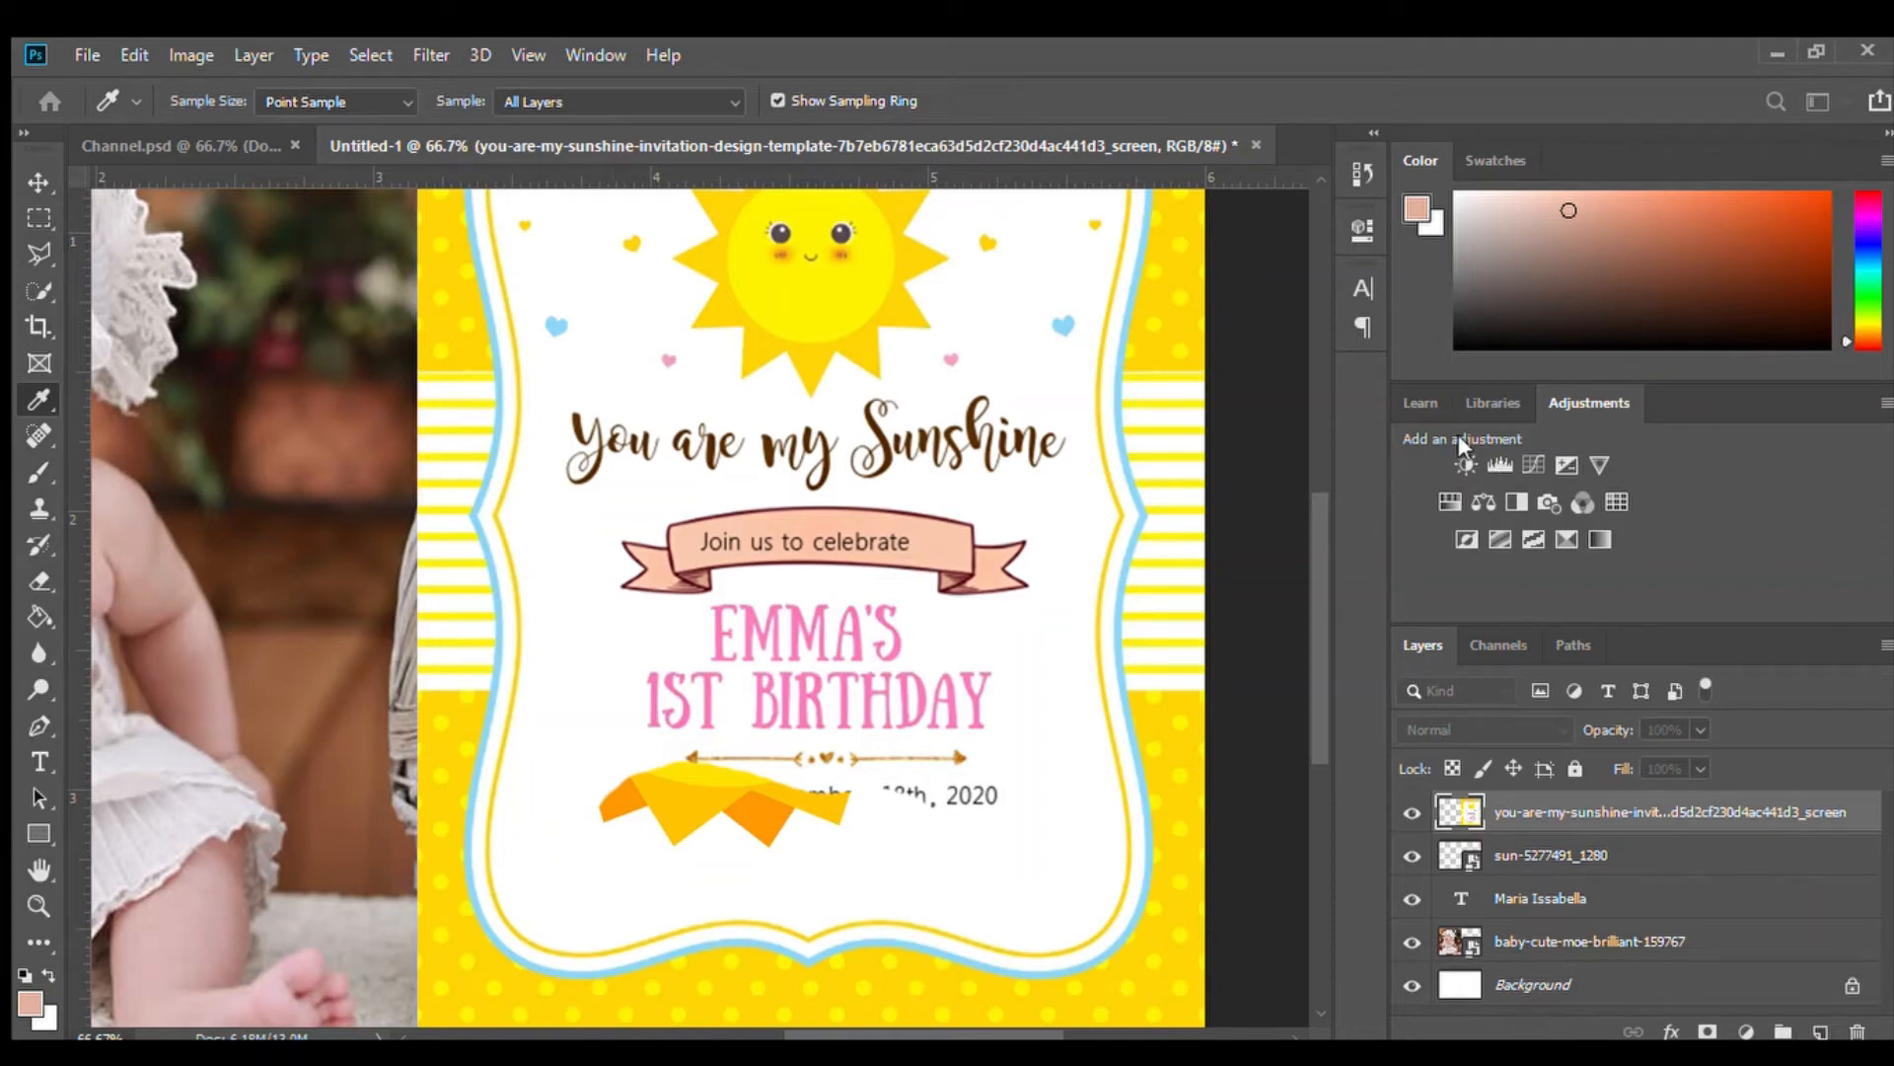
click(1571, 376)
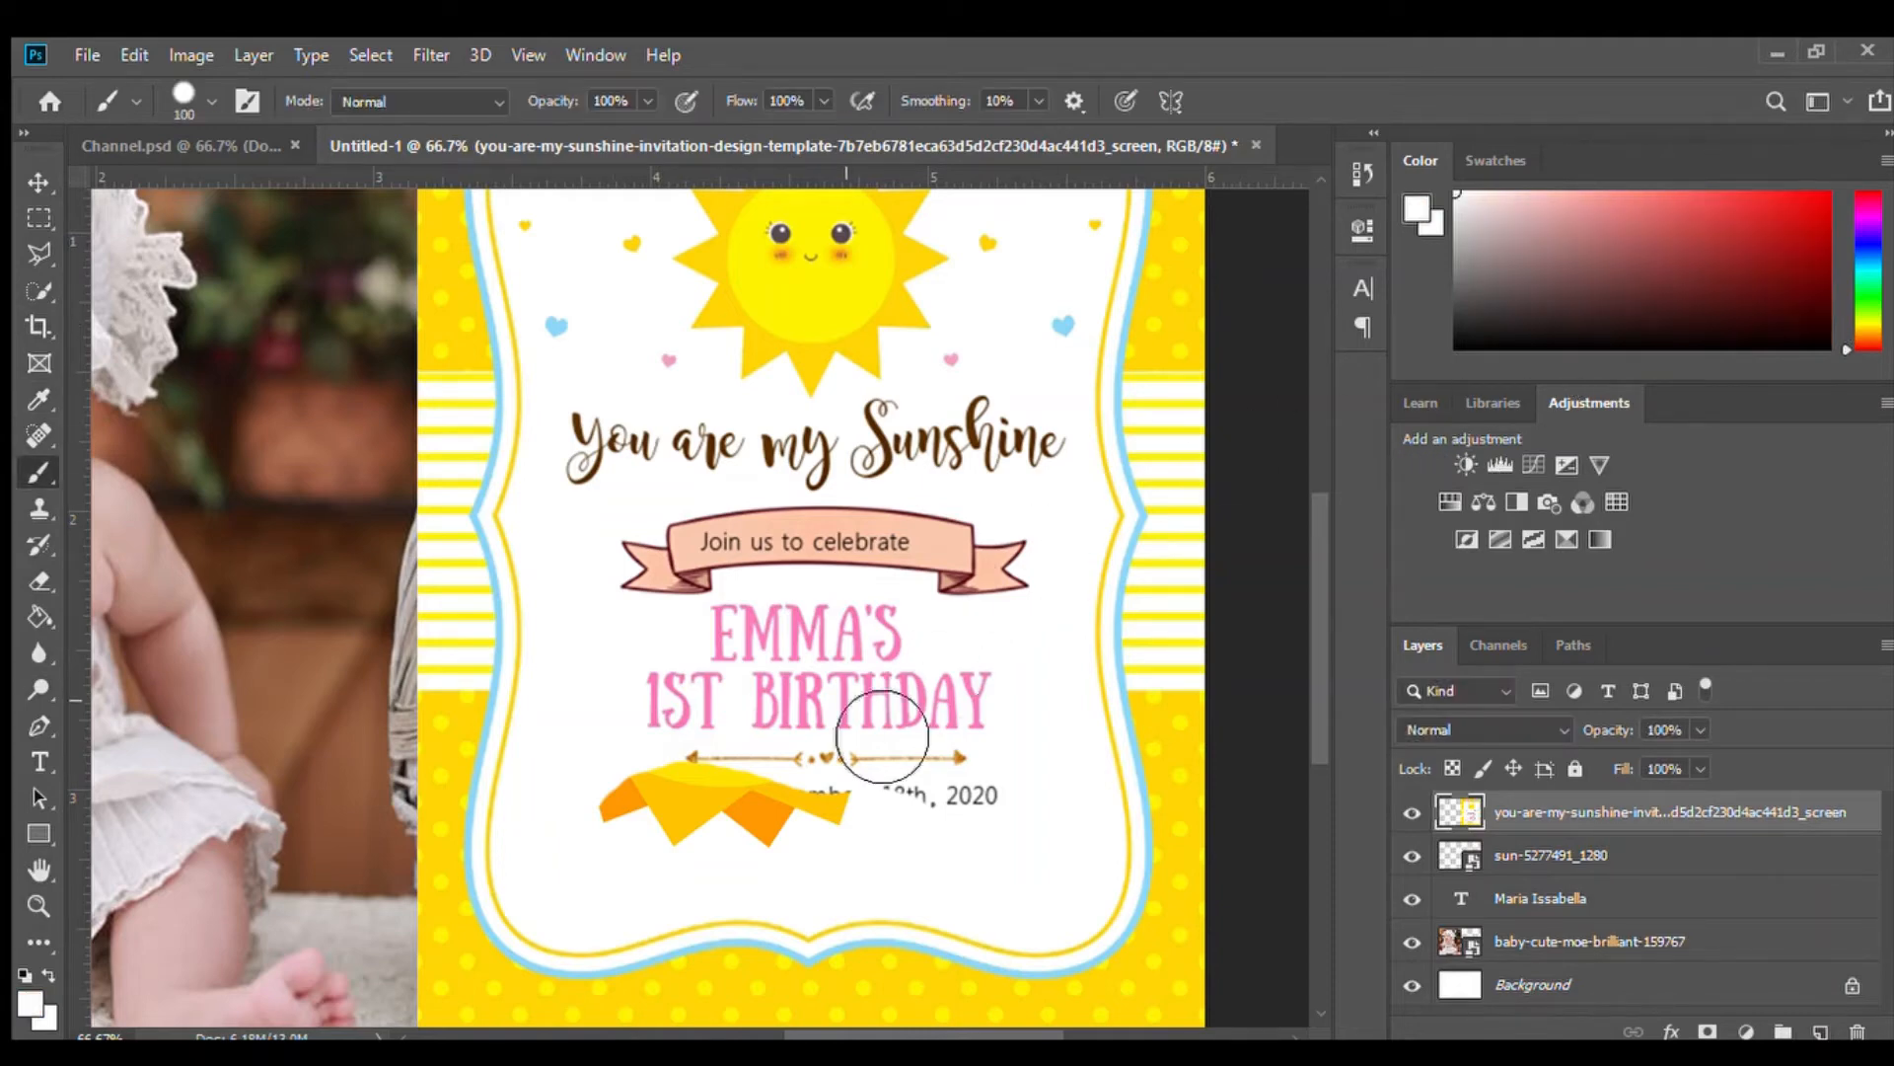
mouse_move(672, 834)
mouse_down()
mouse_move(623, 834)
mouse_move(985, 804)
mouse_move(1045, 851)
mouse_move(647, 871)
mouse_up()
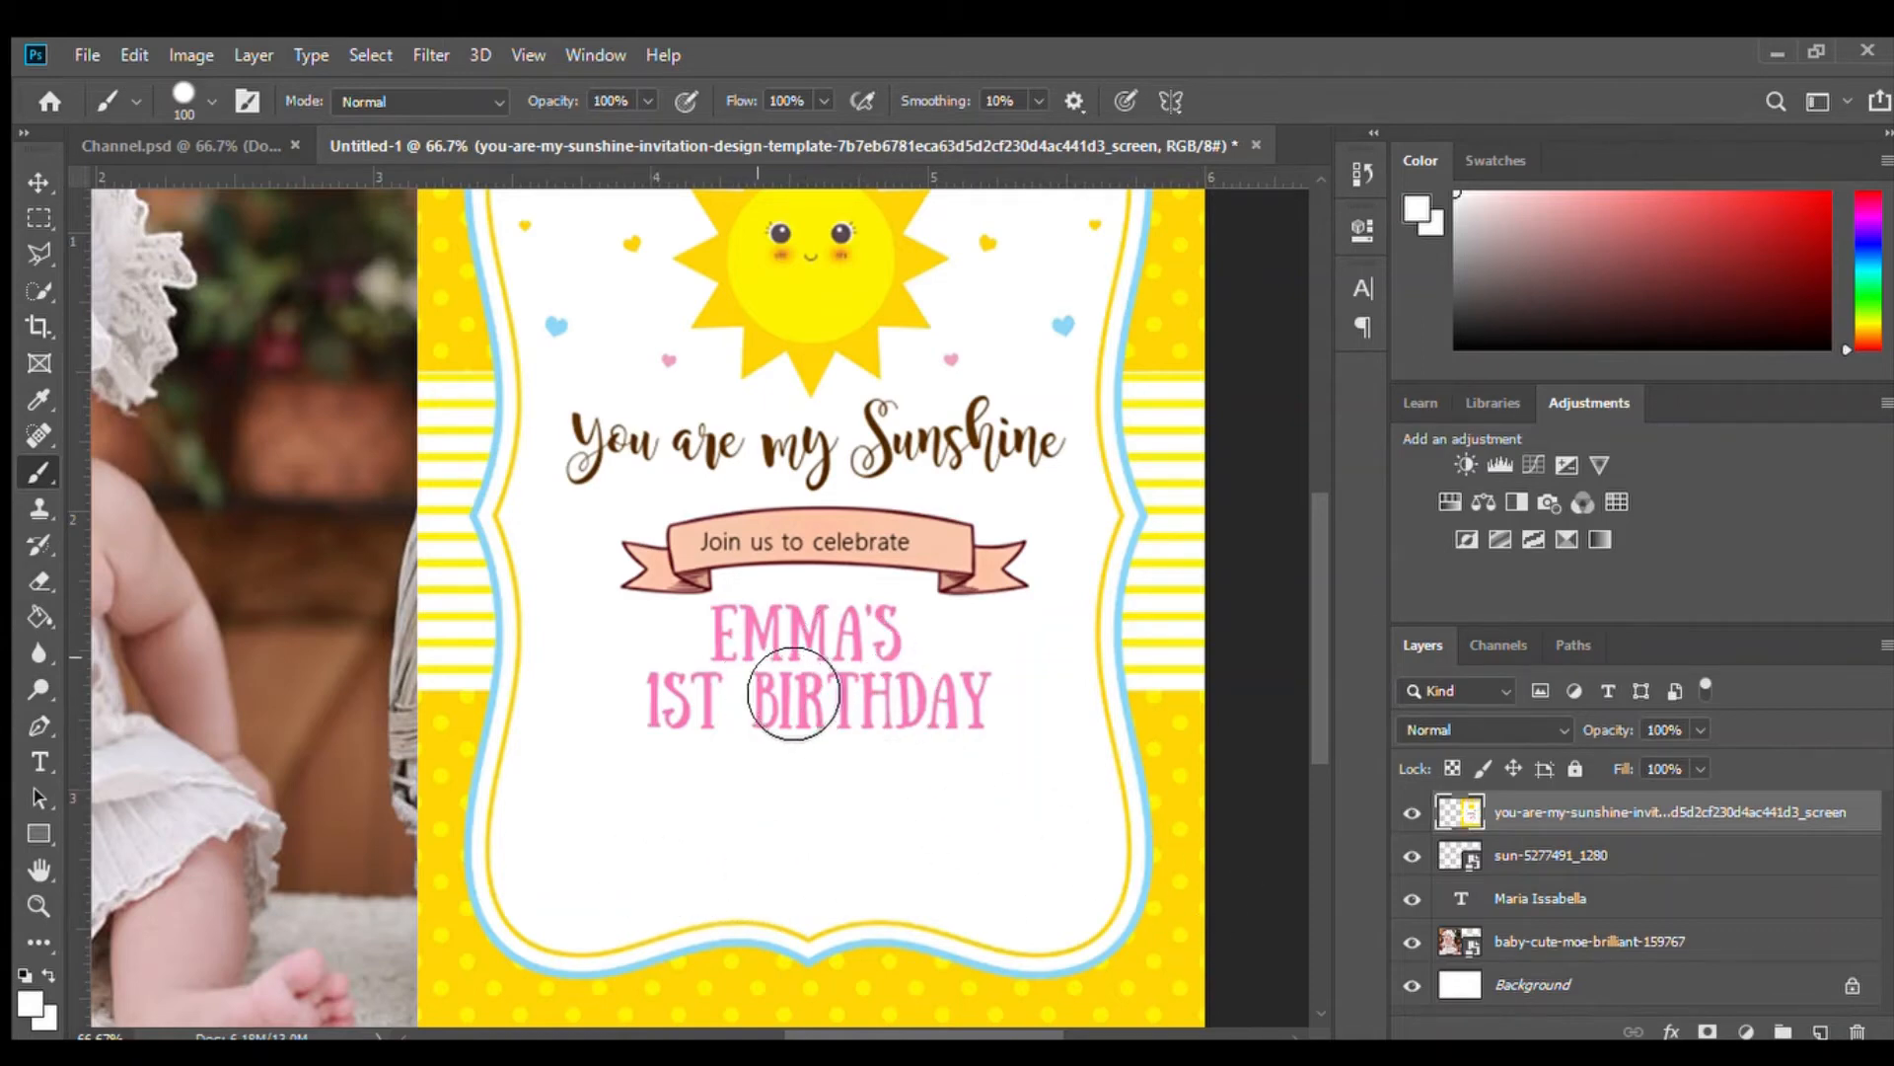
mouse_move(774, 671)
mouse_down()
mouse_move(902, 668)
mouse_move(1046, 746)
mouse_move(697, 760)
mouse_move(742, 723)
mouse_up()
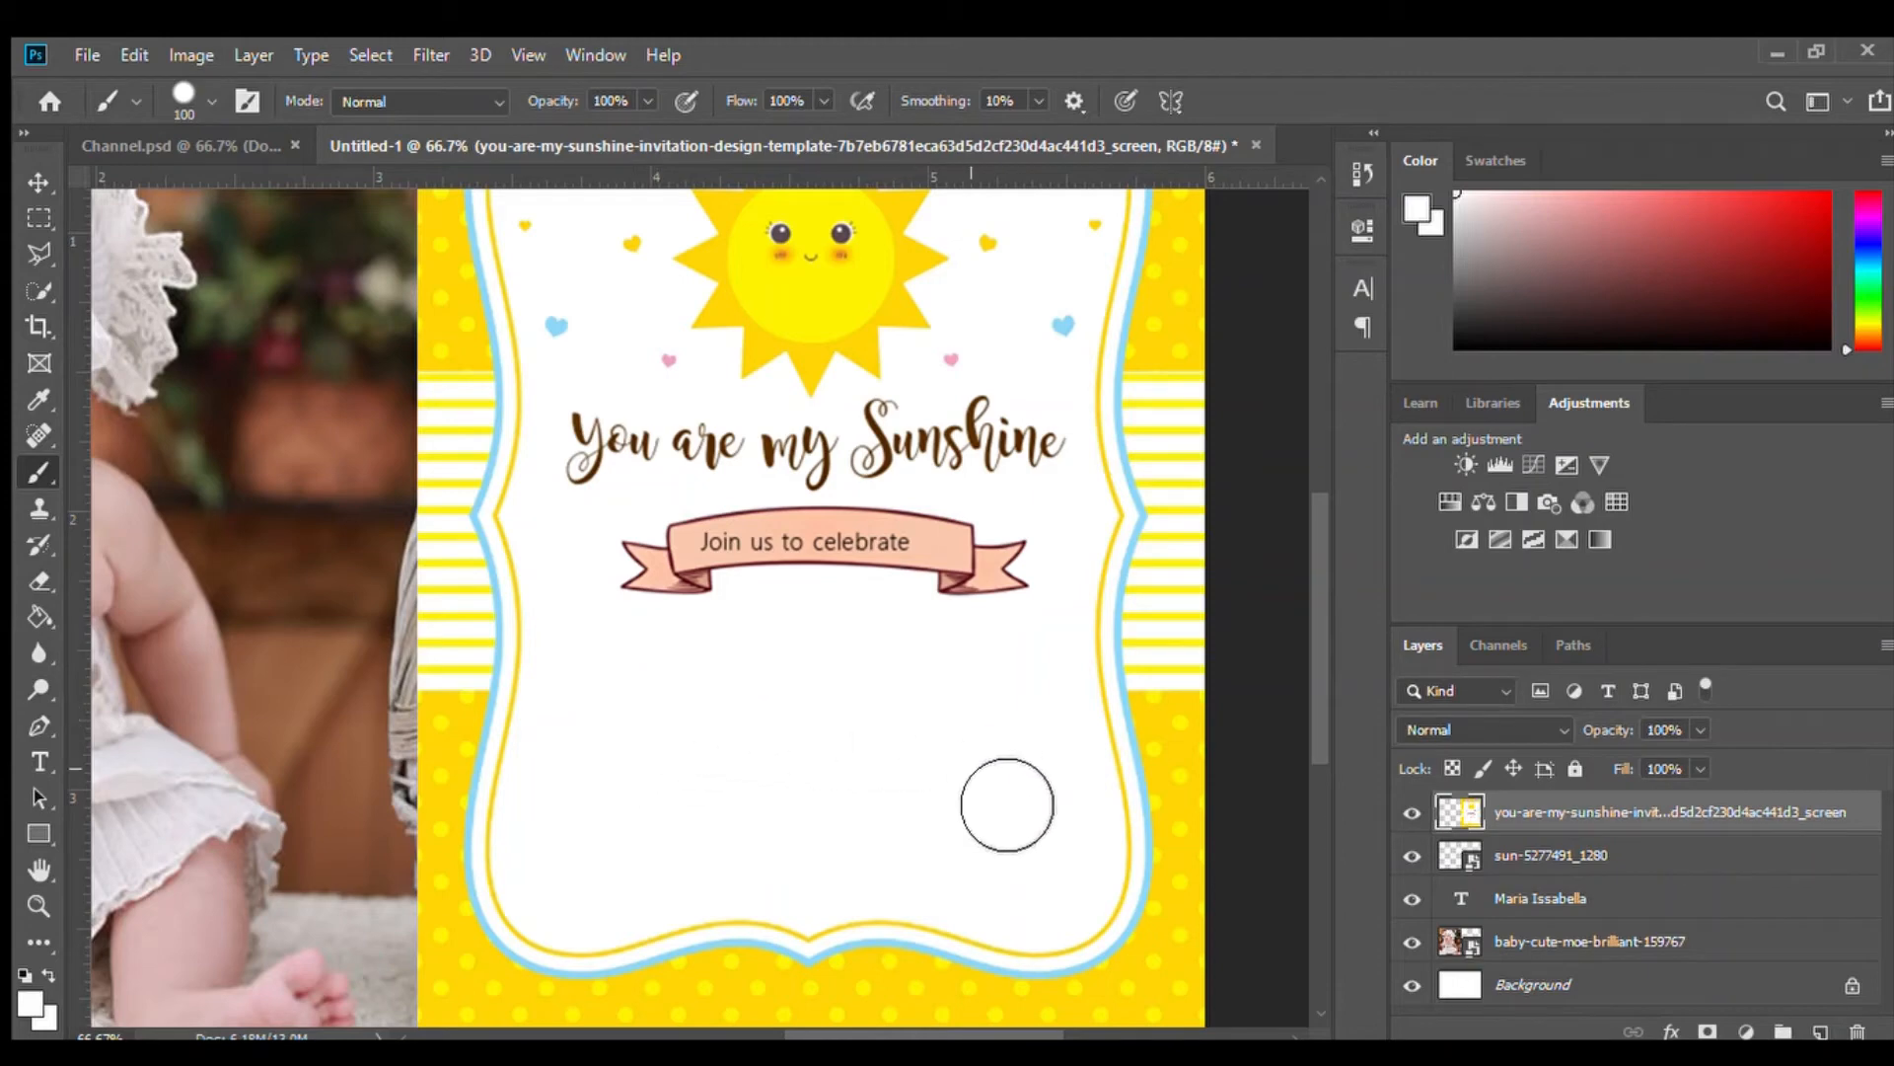
scroll(867, 685, up, 3)
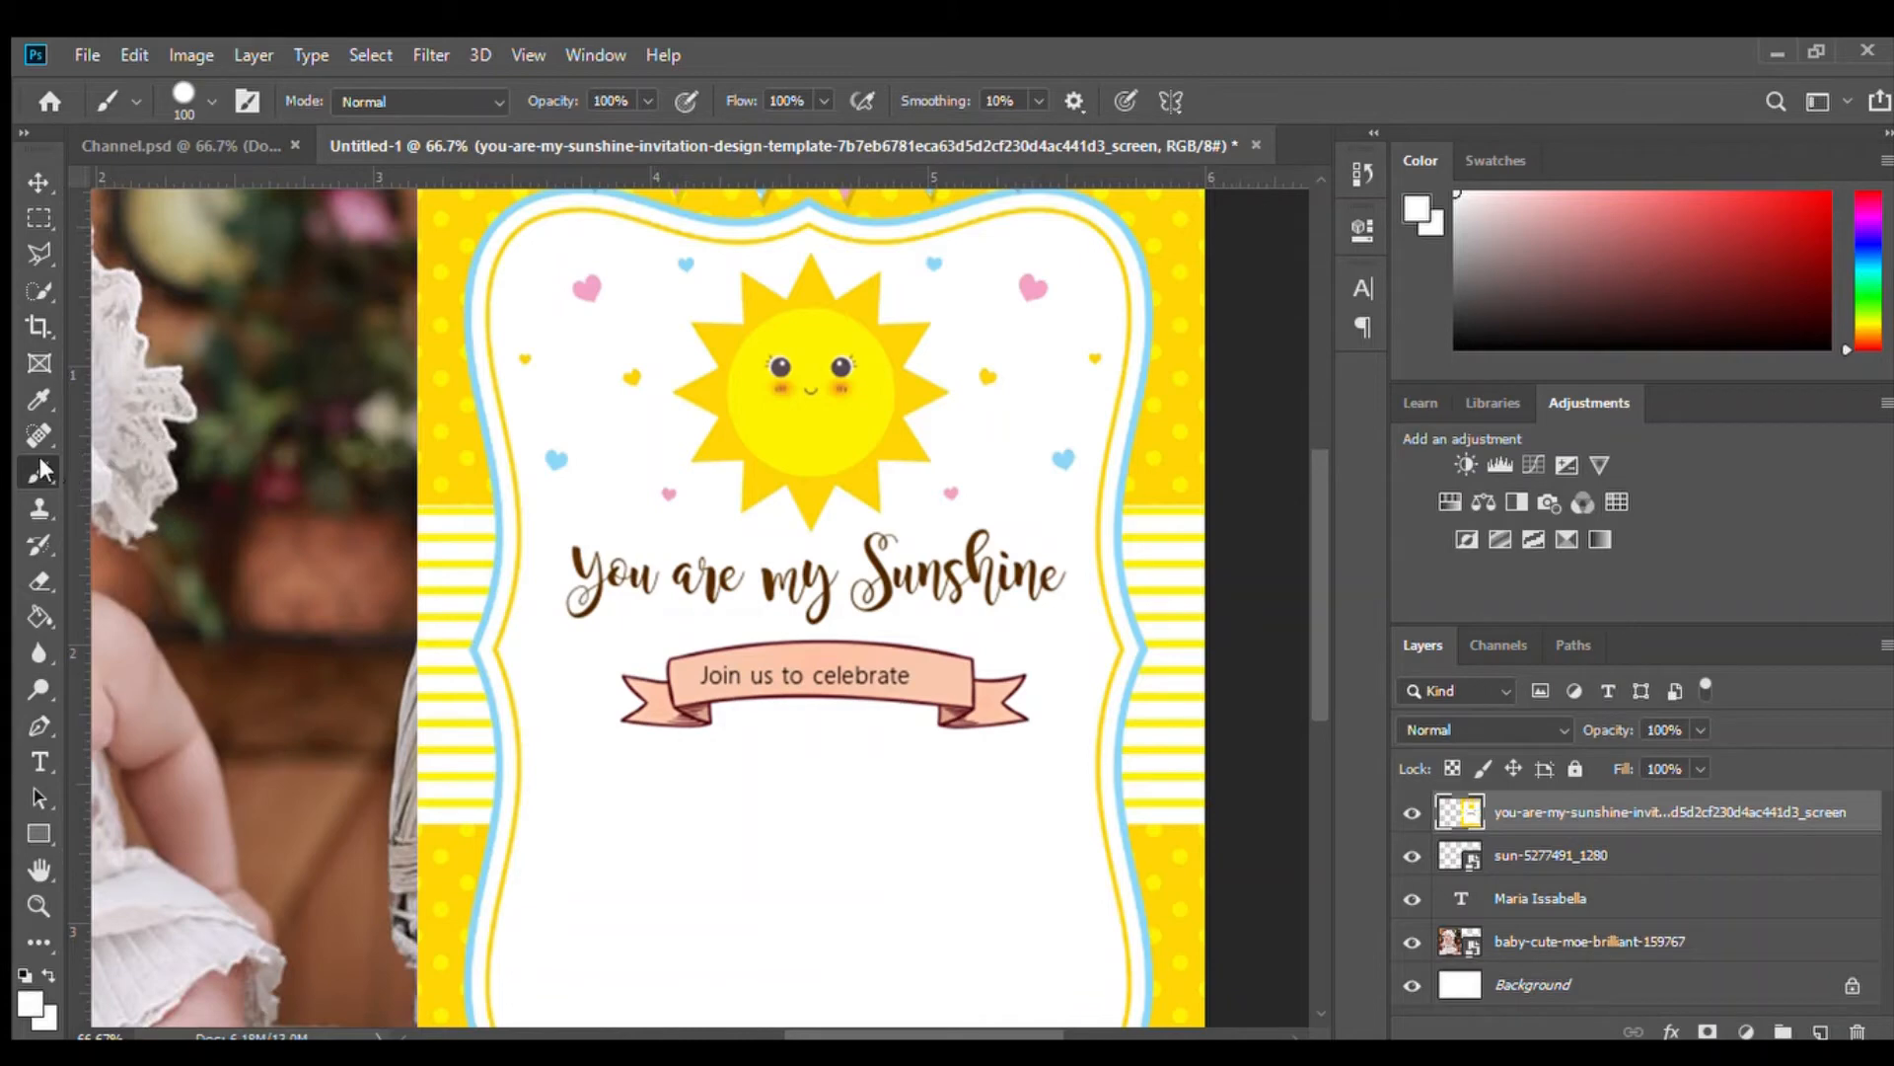
Sample the ribbon's peach and paint over the 'Join us to celebrate' lettering with a smaller brush
key(i)
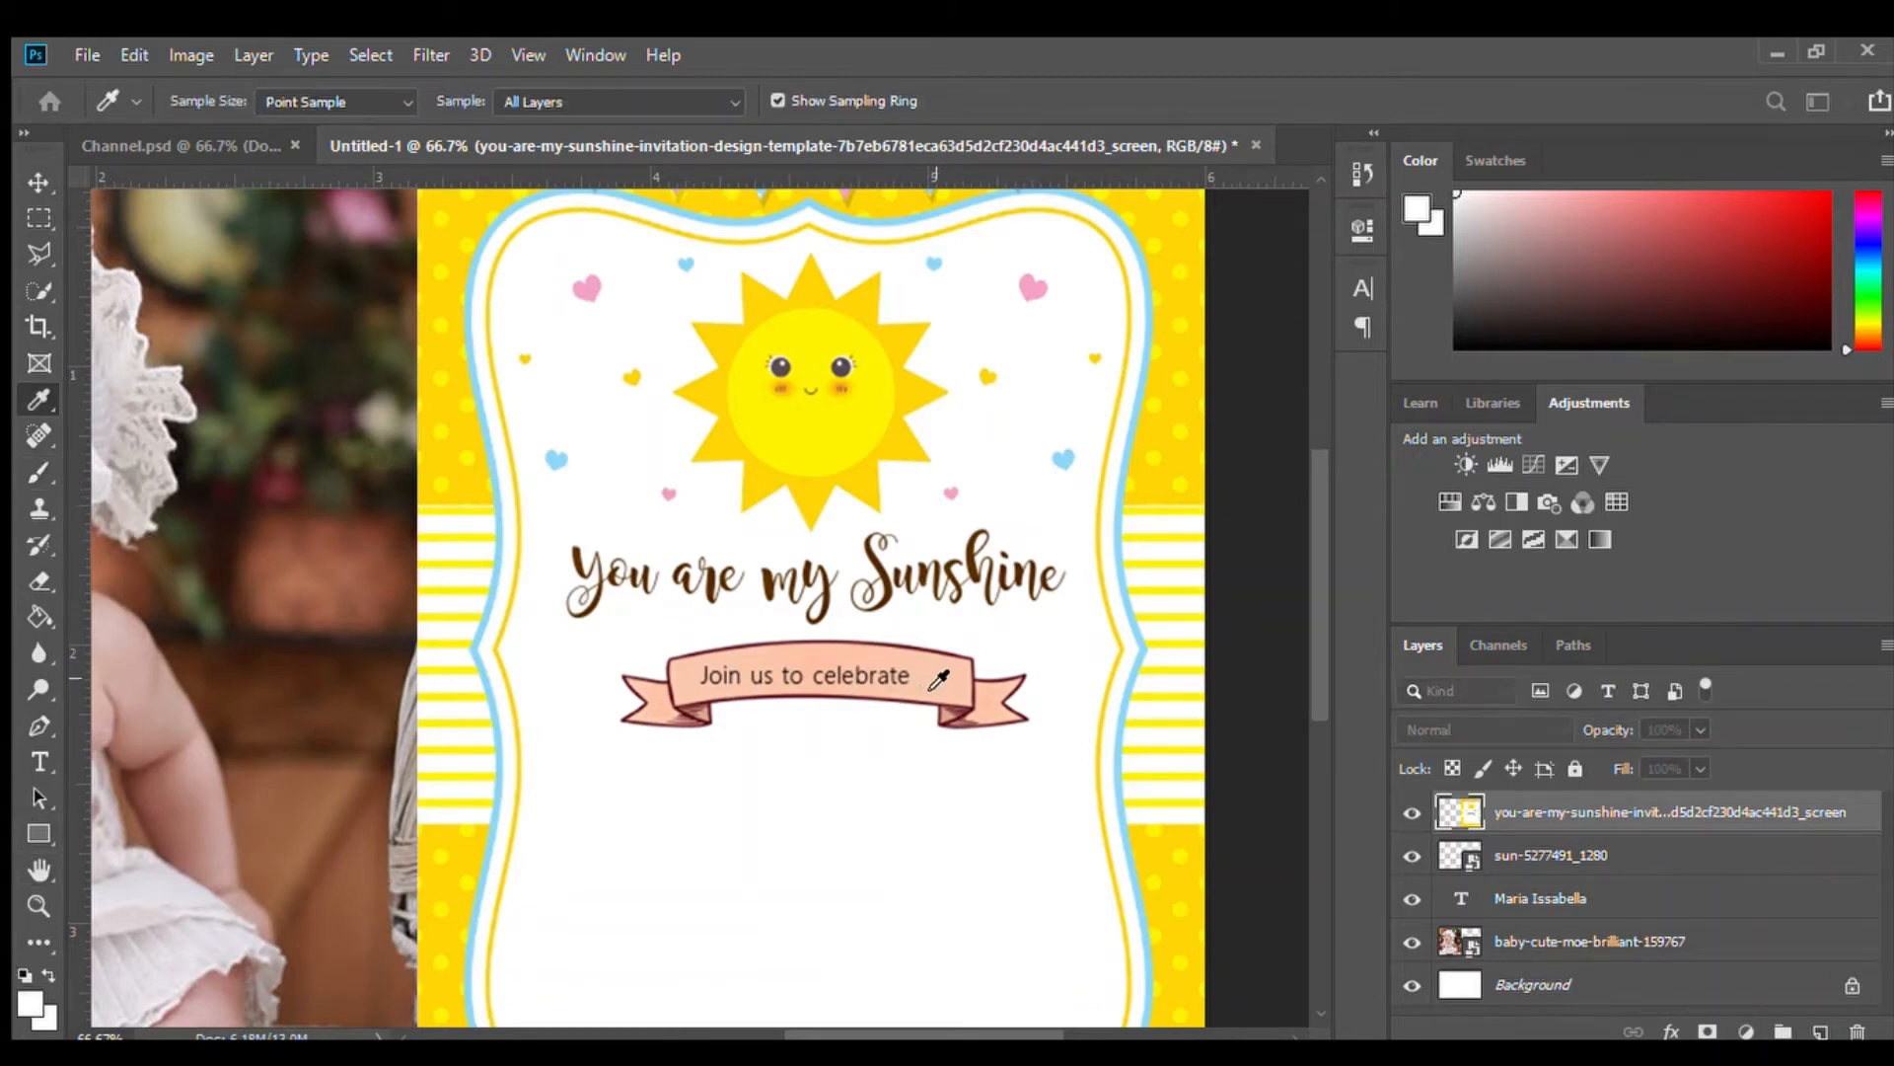
click(991, 688)
key(b)
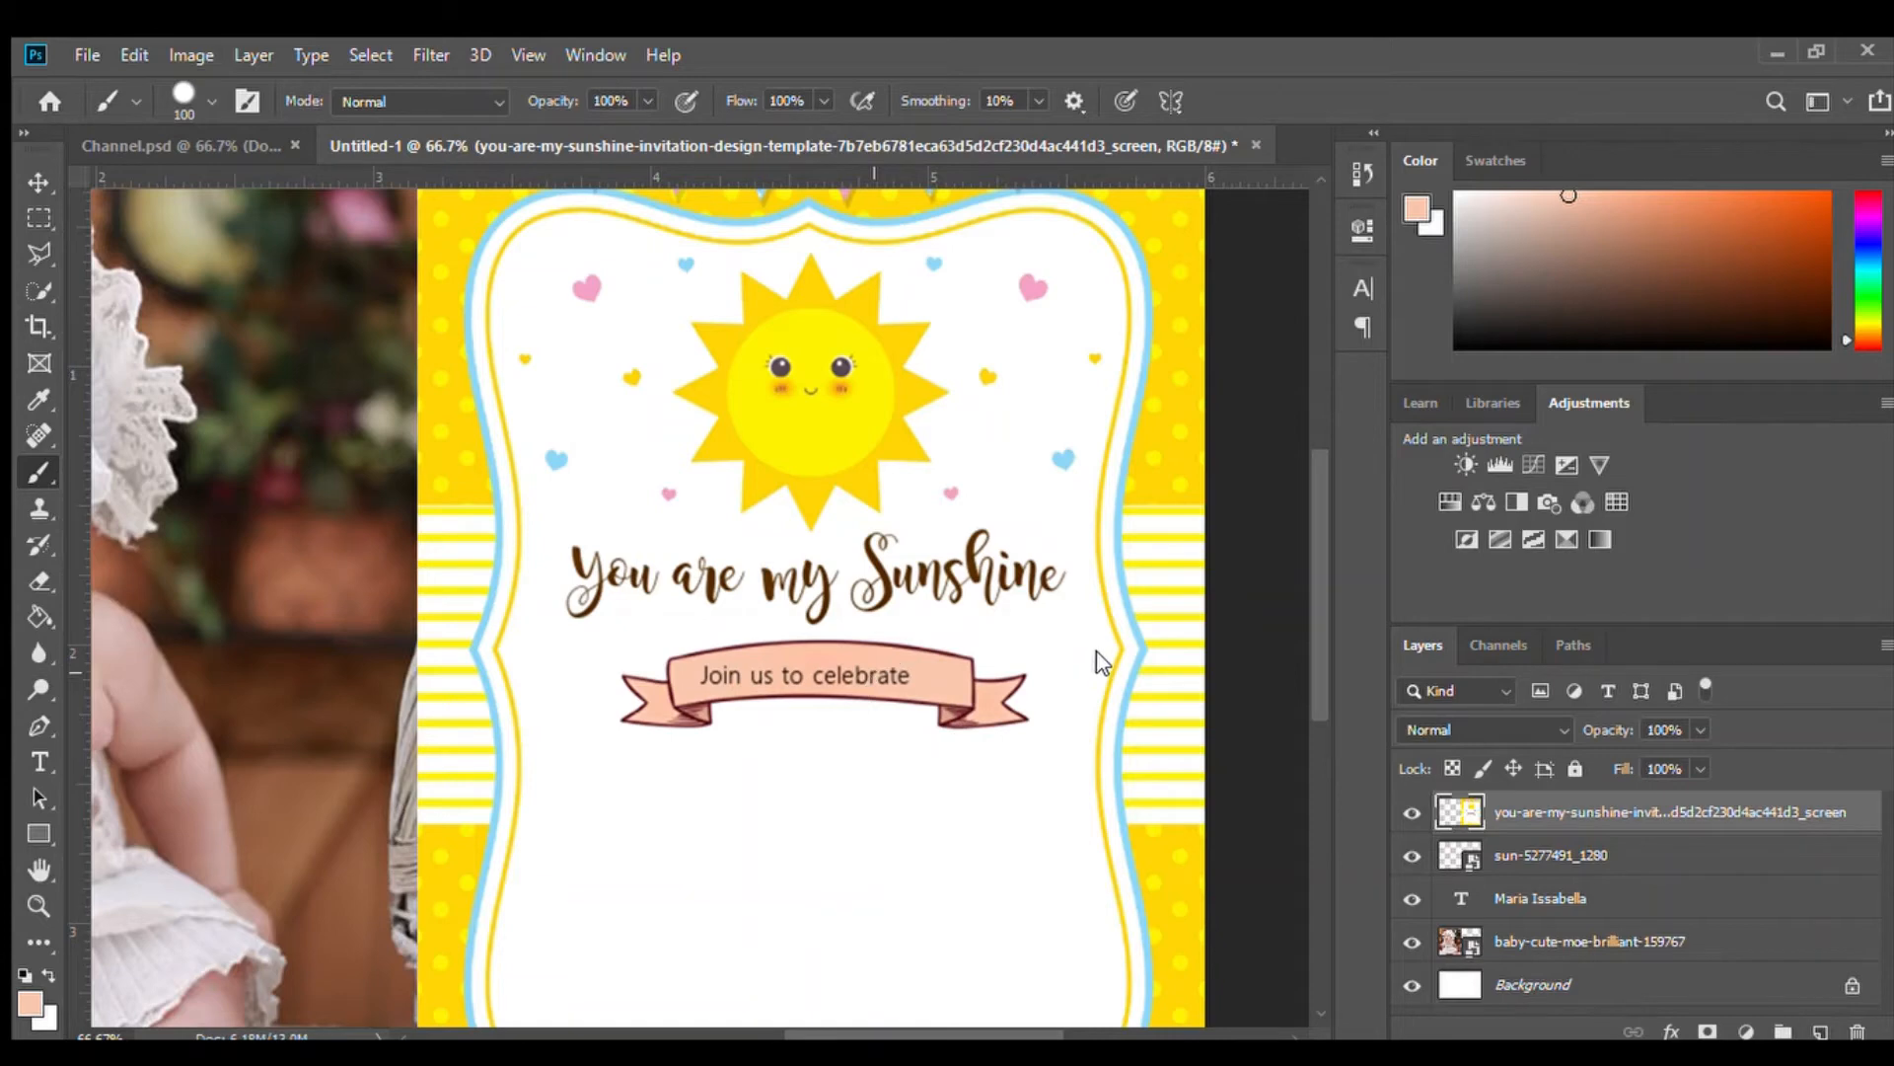
key([)
key([)
key([)
key([)
key([)
key([)
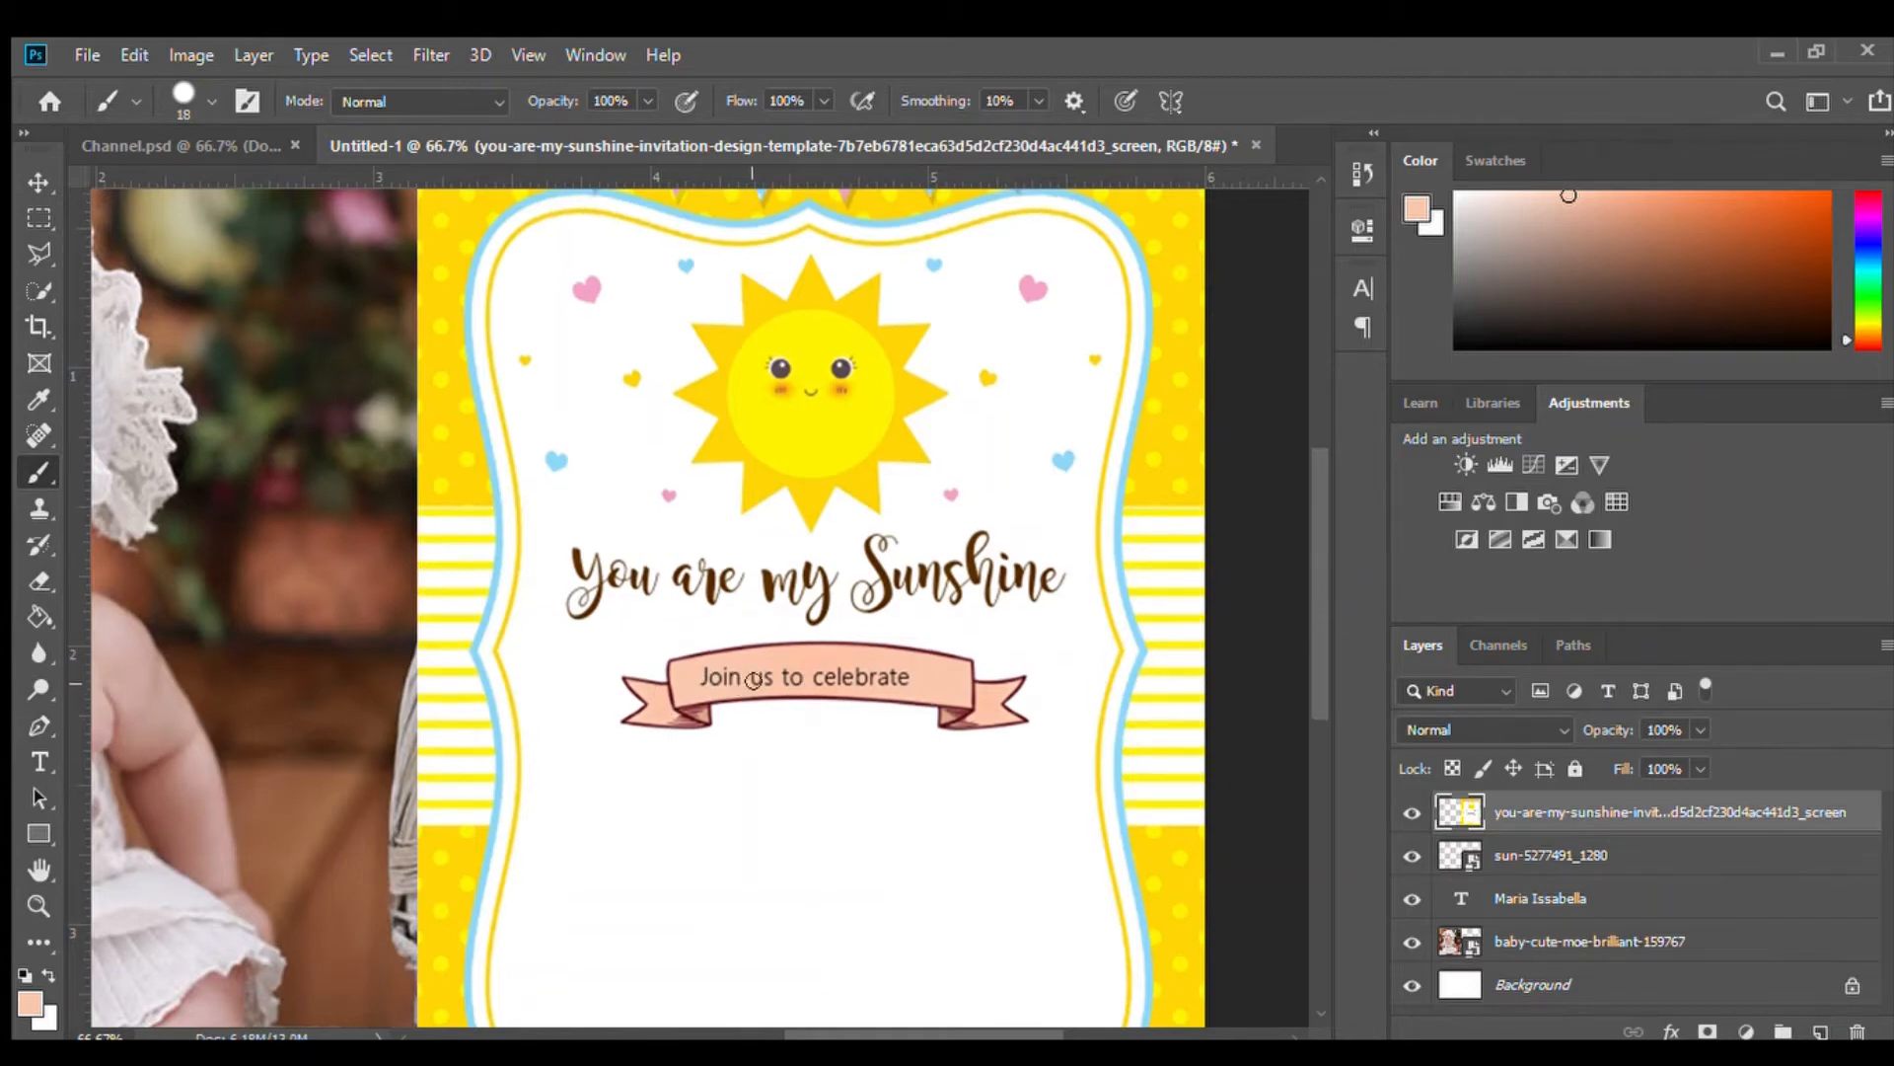
key(z)
mouse_move(710, 688)
mouse_down()
mouse_move(849, 696)
mouse_move(670, 691)
mouse_up()
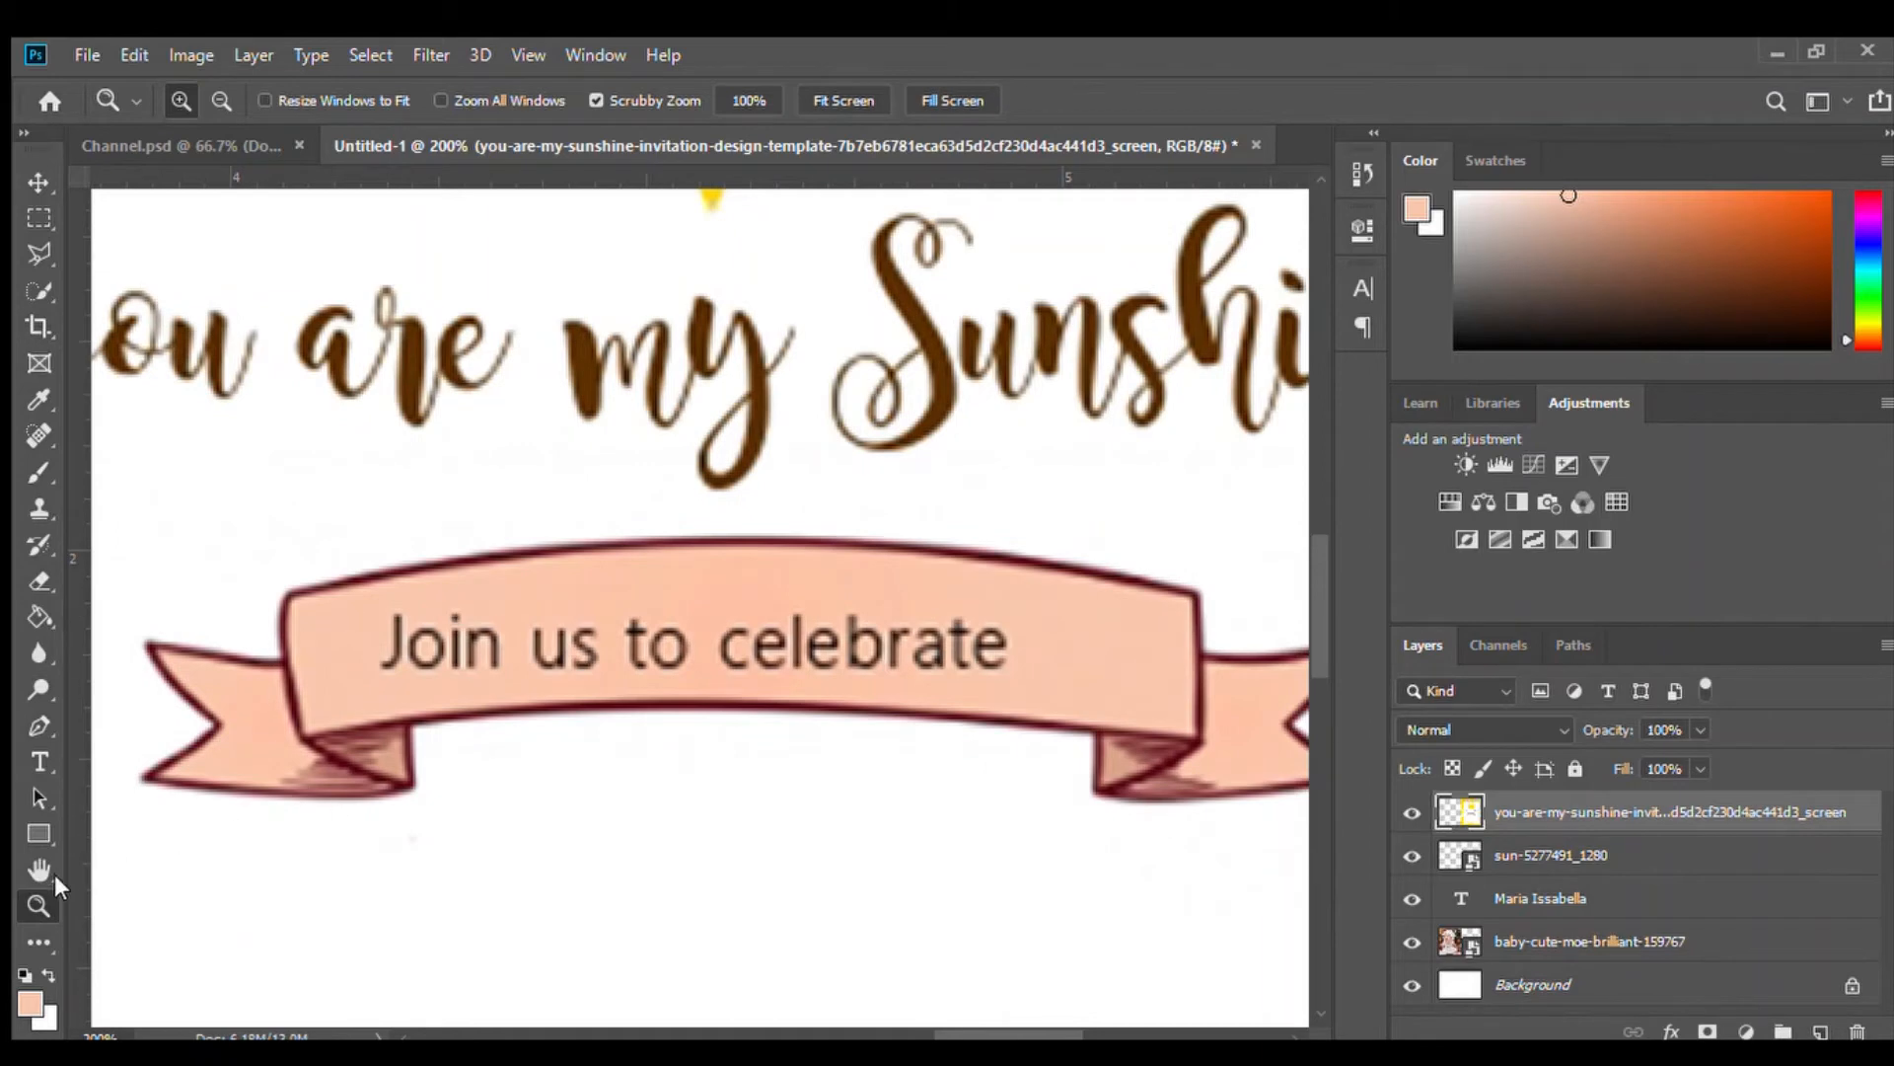
click(29, 469)
mouse_move(423, 642)
mouse_down()
mouse_move(413, 677)
mouse_move(449, 639)
mouse_move(683, 666)
mouse_move(657, 662)
mouse_move(909, 653)
mouse_move(903, 673)
mouse_move(895, 639)
mouse_move(1023, 667)
mouse_up()
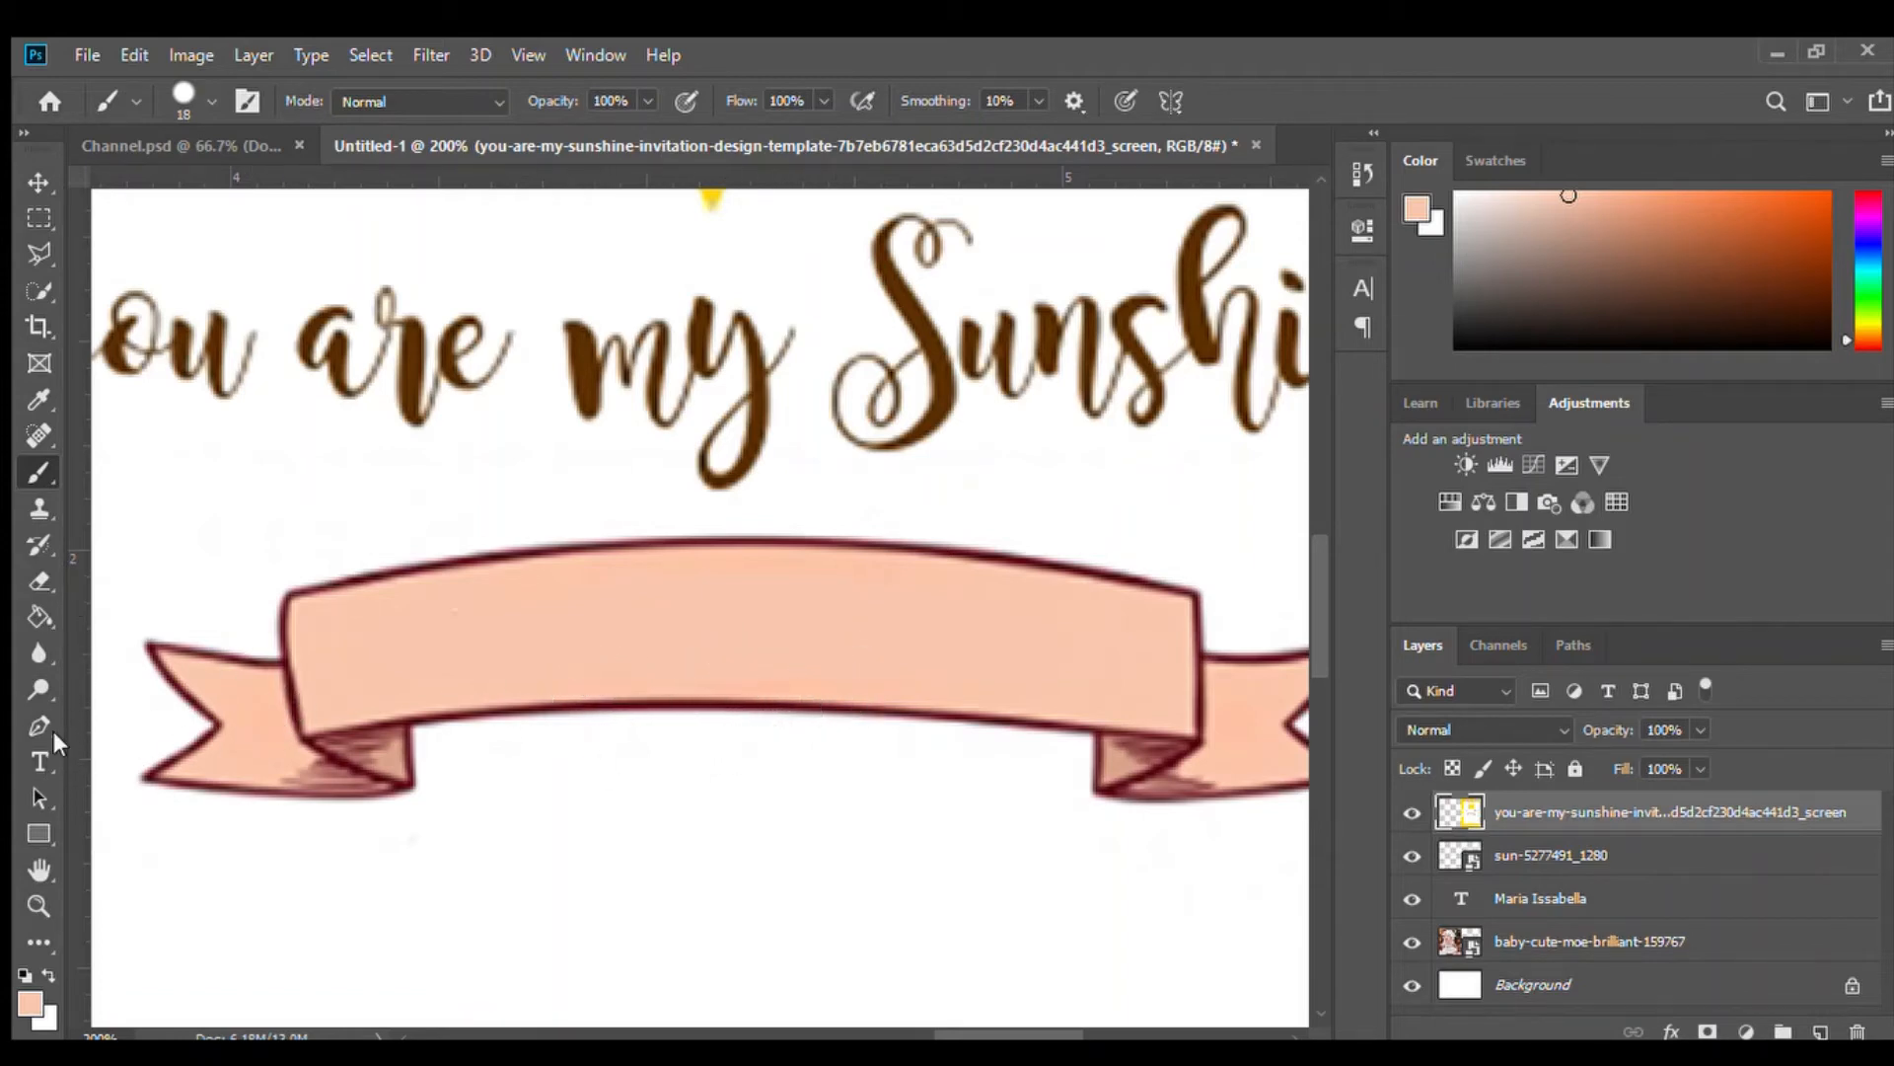
click(39, 762)
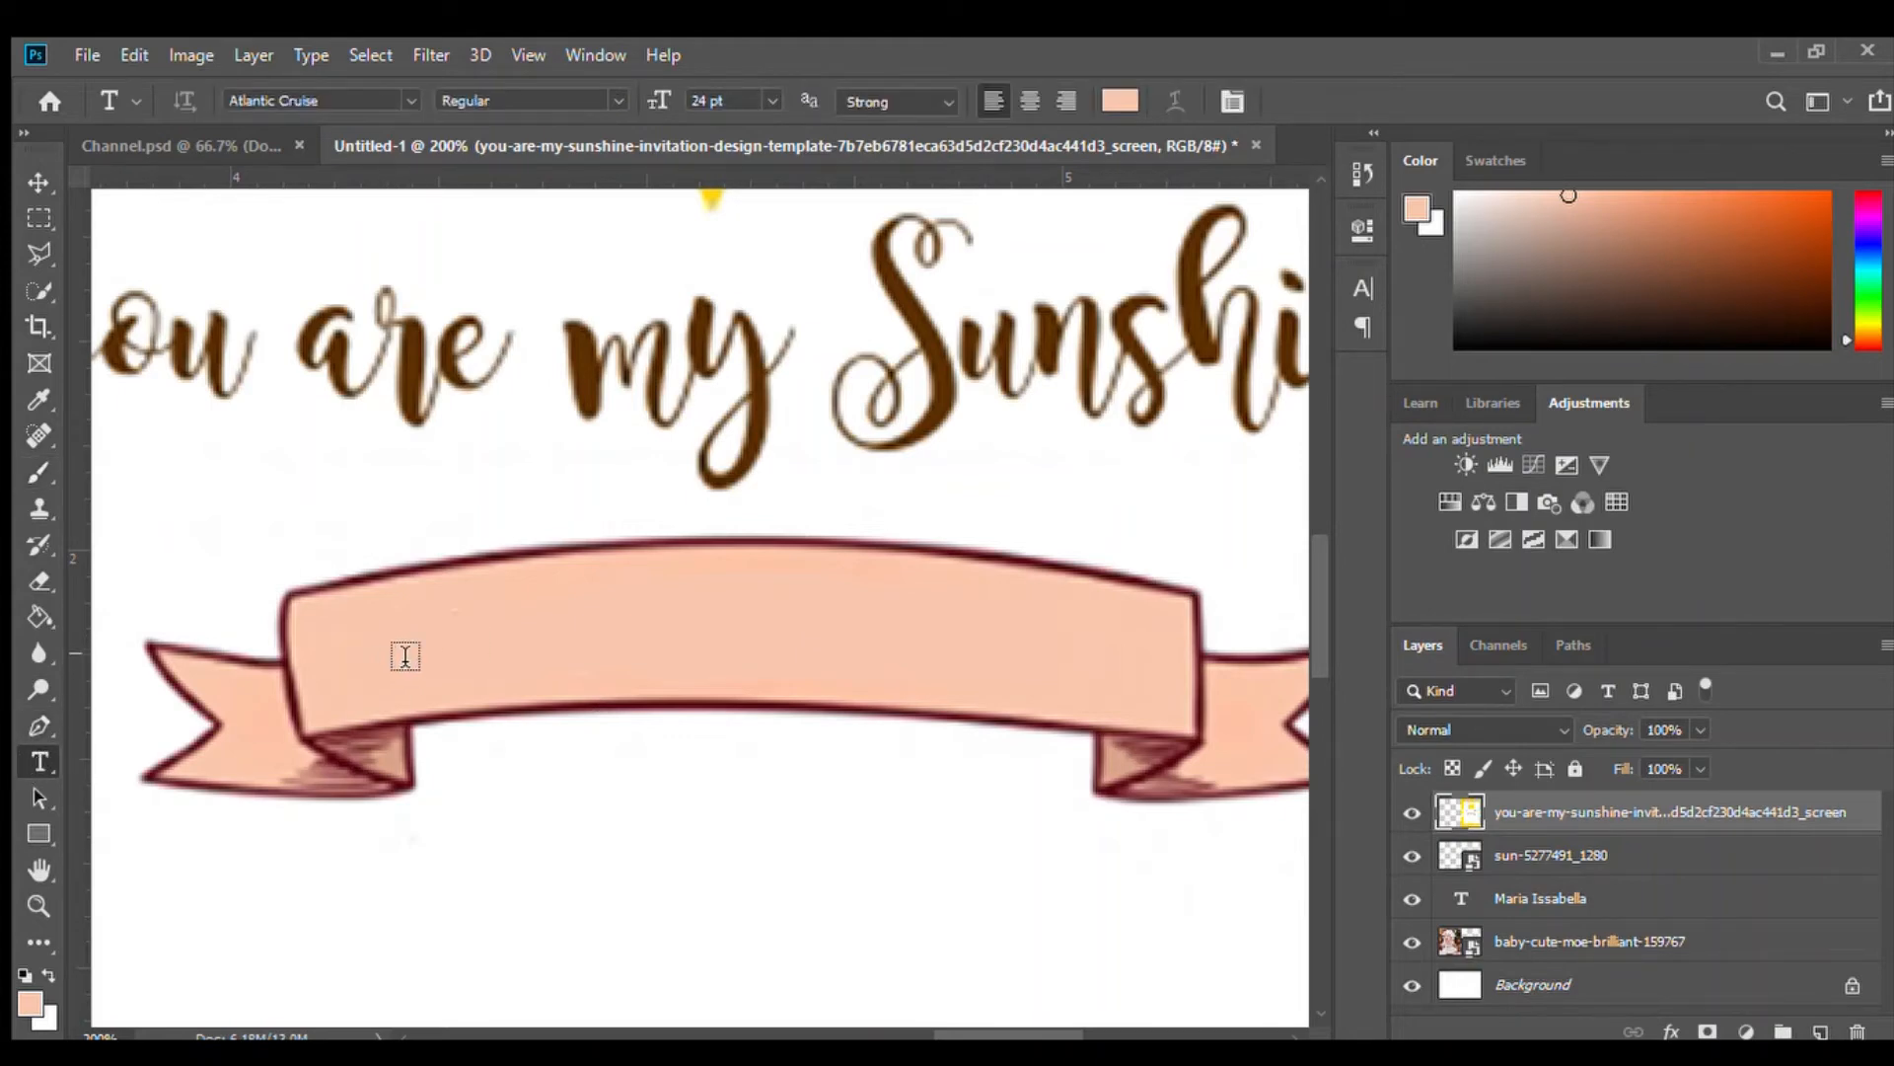
Add 'Join us to celebrate' text on the ribbon in Adelia pasha at 5 pt
click(405, 667)
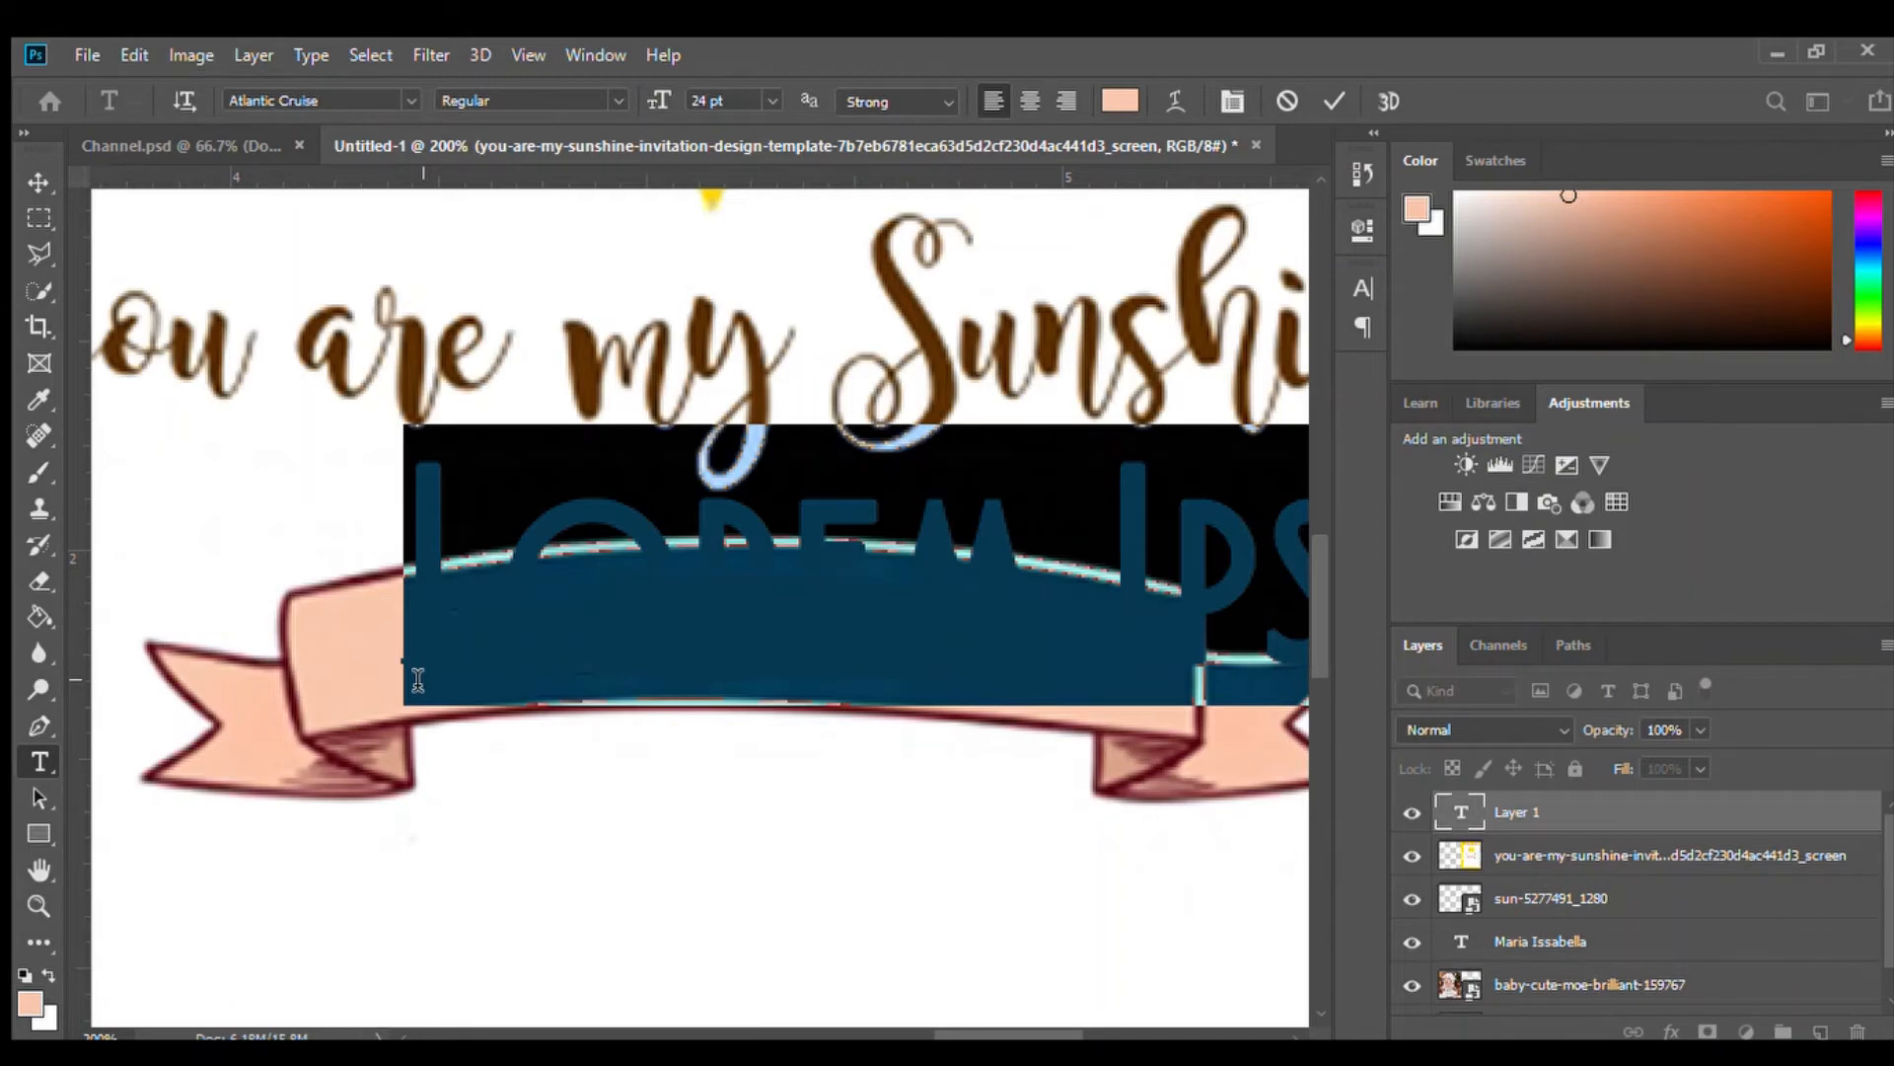
text(Join )
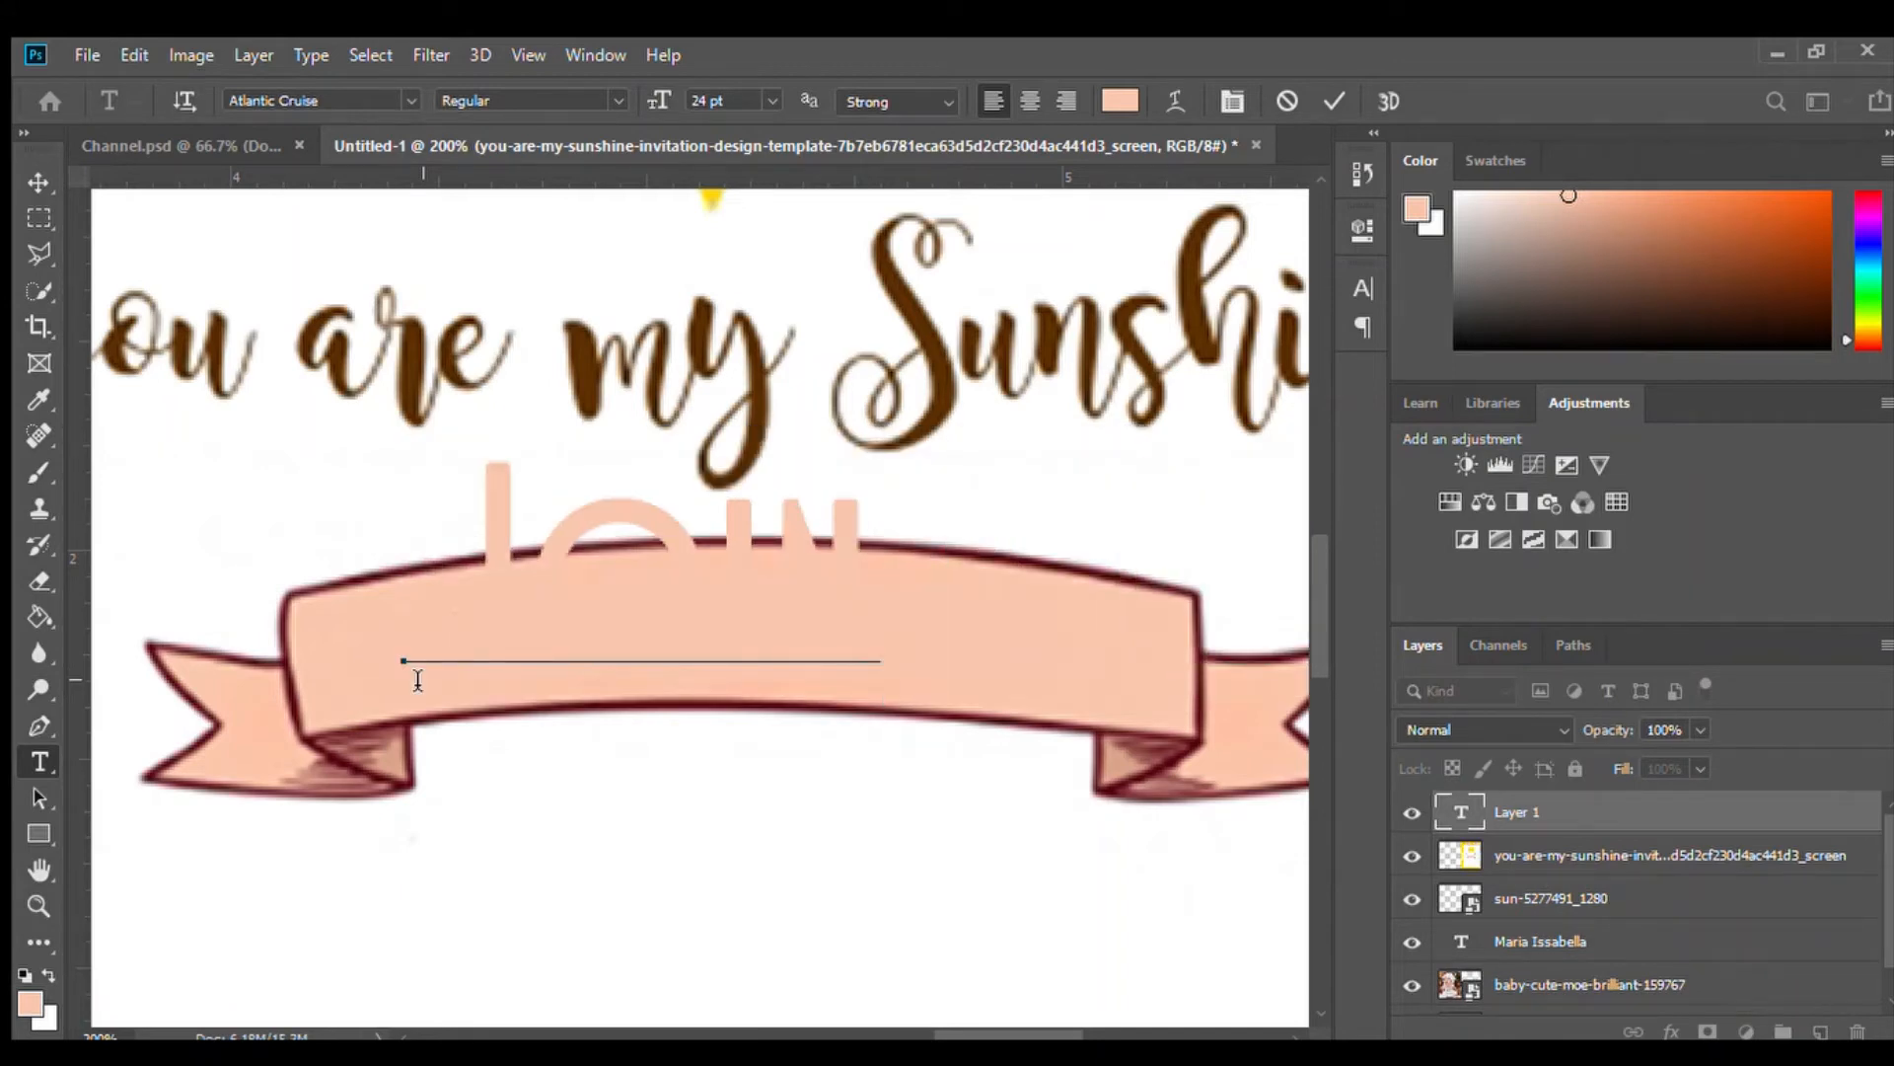
text(us )
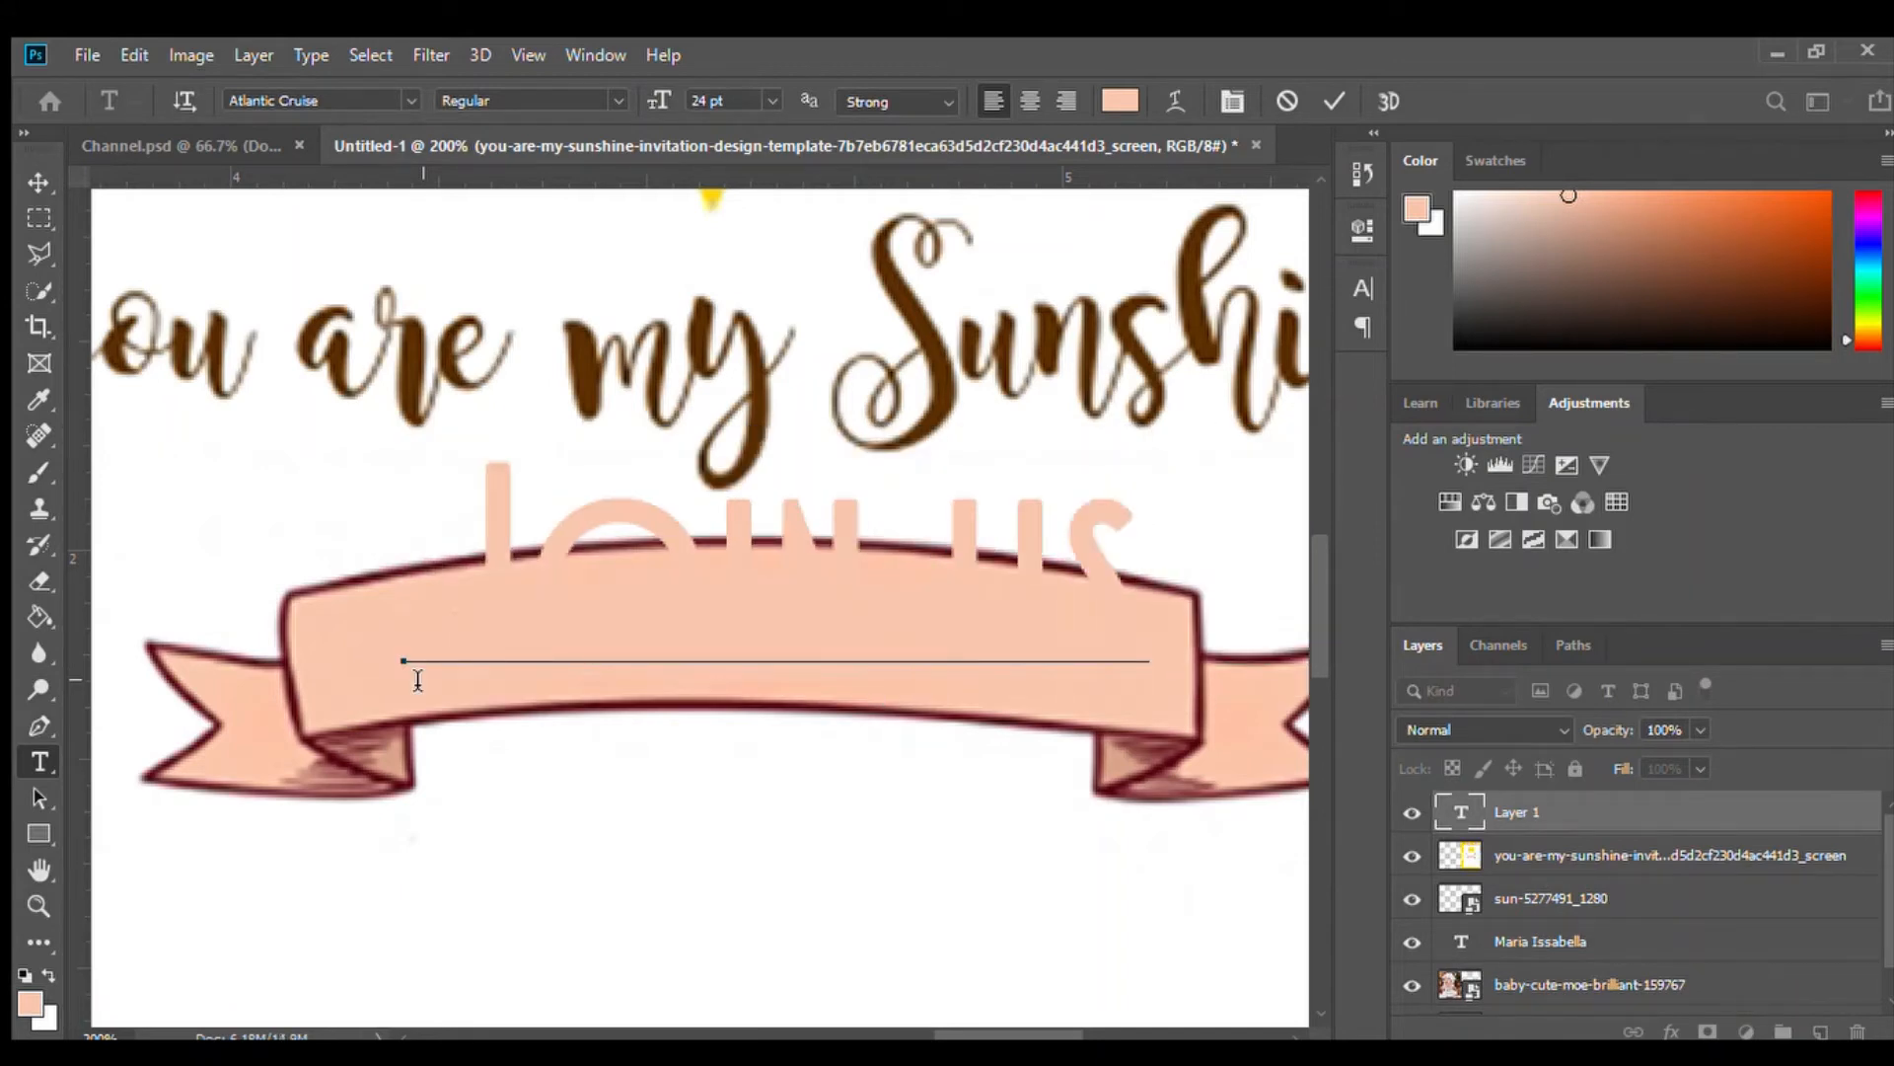
text(to)
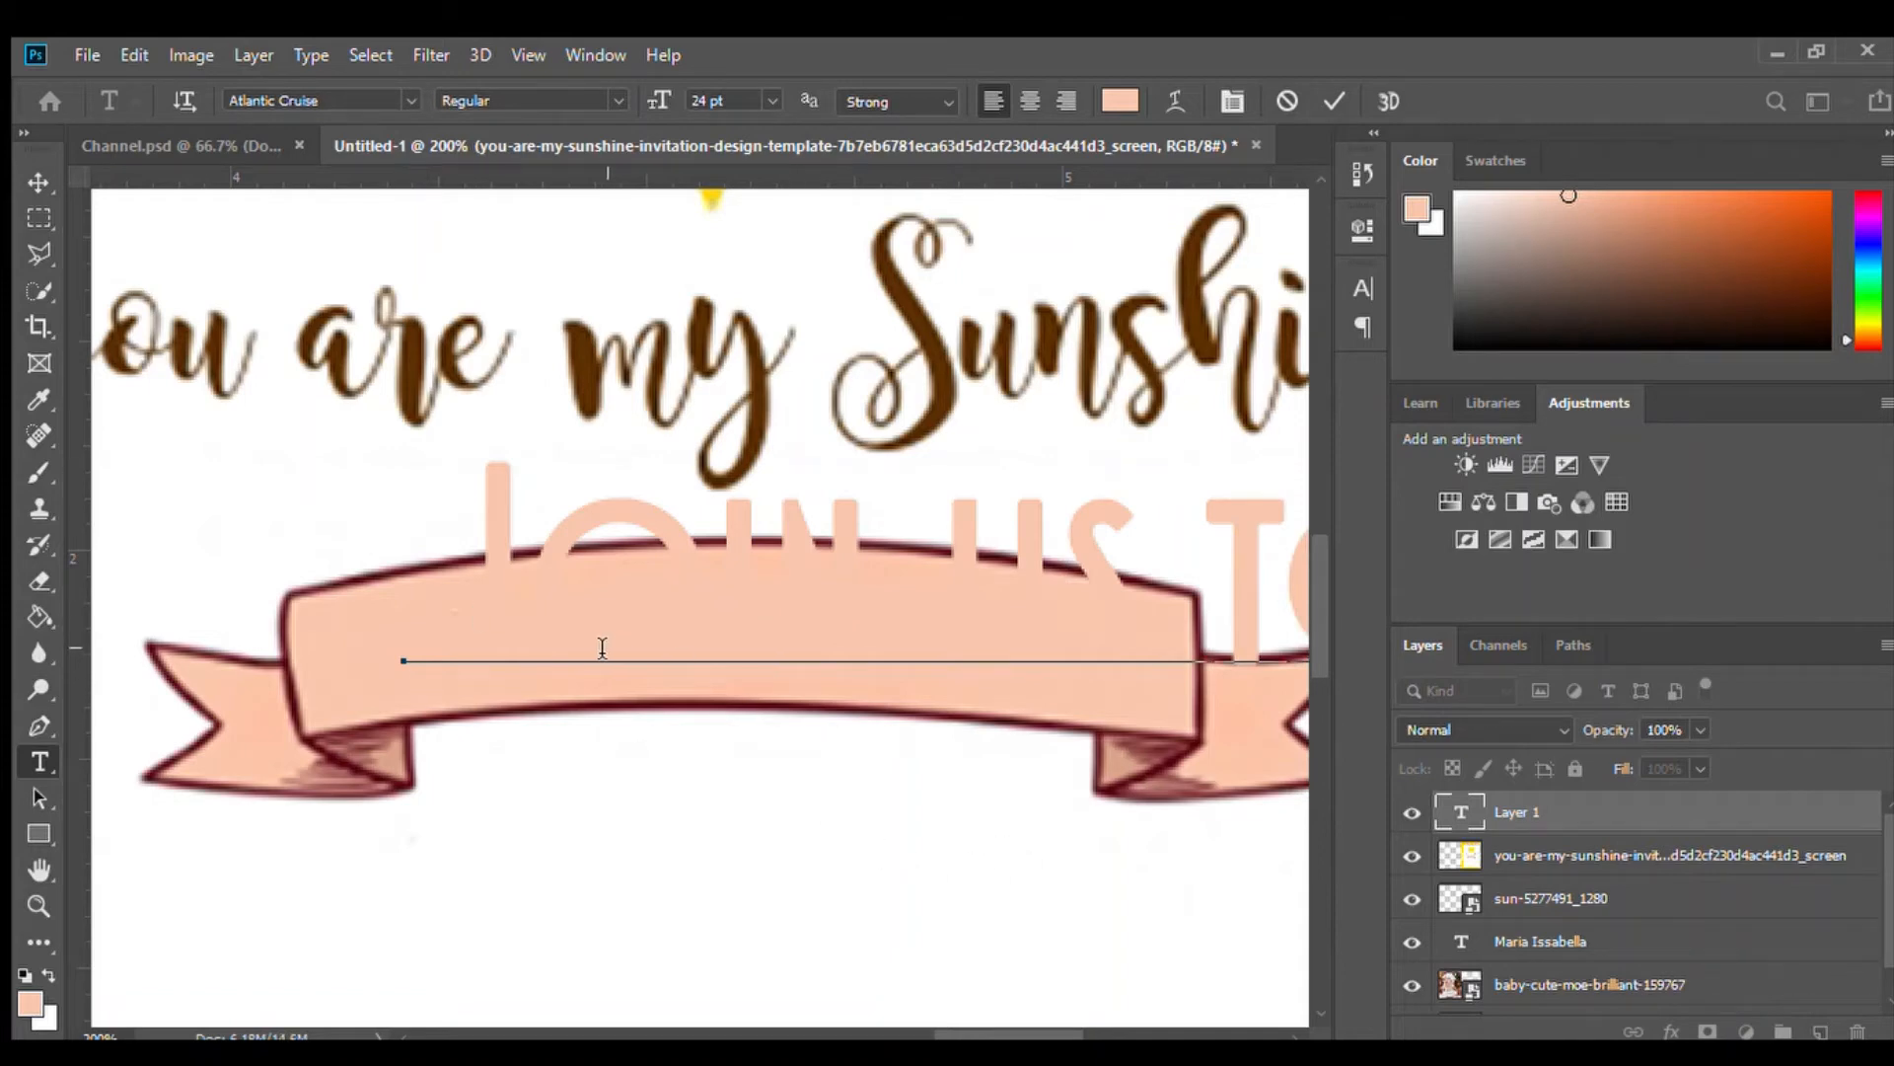
click(801, 639)
key(ctrl+a)
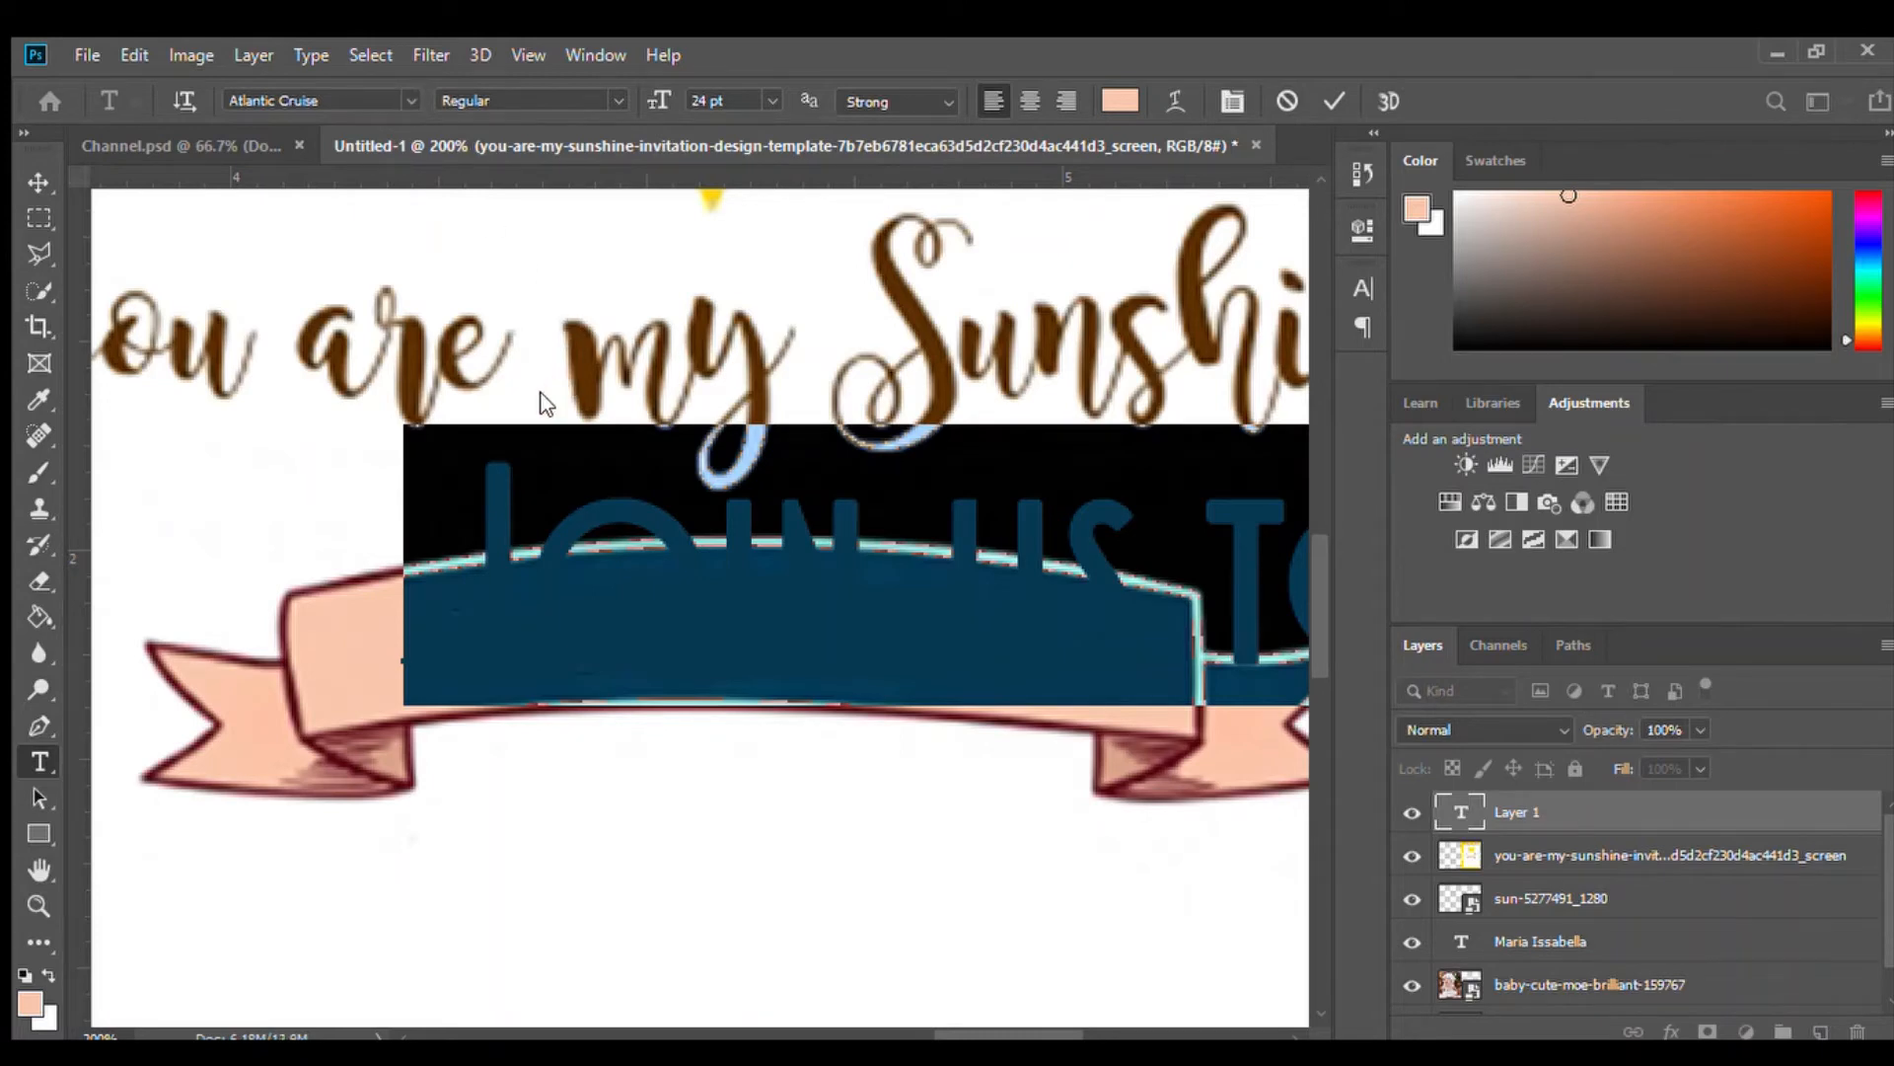
key(Return)
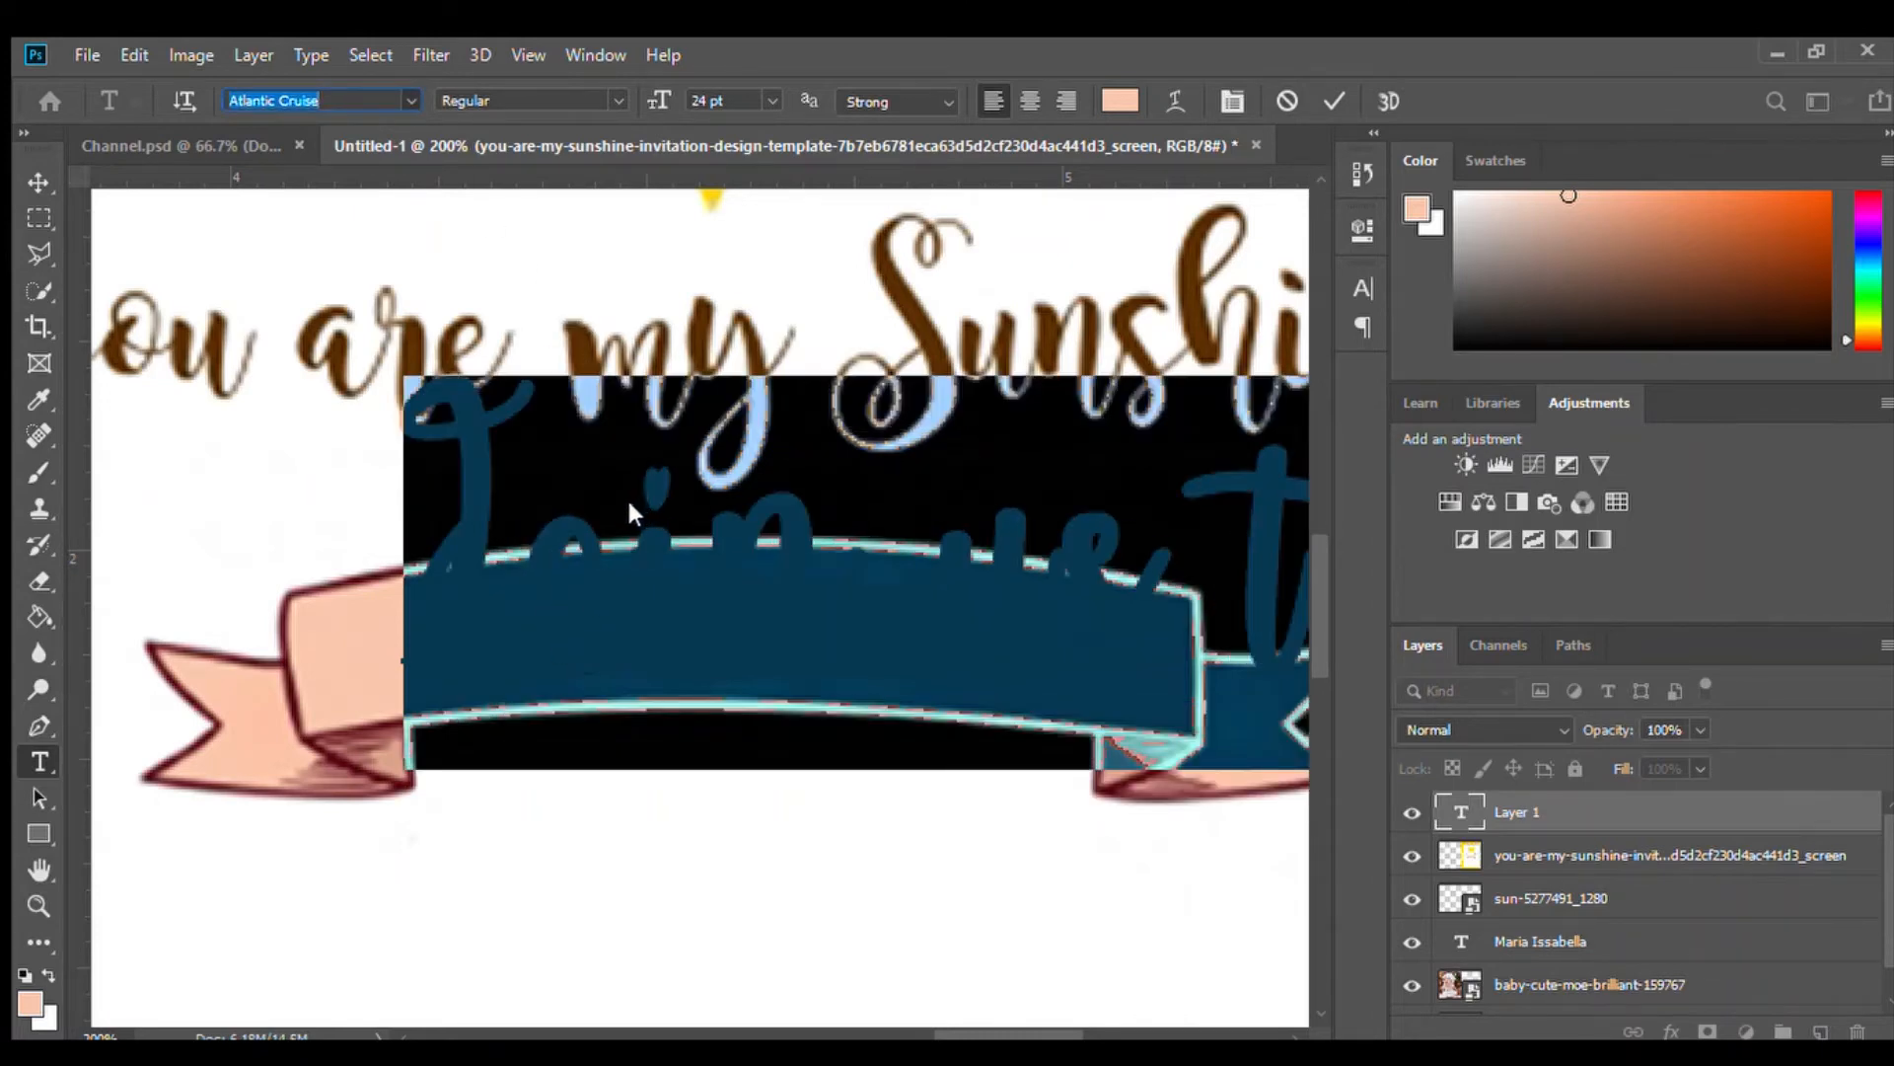
click(625, 509)
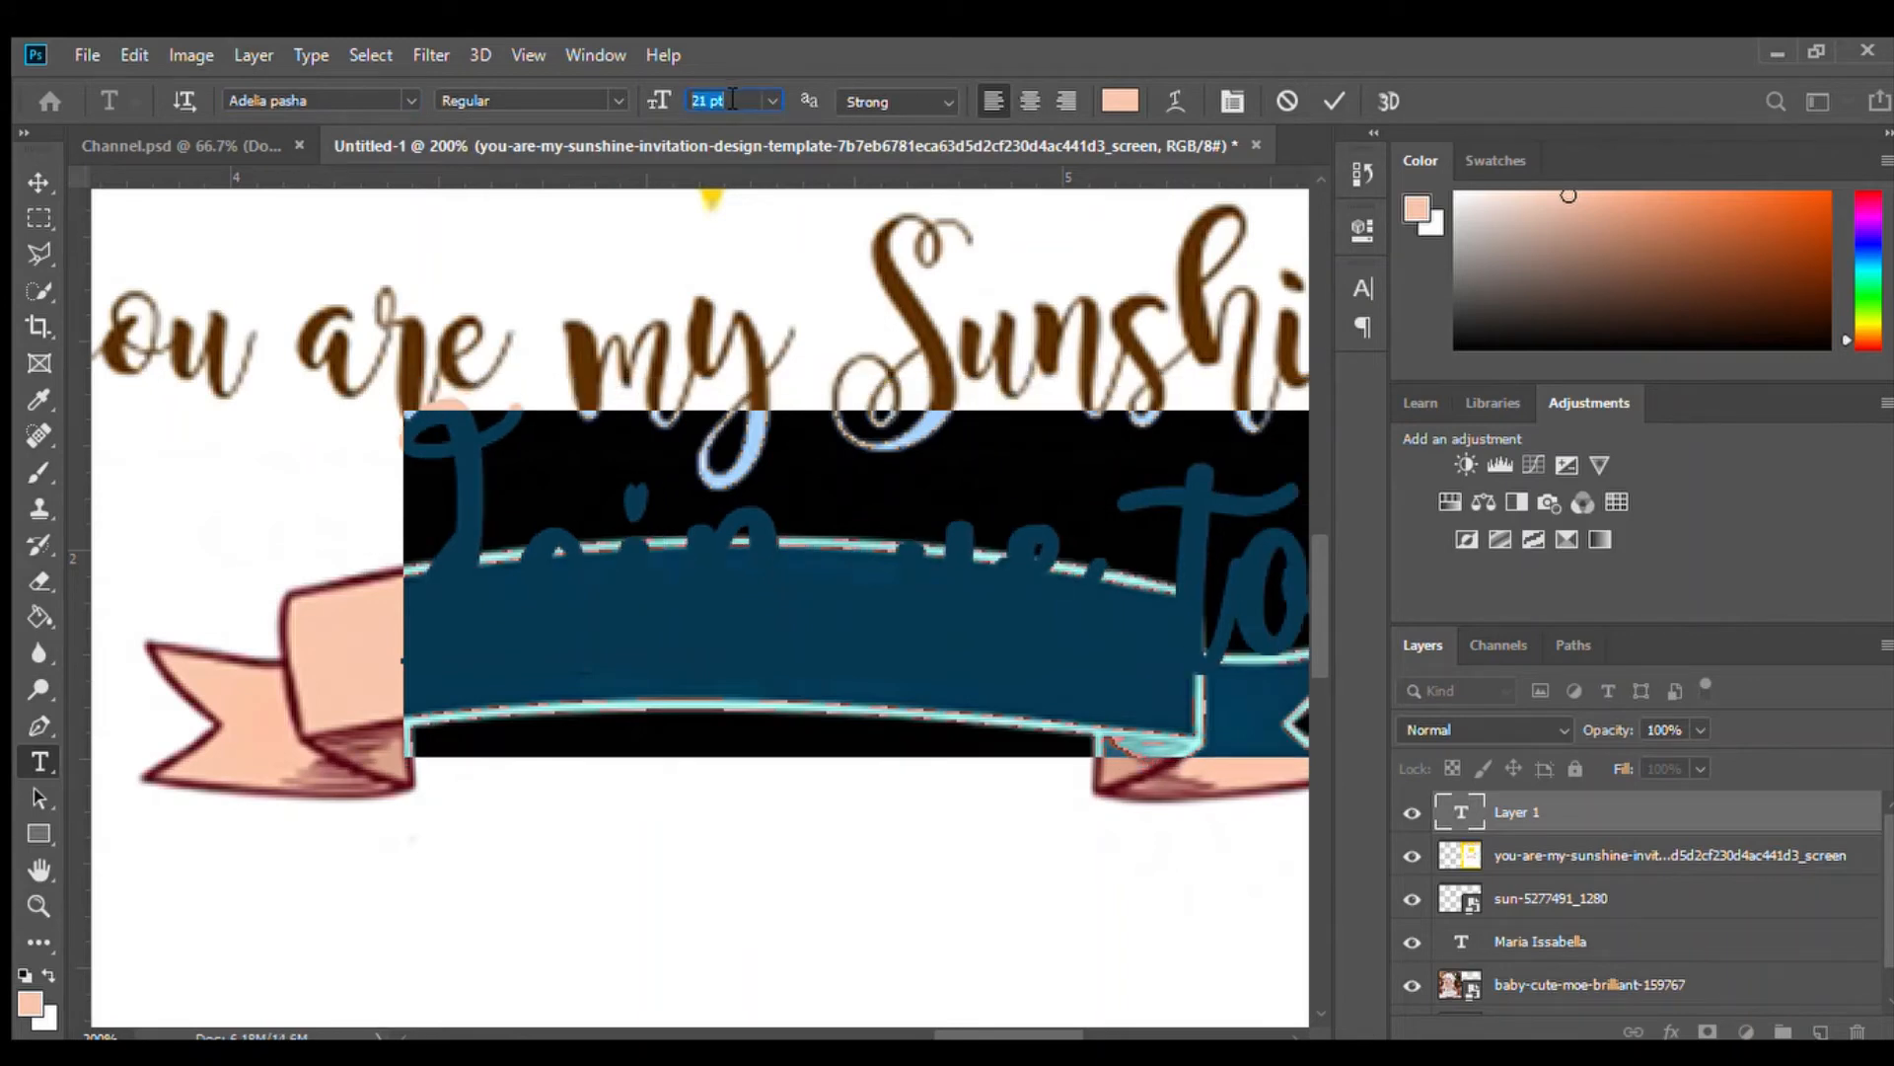
text(5)
key(Return)
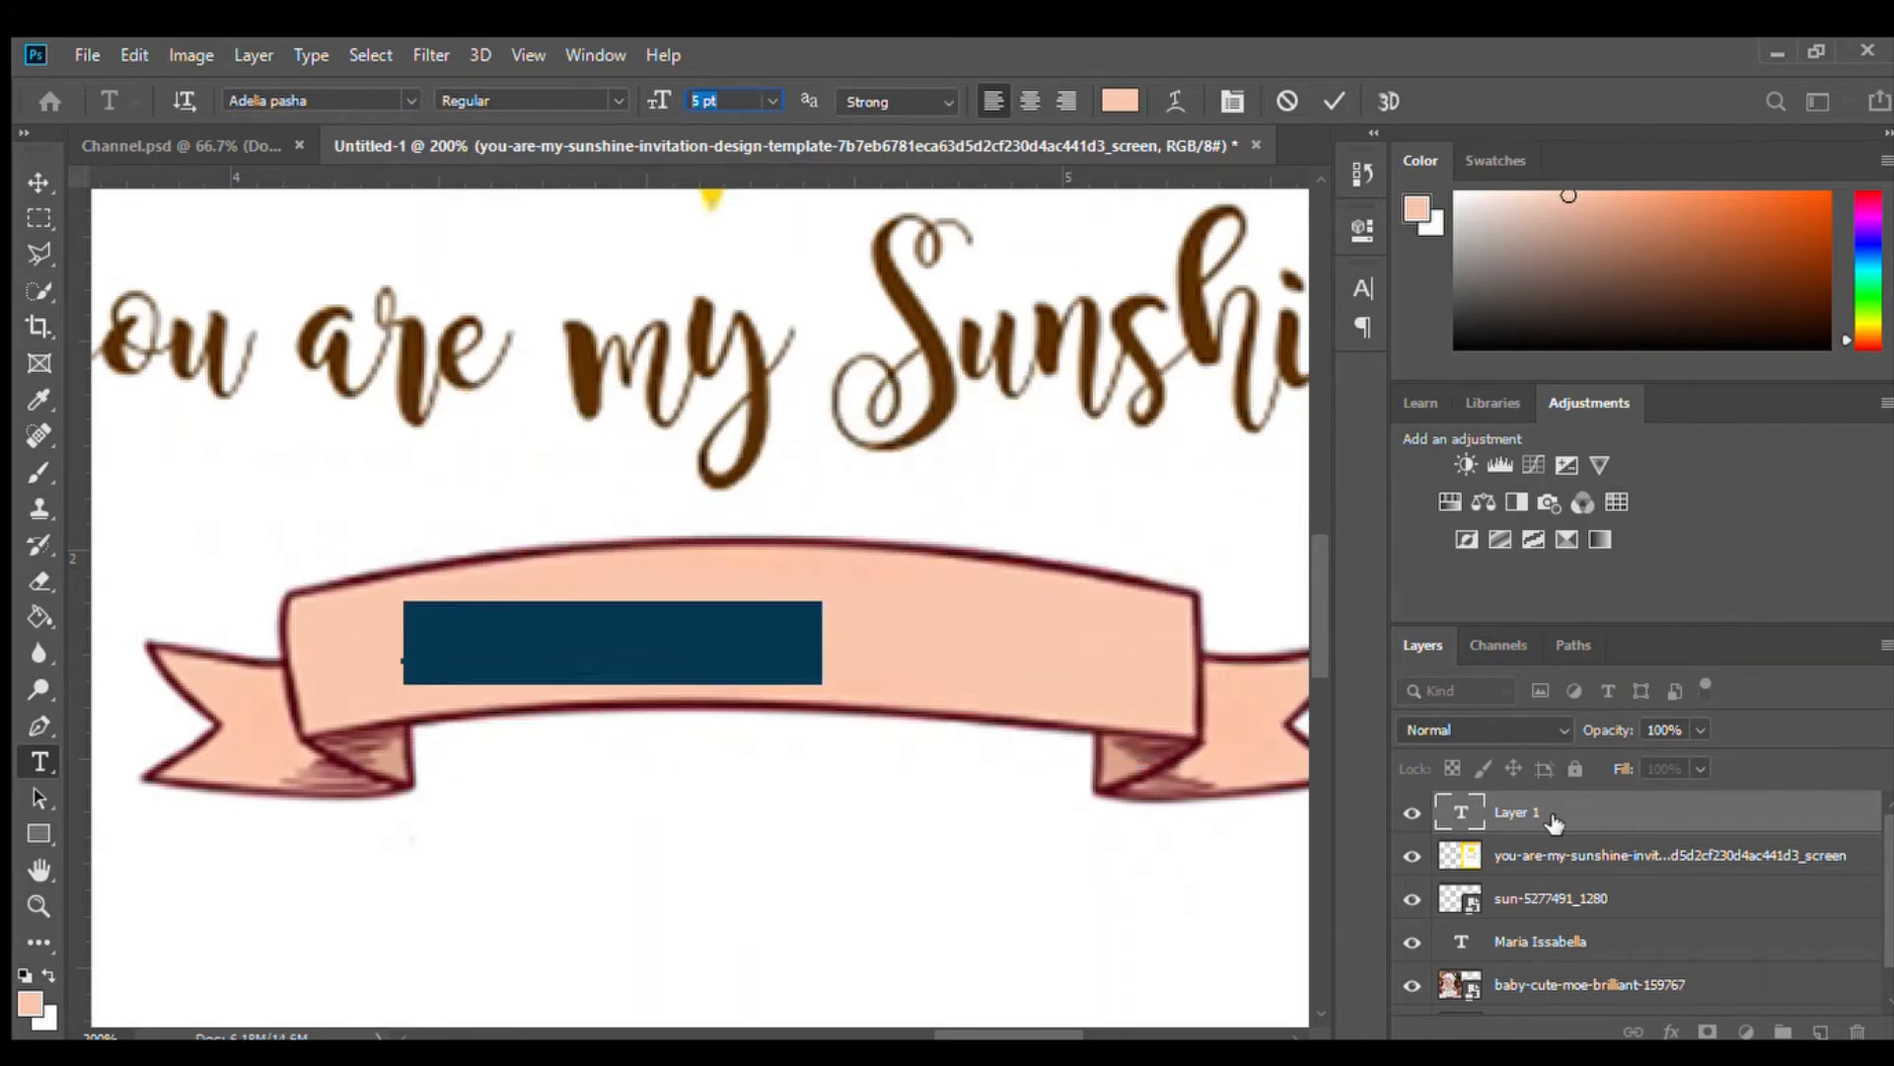
click(1529, 815)
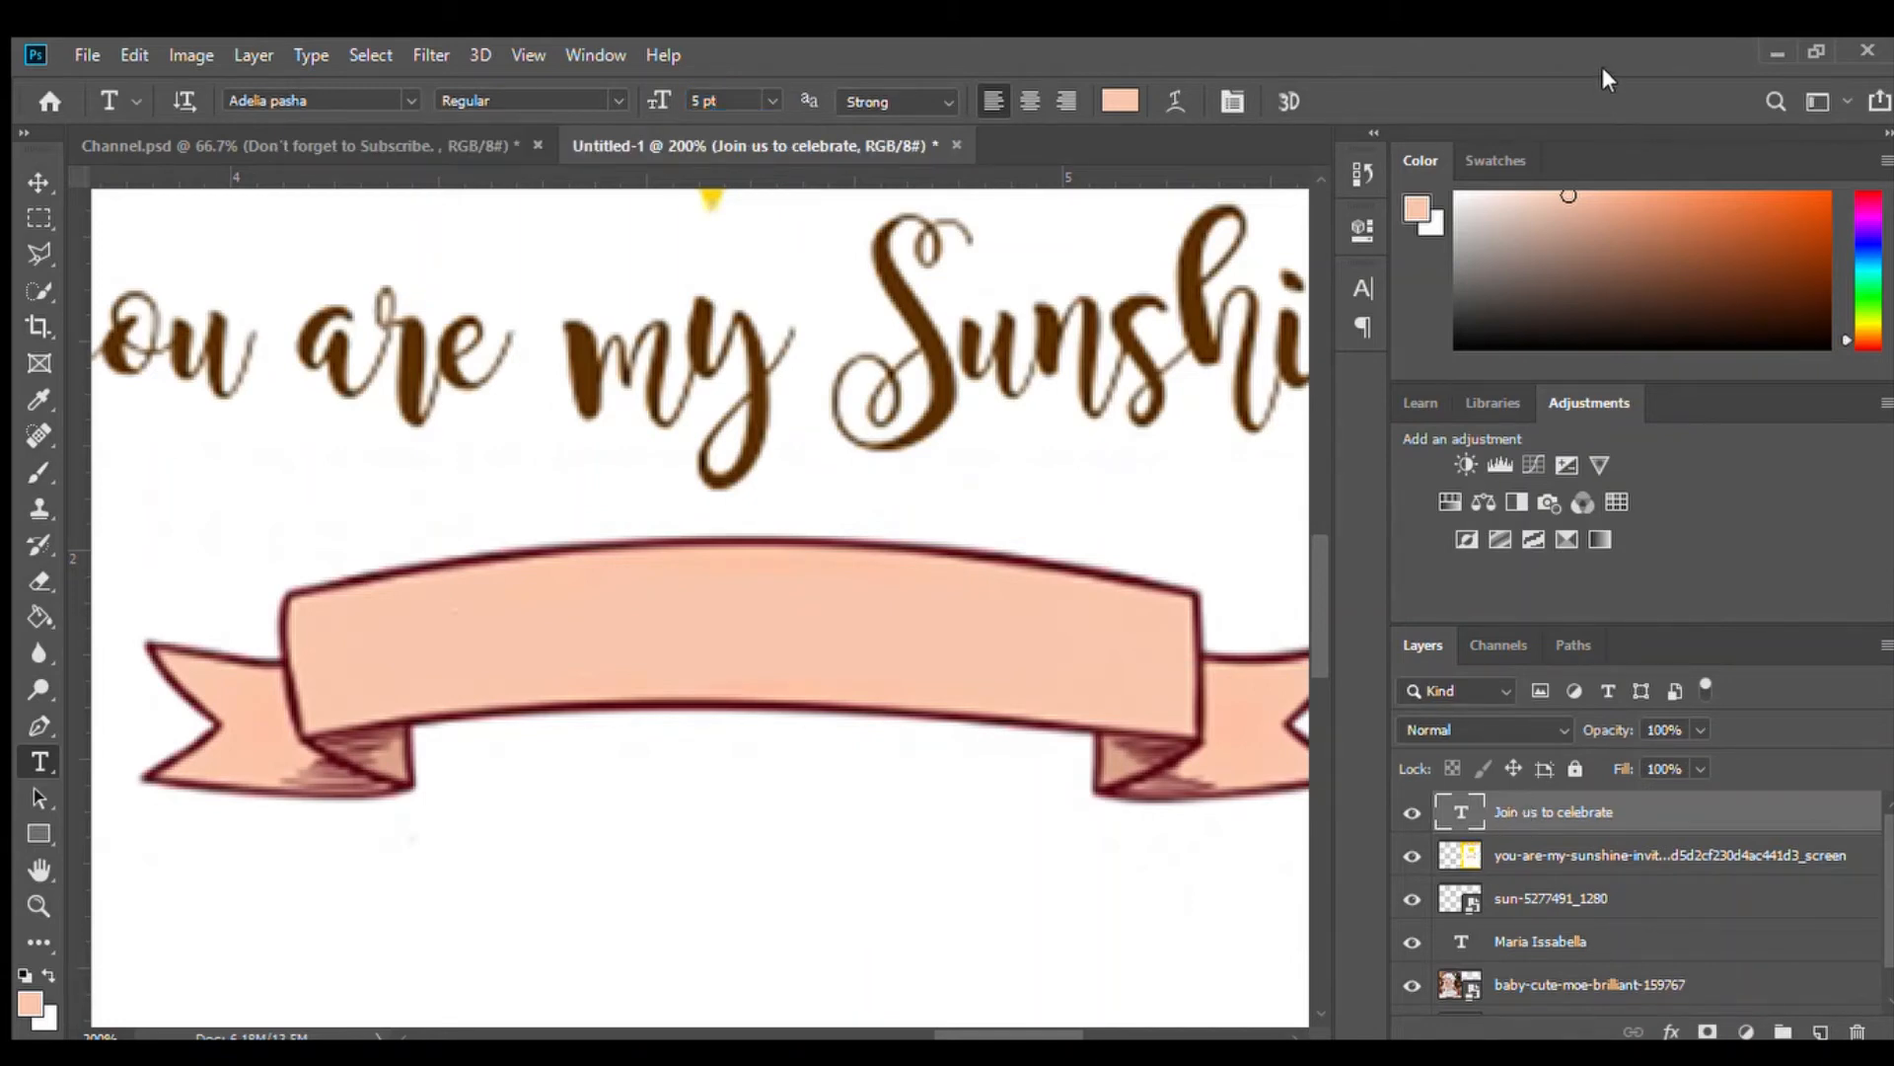
key(h)
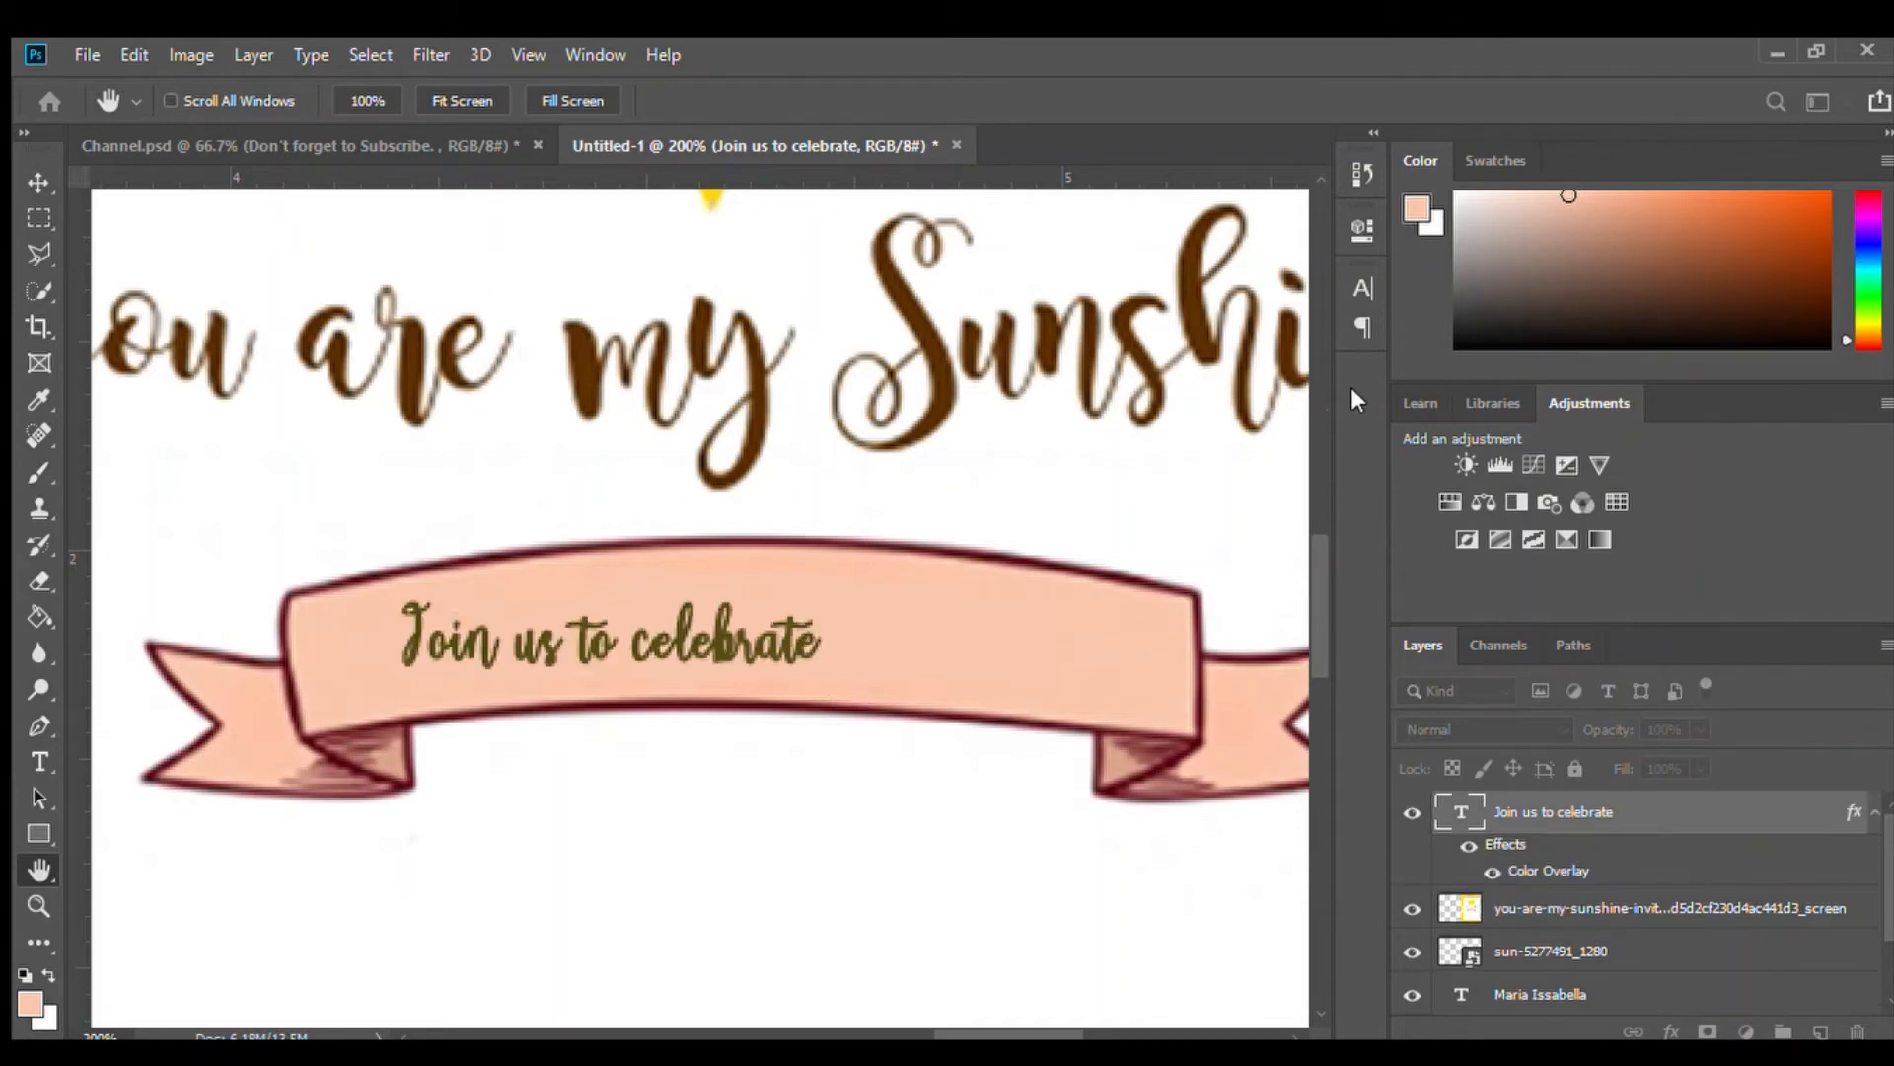
Make the banner text black, enlarge it to 7 pt and turn off Faux Bold
key(i)
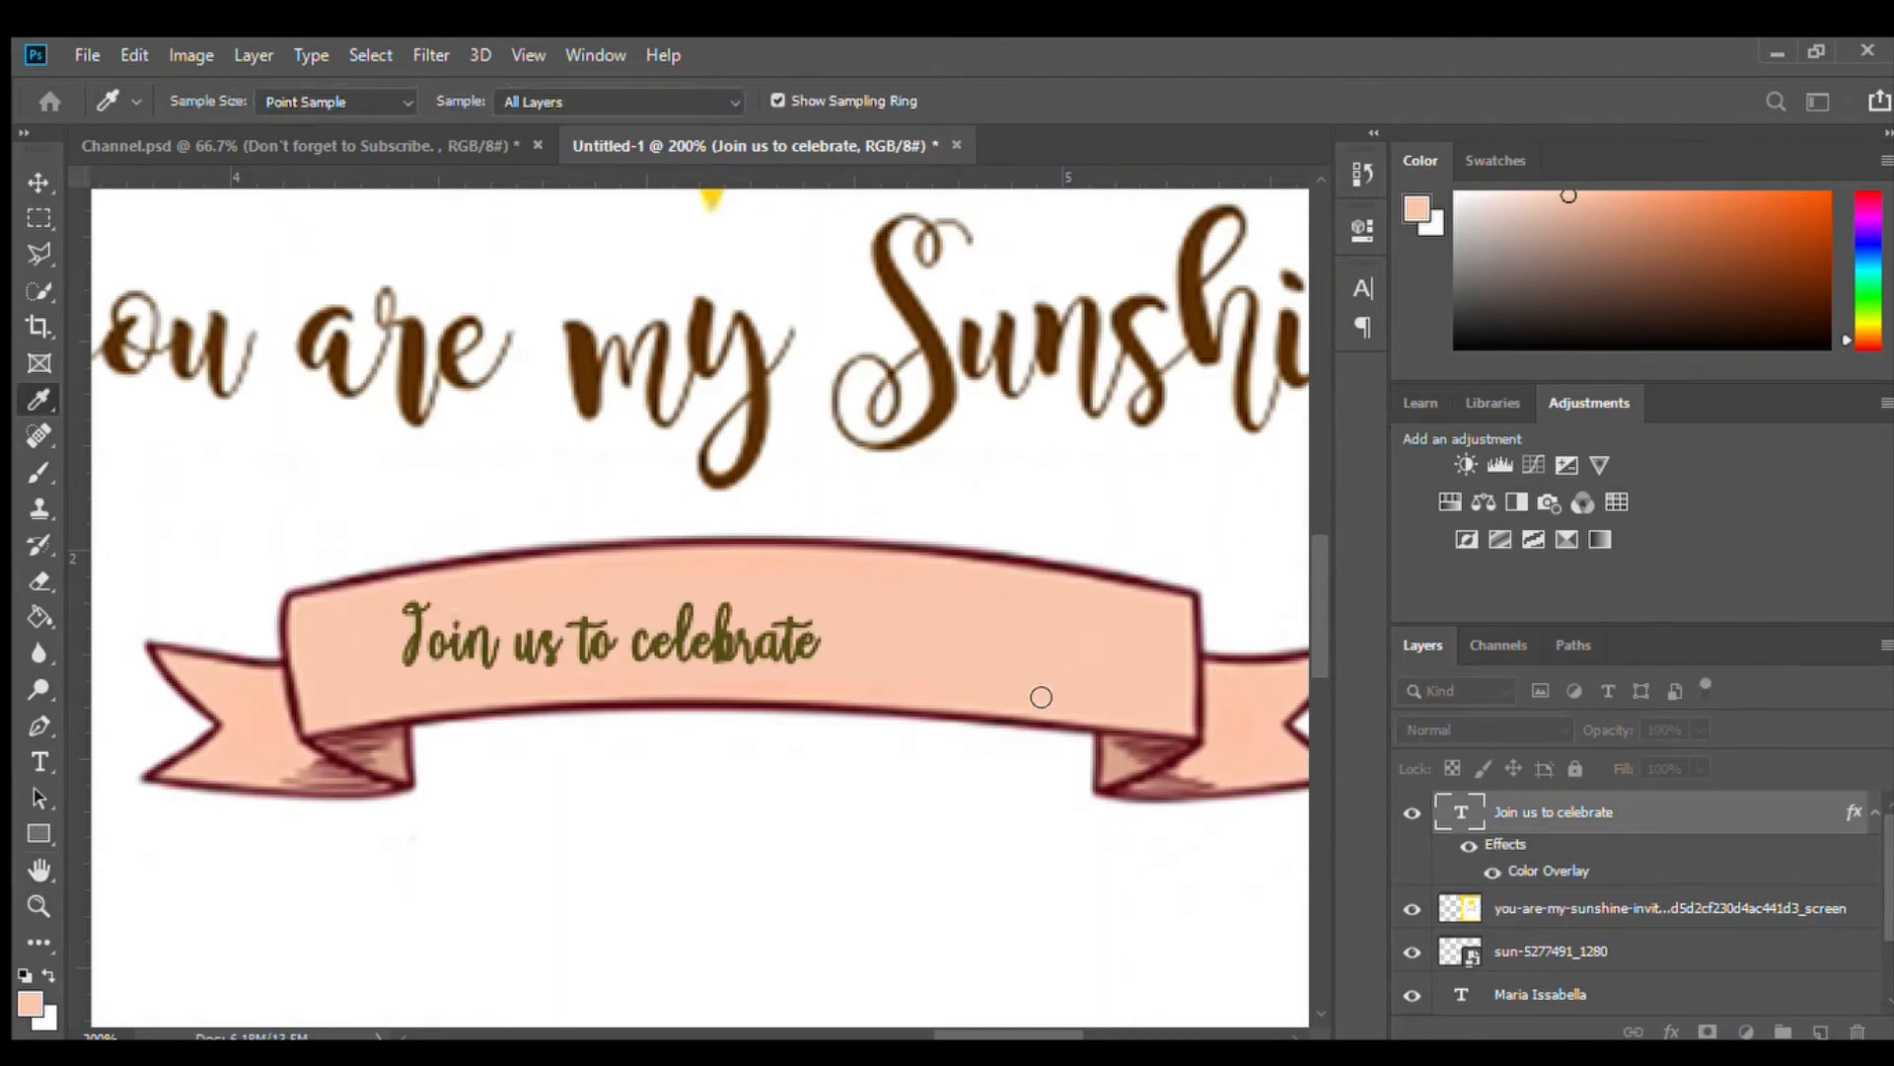
click(933, 765)
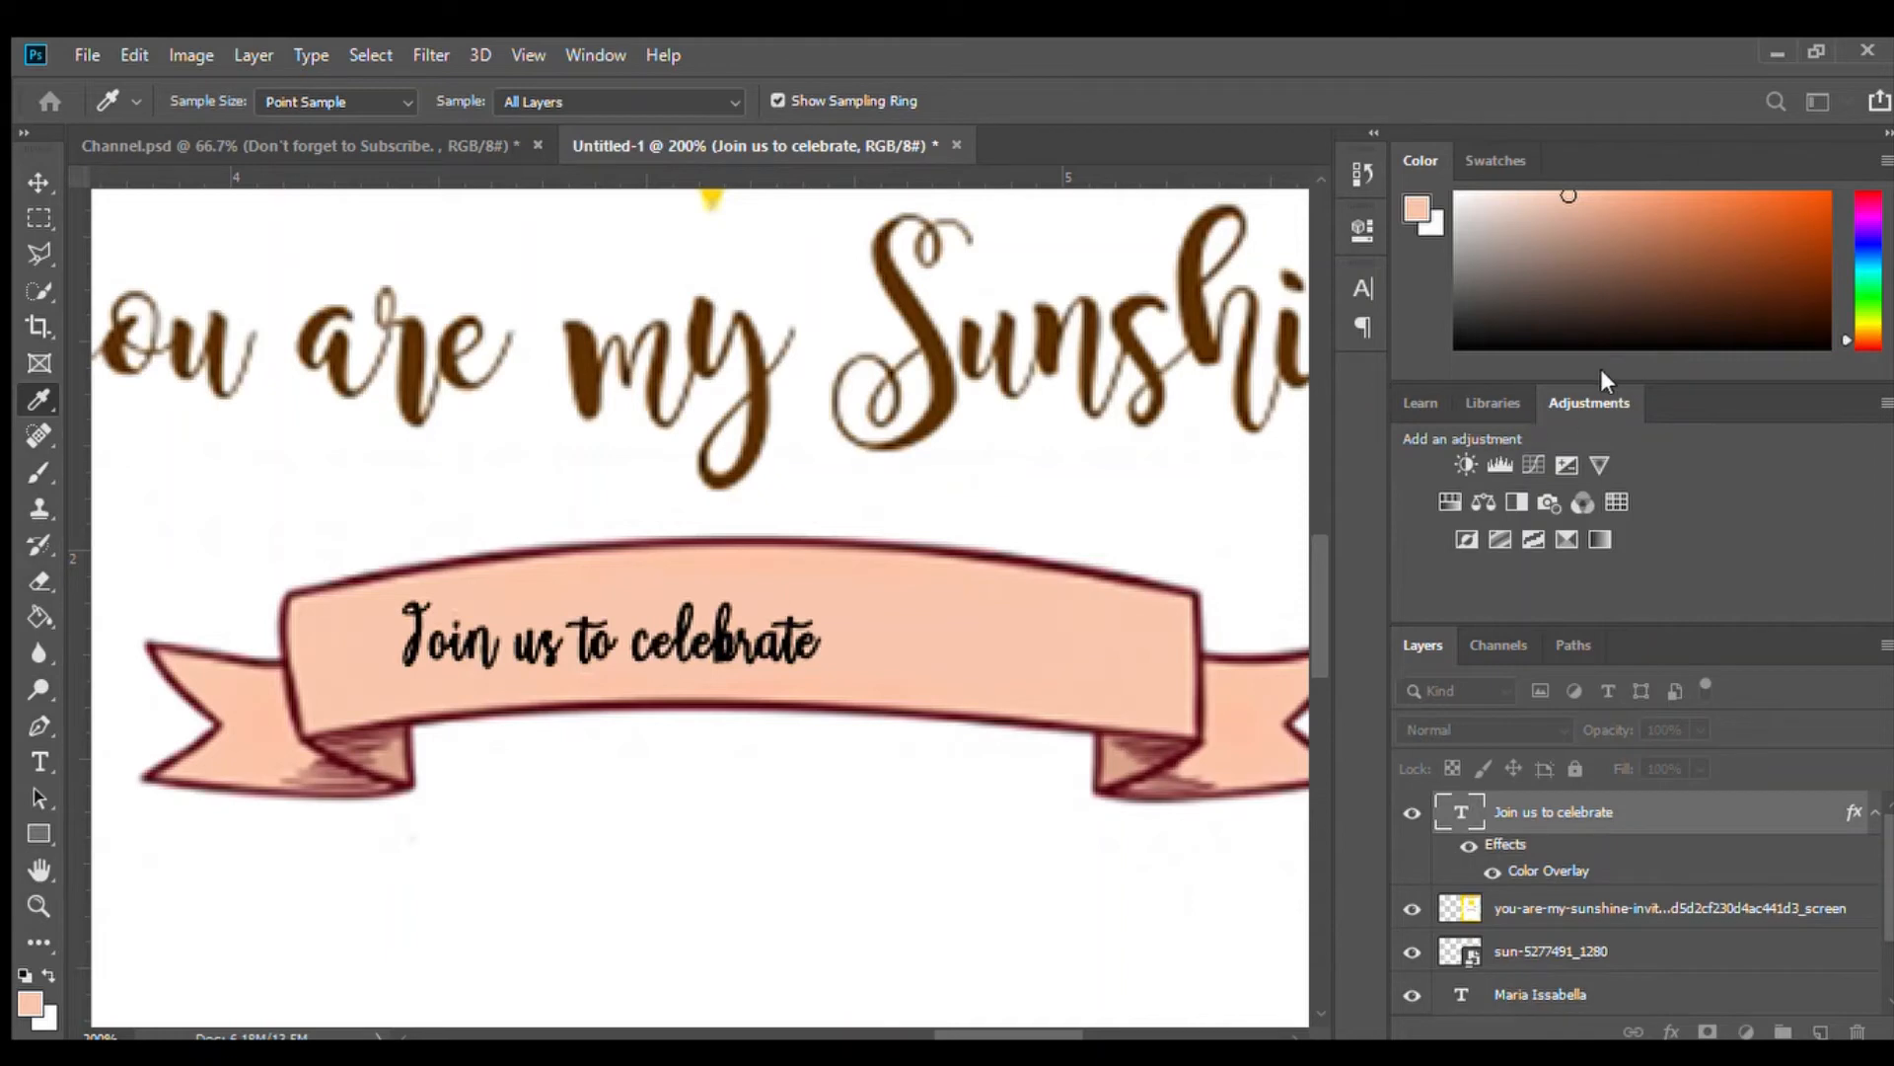
key(h)
key(t)
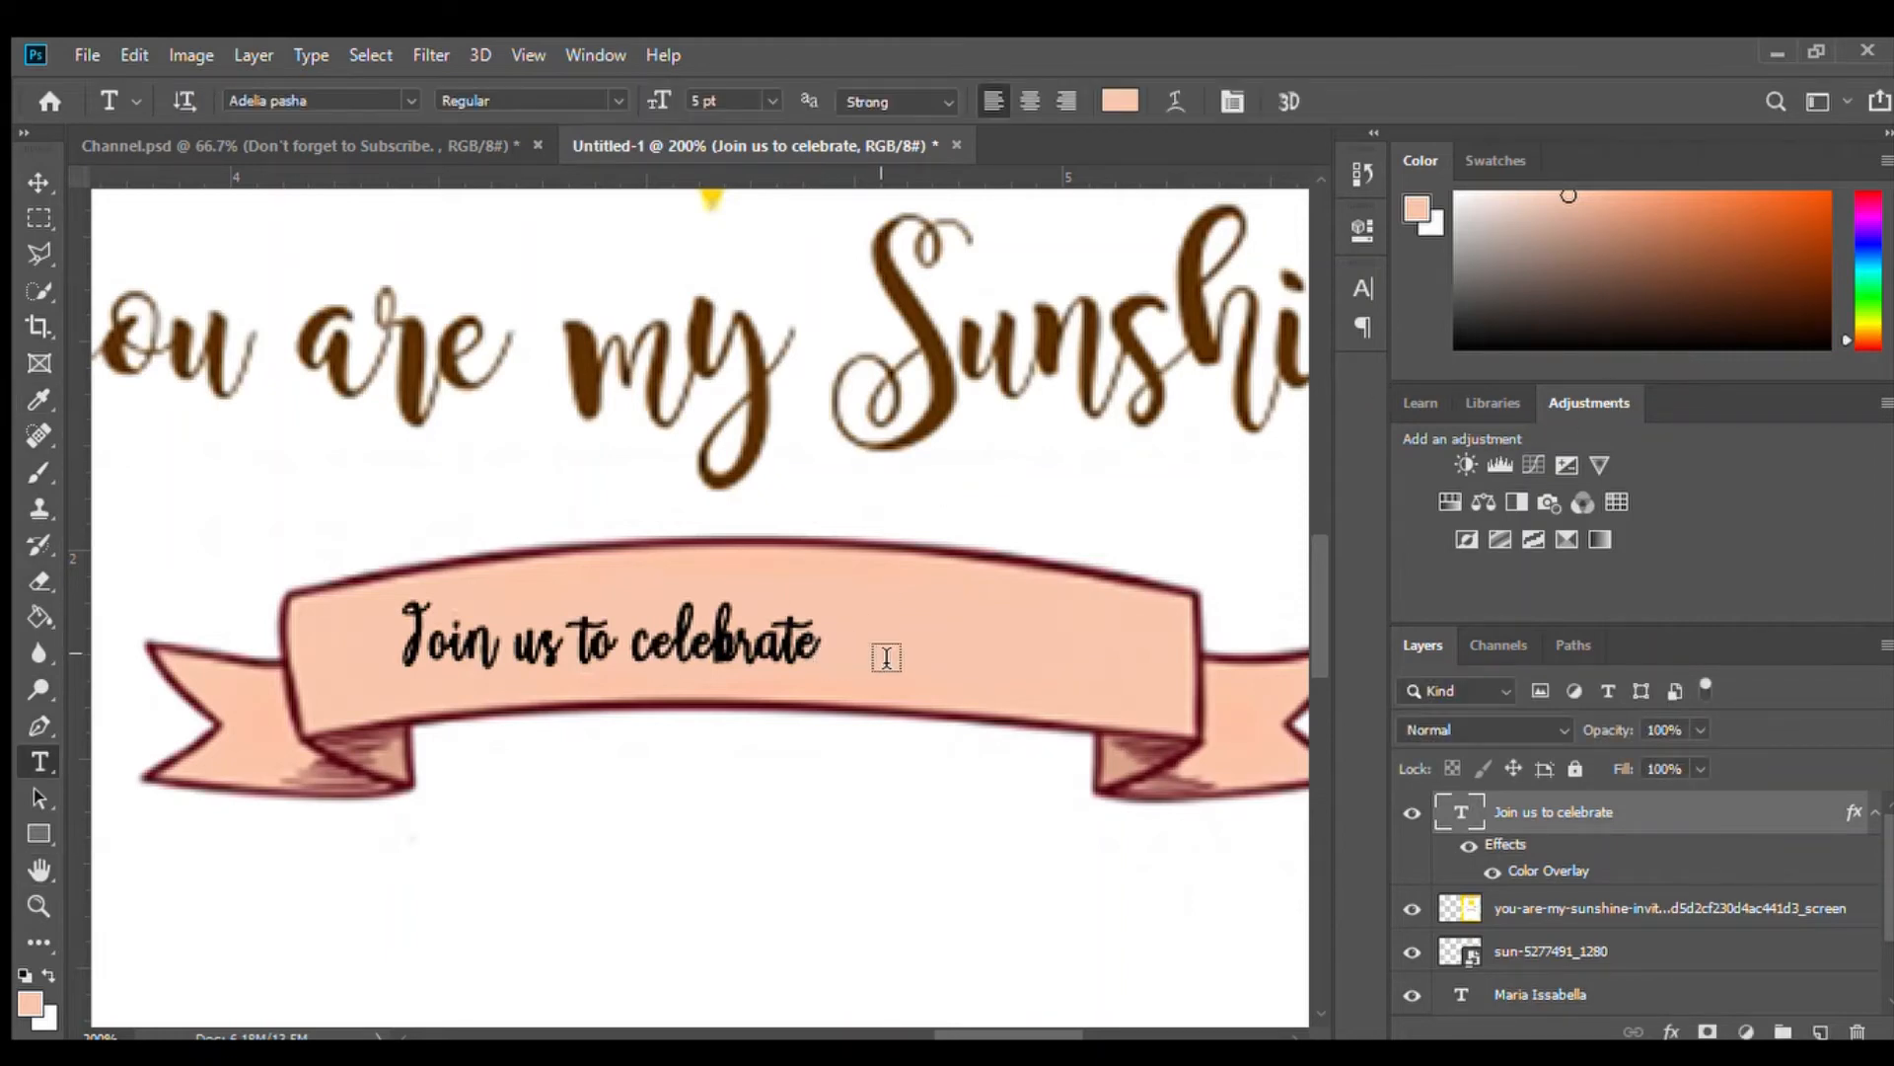
click(667, 643)
key(ctrl+a)
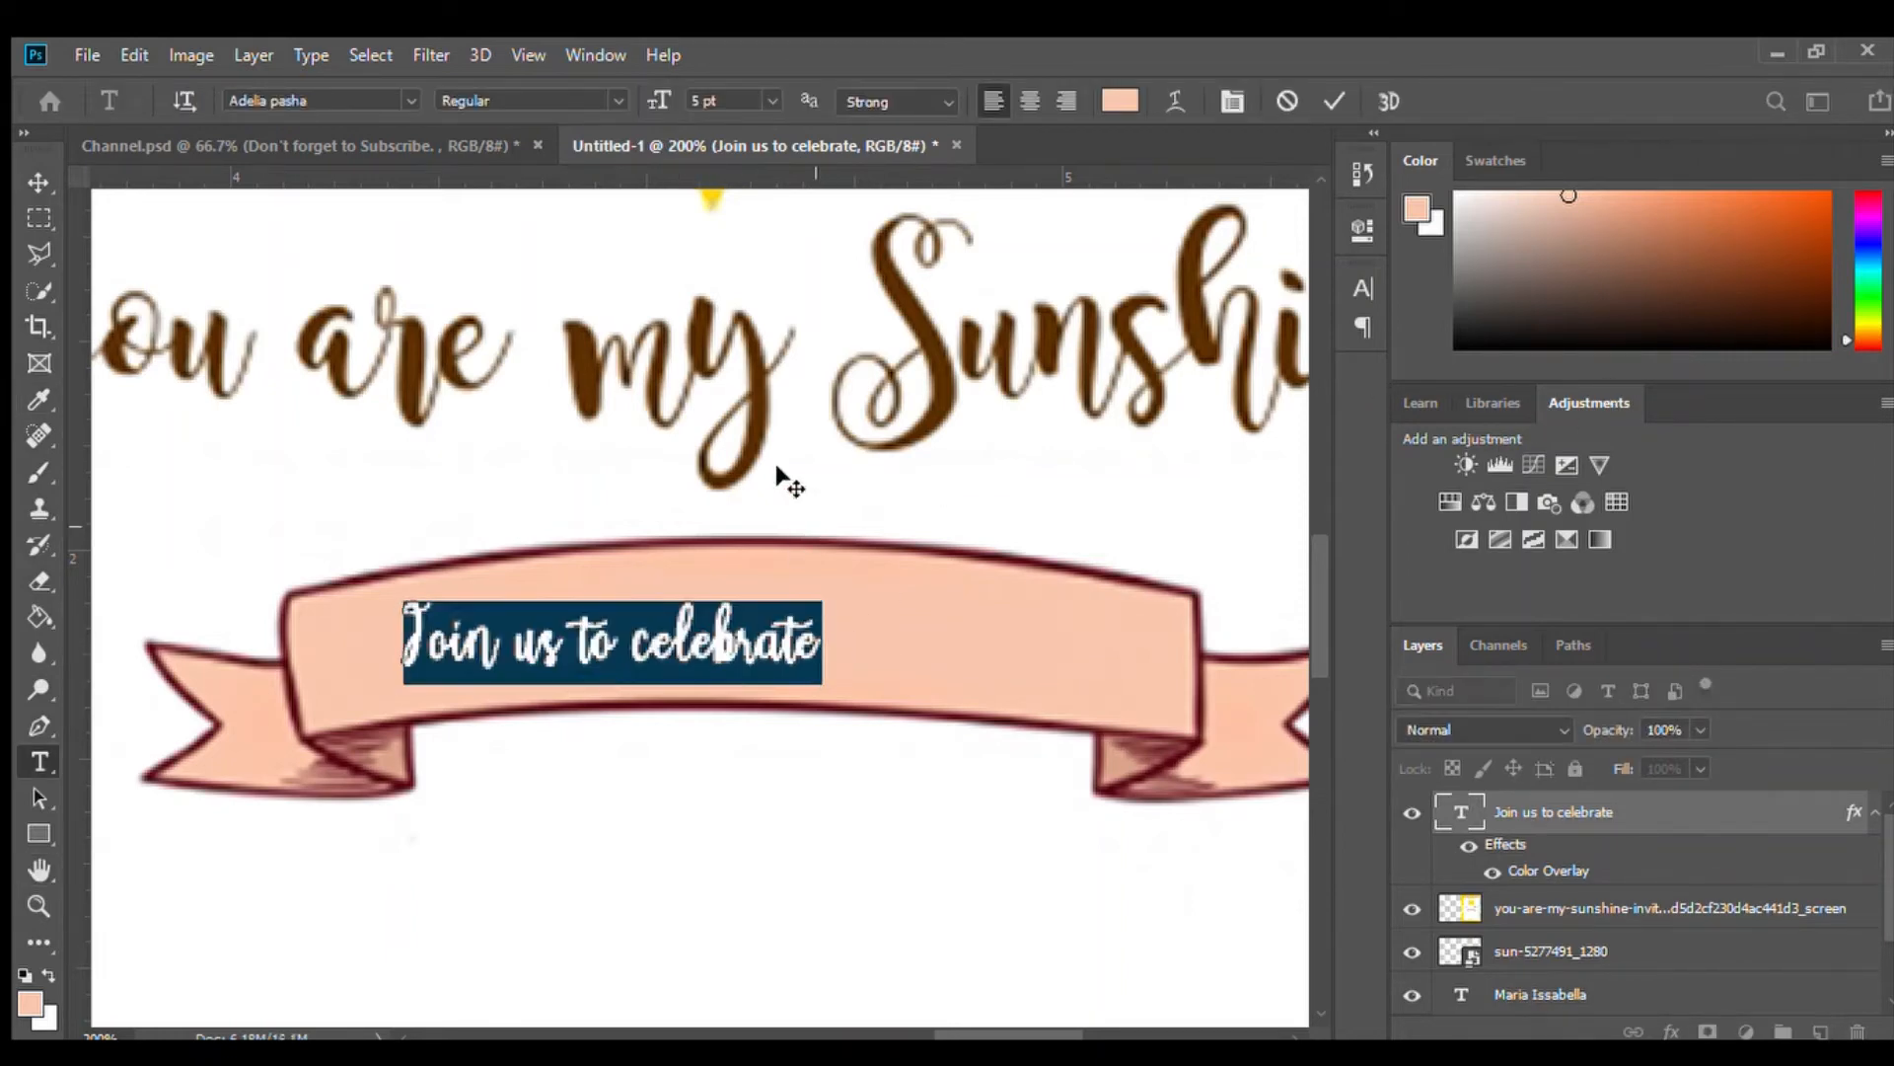
key(Up)
key(Up)
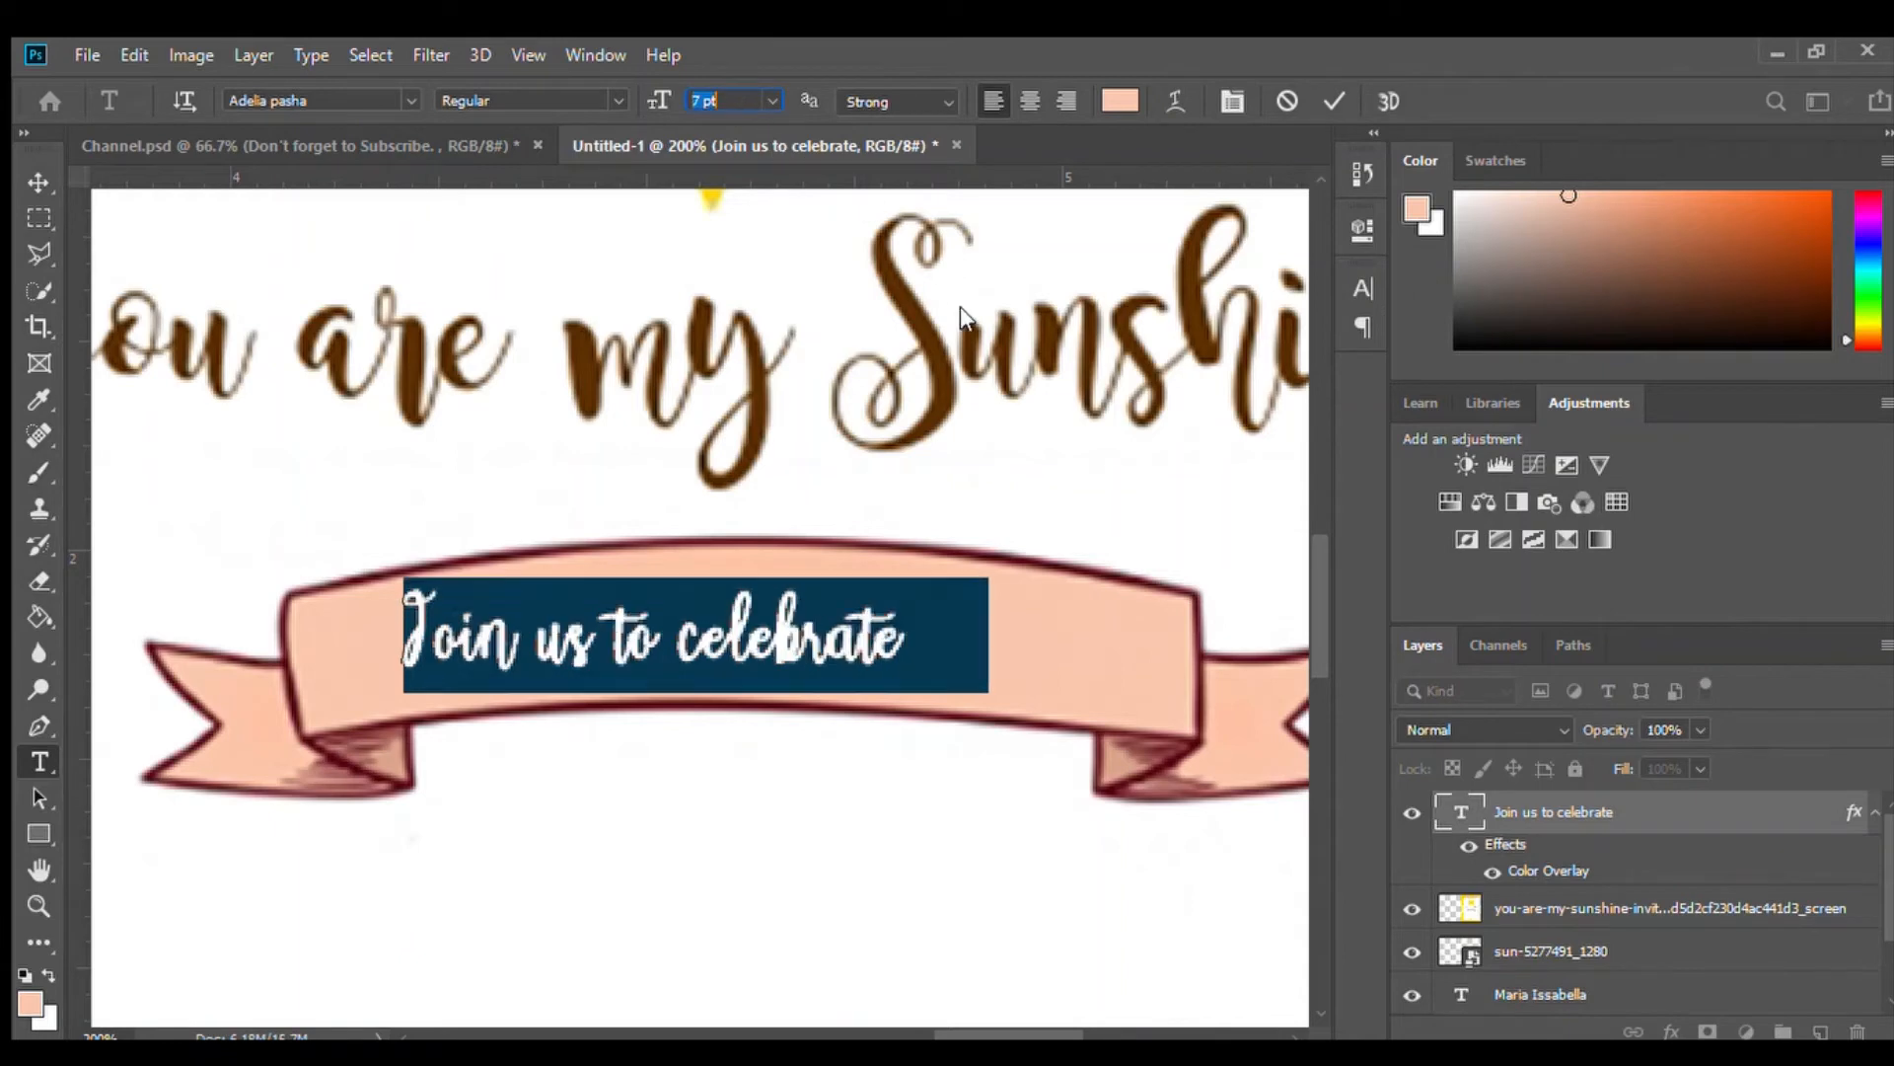
click(1168, 95)
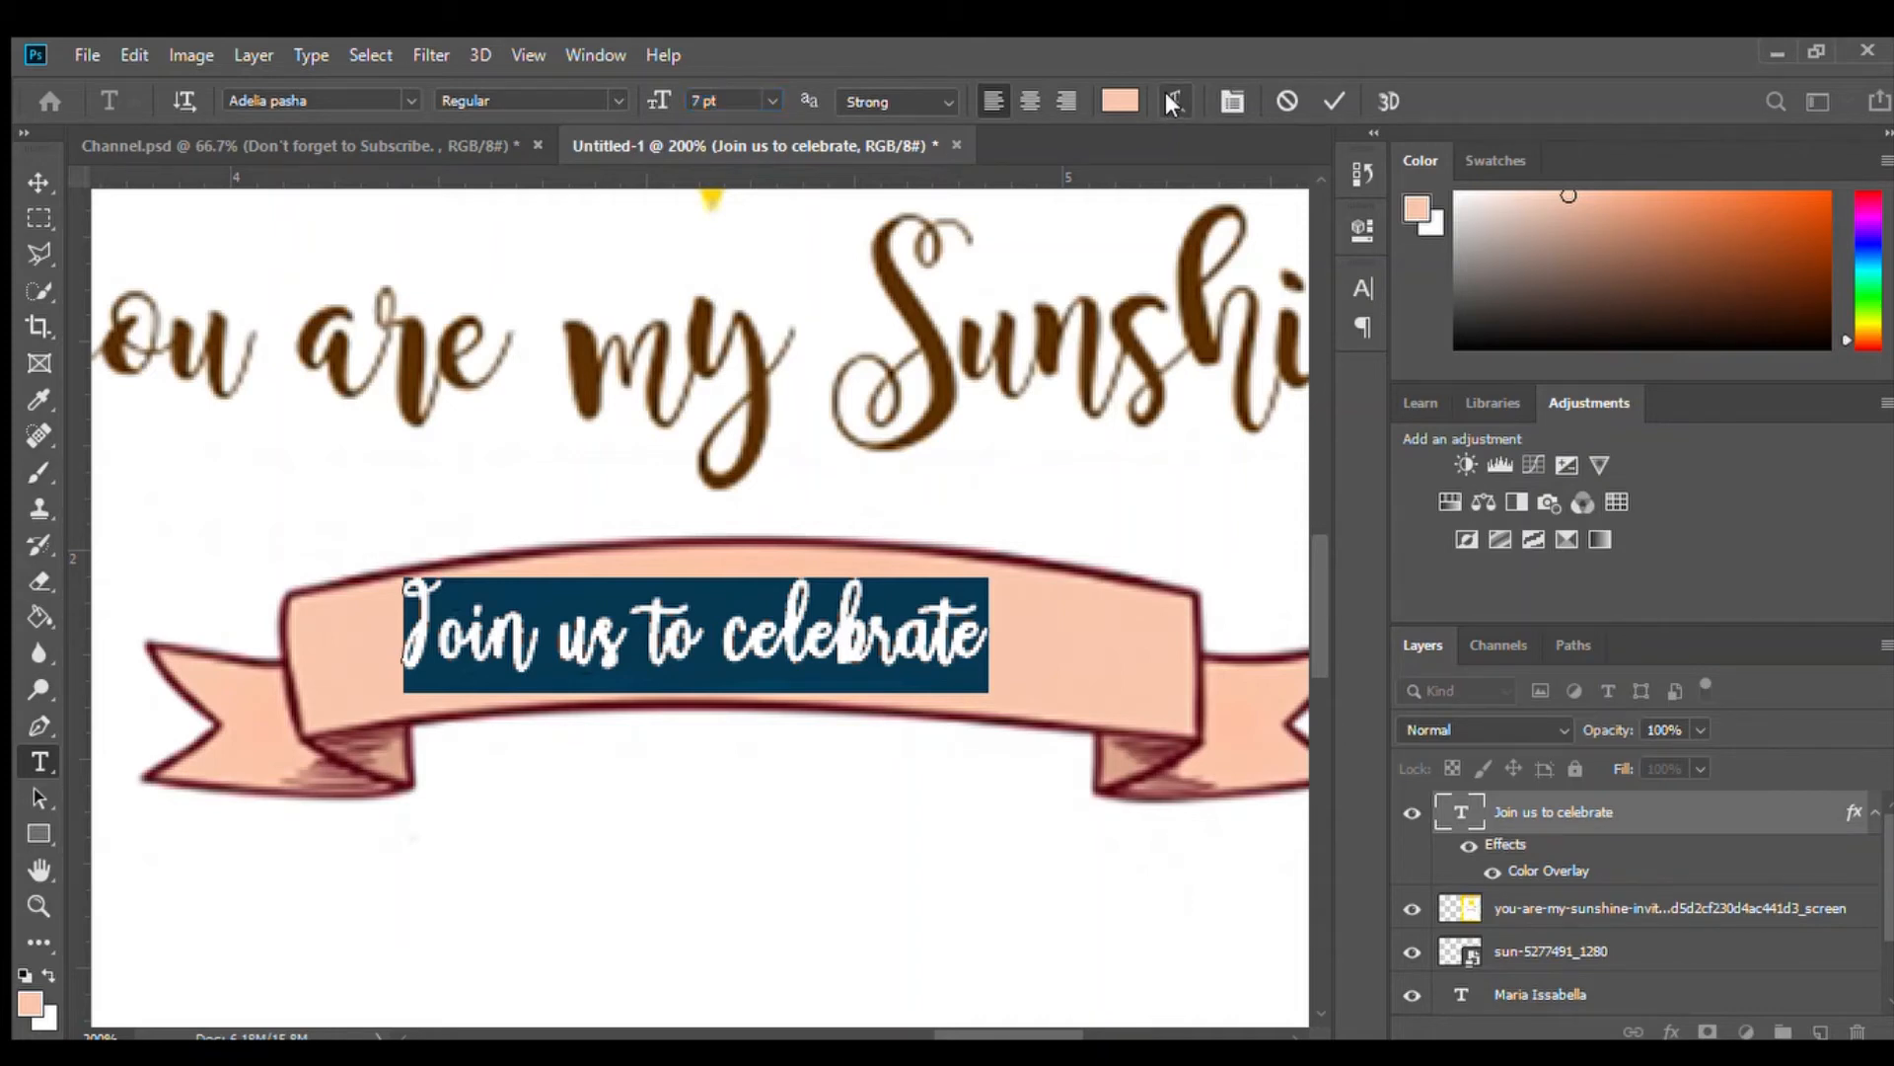
click(871, 450)
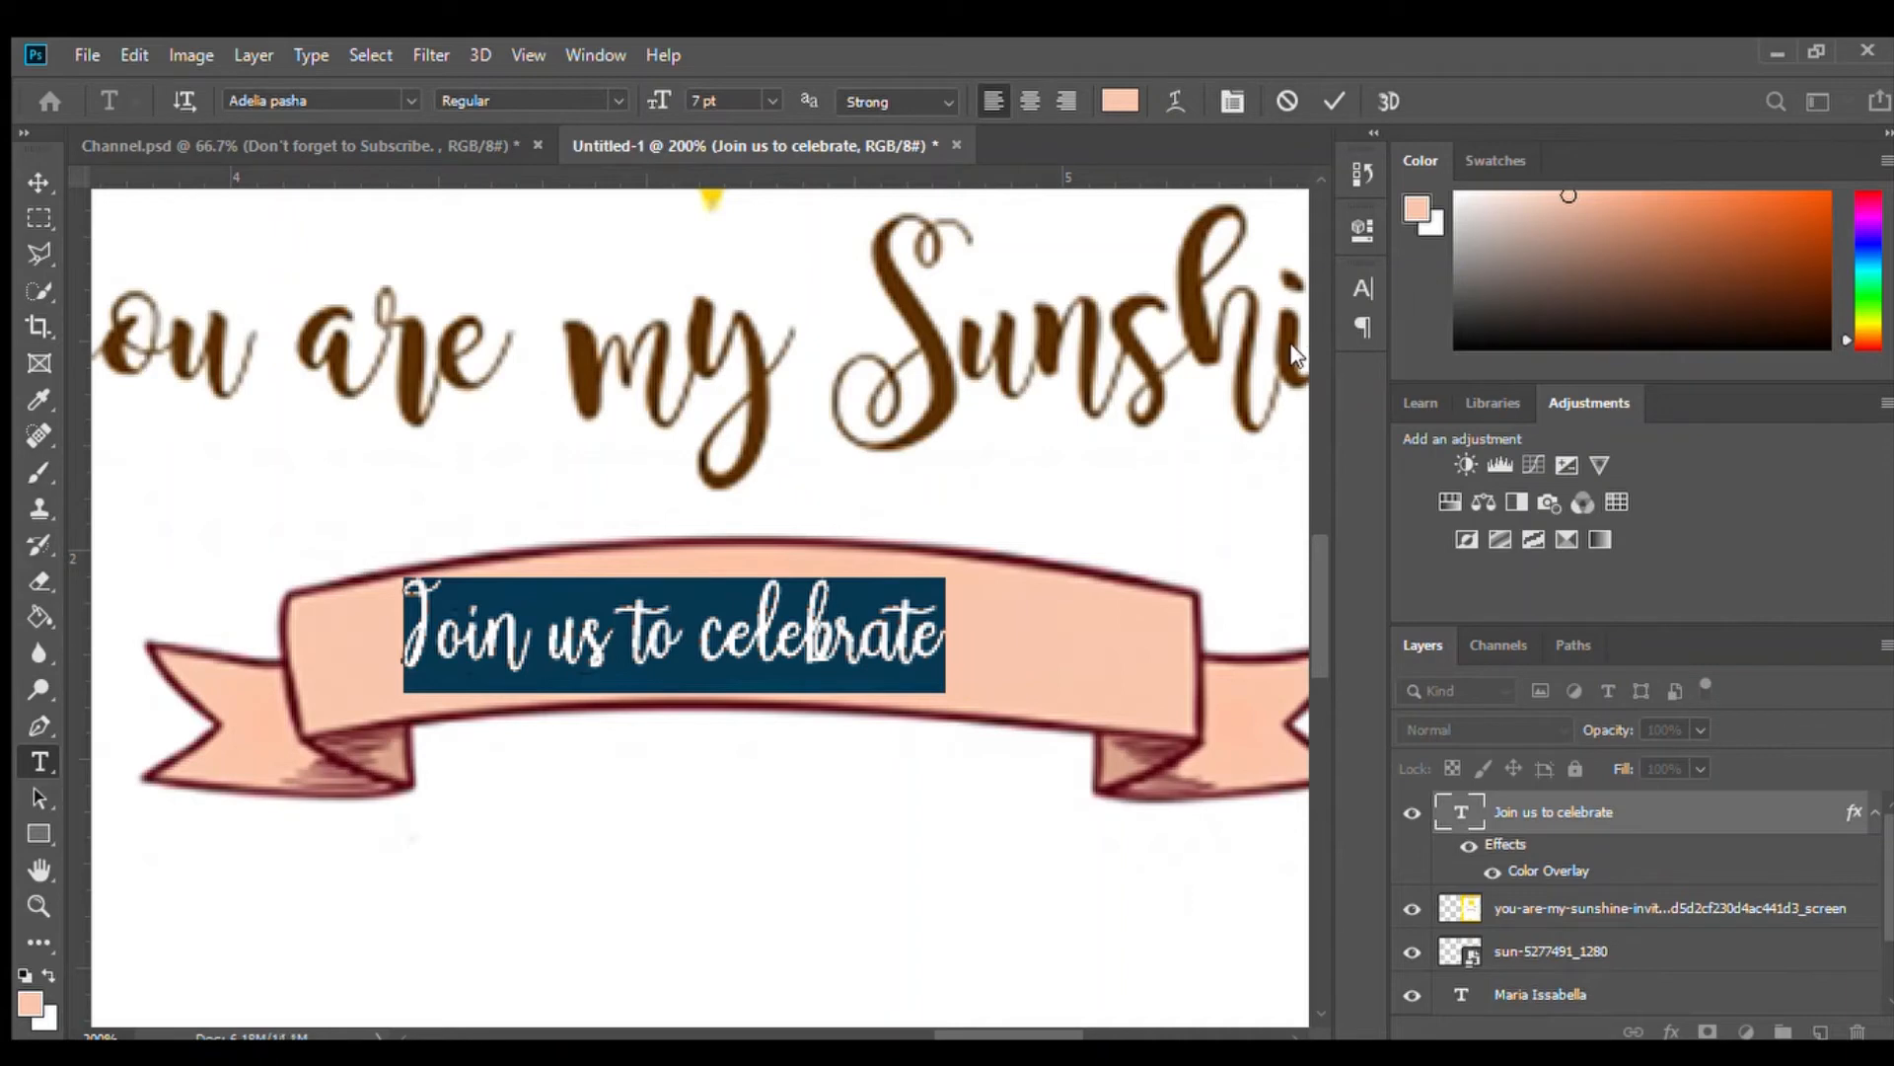
Warp the banner text into a gentle Arc and centre it along the ribbon
click(1216, 423)
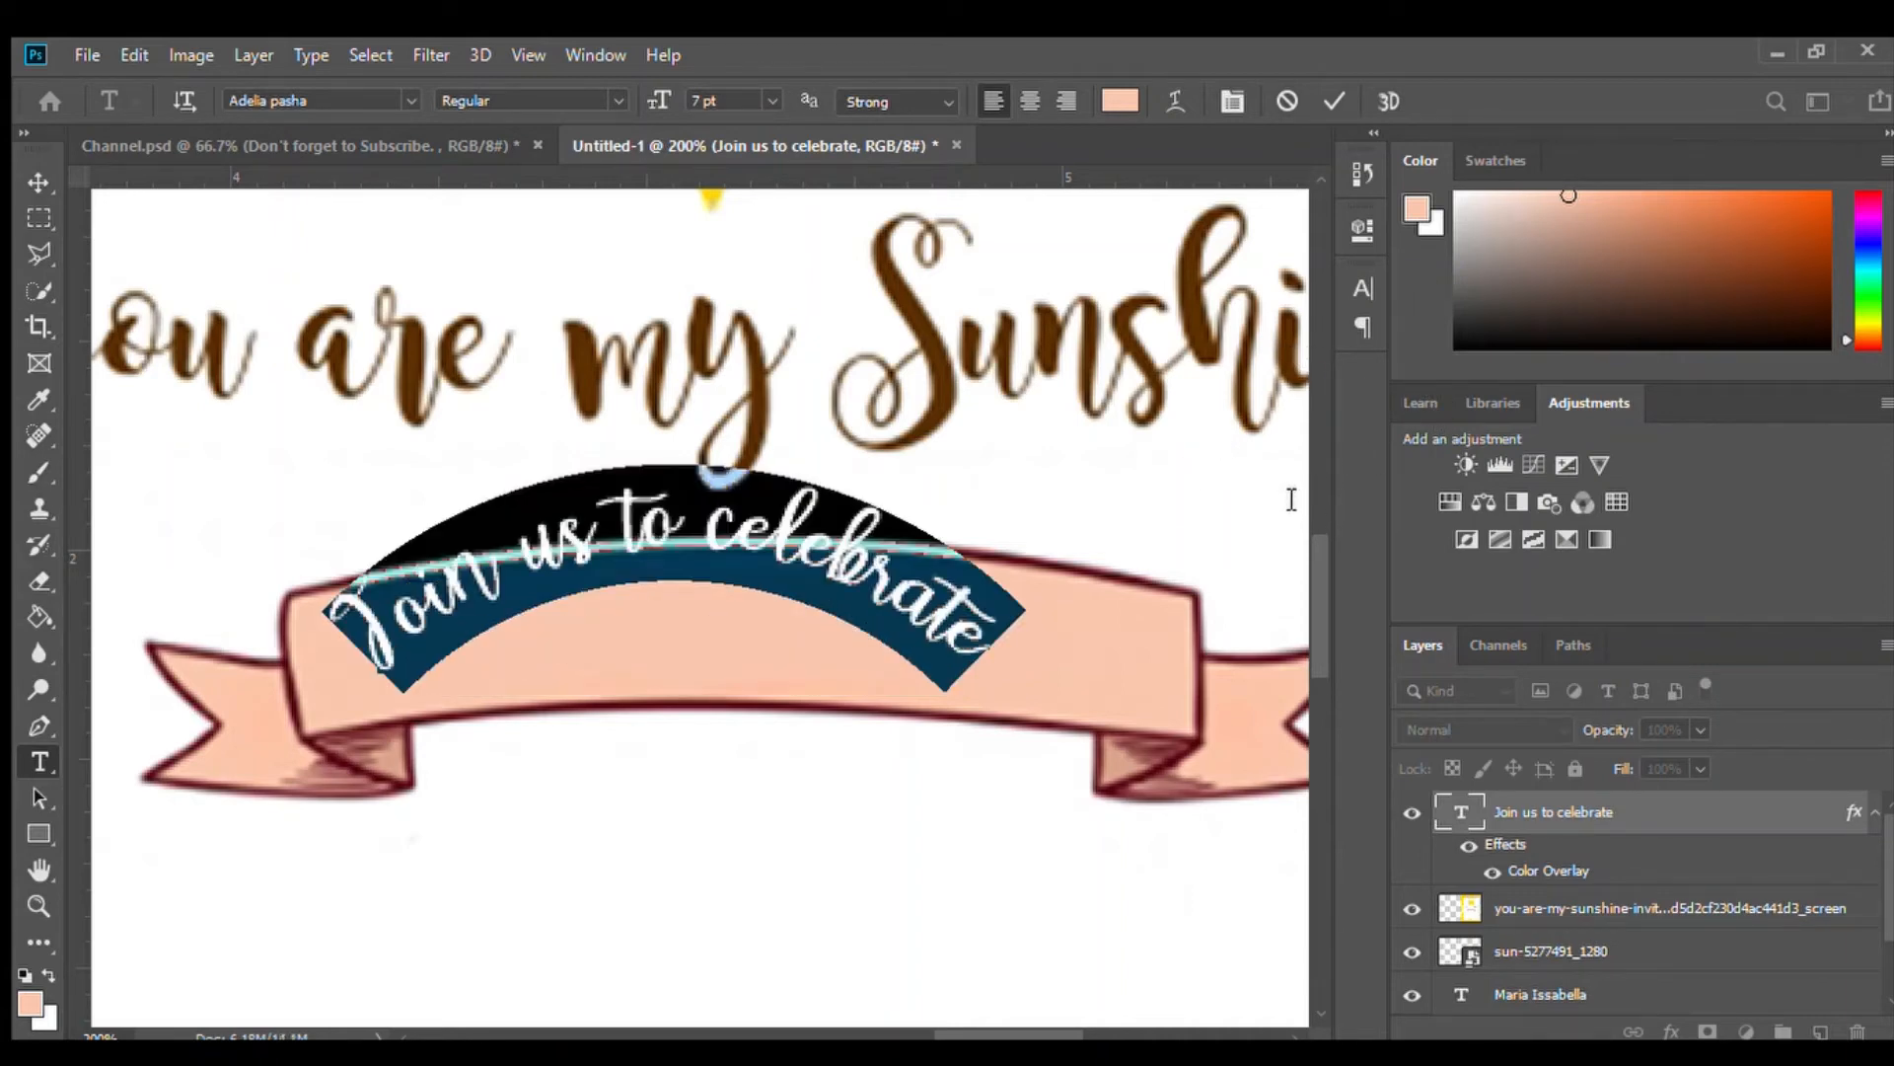
drag(1276, 484, 1224, 487)
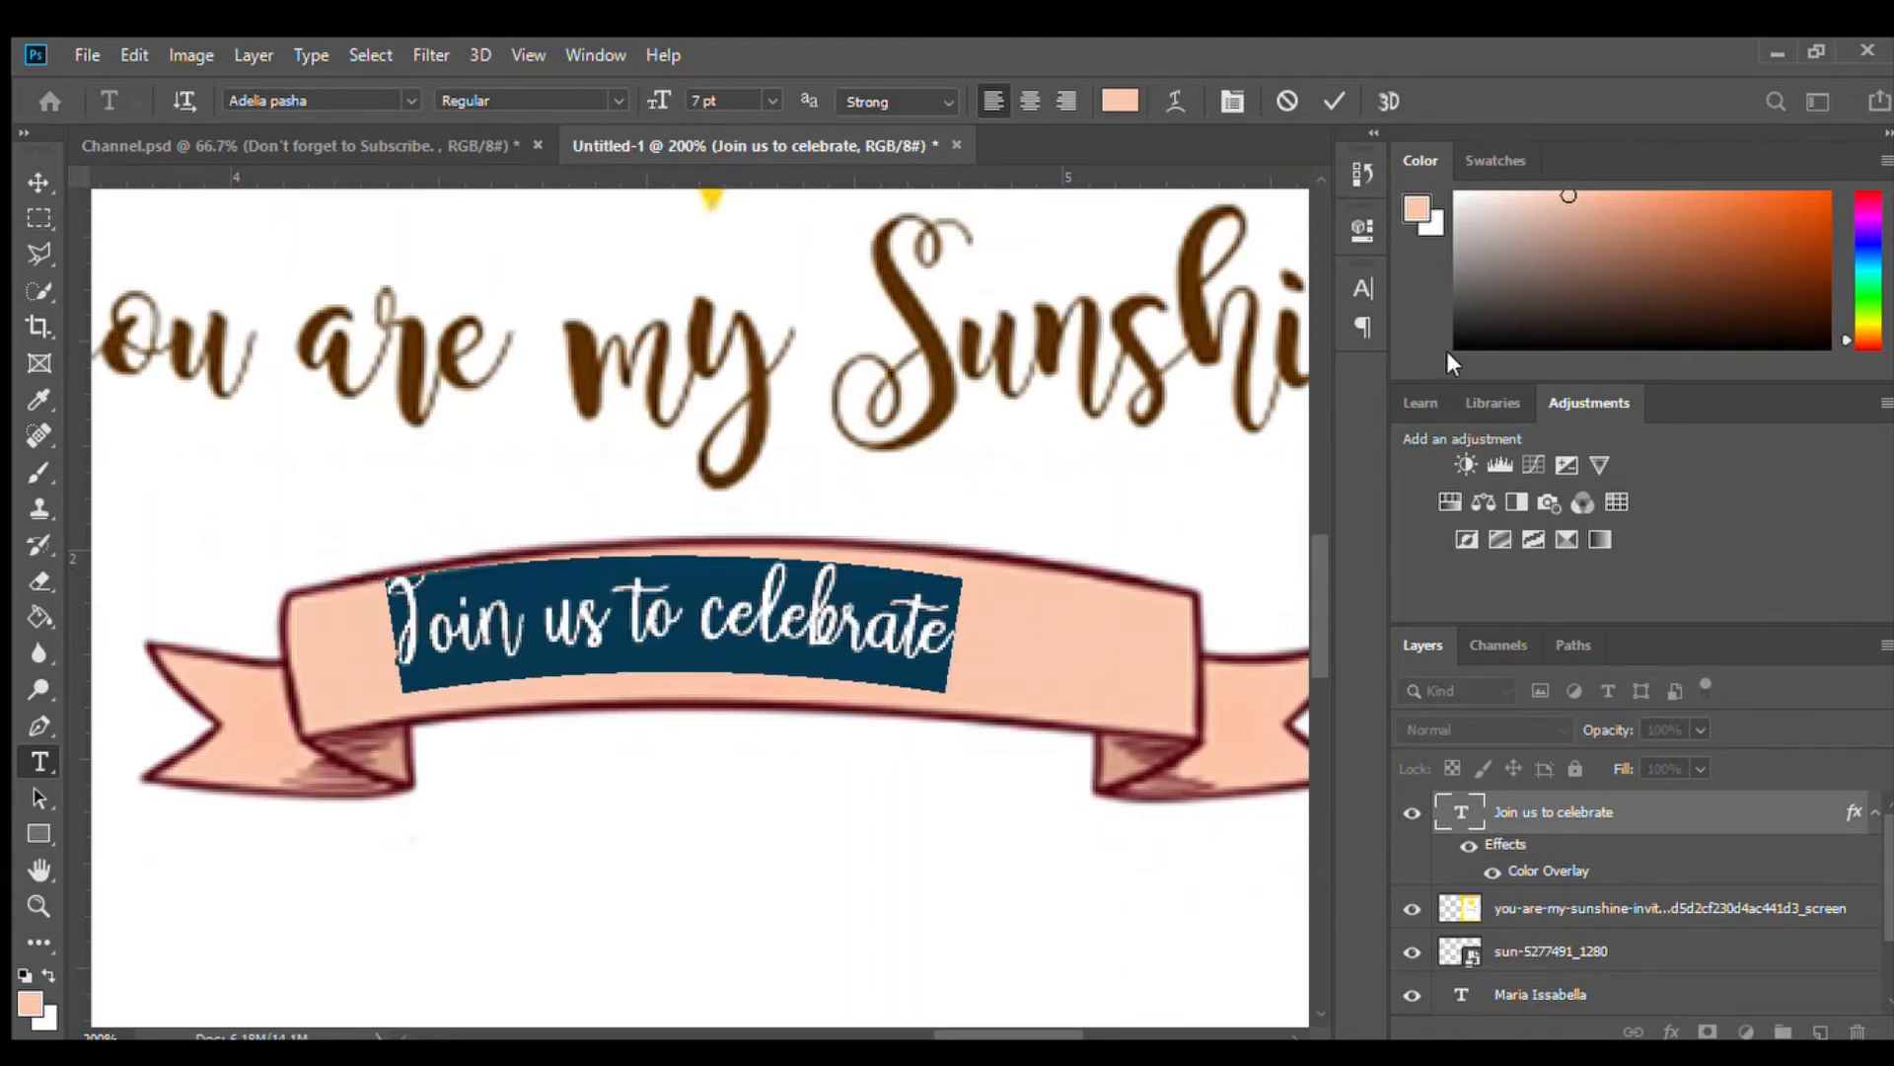
drag(867, 727, 939, 742)
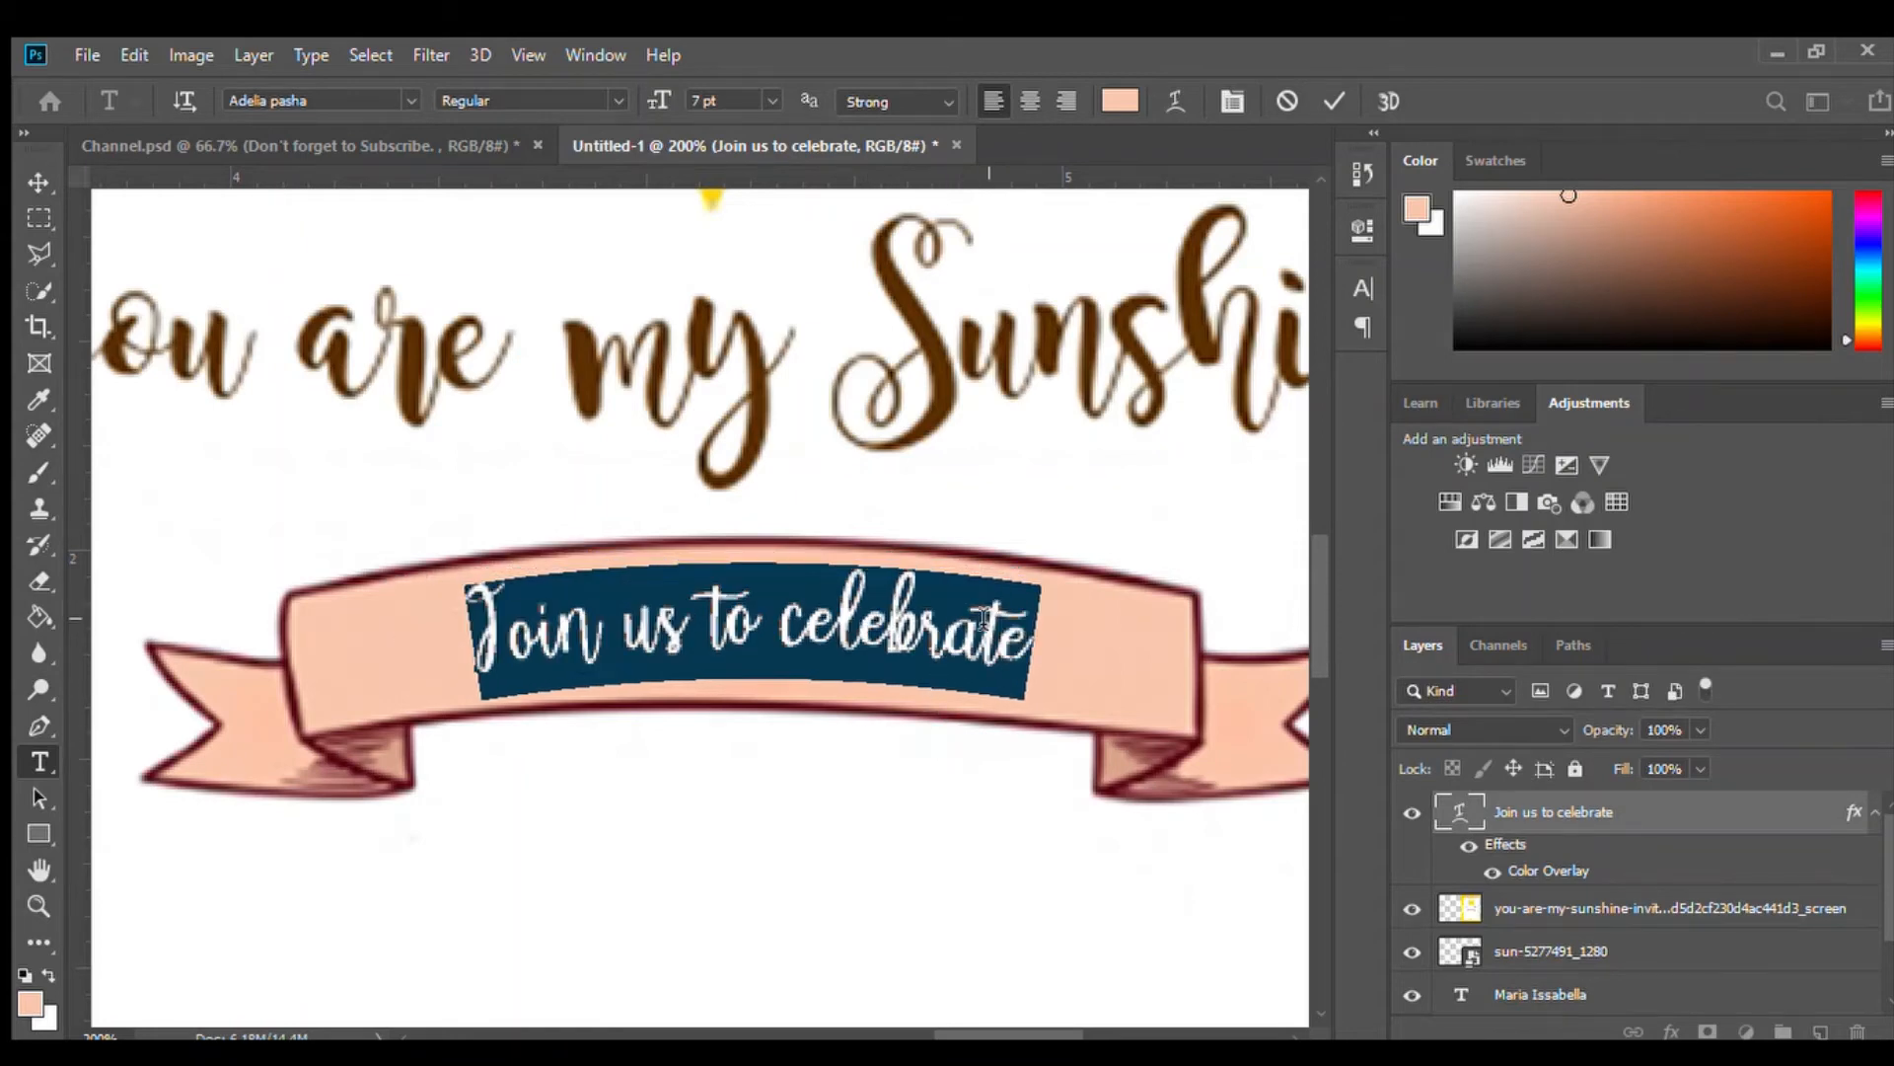
click(986, 621)
click(39, 218)
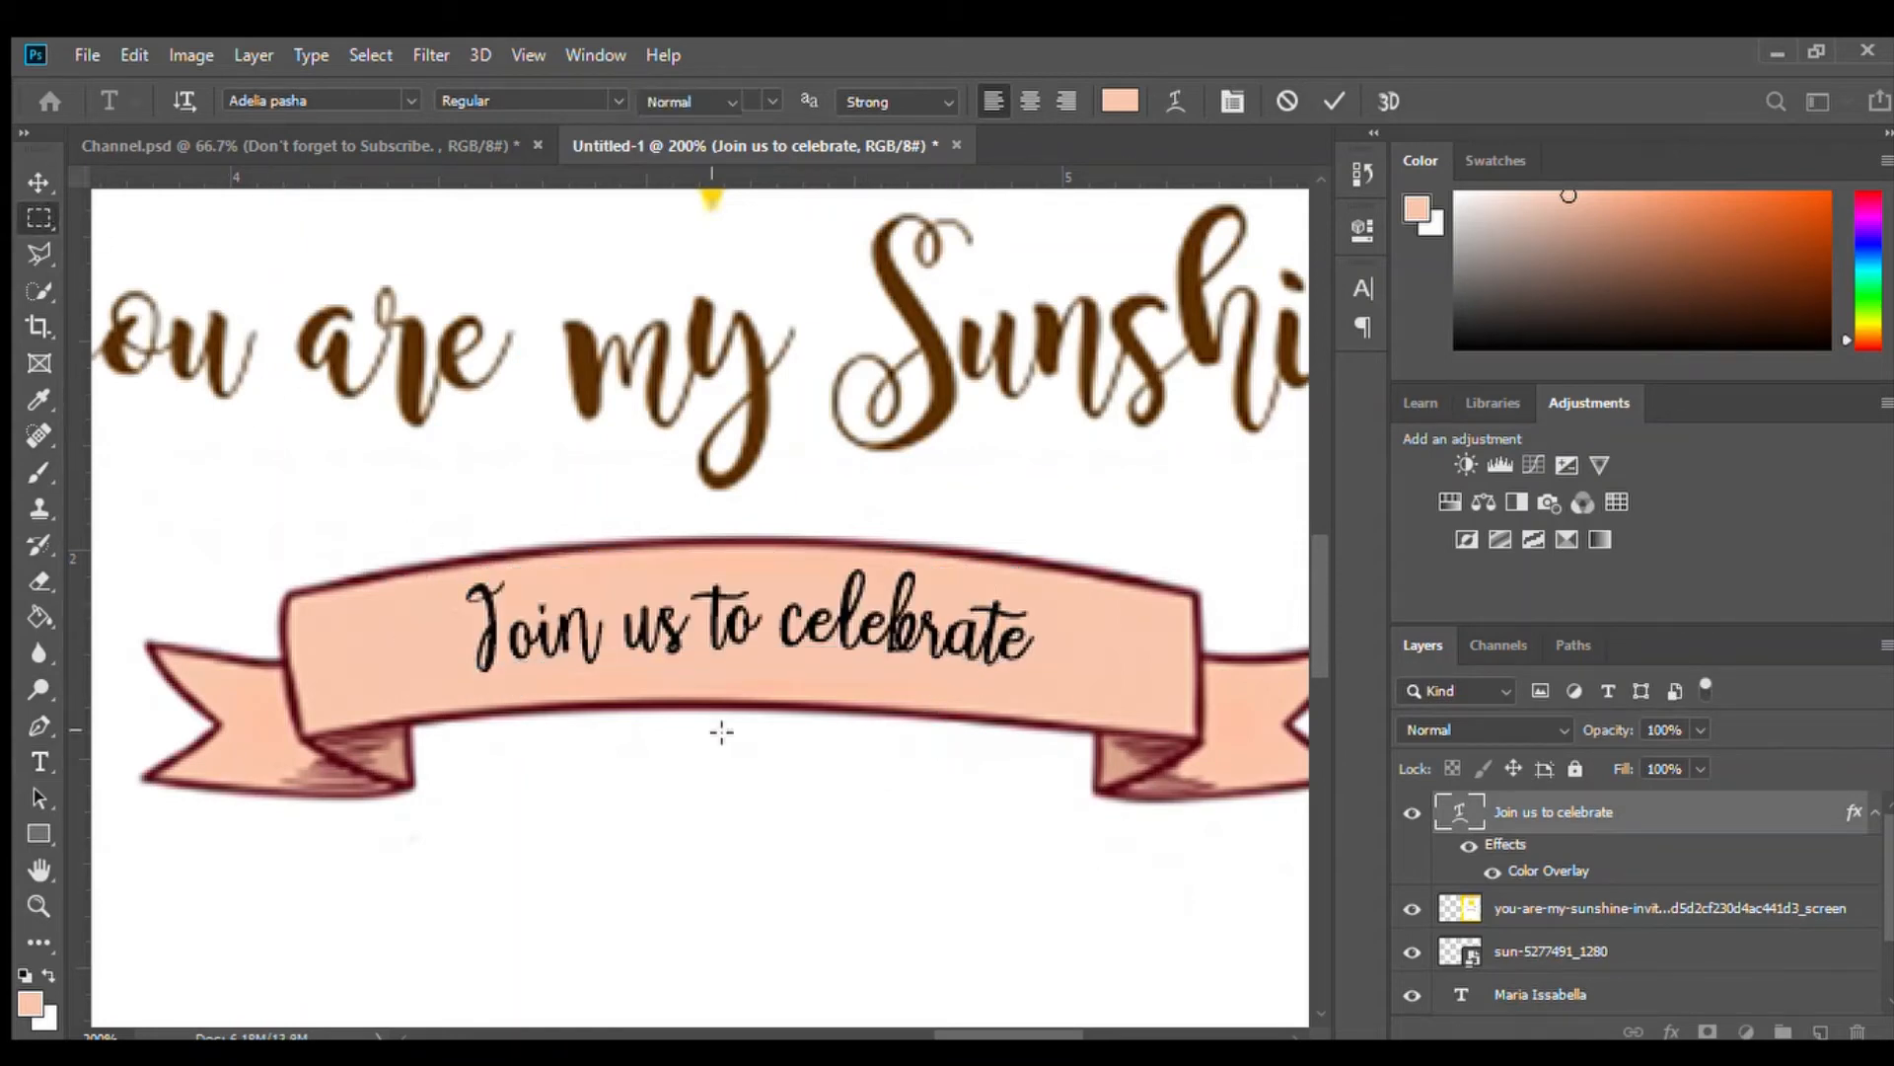
key(z)
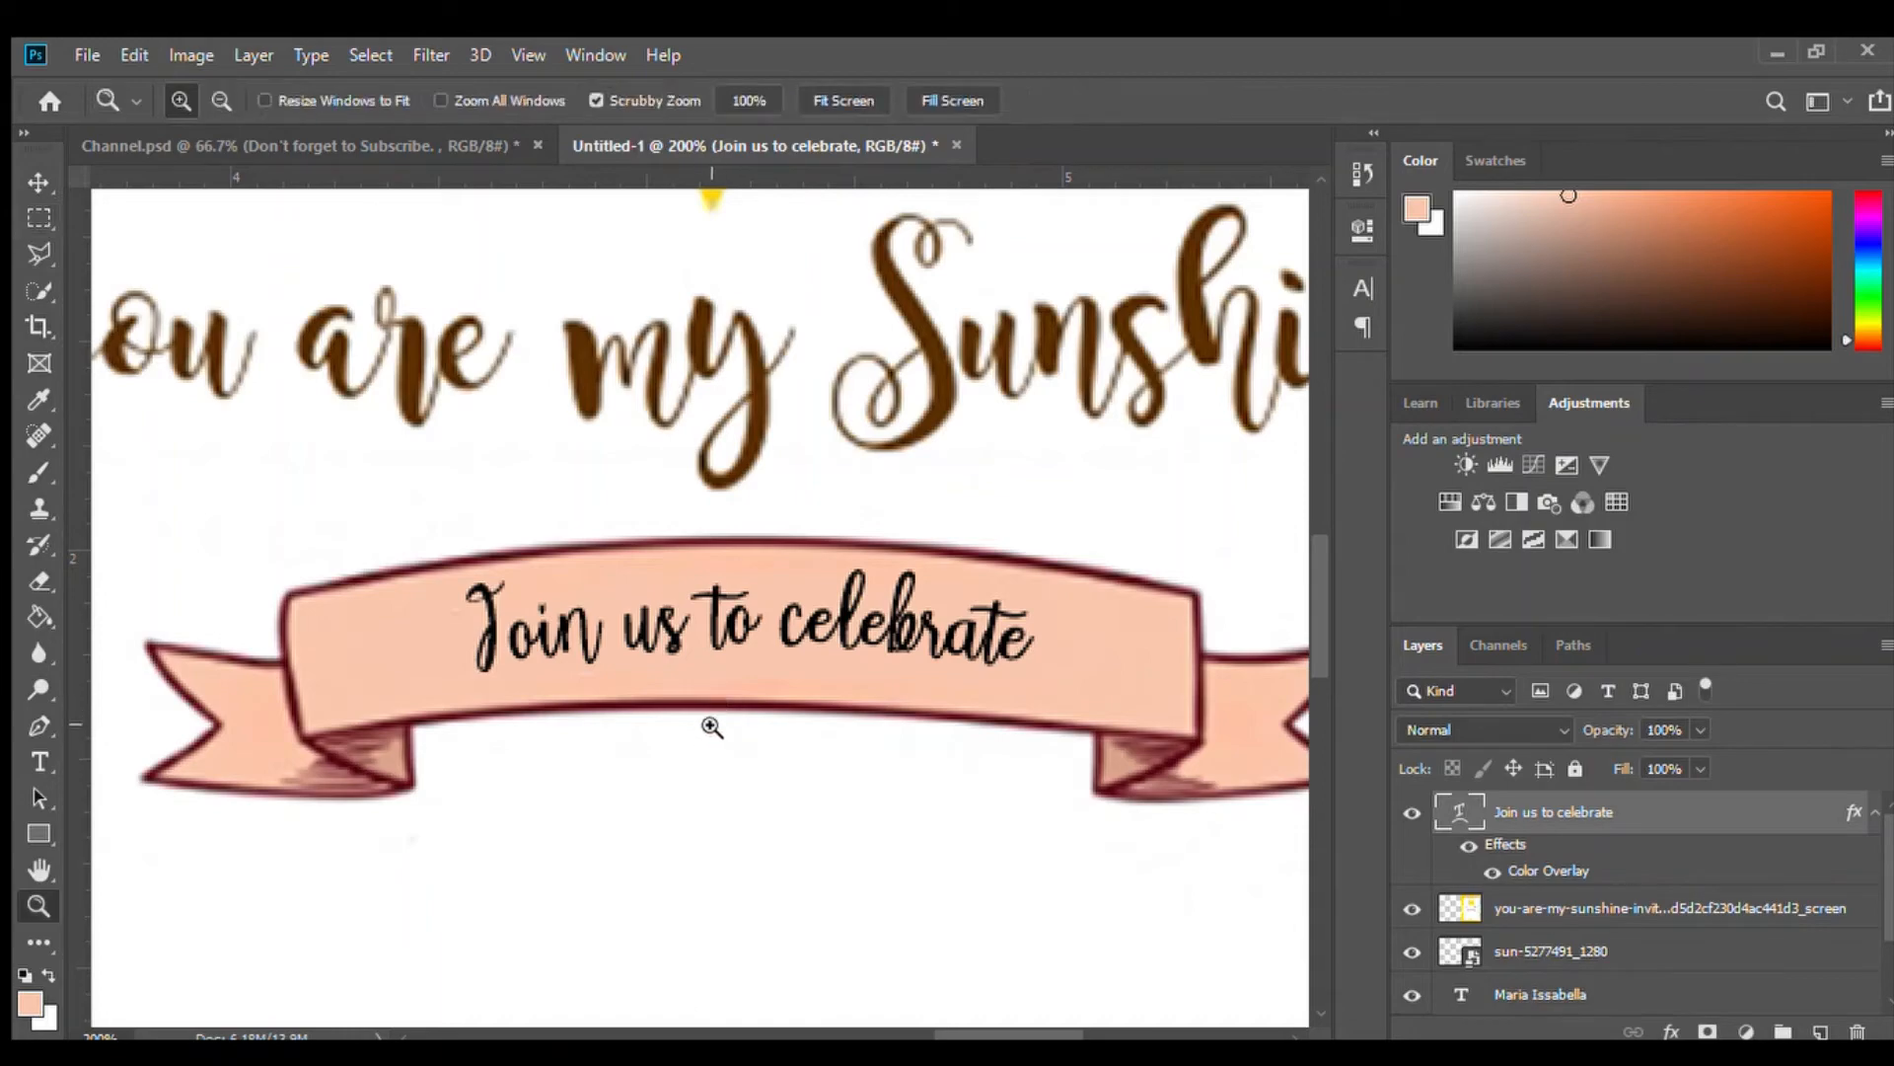
key(alt)
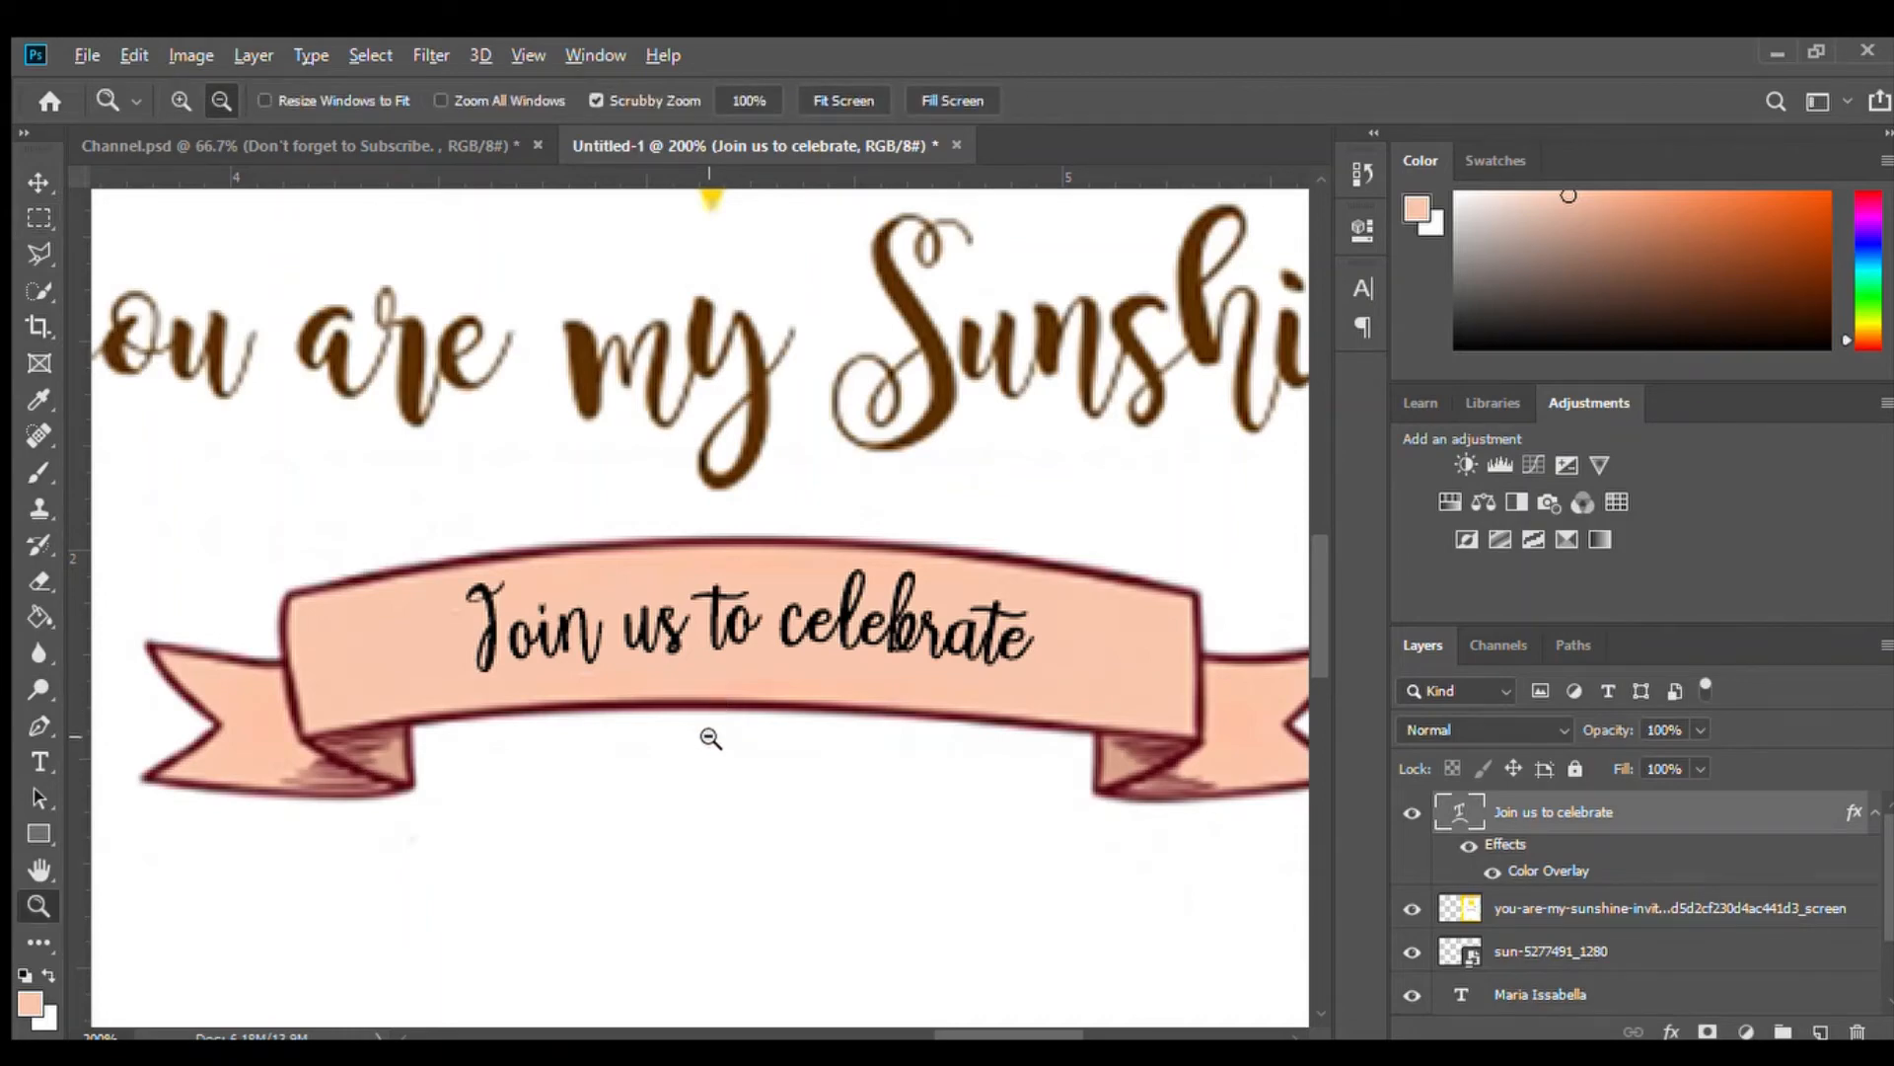
drag(710, 738, 731, 766)
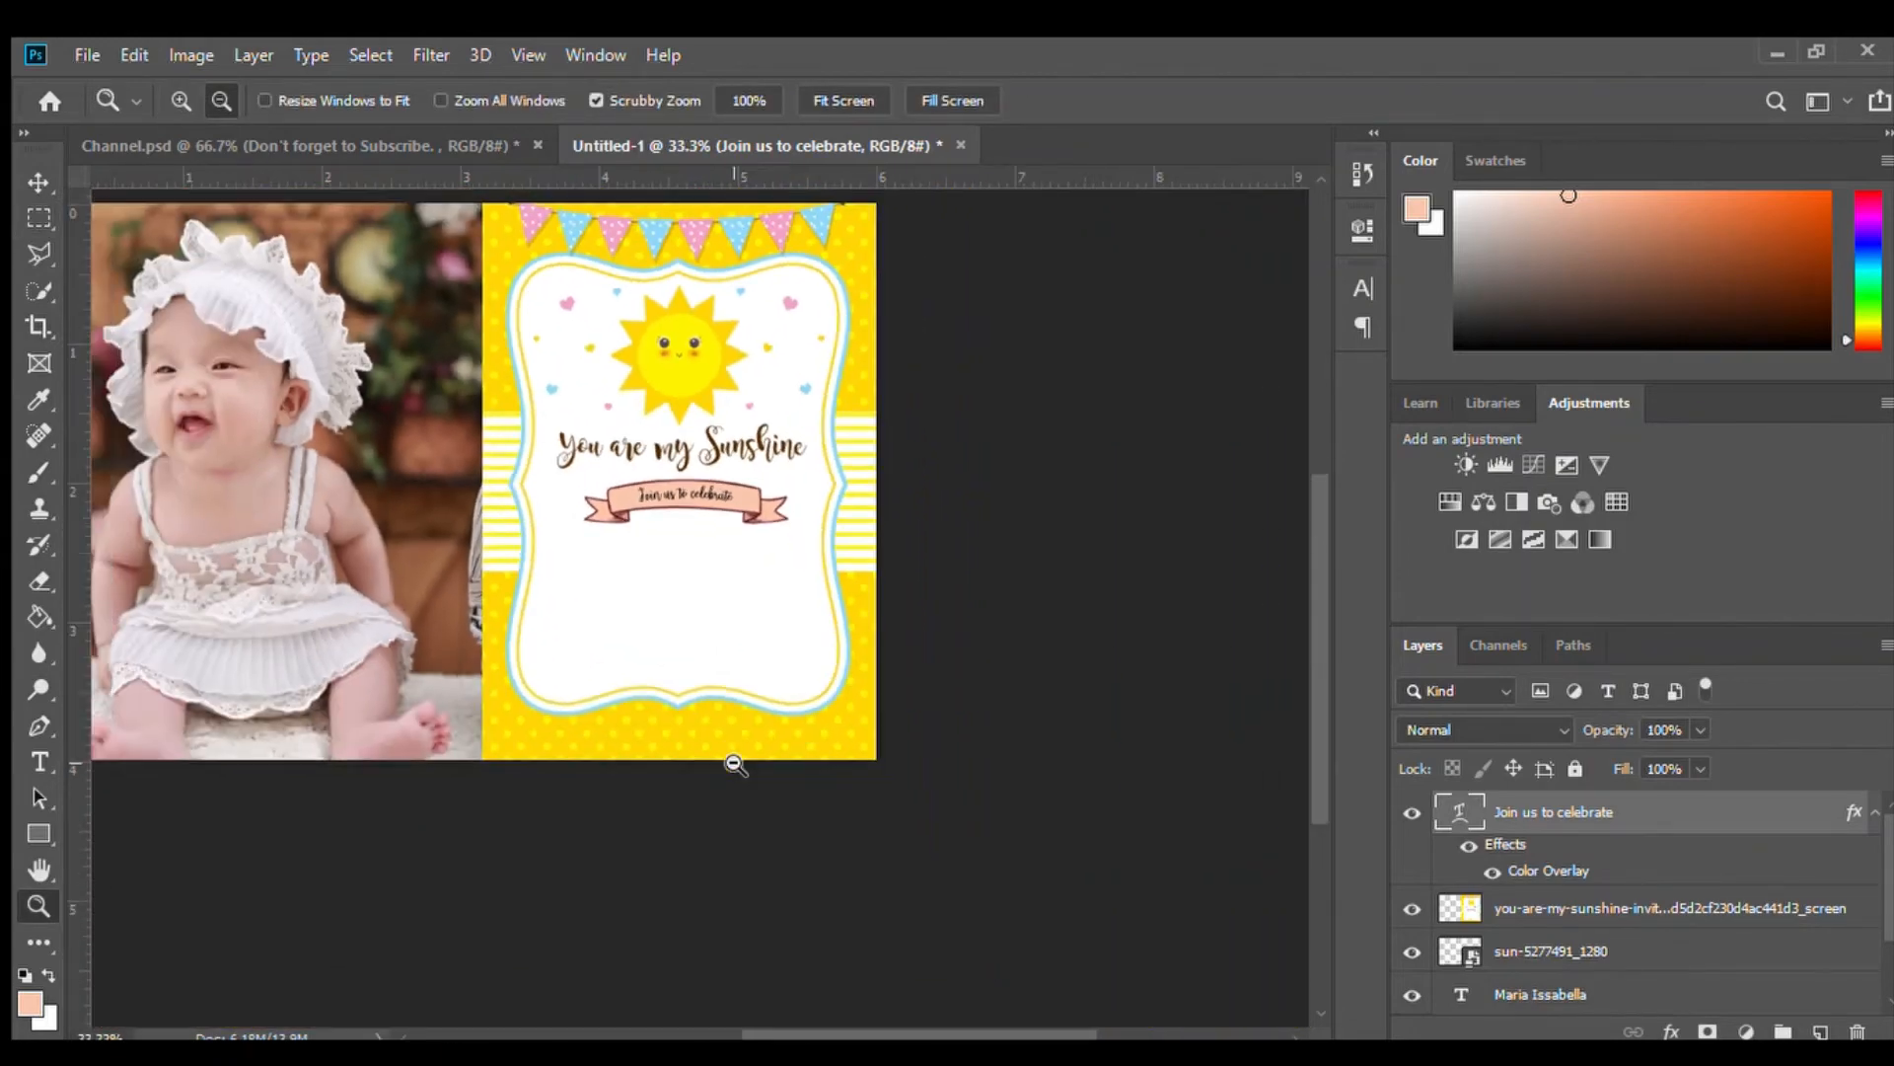
Add the baby's name below the banner and replace the lowercase i with a capital I
scroll(763, 555, up, 1)
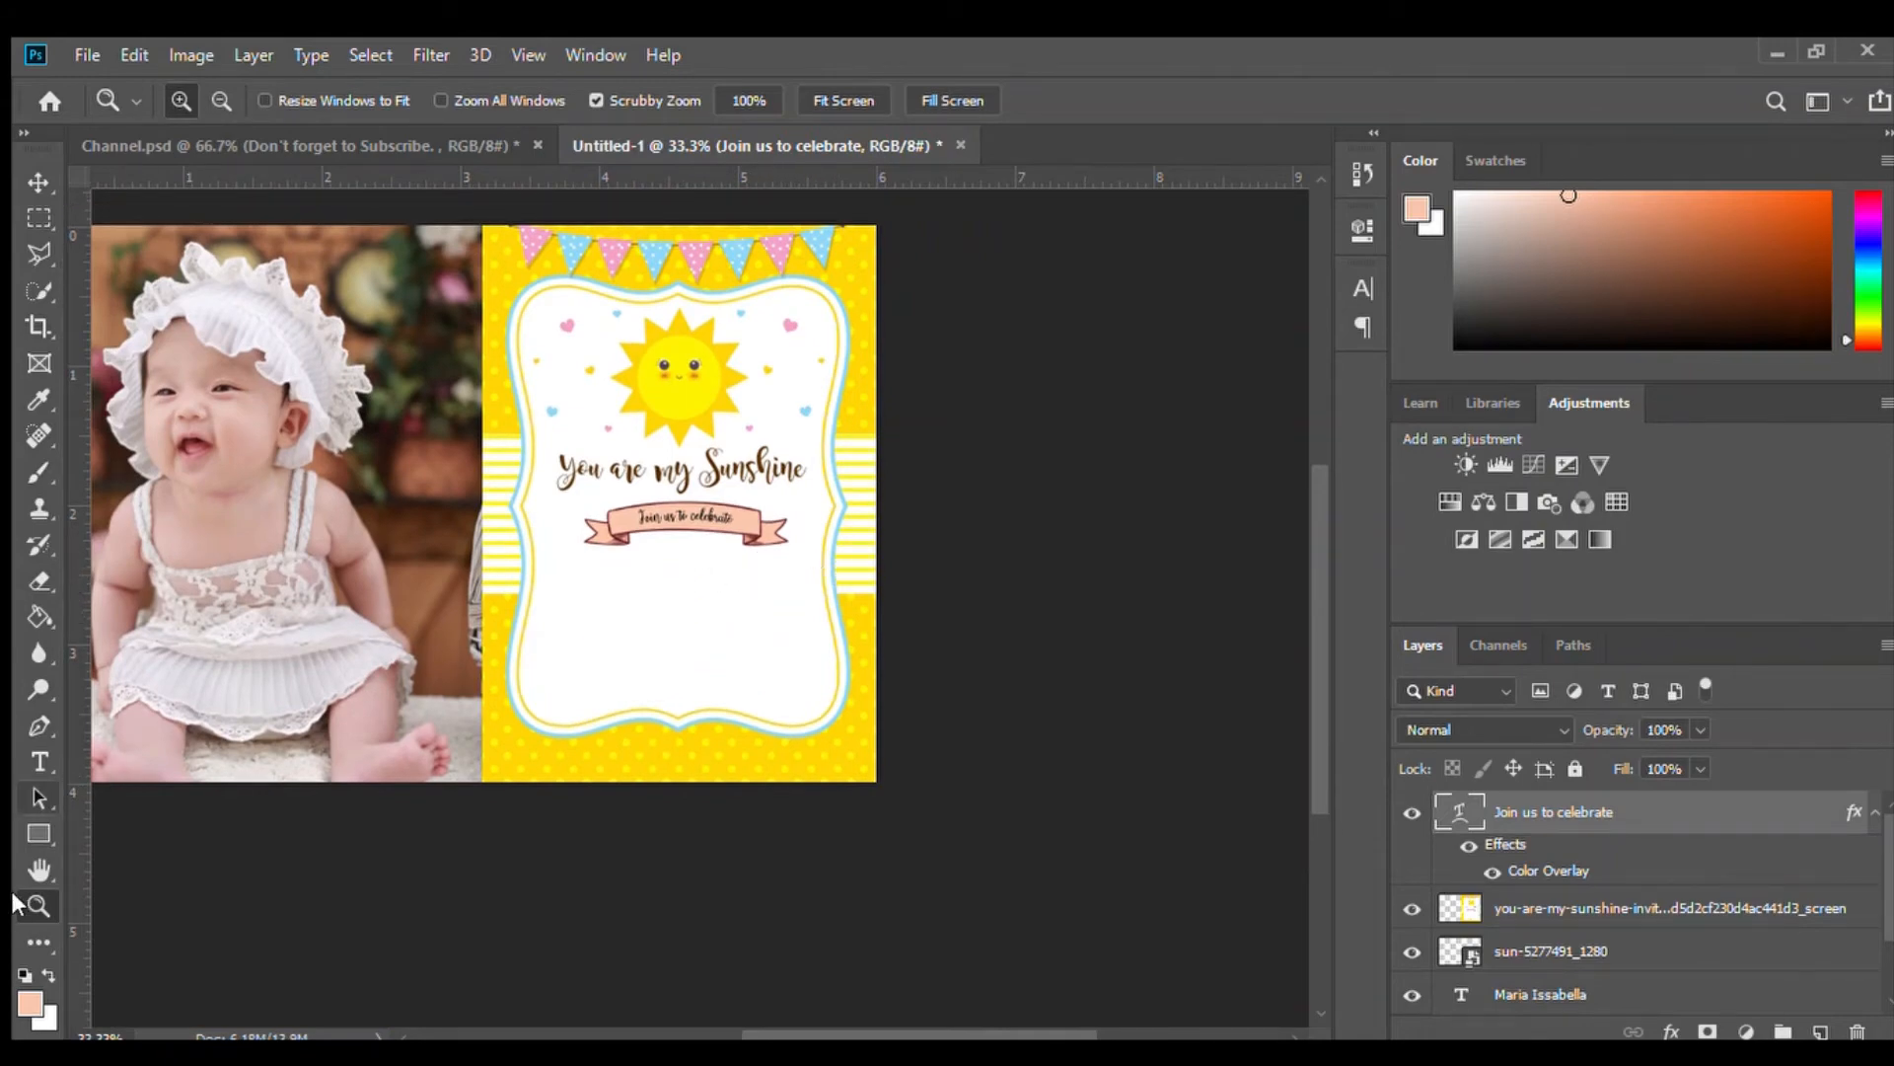
click(40, 761)
click(552, 599)
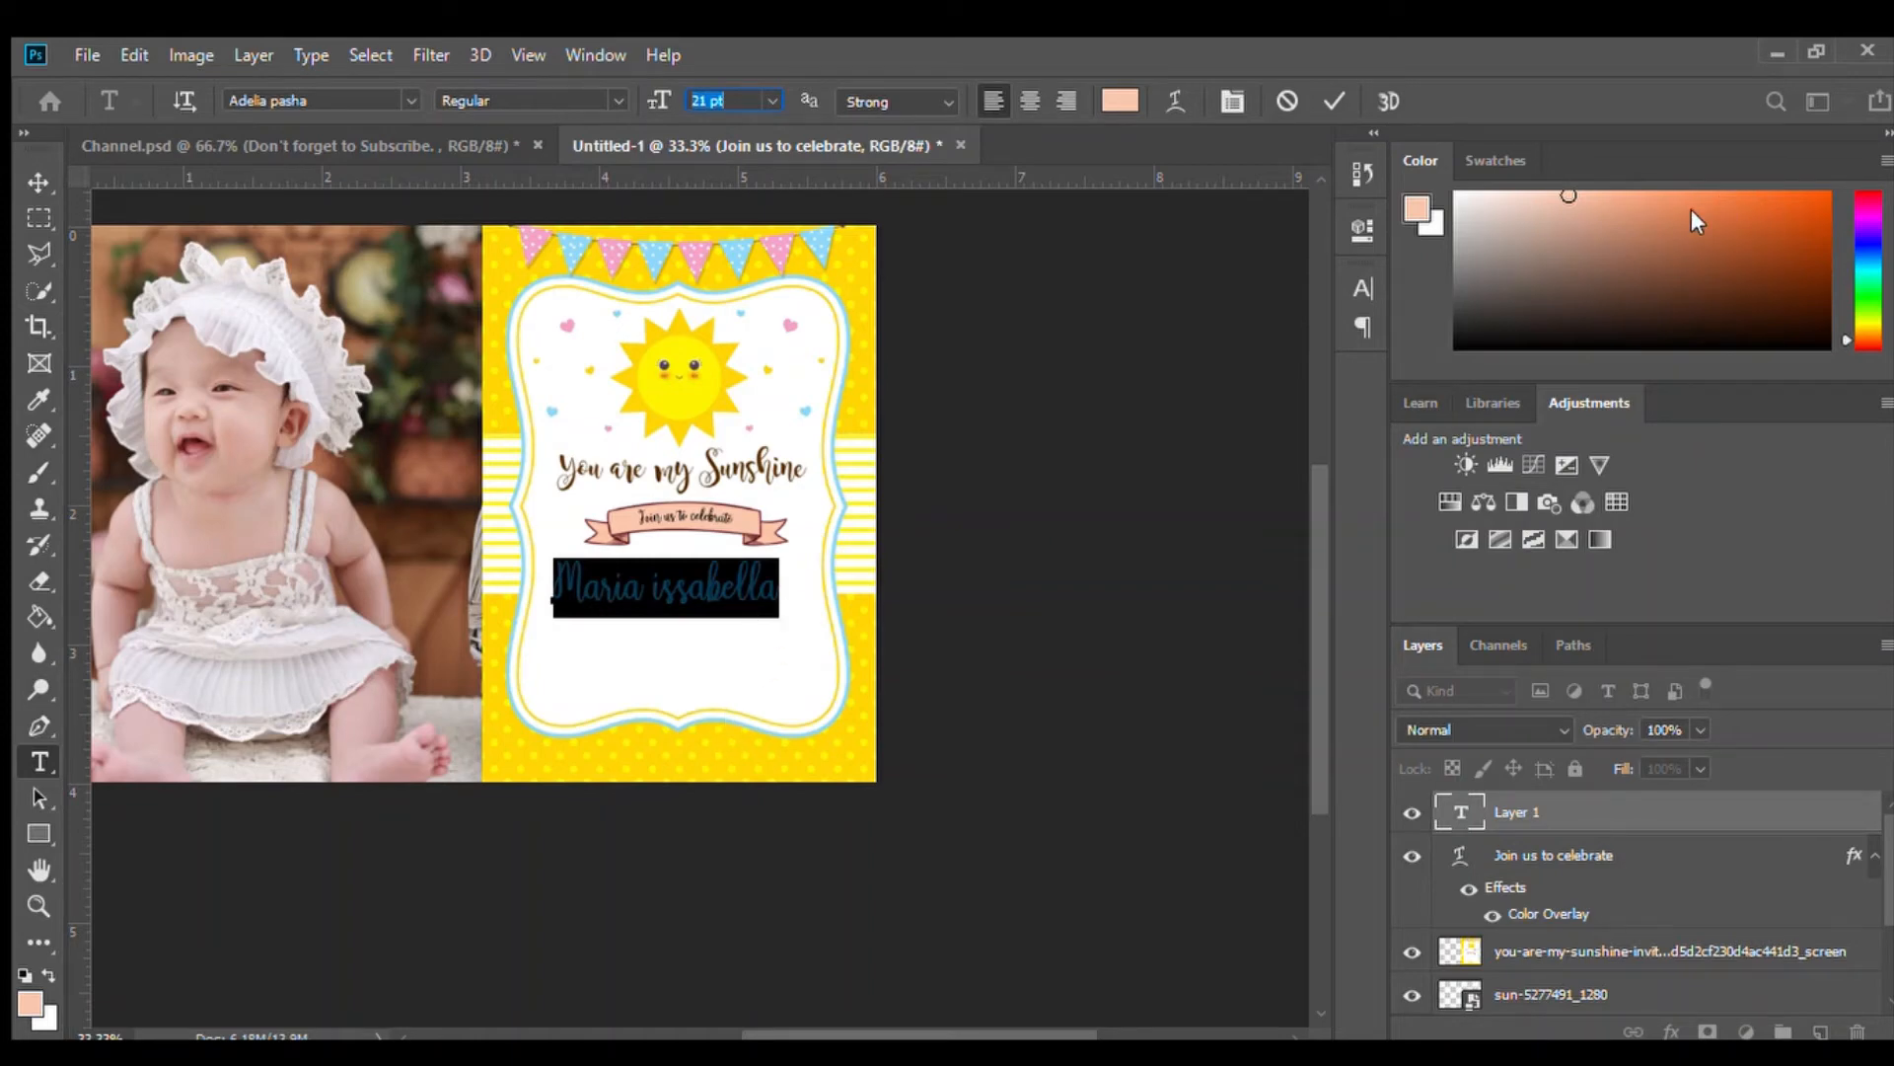
click(708, 586)
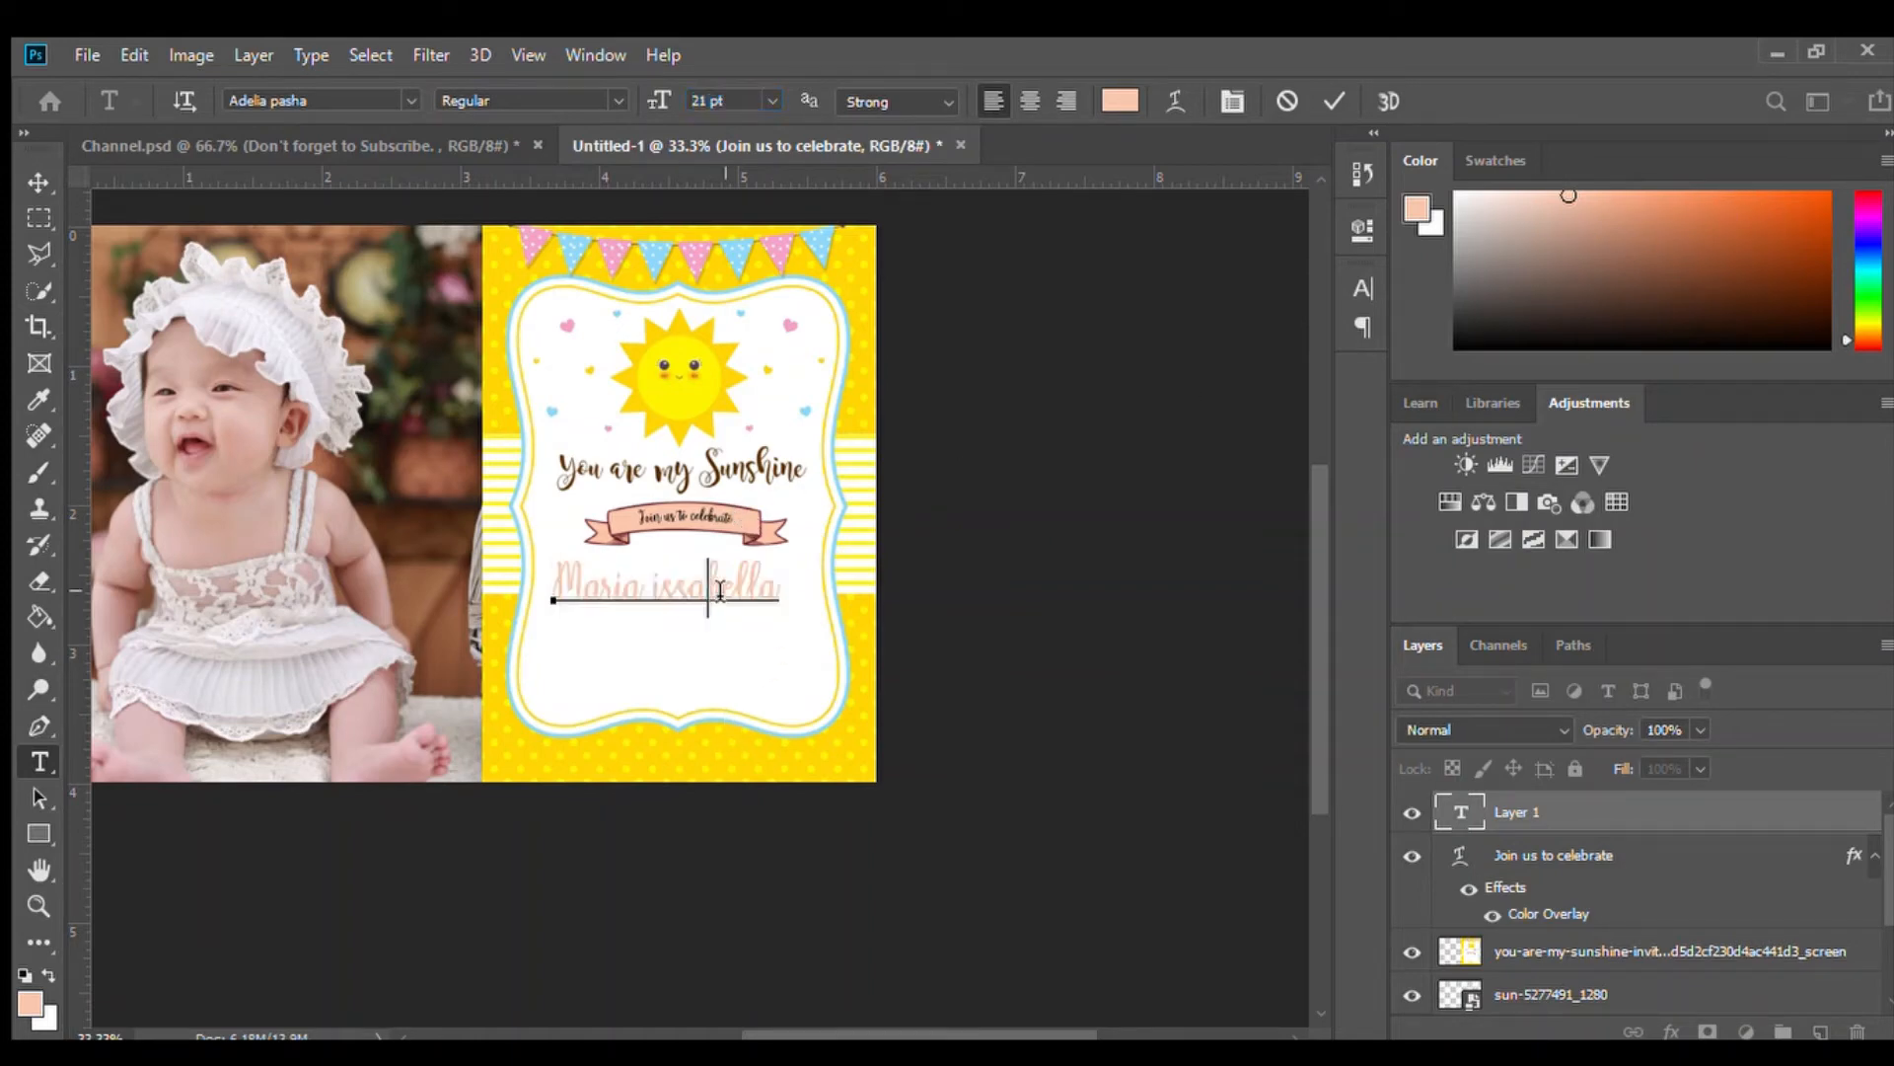
click(661, 597)
key(BackSpace)
text(I)
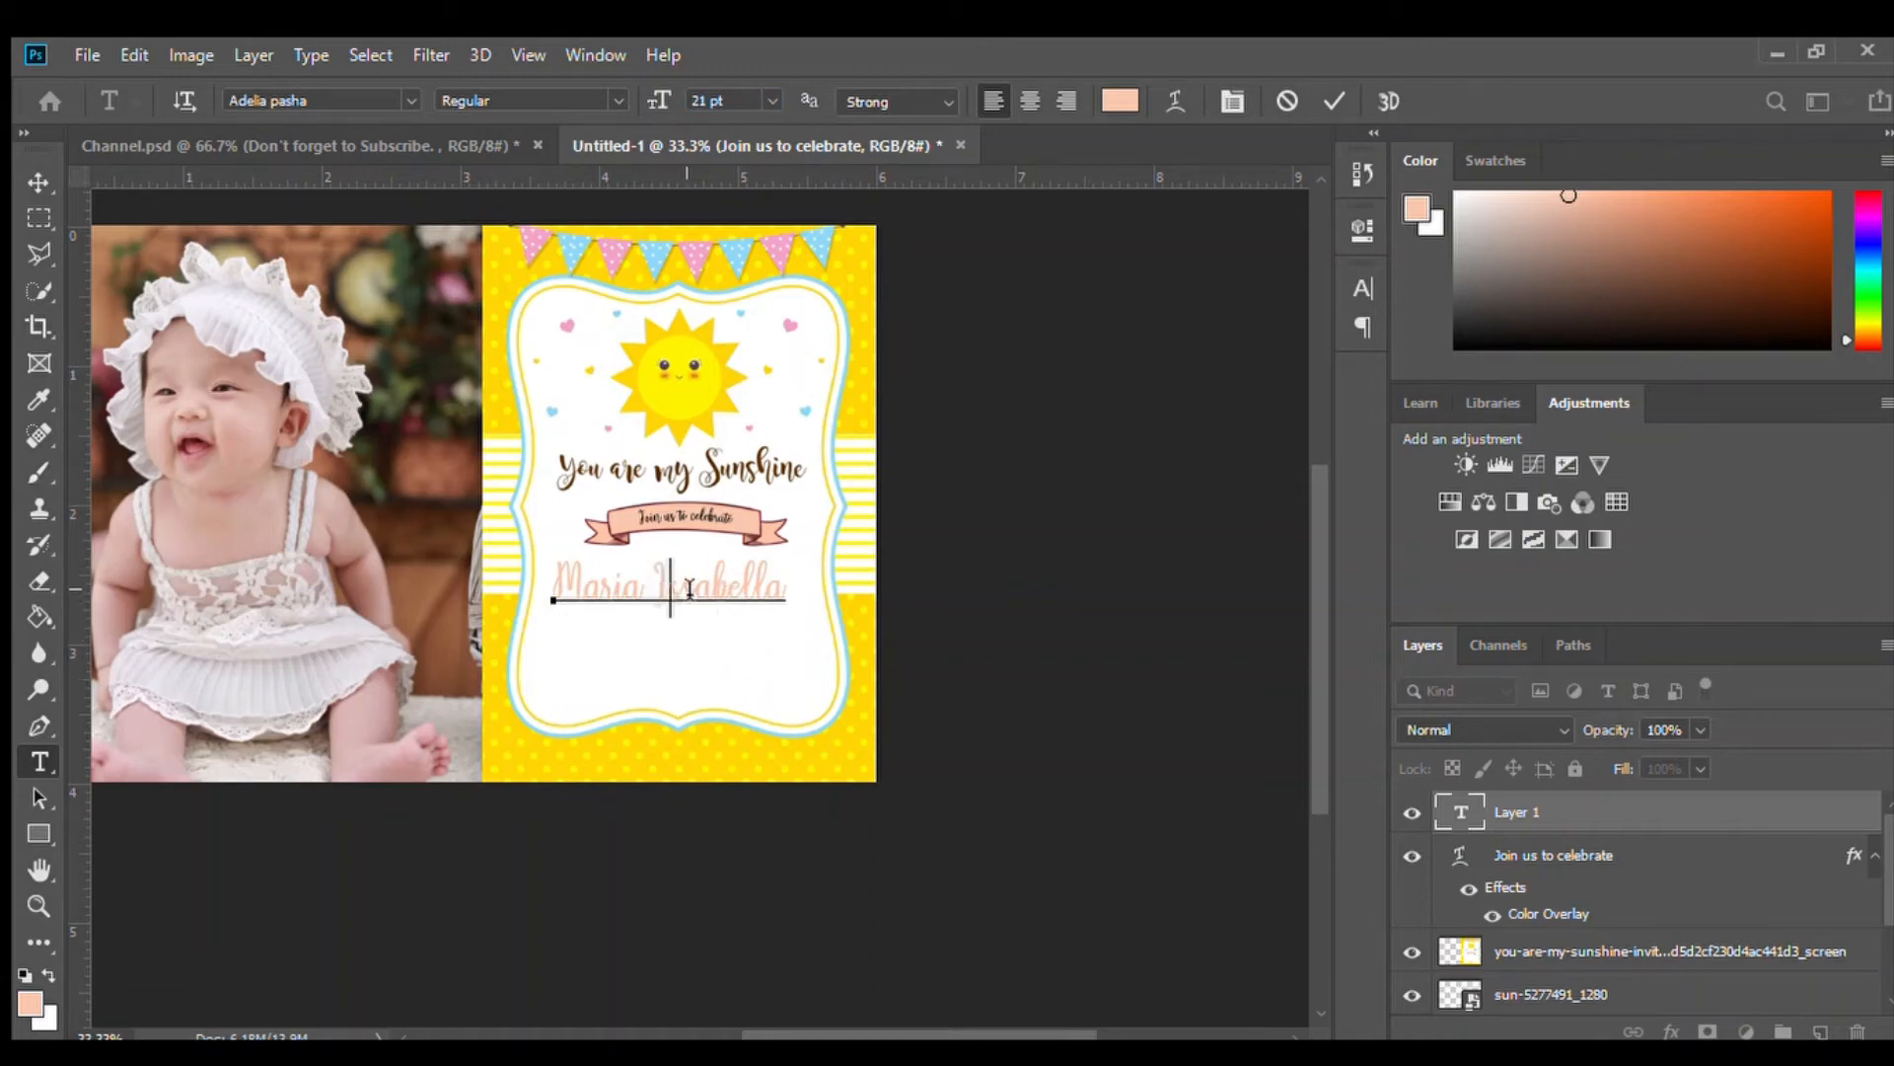
click(1571, 813)
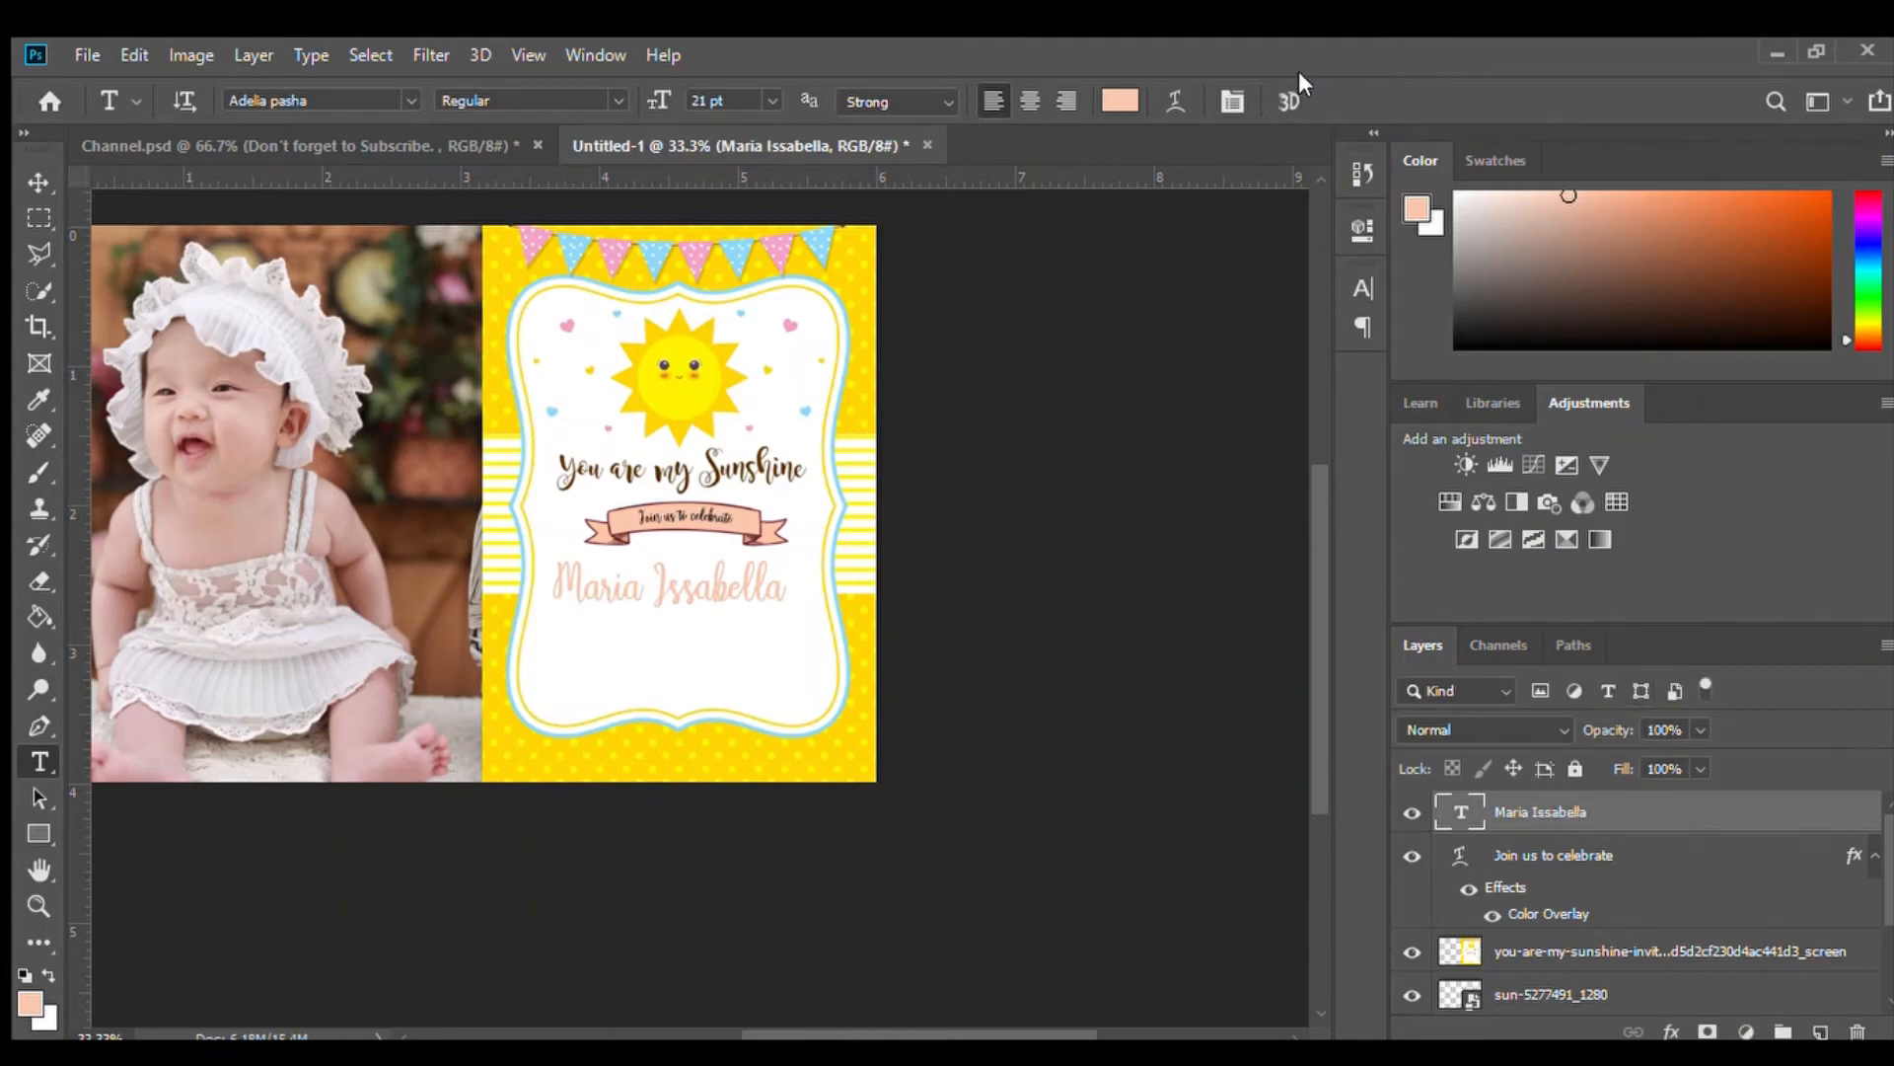
key(h)
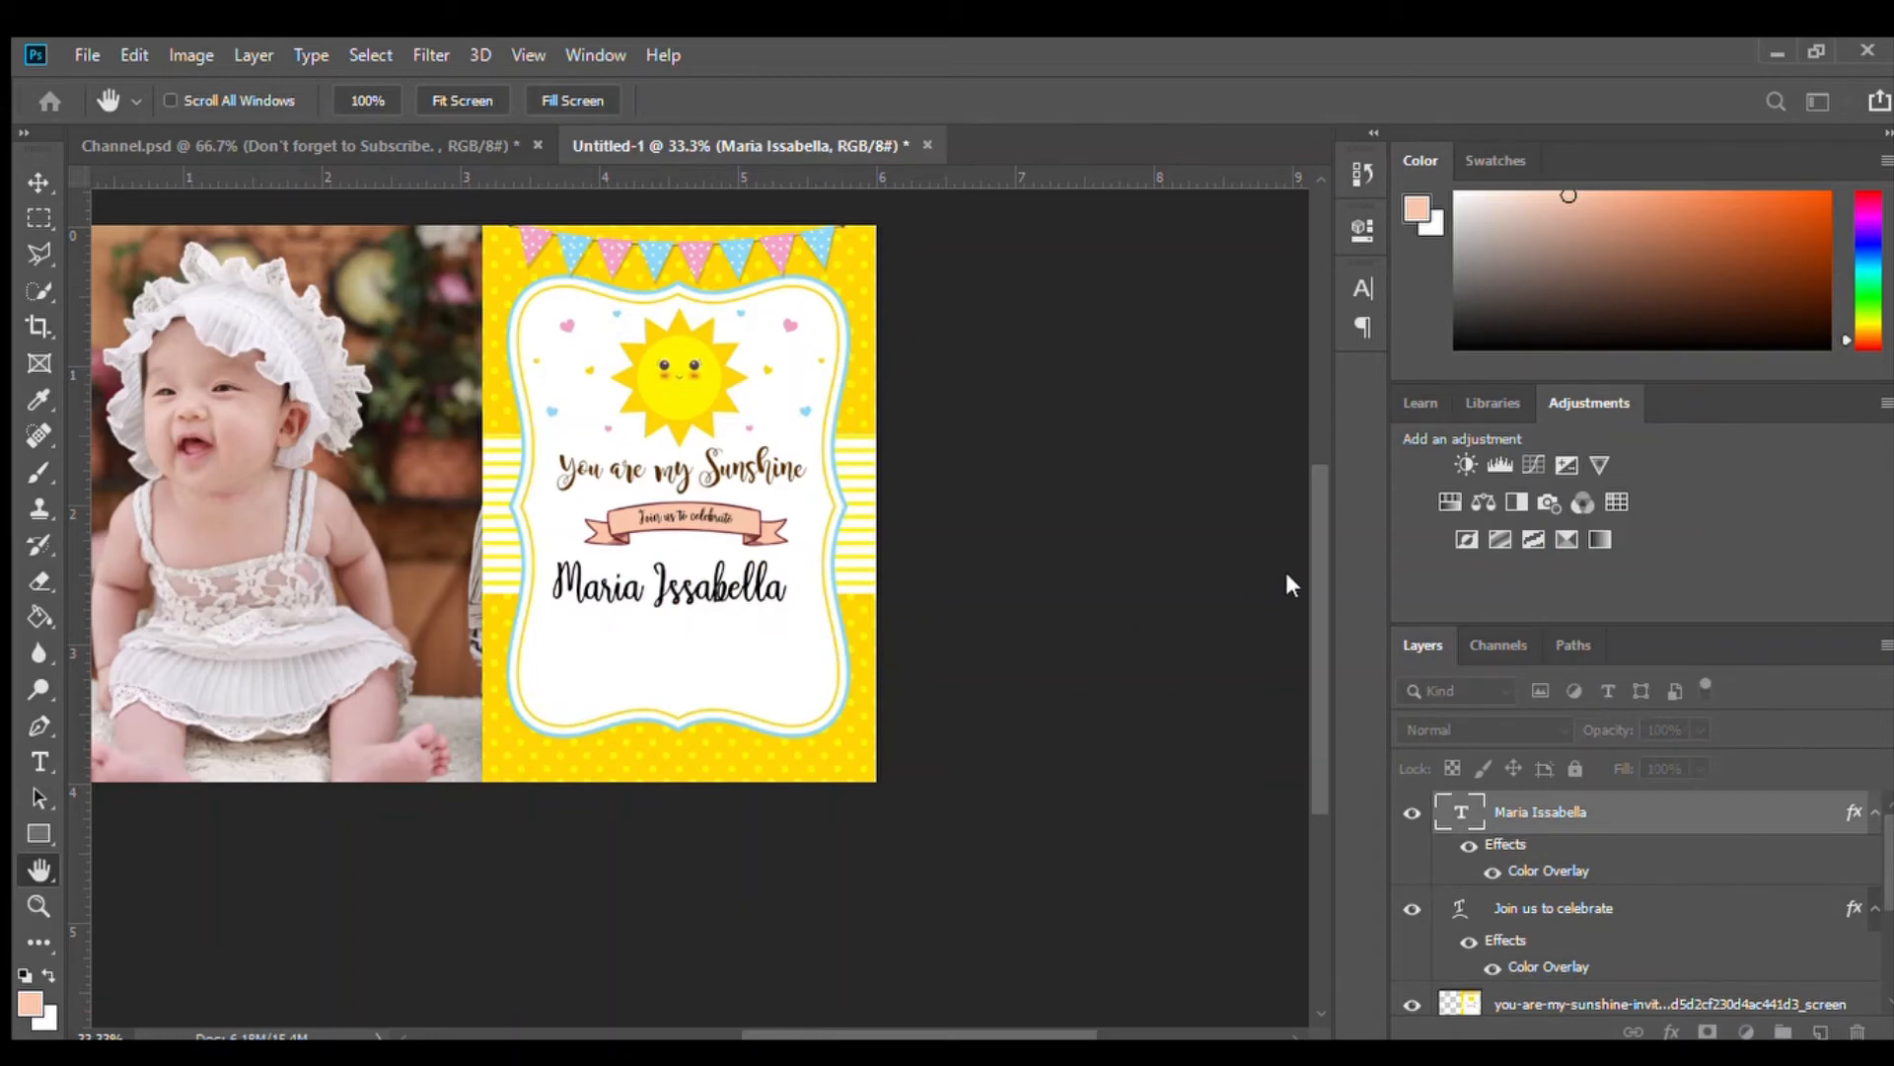
Give the name a Color Overlay sampled from the pink bunting, a Drop Shadow and a white Stroke
key(i)
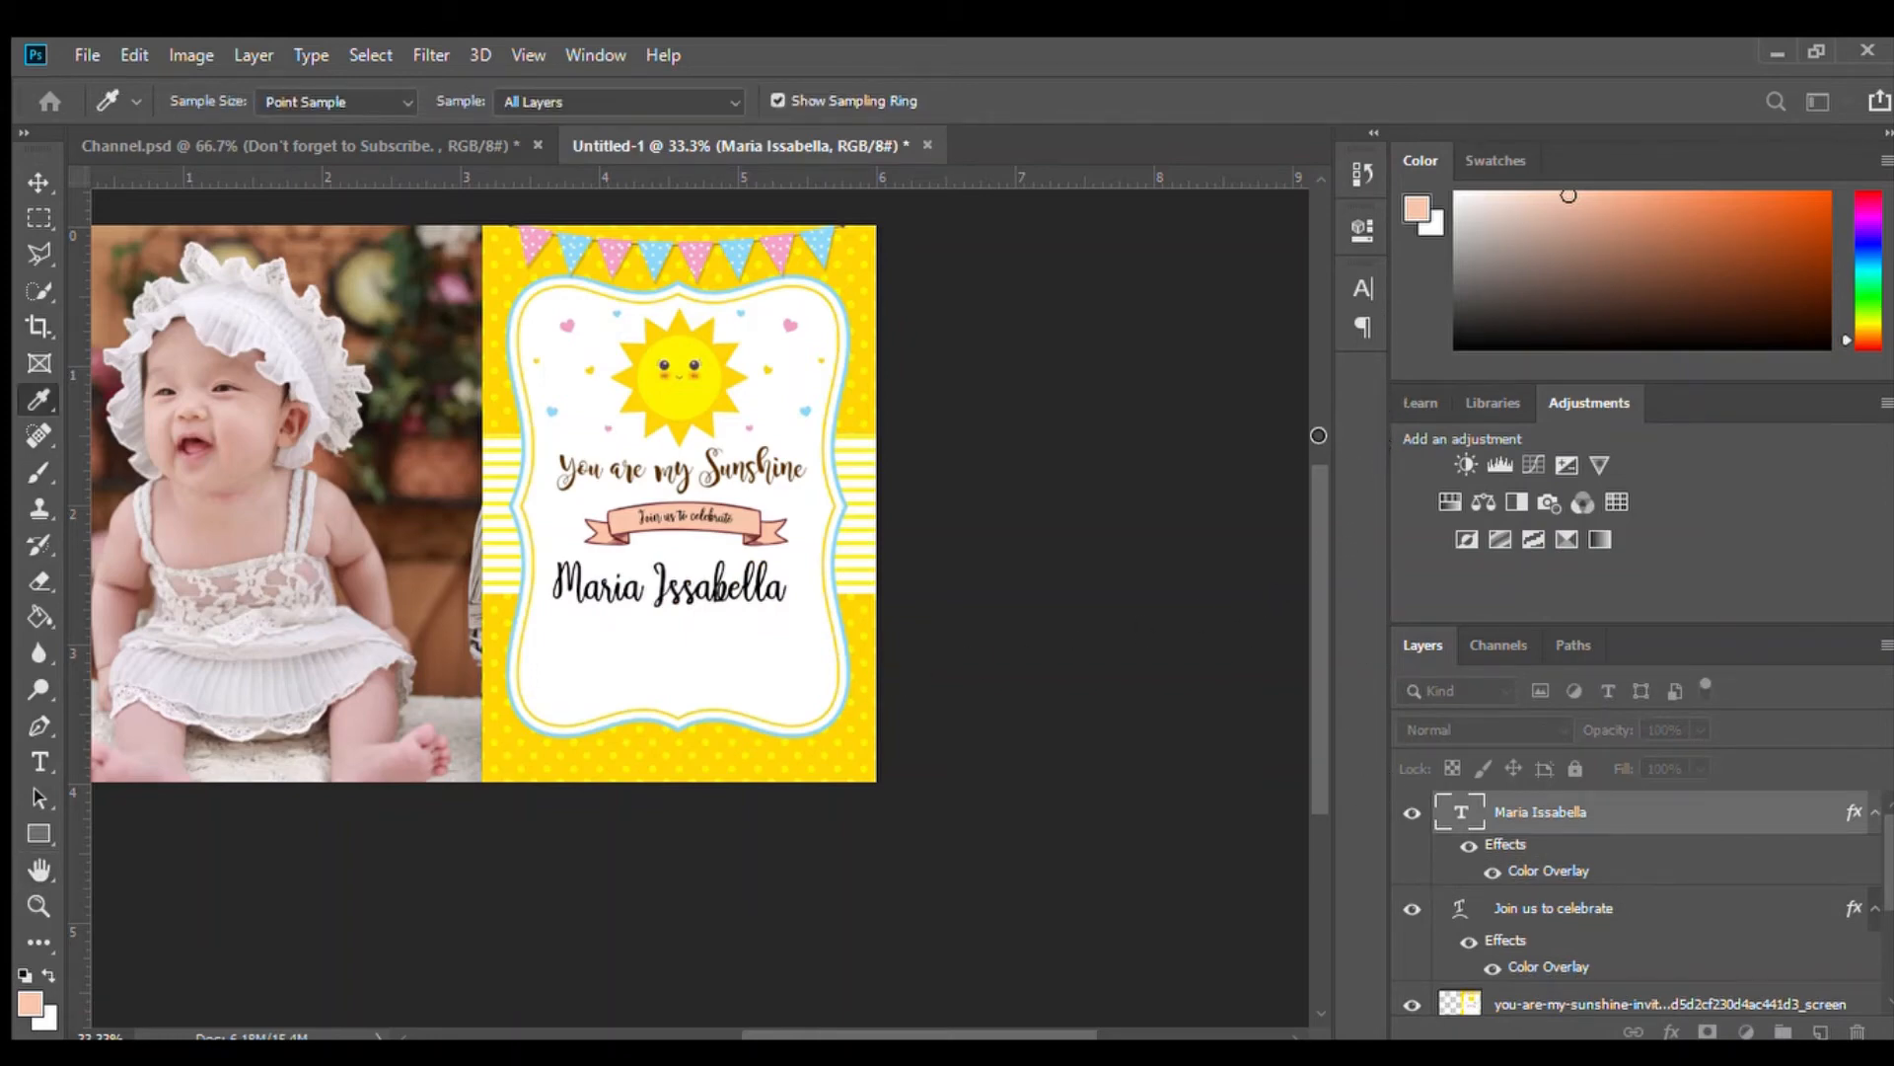
click(1342, 443)
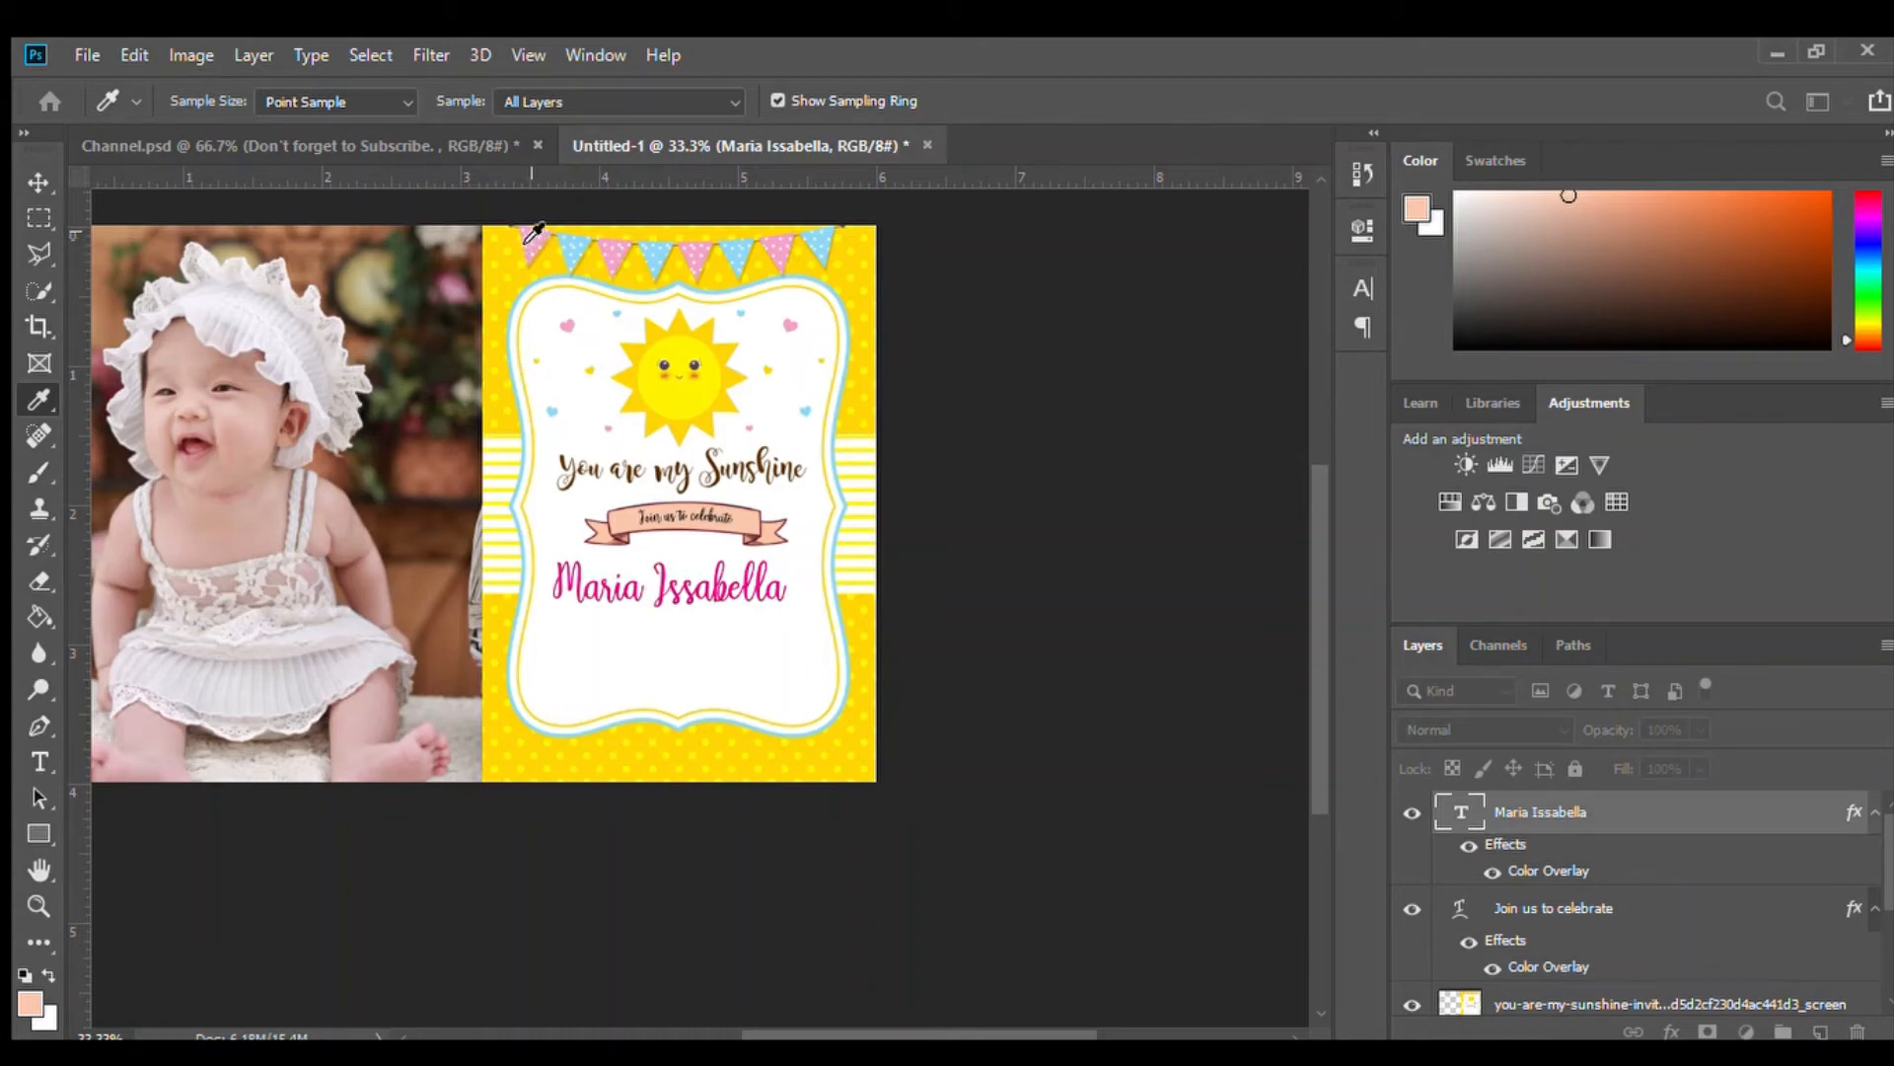
click(524, 239)
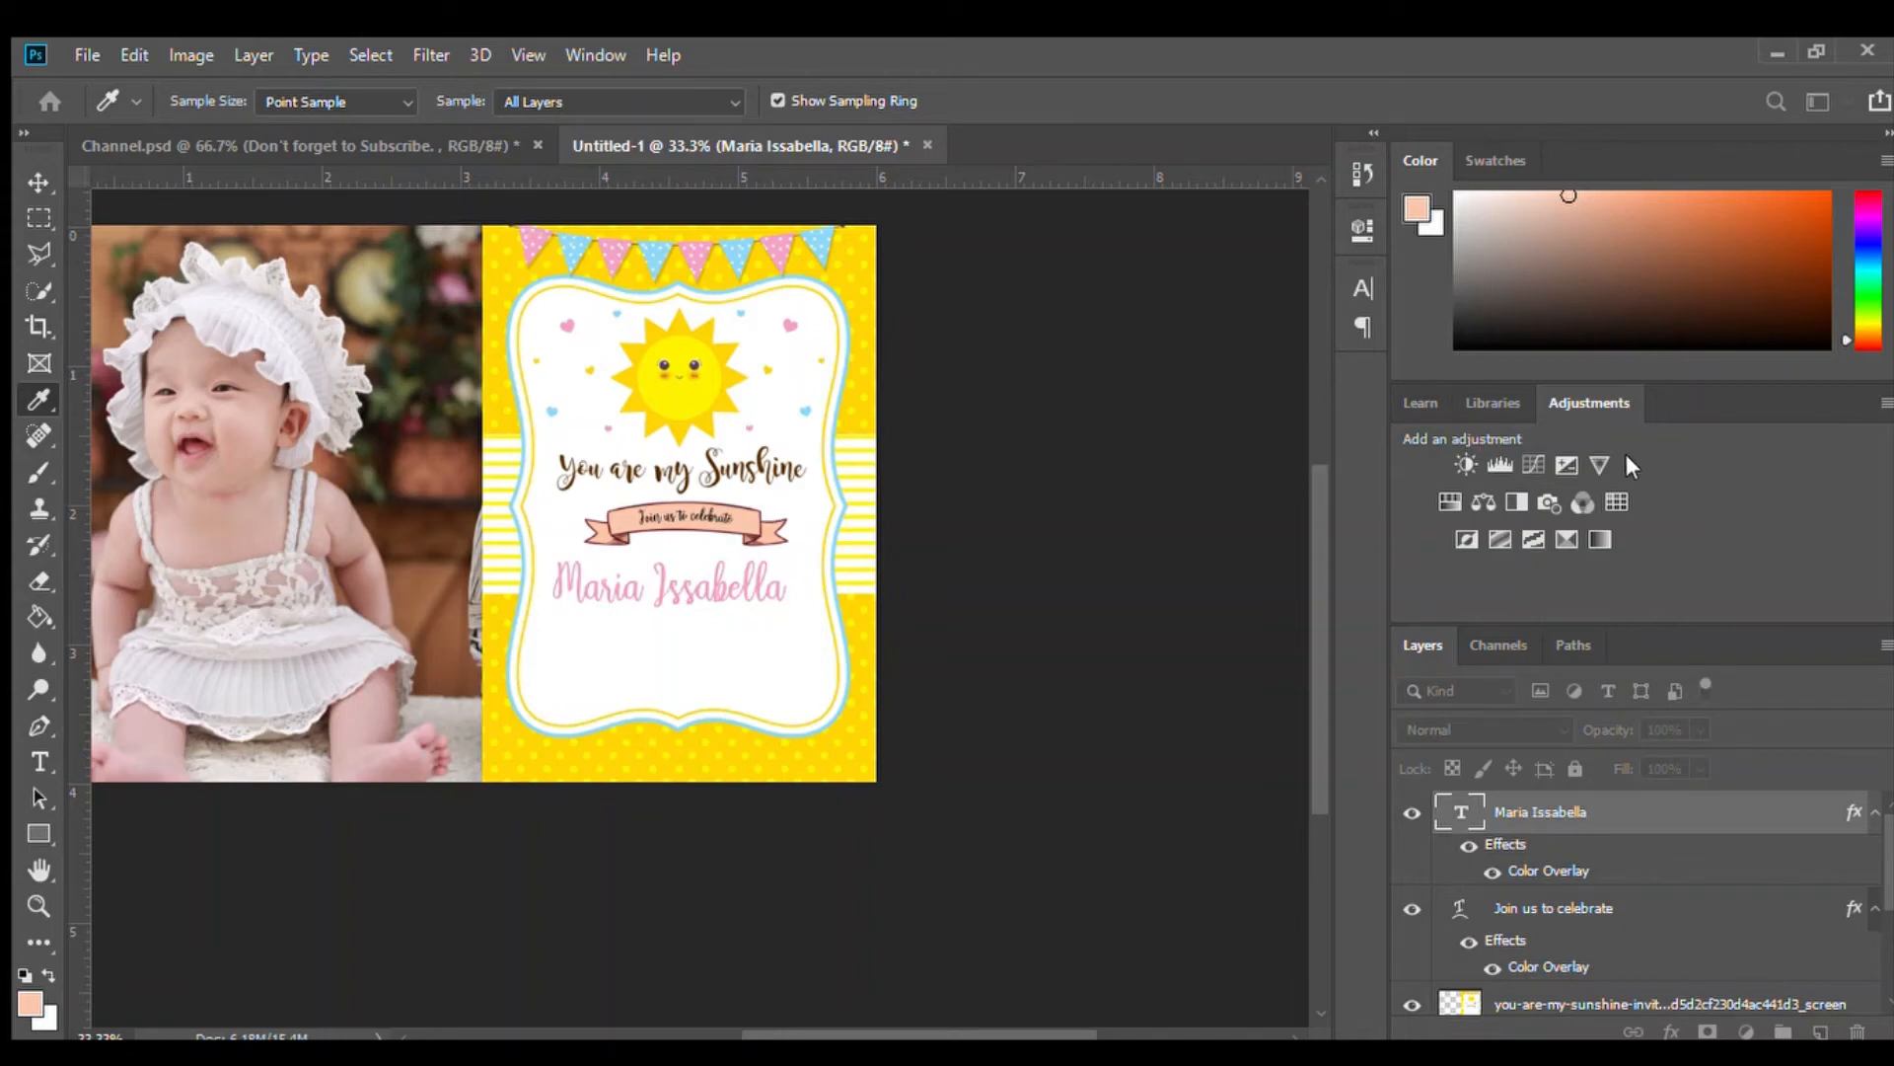
click(1612, 383)
click(790, 813)
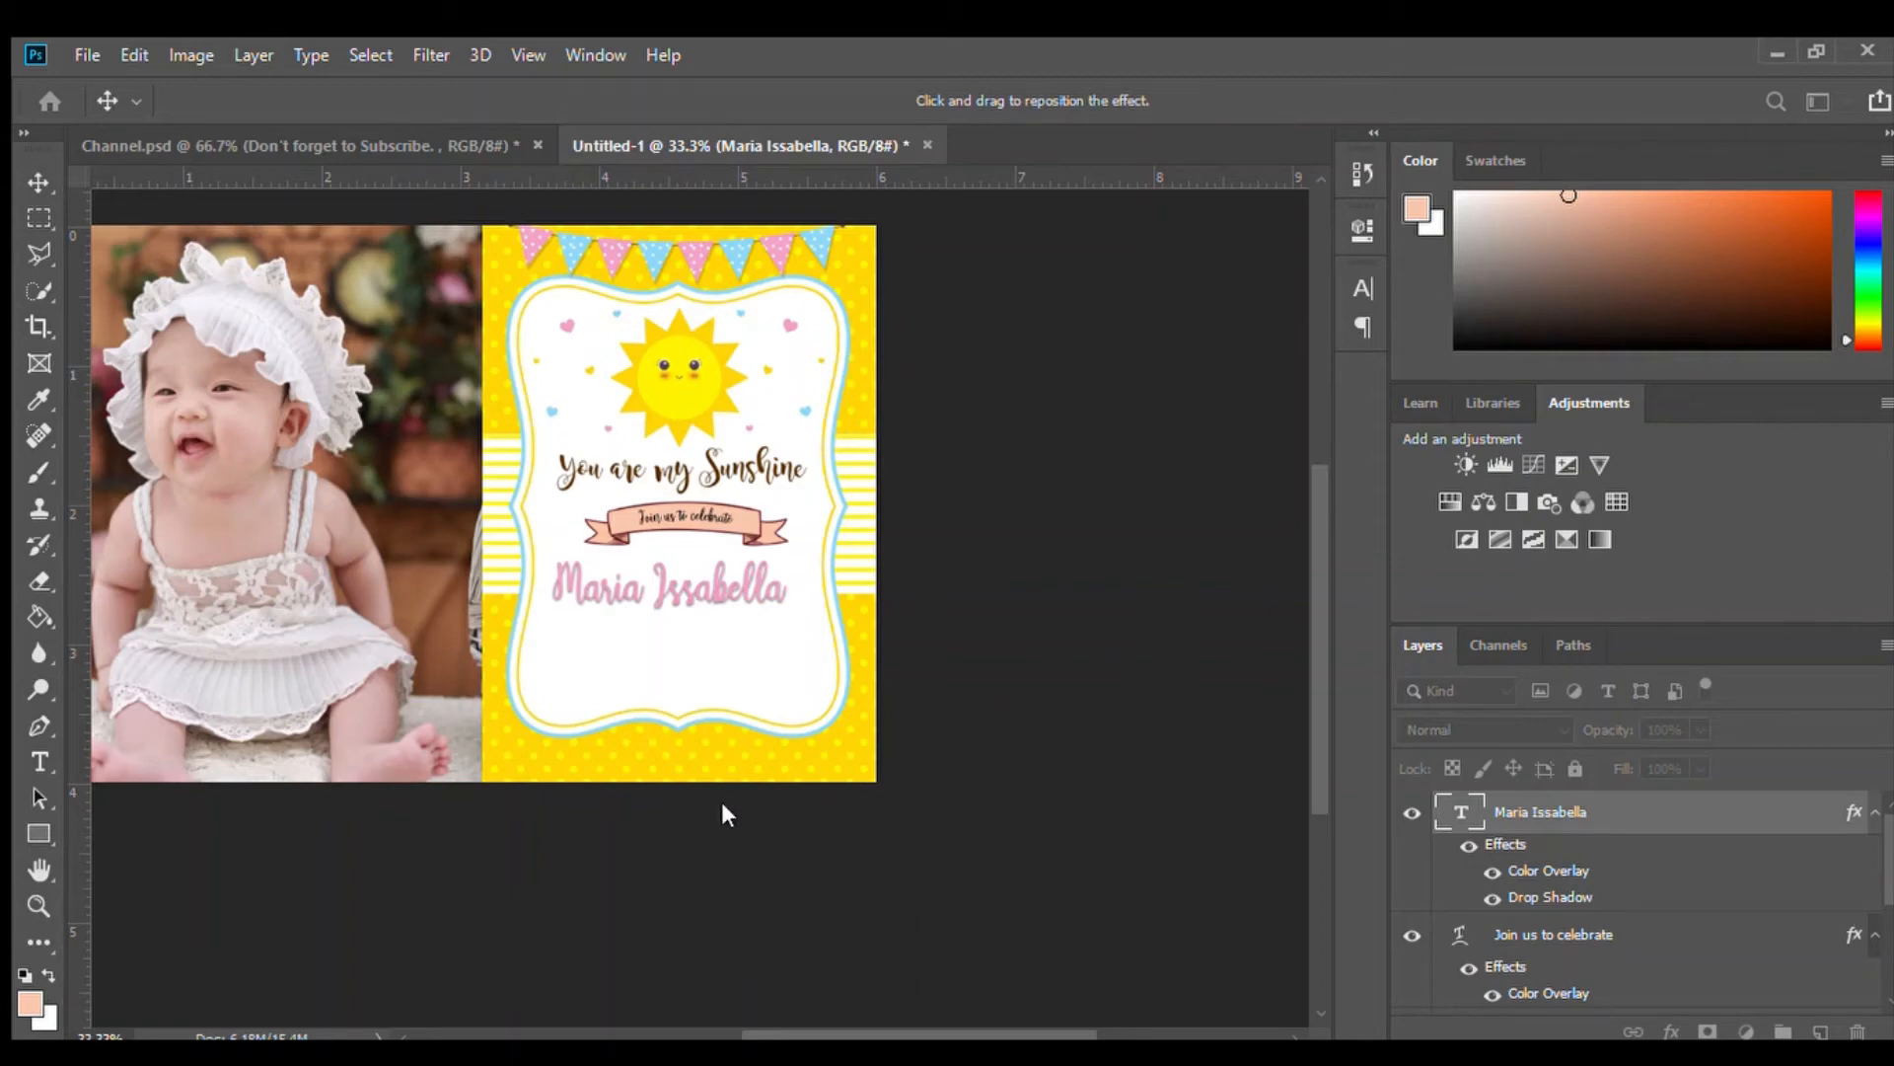
click(803, 518)
click(1193, 601)
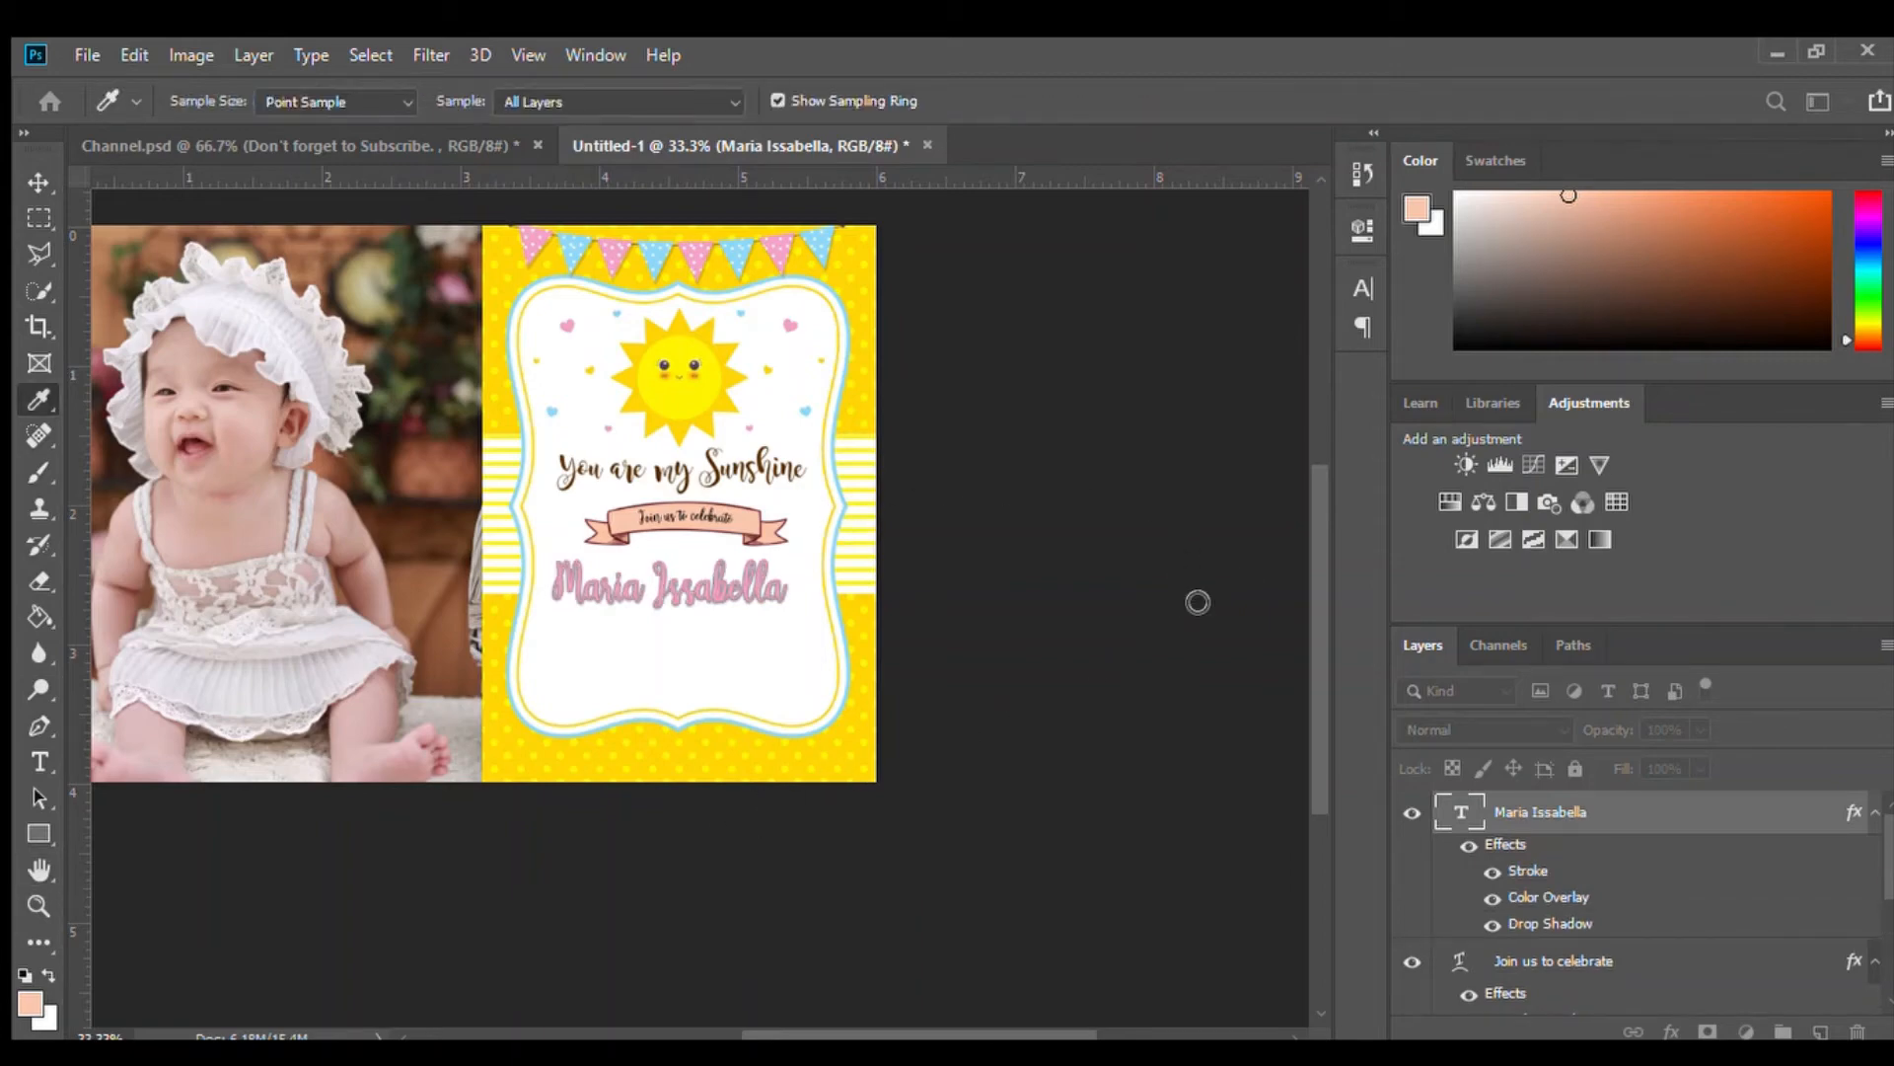
drag(1197, 601, 905, 377)
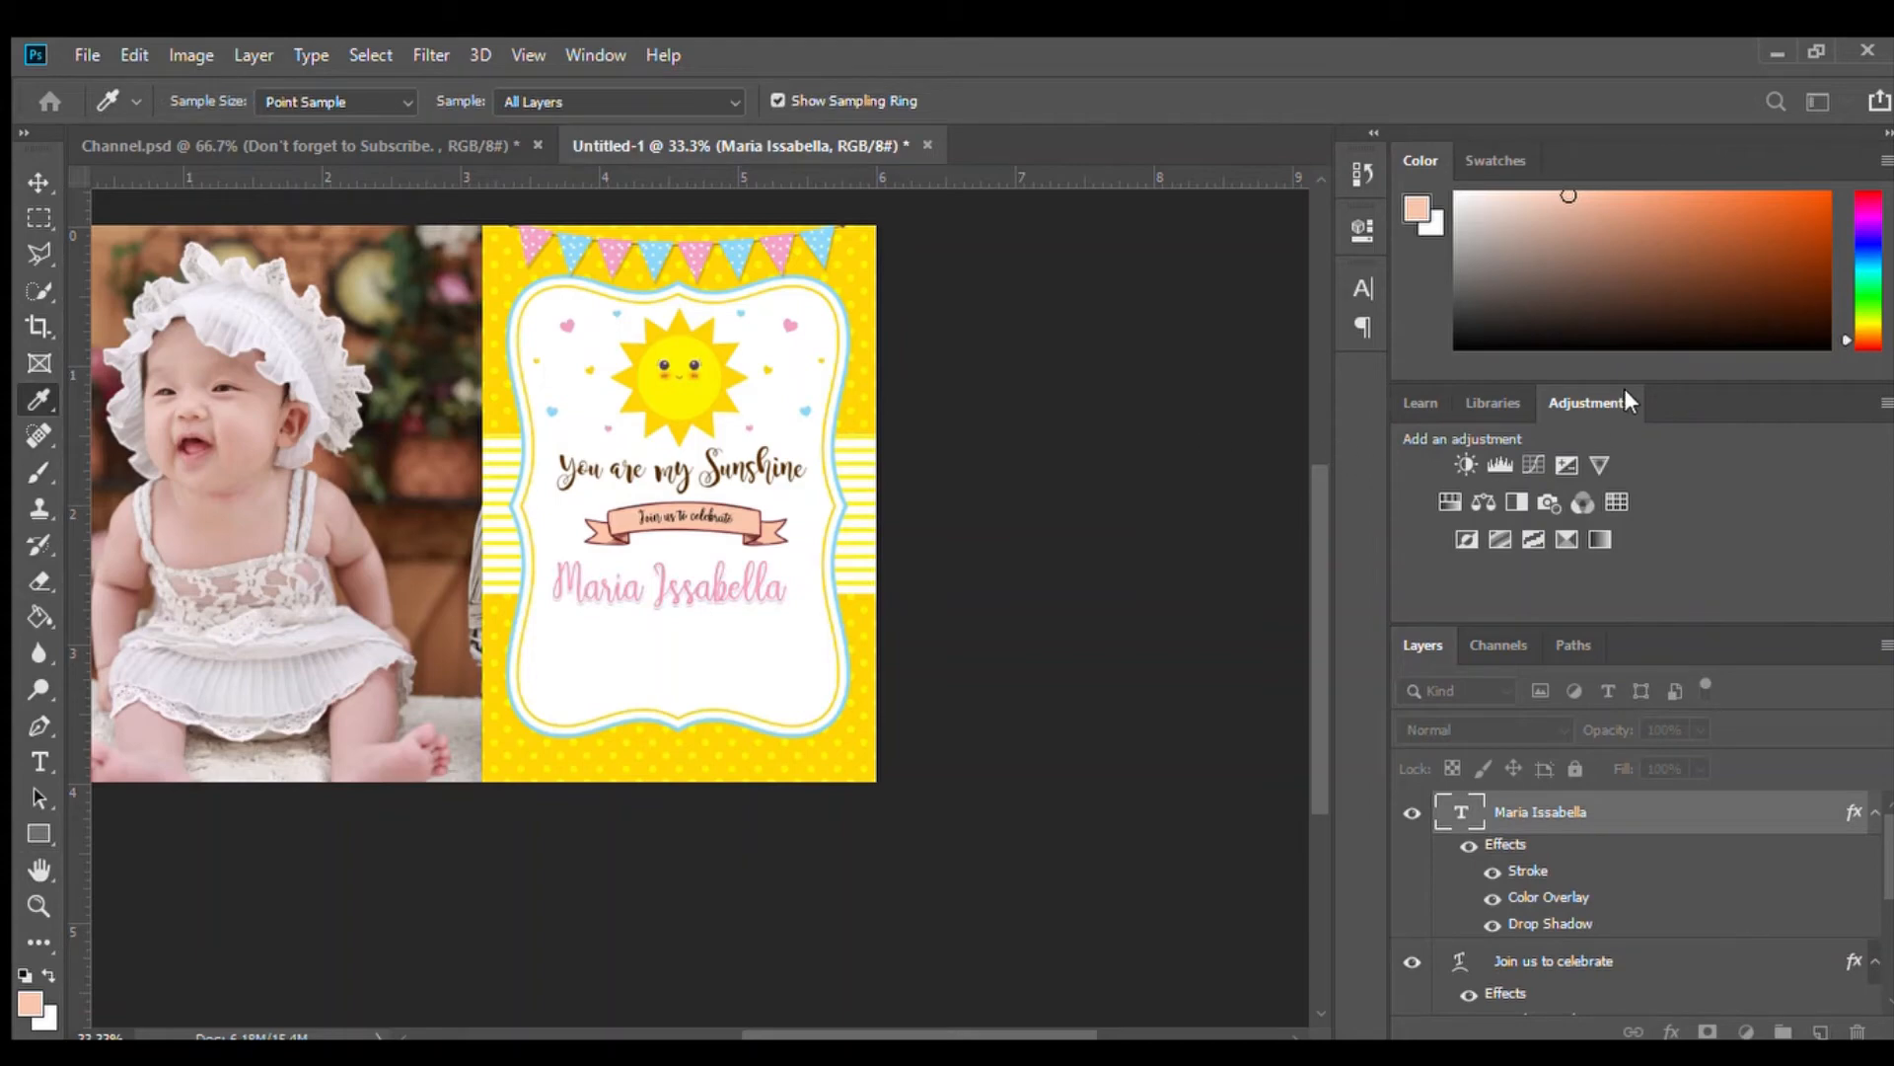
Start a new text line below the name beginning with 'Venuss'
key(t)
click(592, 641)
text(Venuss)
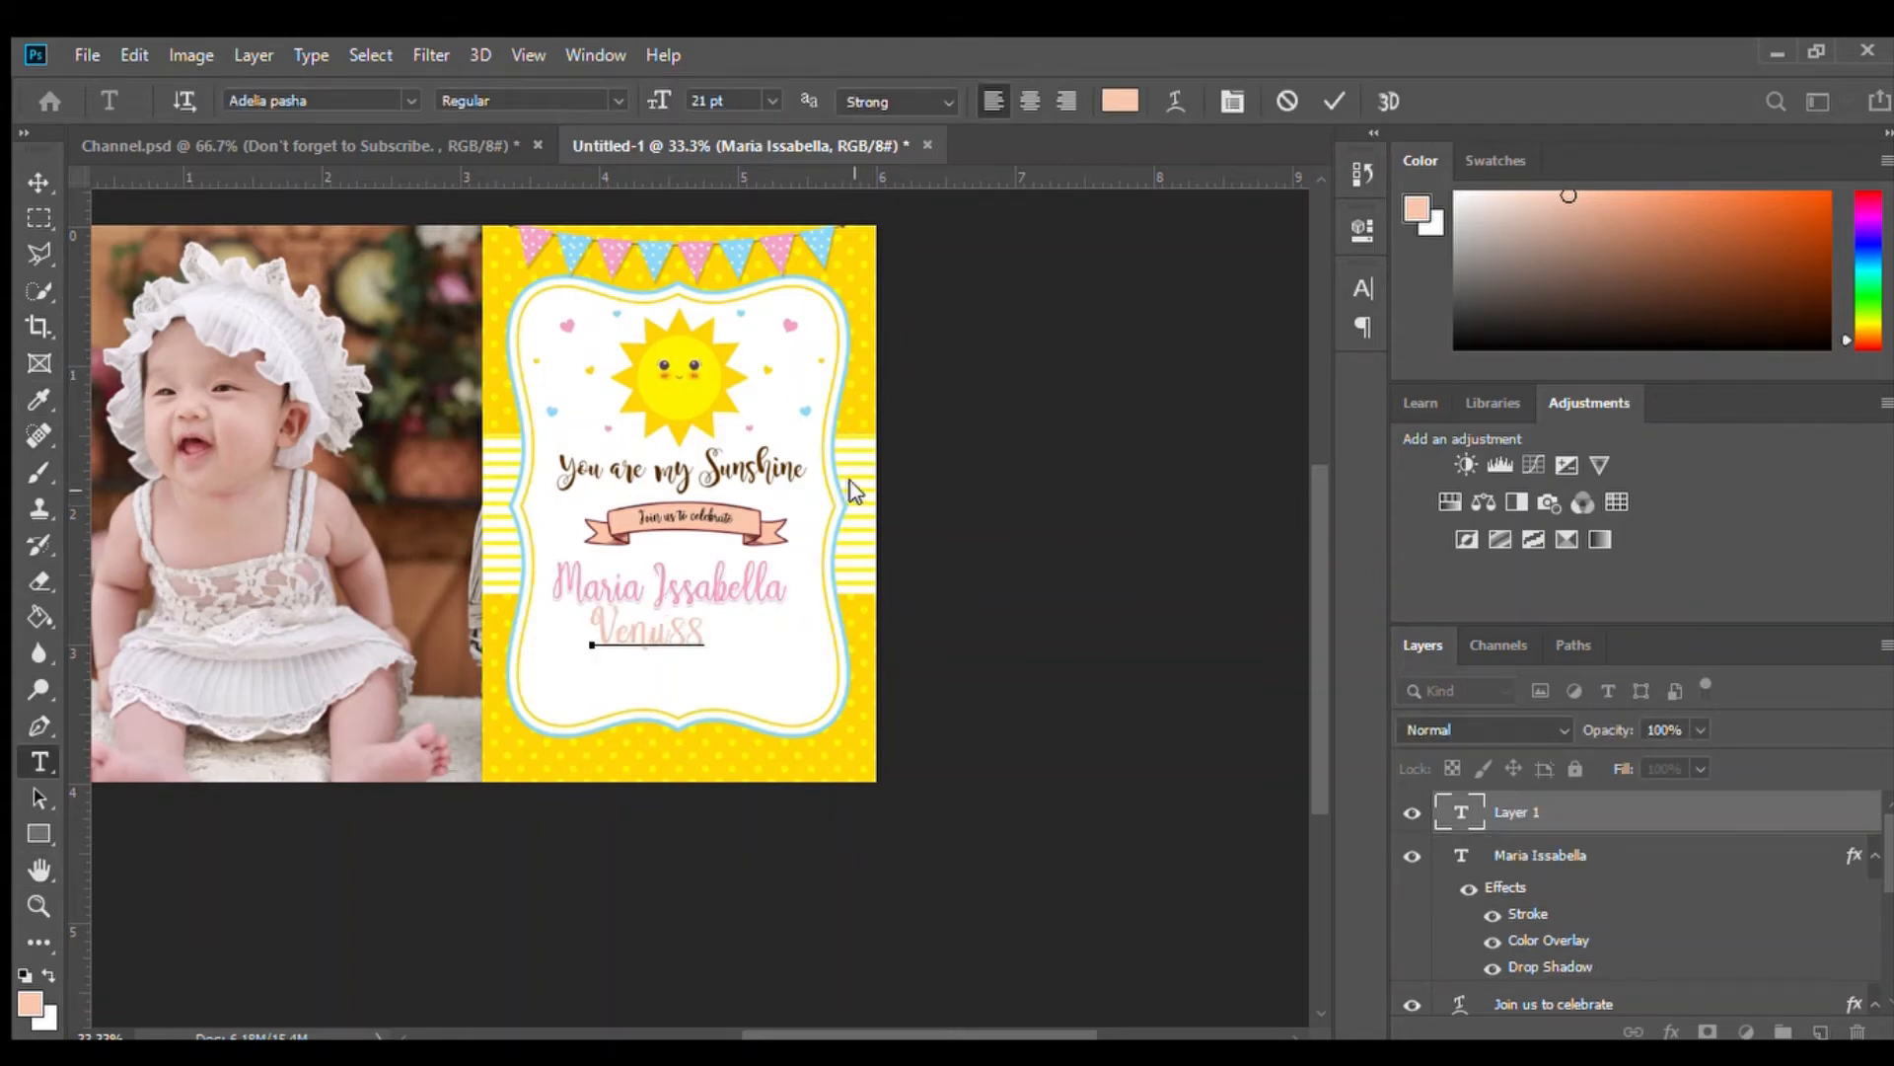
Correct 'Venue', append the street and city, and fix the city name's capital A
click(666, 640)
text(e)
click(728, 649)
text(, Msbuha)
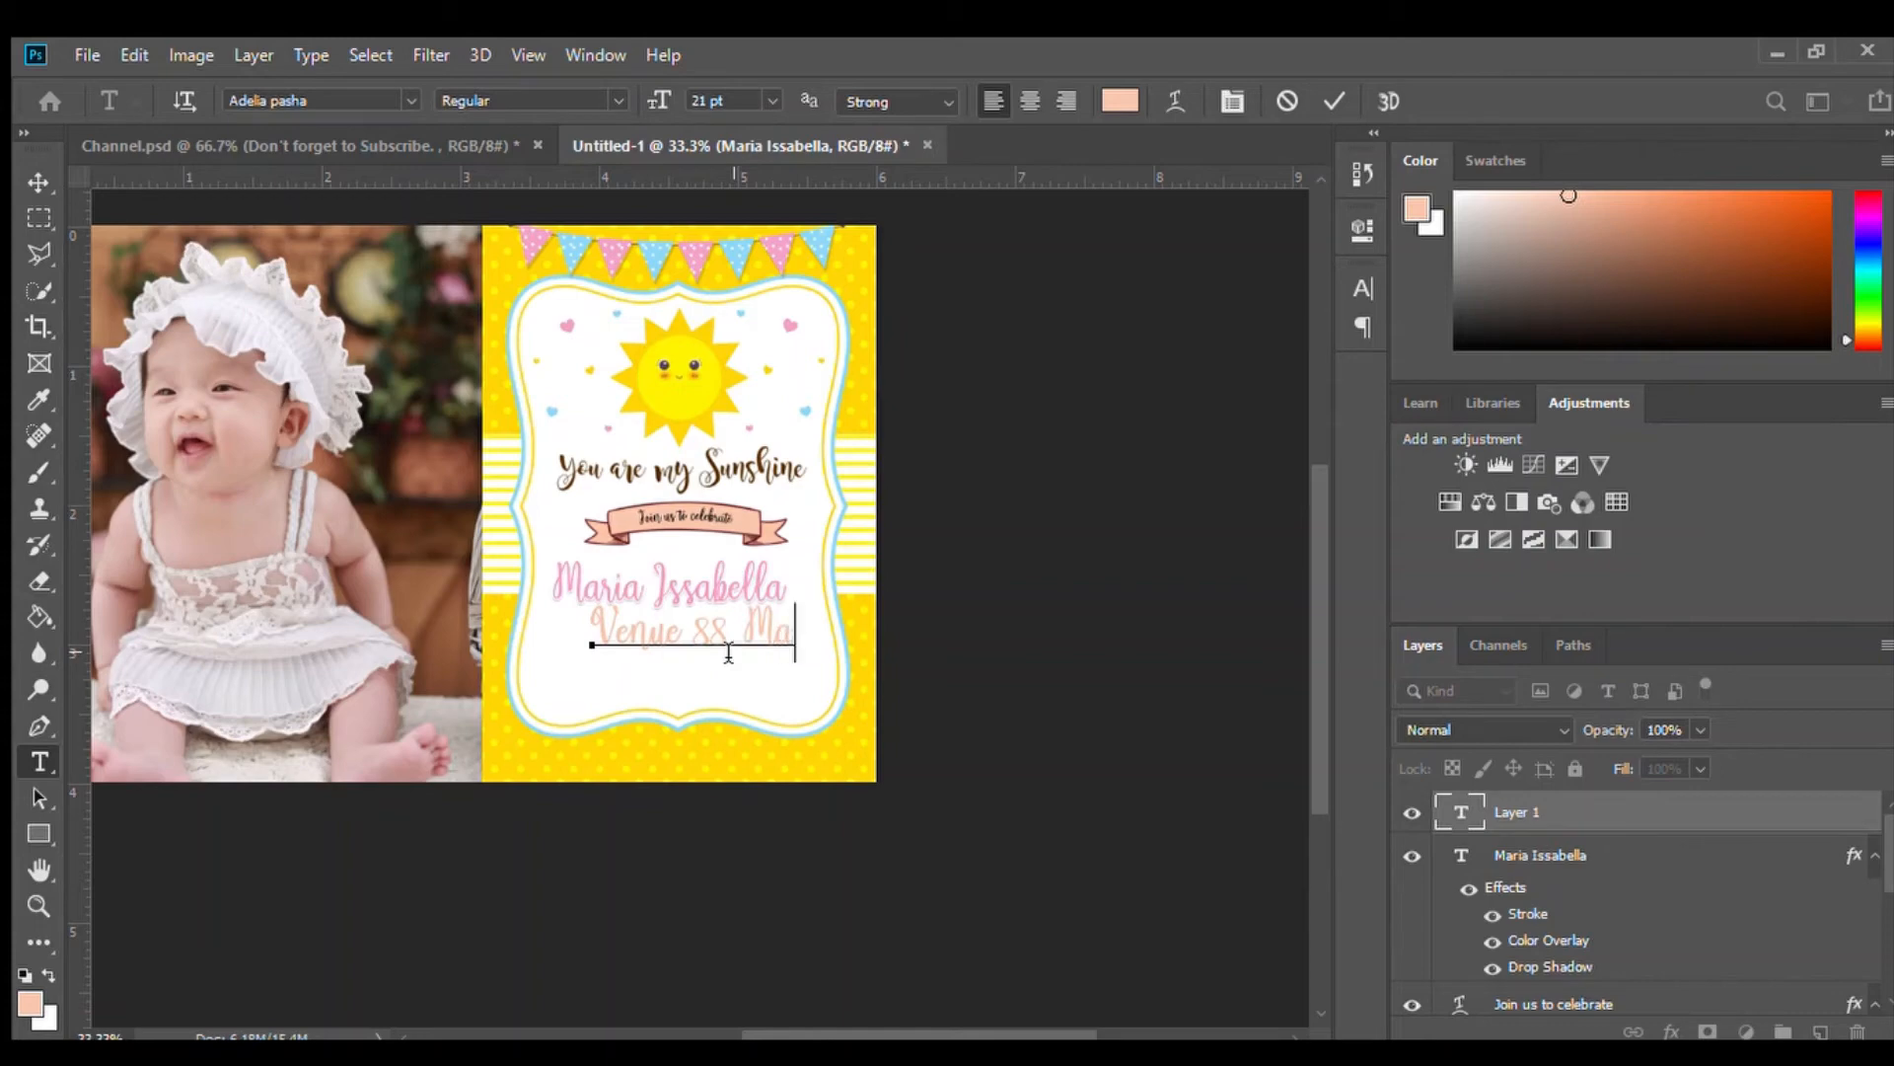
text(y Street )
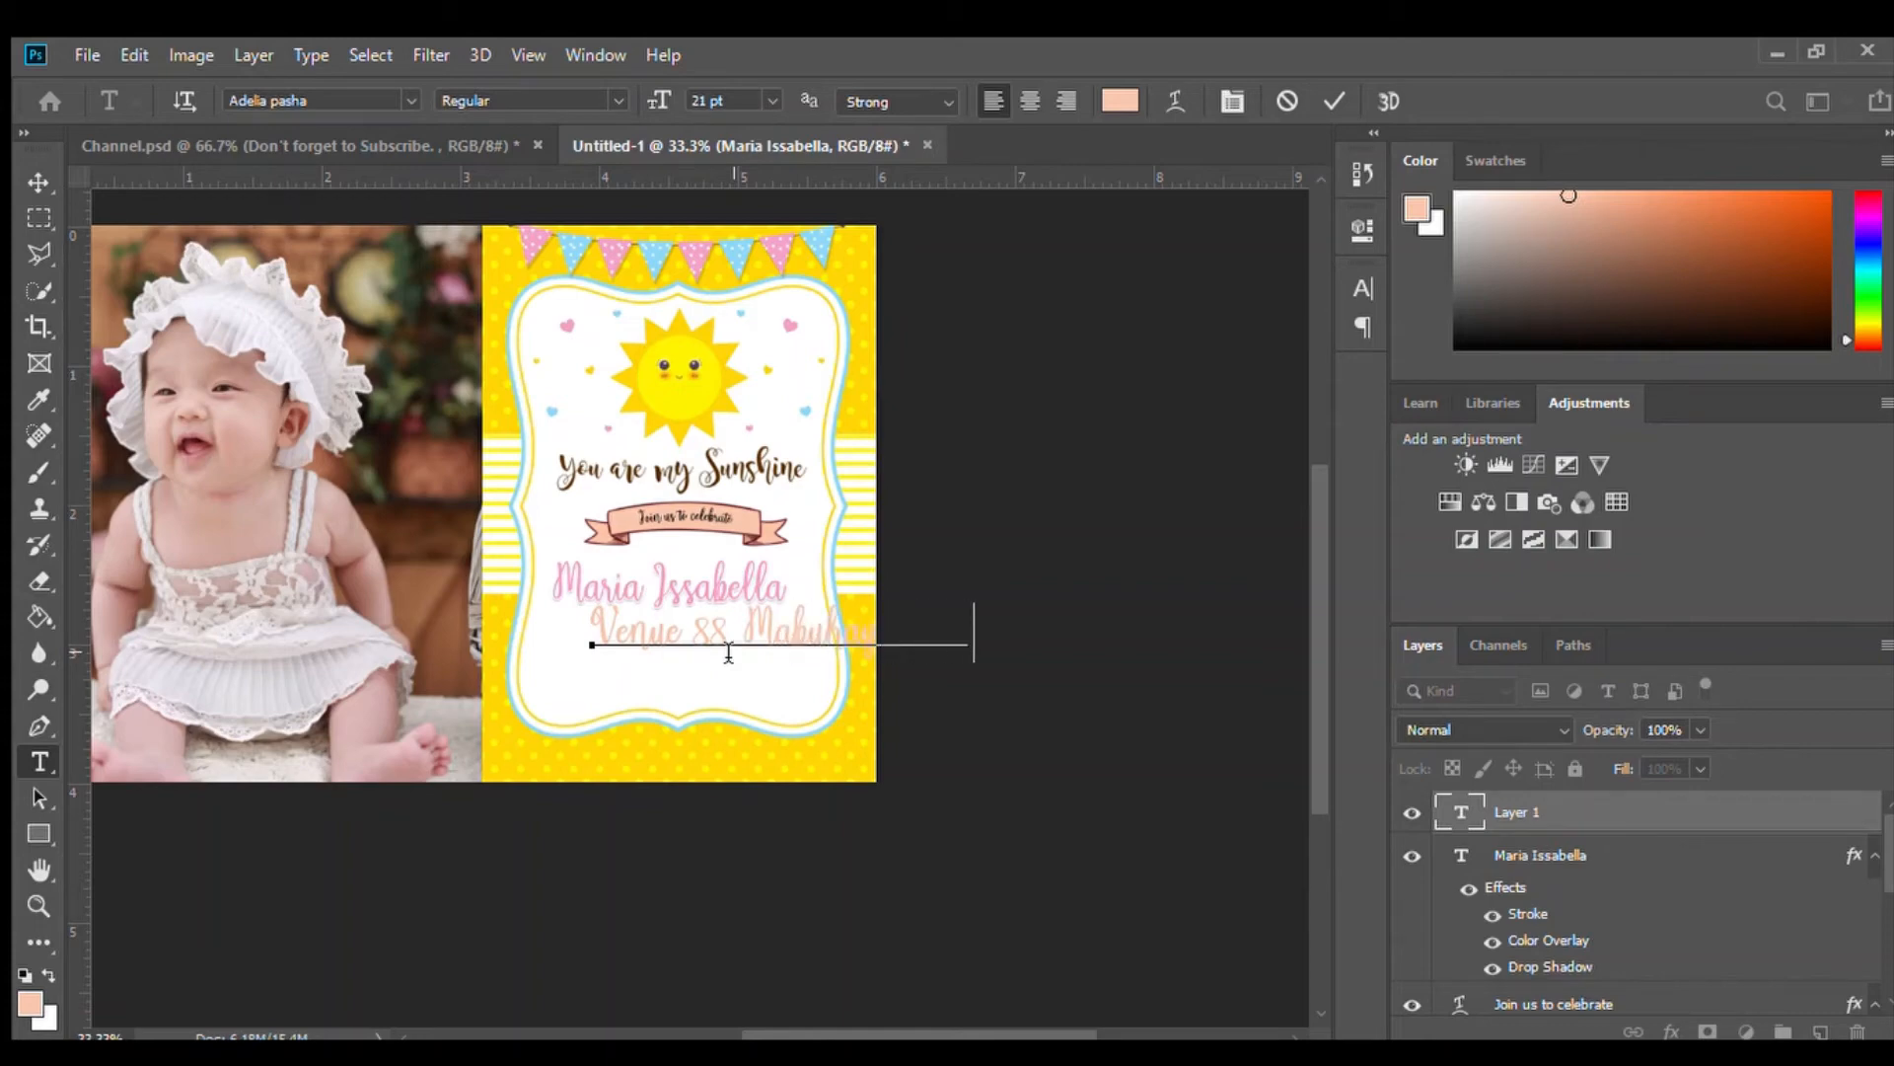
text(Gene)
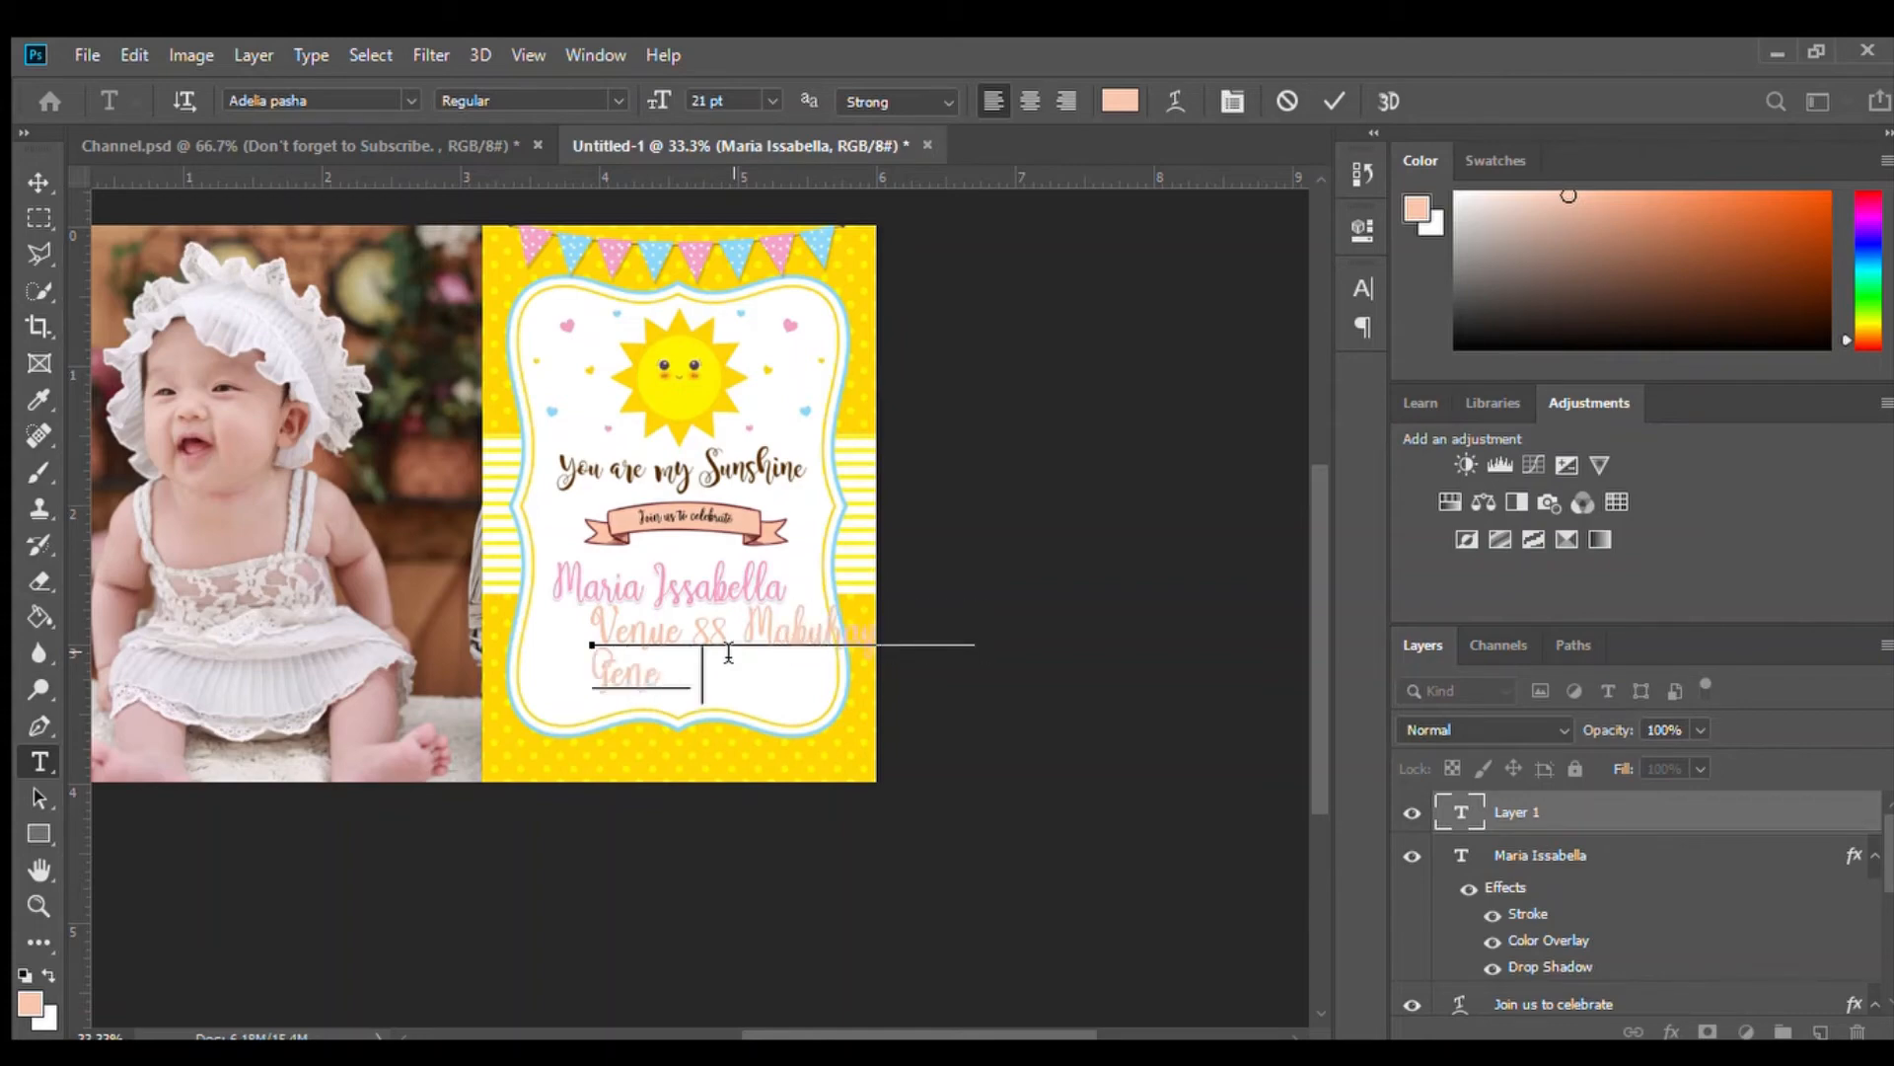
text(ral Santos City)
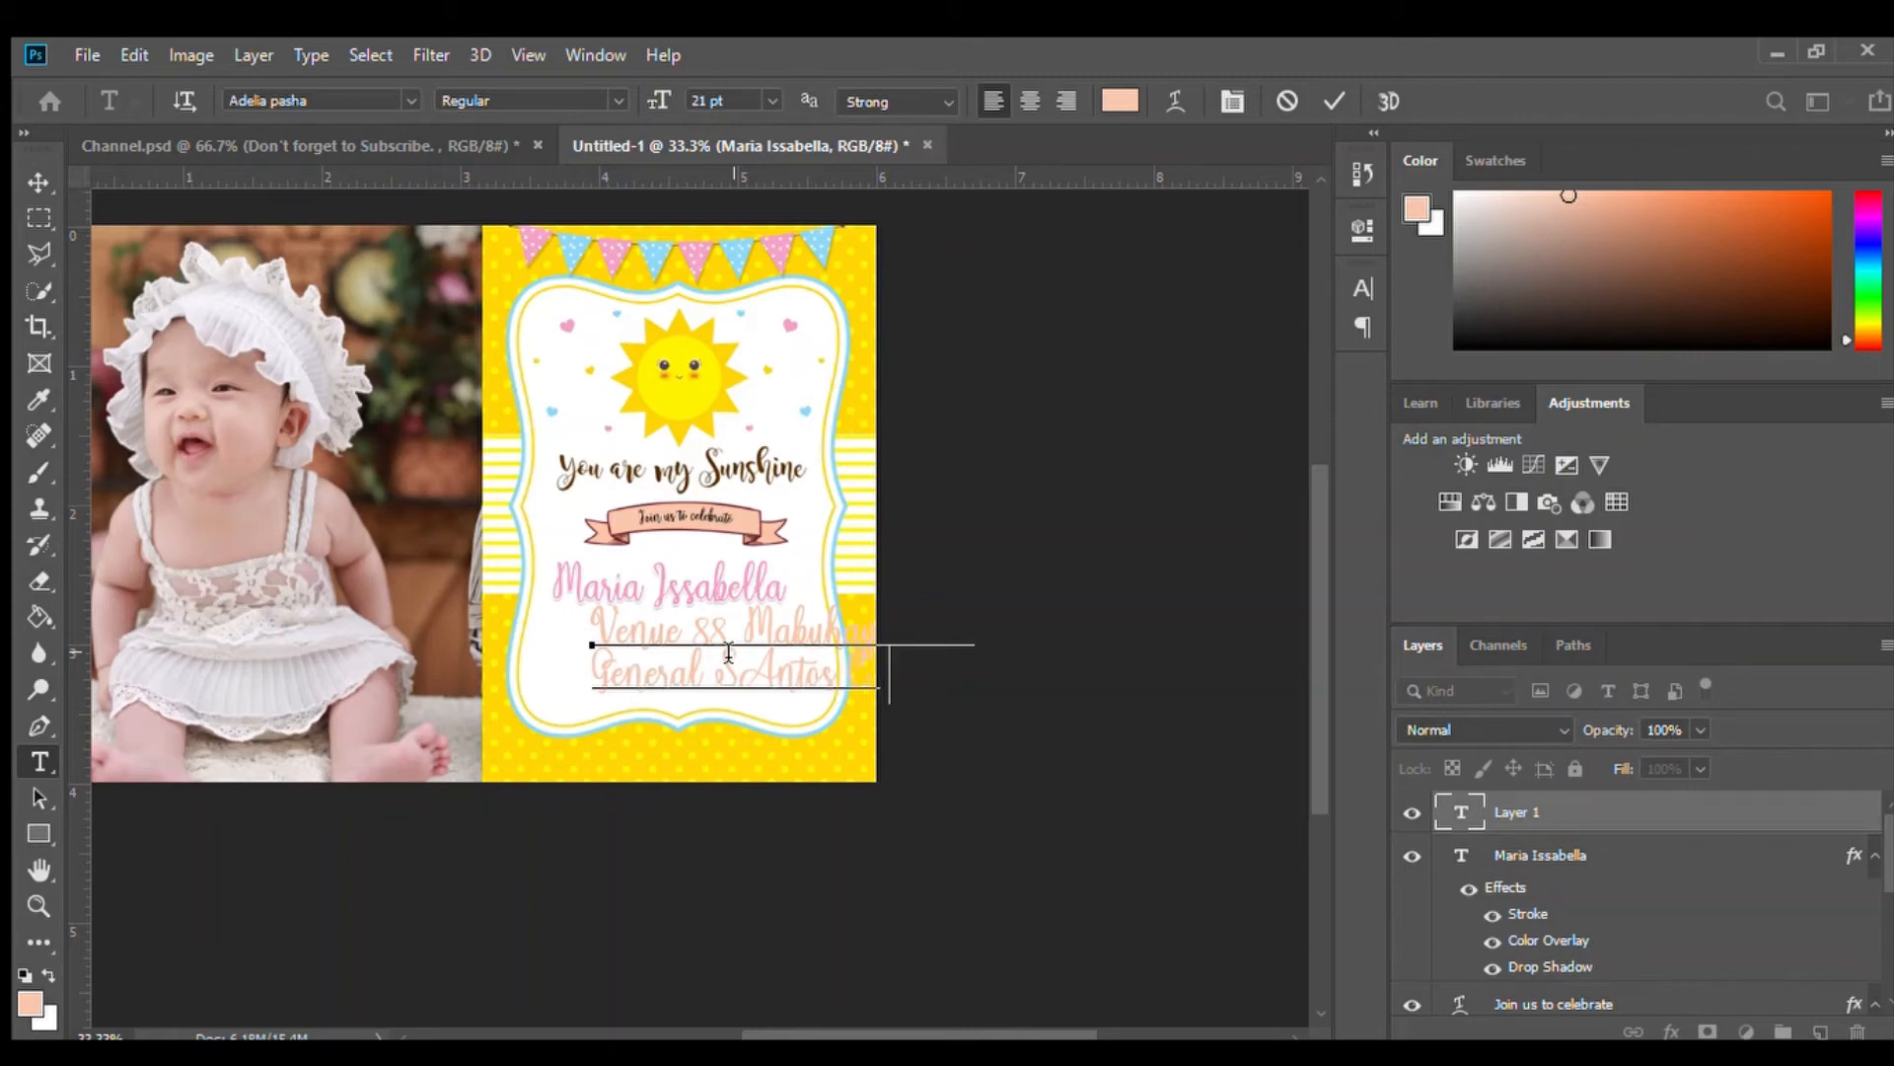
click(778, 679)
key(shift+Left)
text(a)
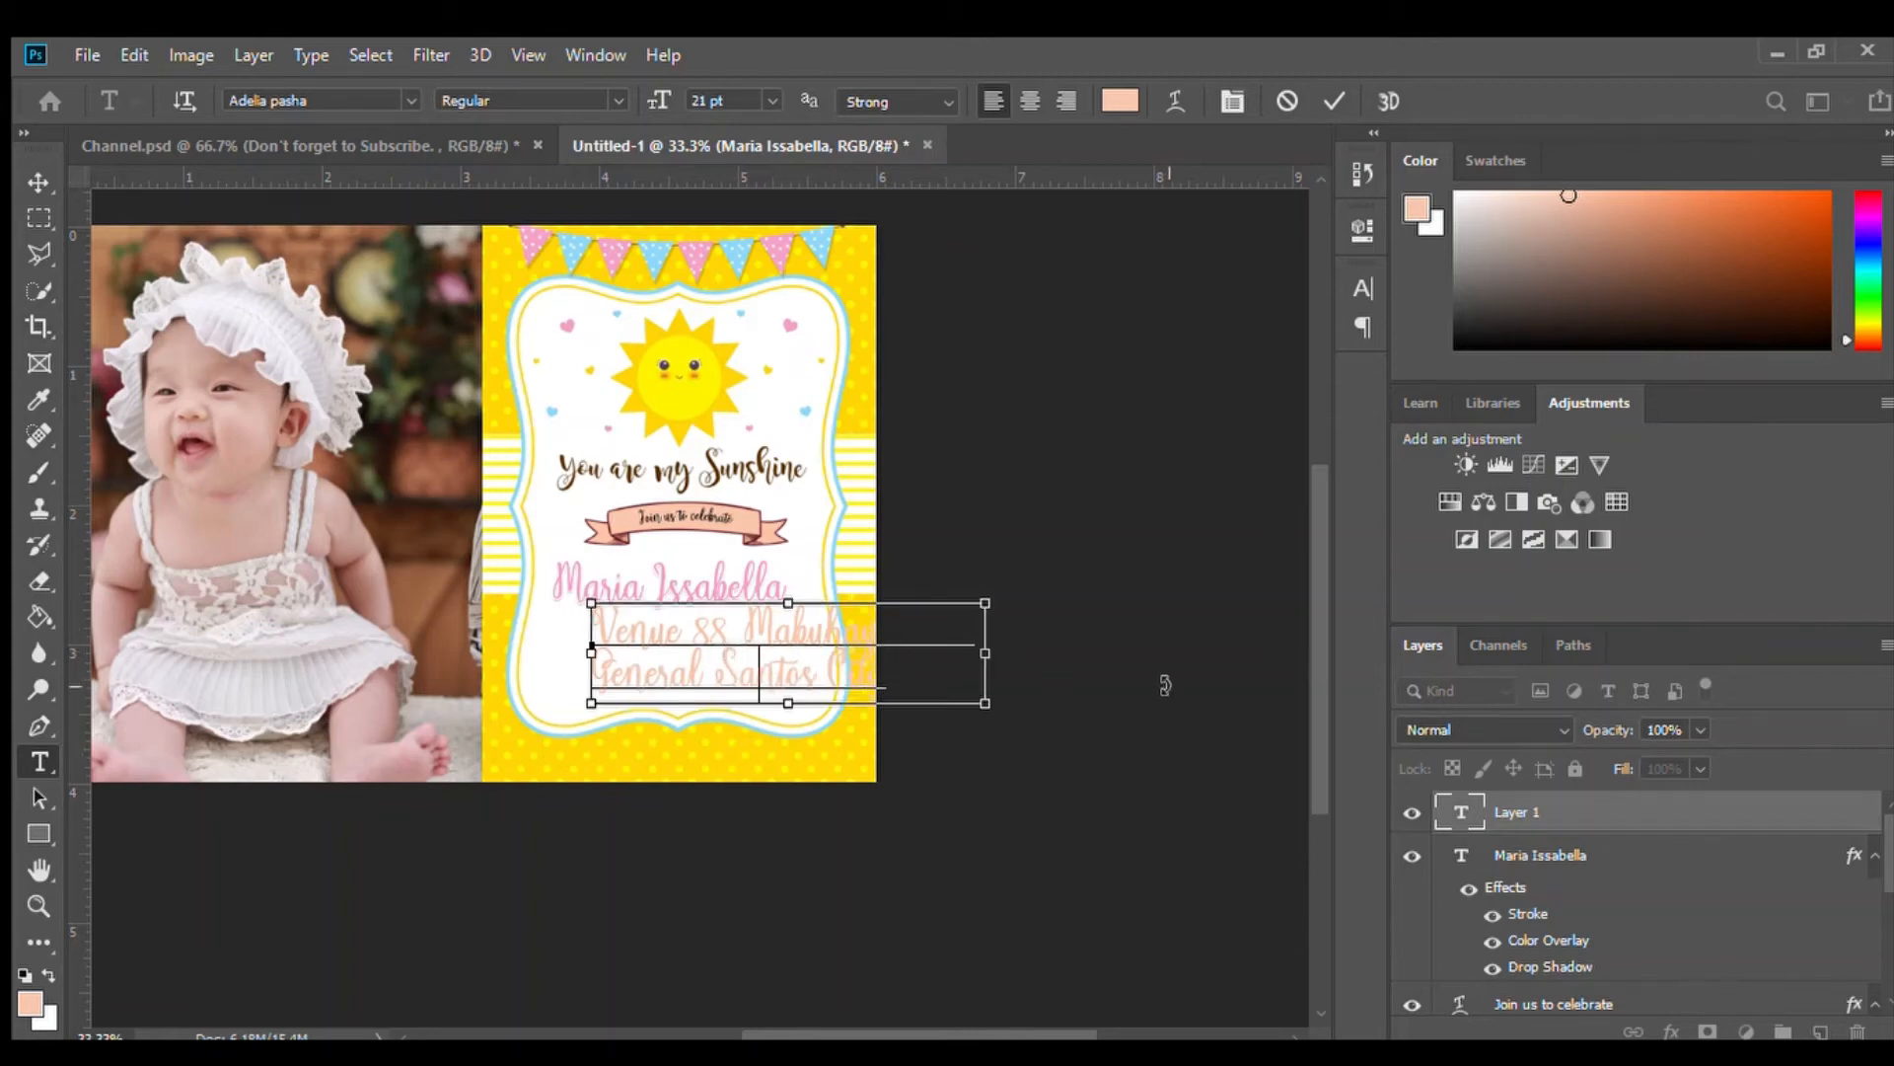
Shrink the venue text to 12 pt, centre it under the name and tighten its leading
key(ctrl+a)
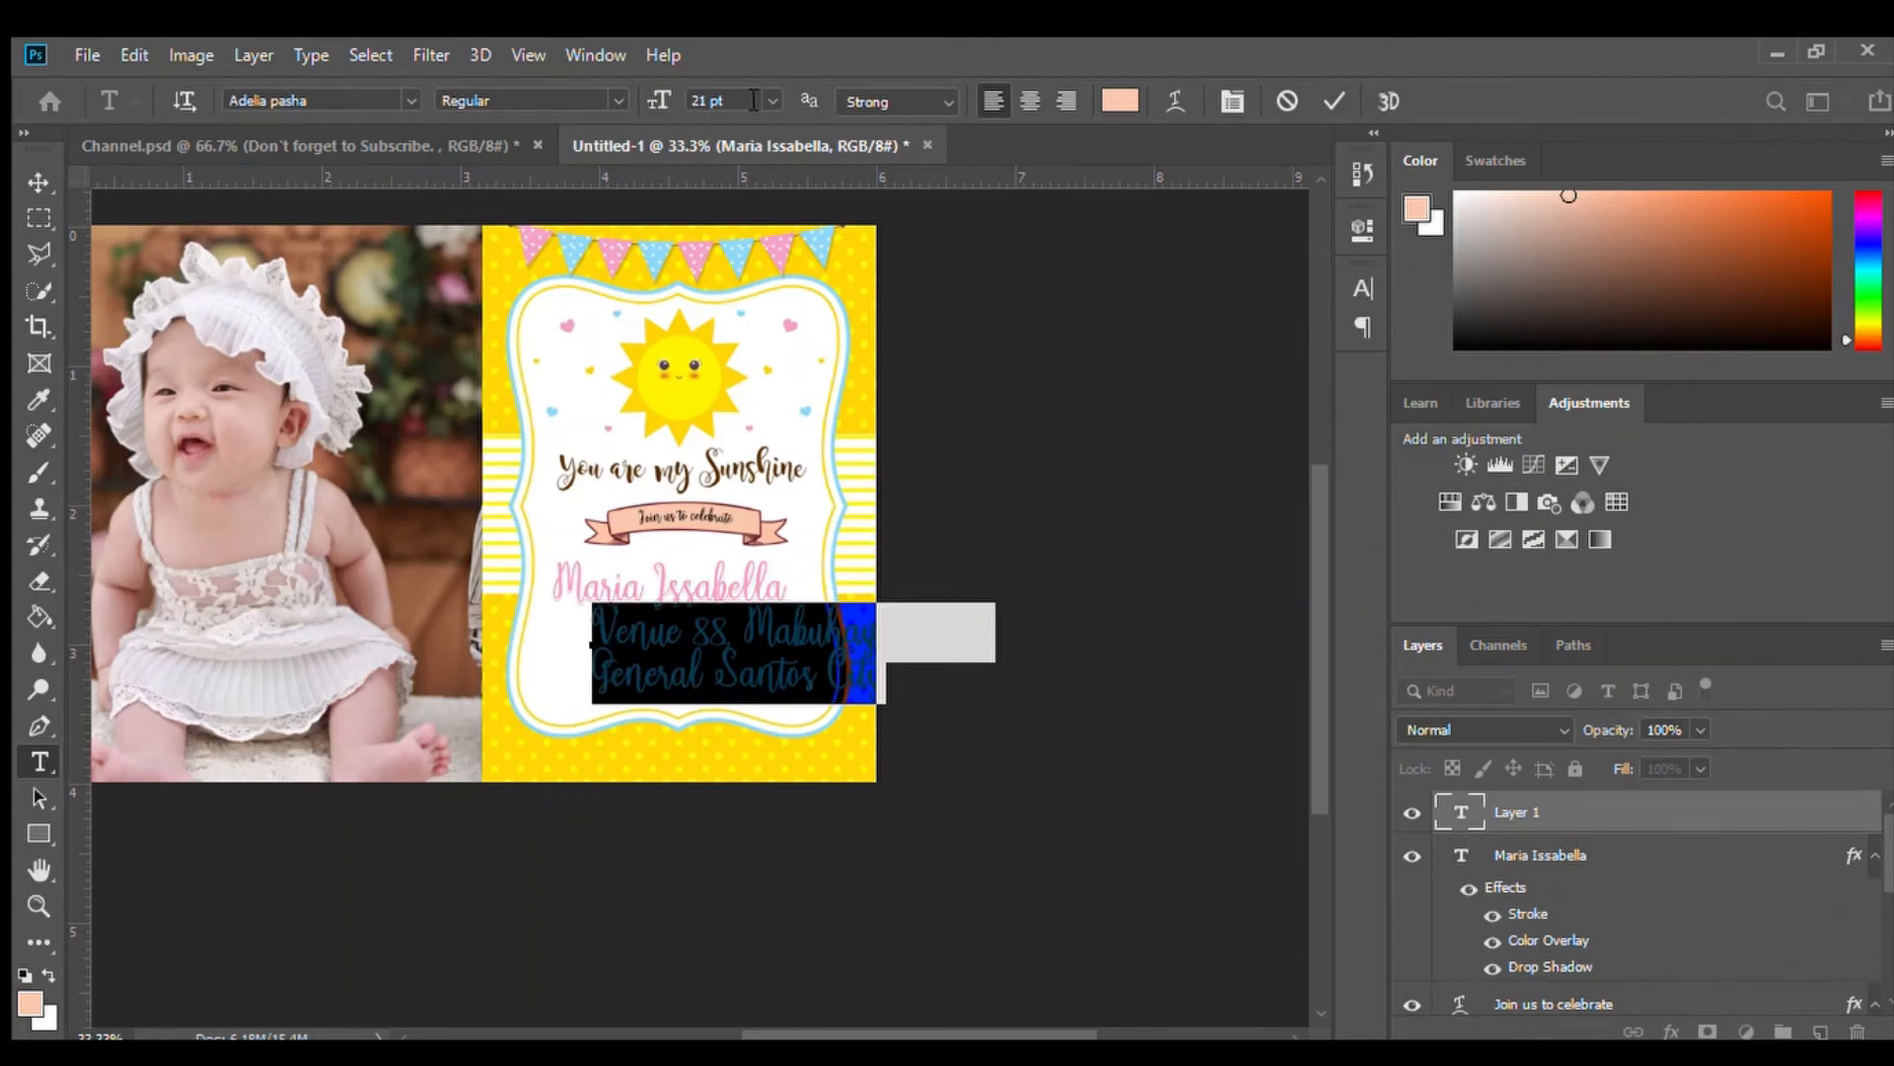
key(Down)
key(Down)
key(Down)
key(Down)
key(Down)
key(Down)
key(Down)
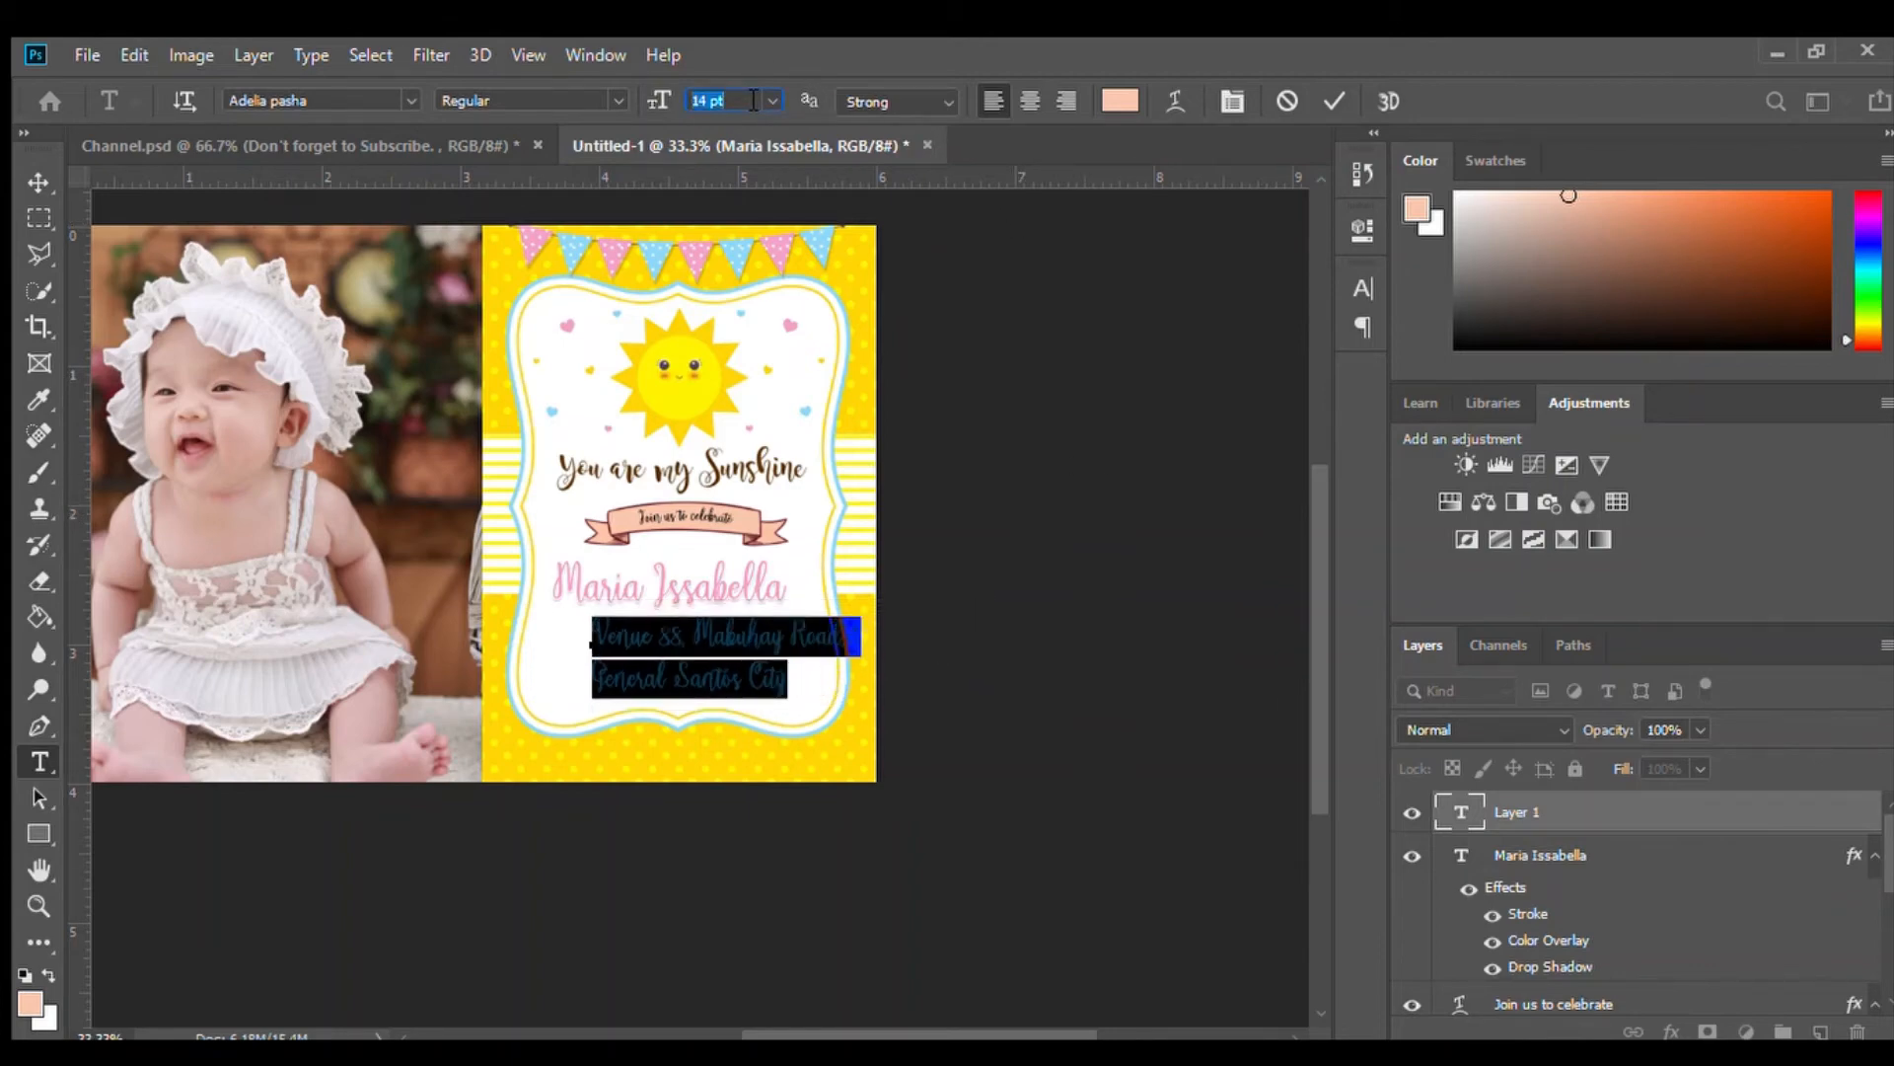
click(1031, 89)
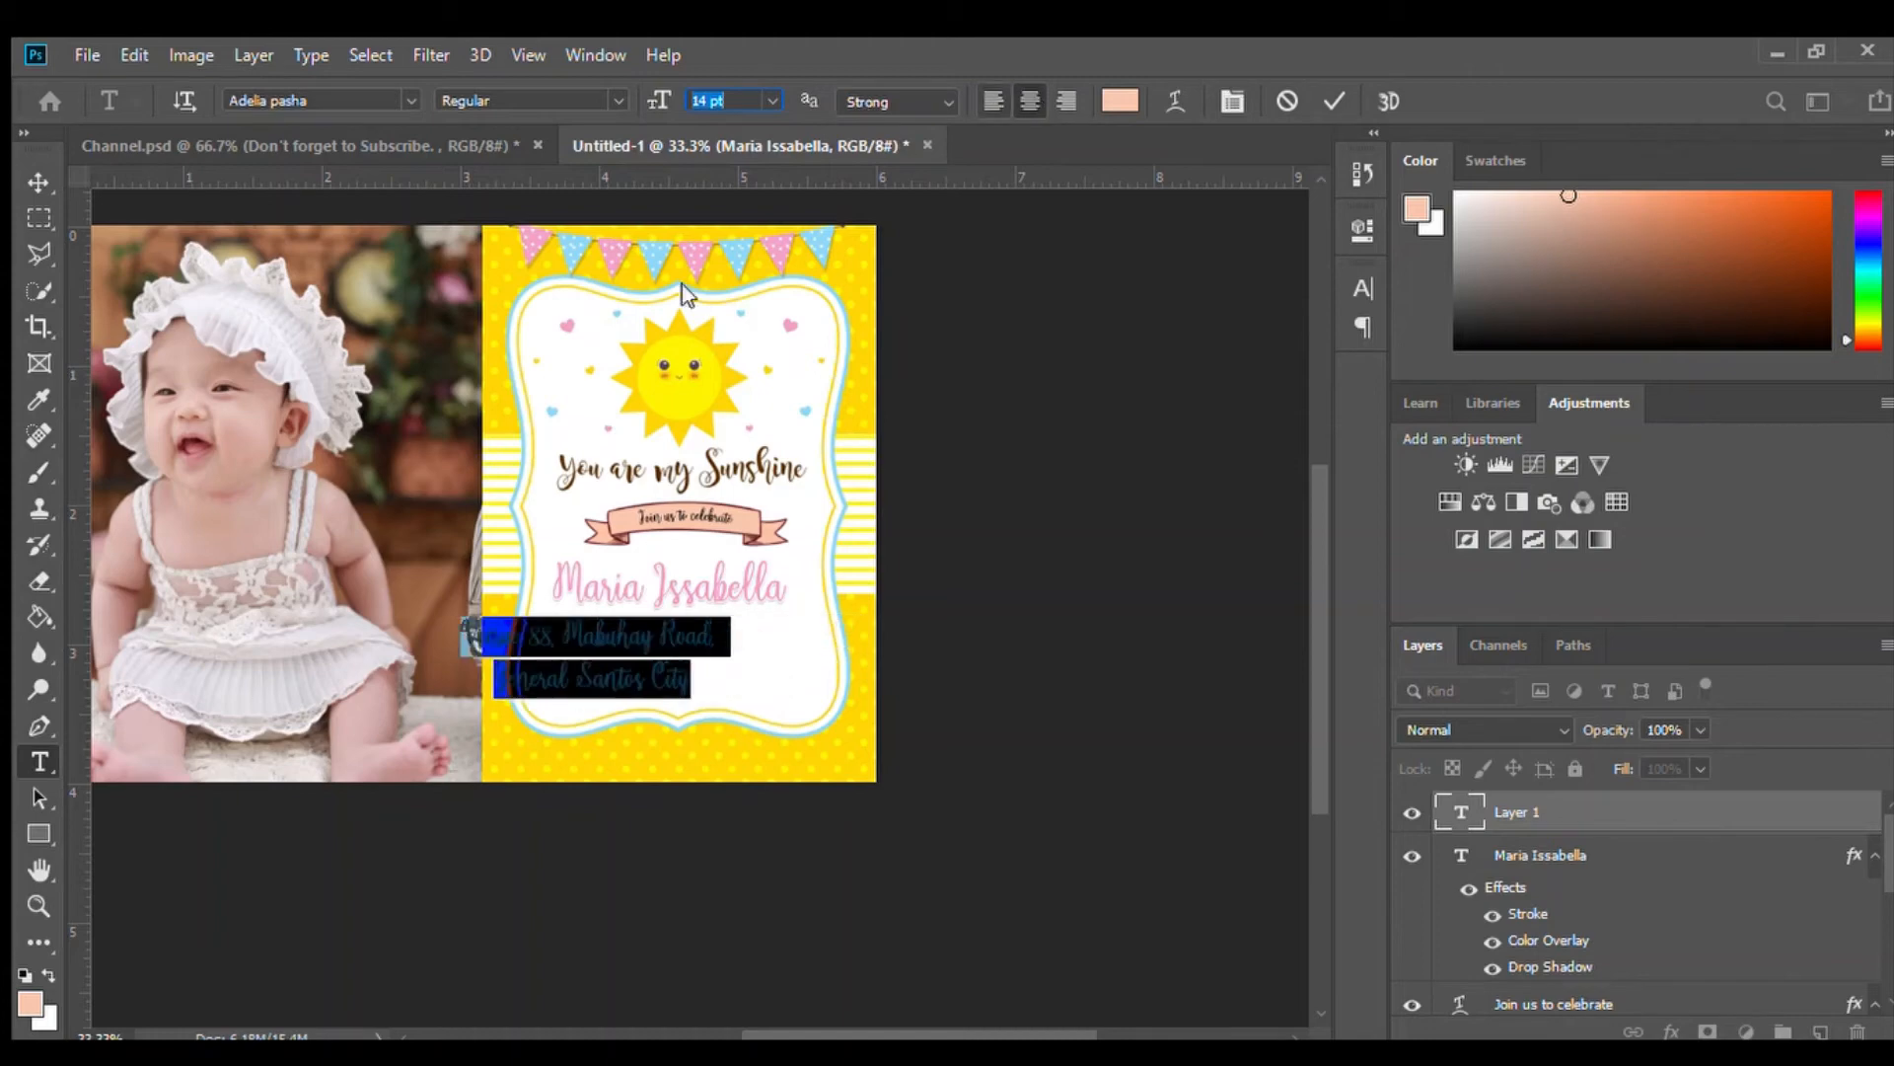
drag(633, 753, 718, 762)
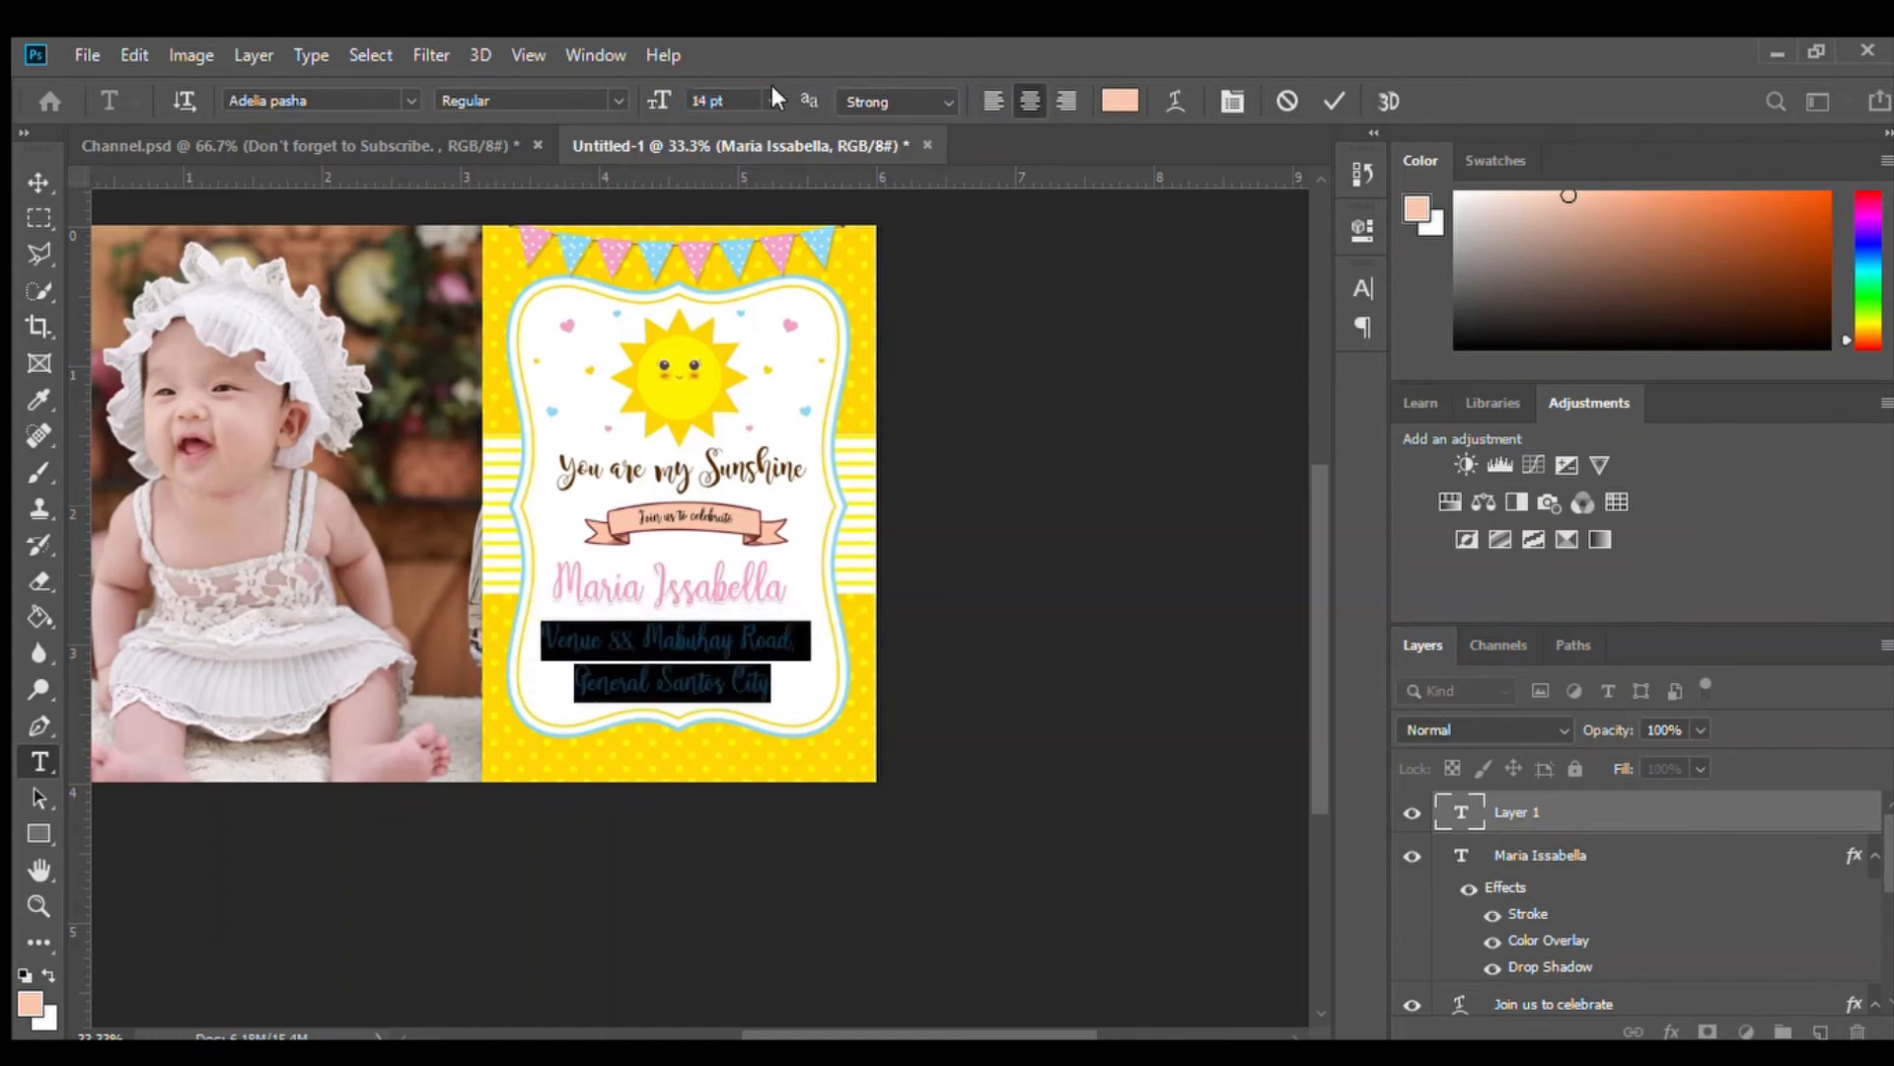
key(Down)
key(Down)
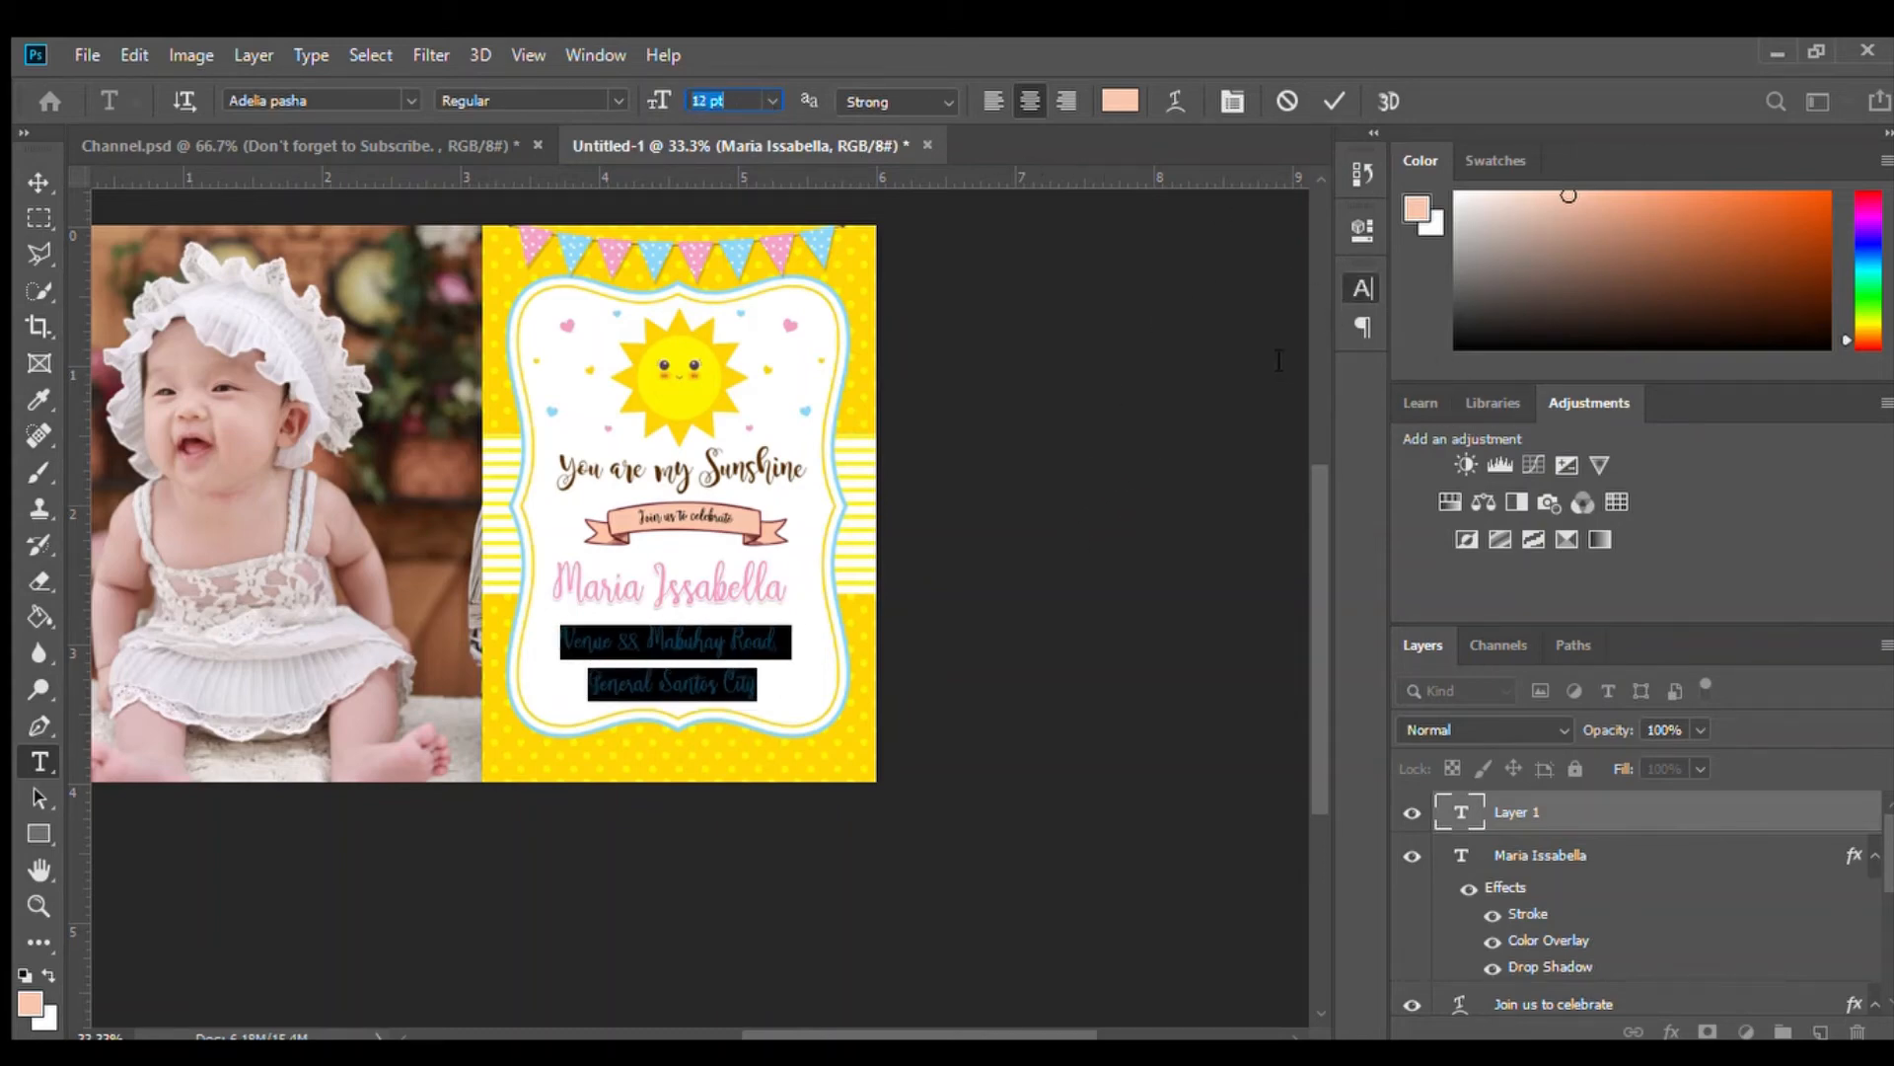
key(Return)
key(alt+Up)
key(alt+Up)
key(alt+Up)
key(alt+Up)
key(alt+Up)
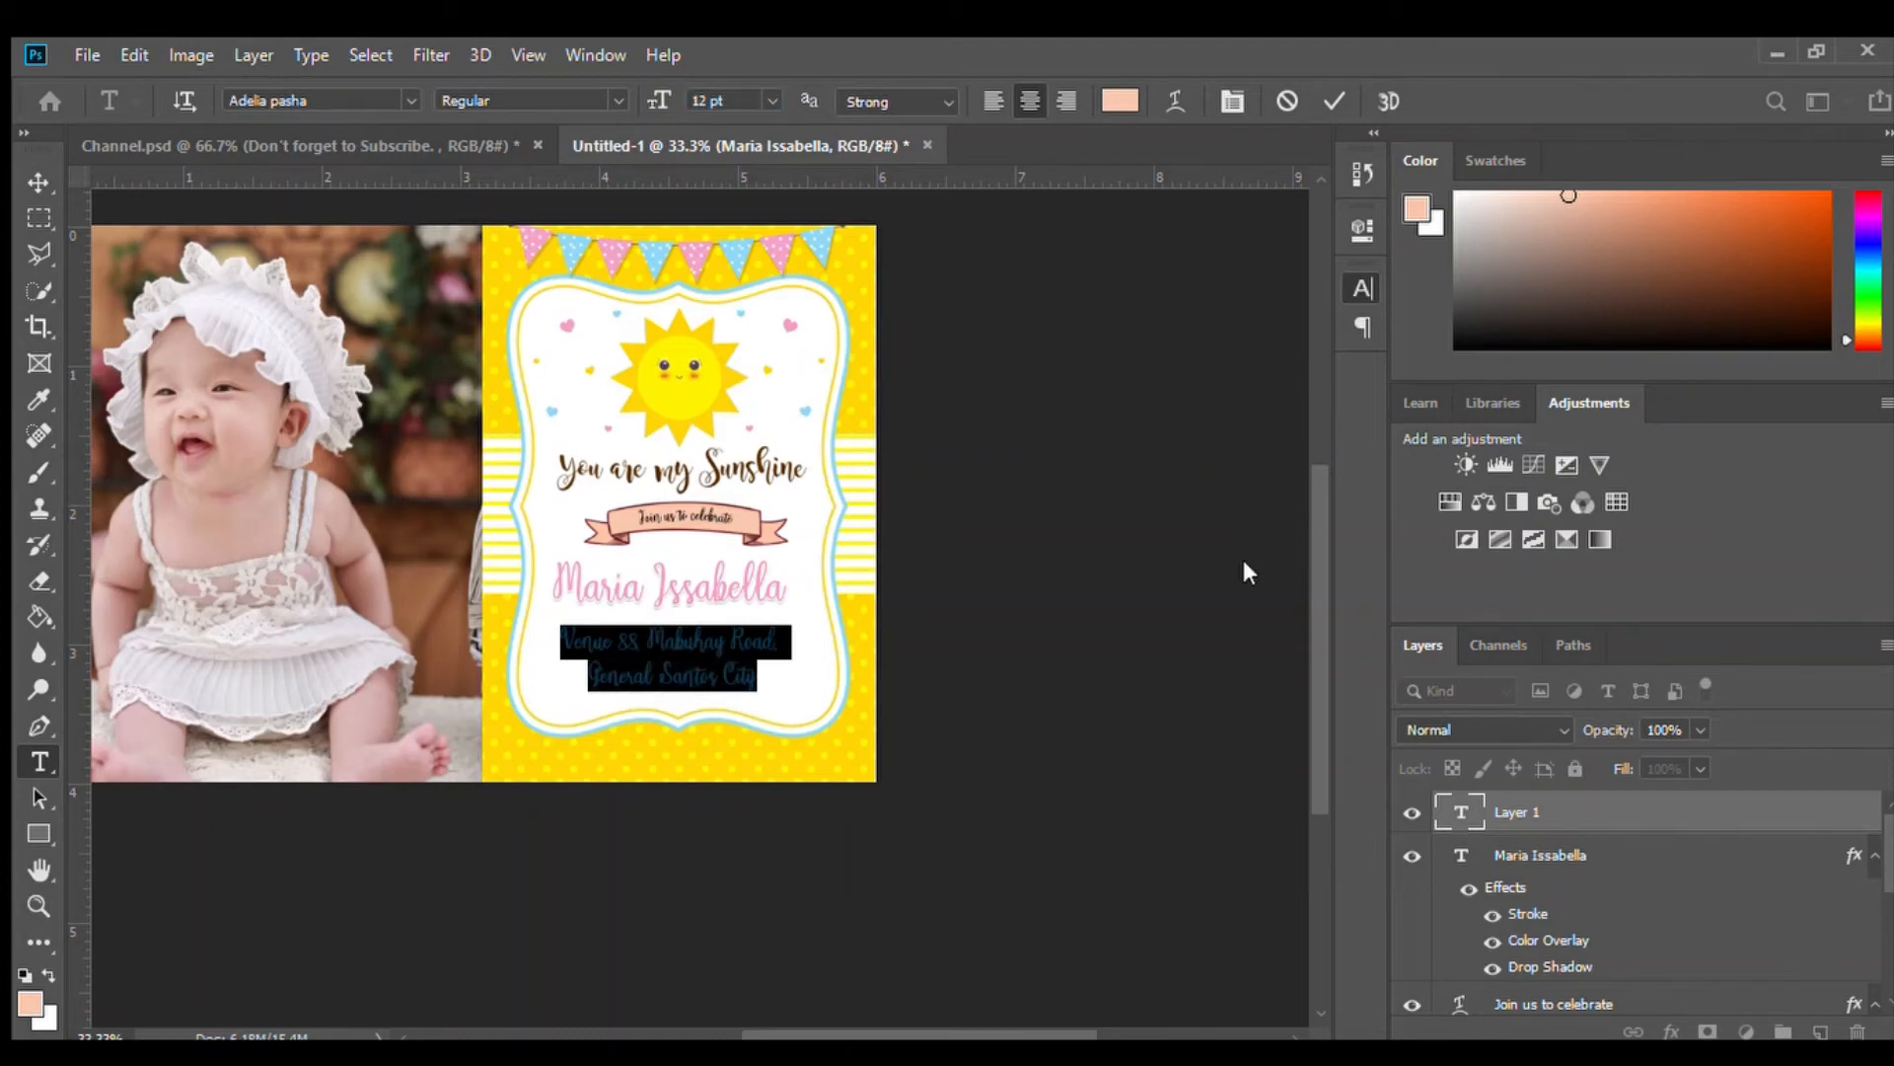
key(alt+Up)
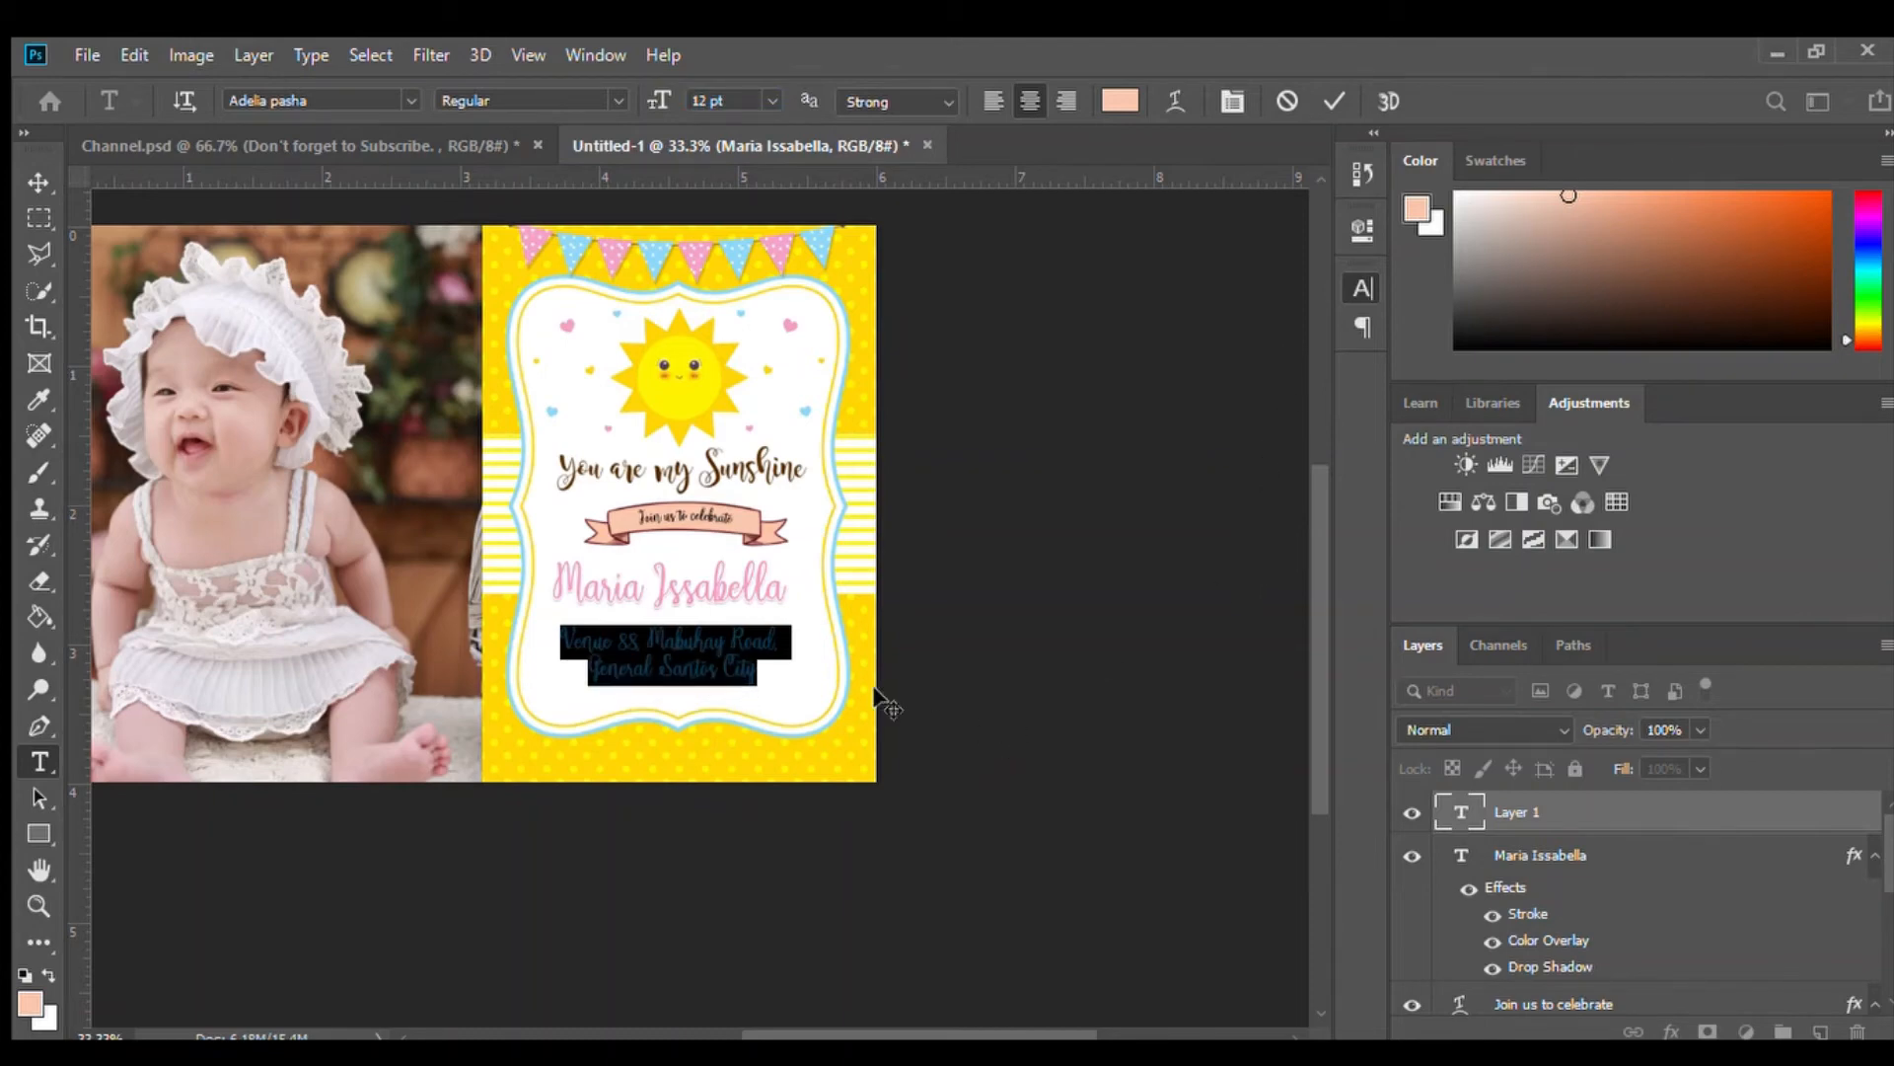
click(658, 669)
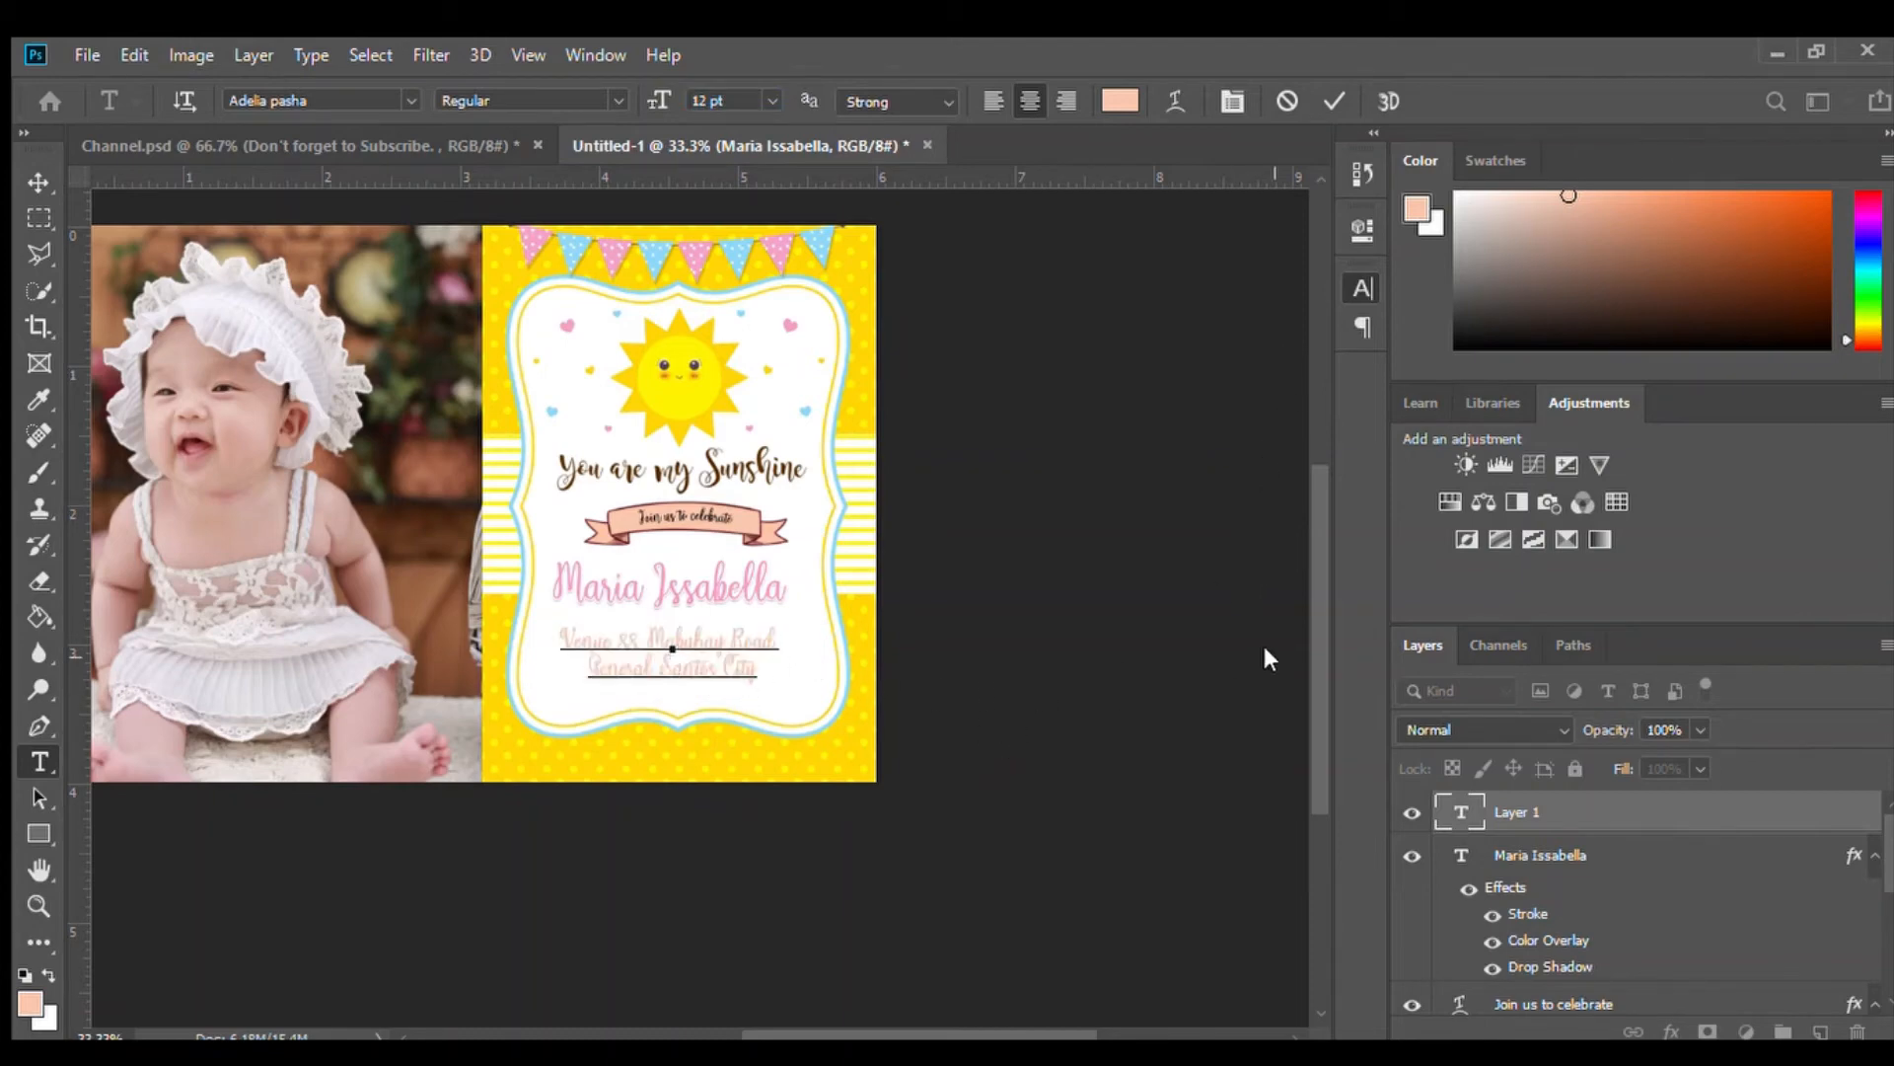
click(1545, 806)
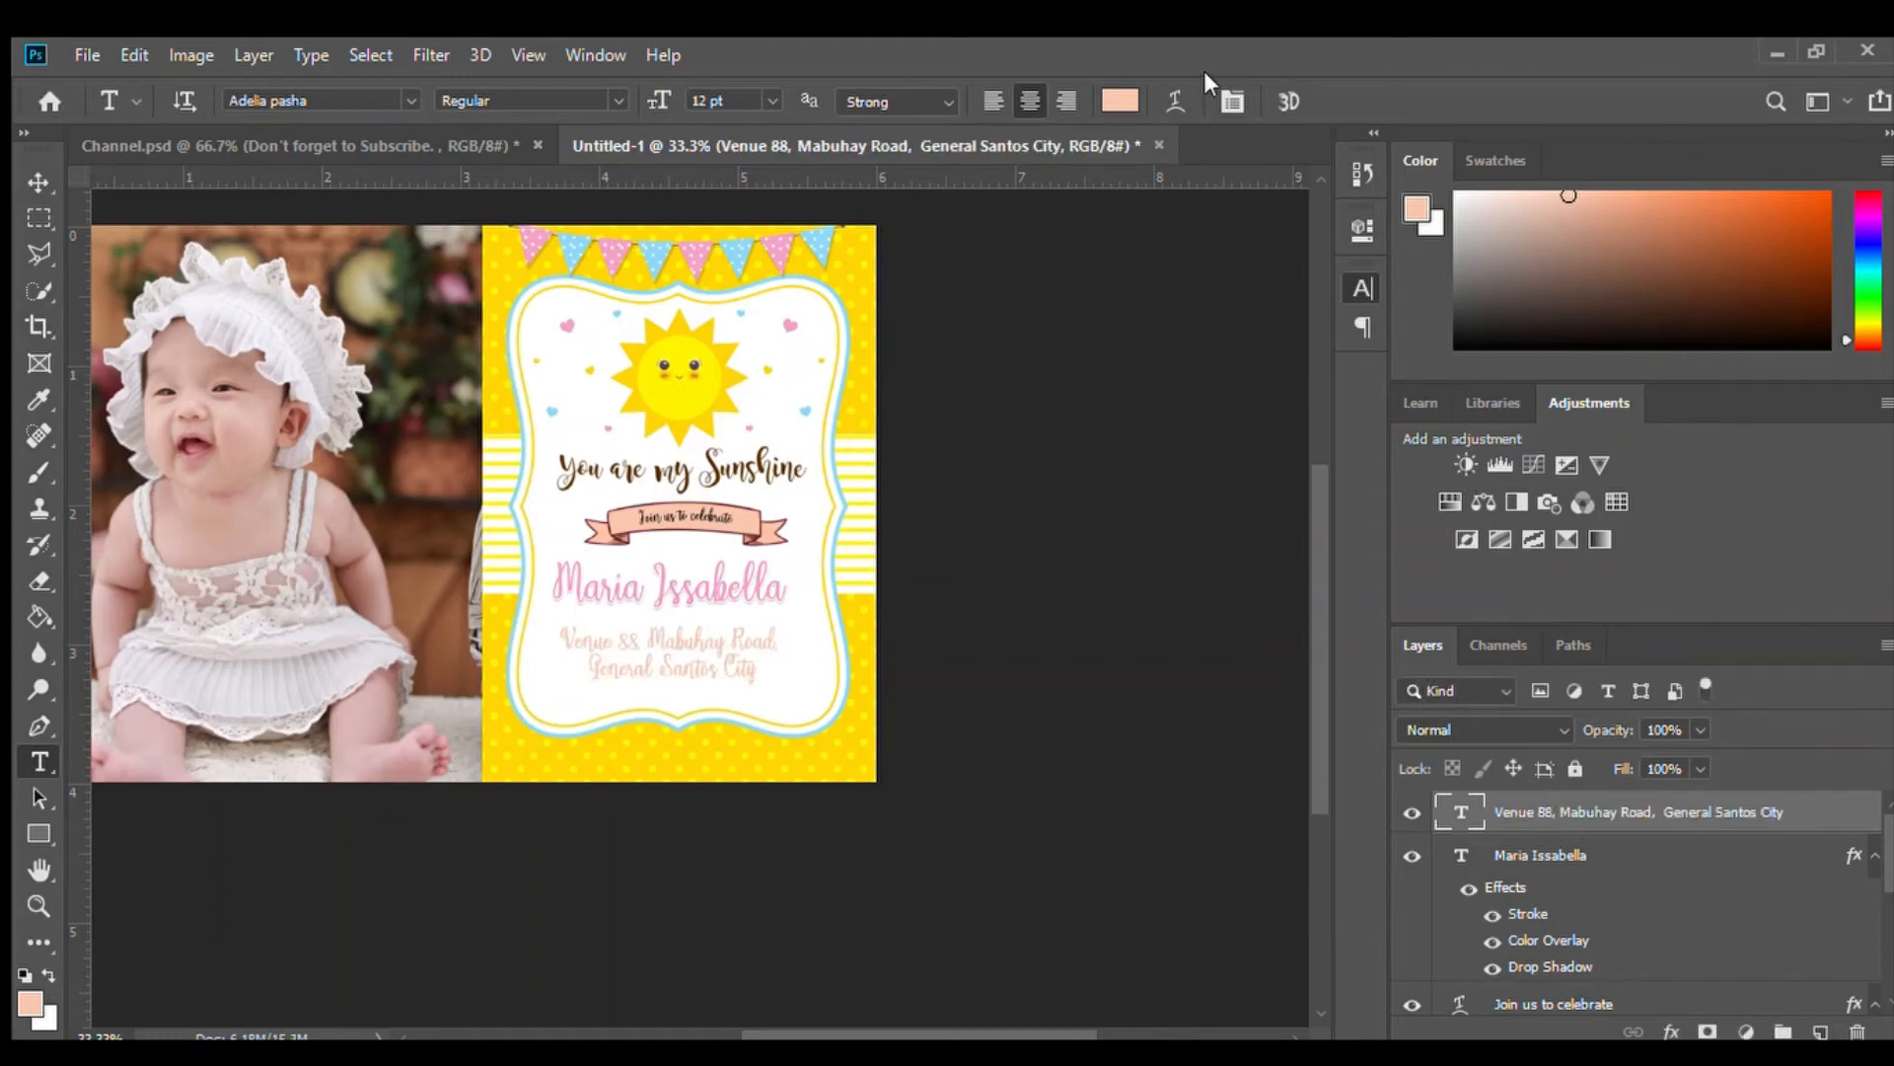
Add a Color Overlay to the venue text using the sun's yellow sampled from the image
key(h)
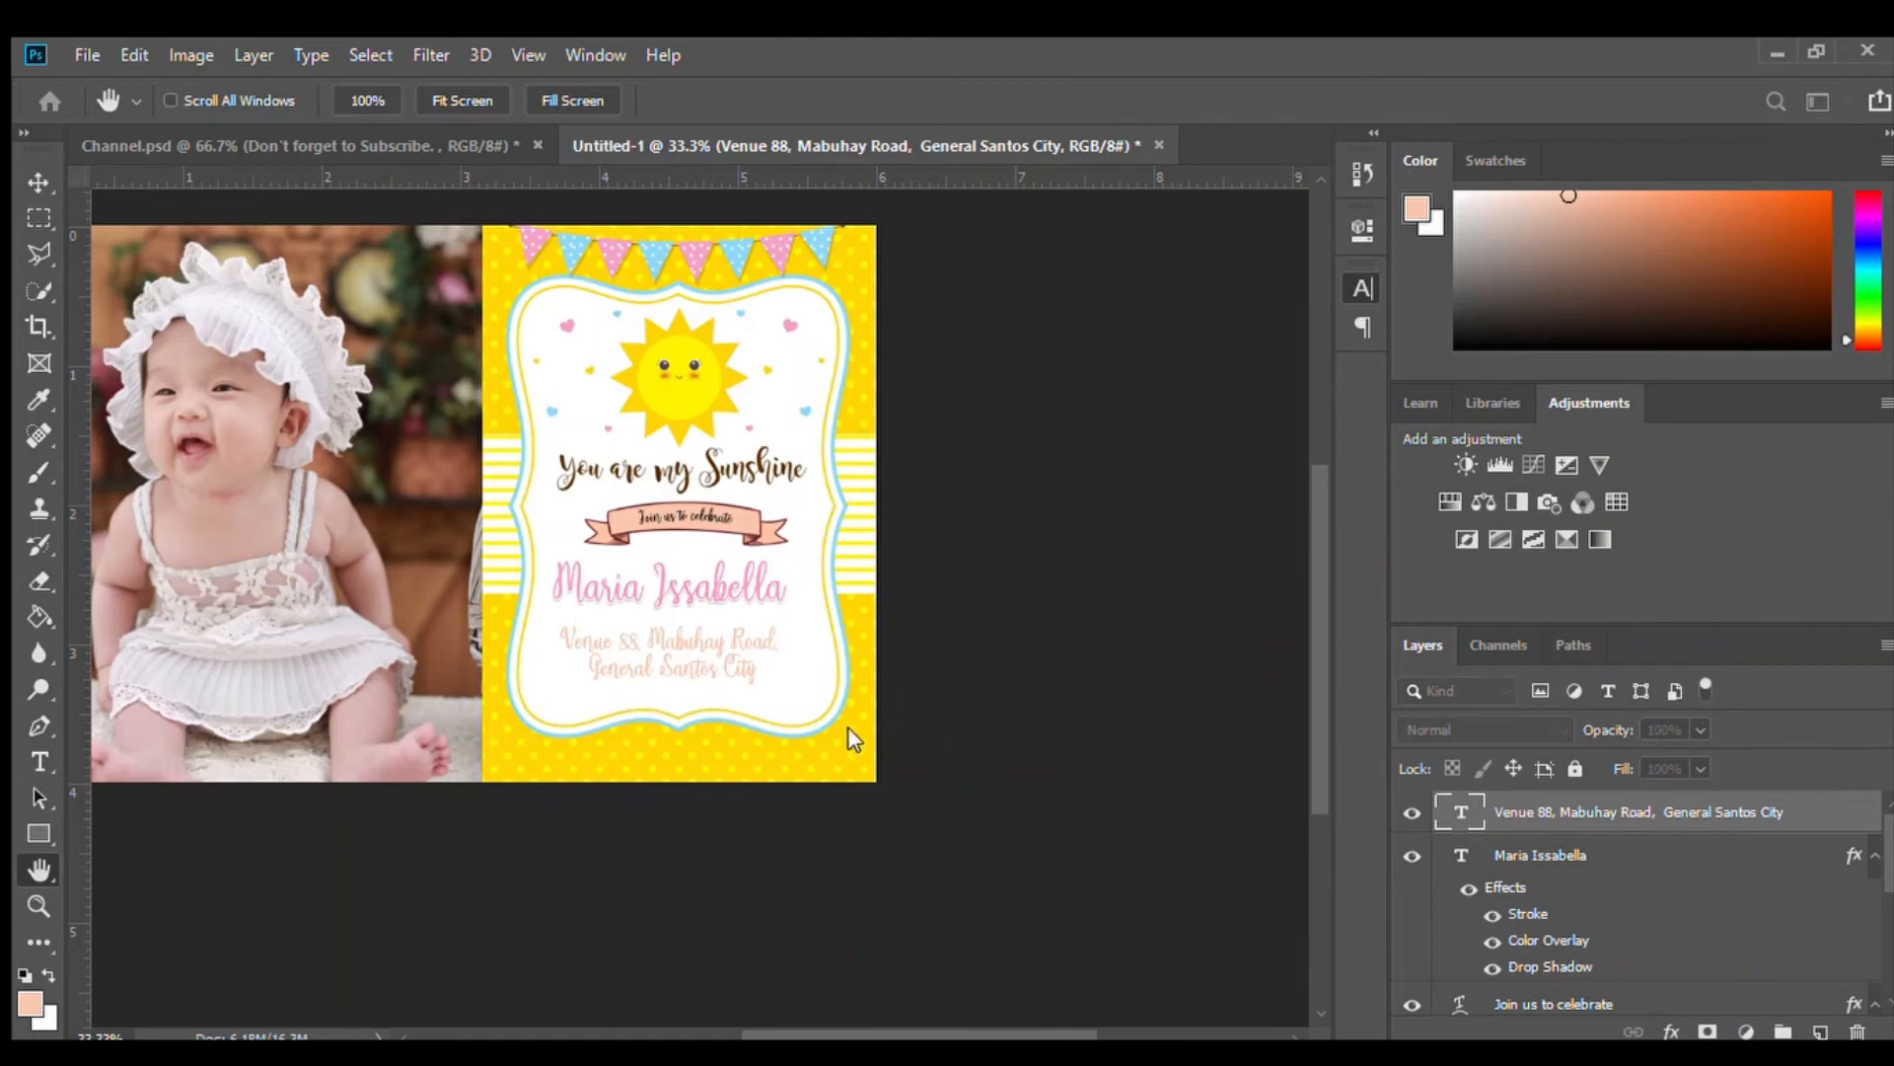
click(801, 671)
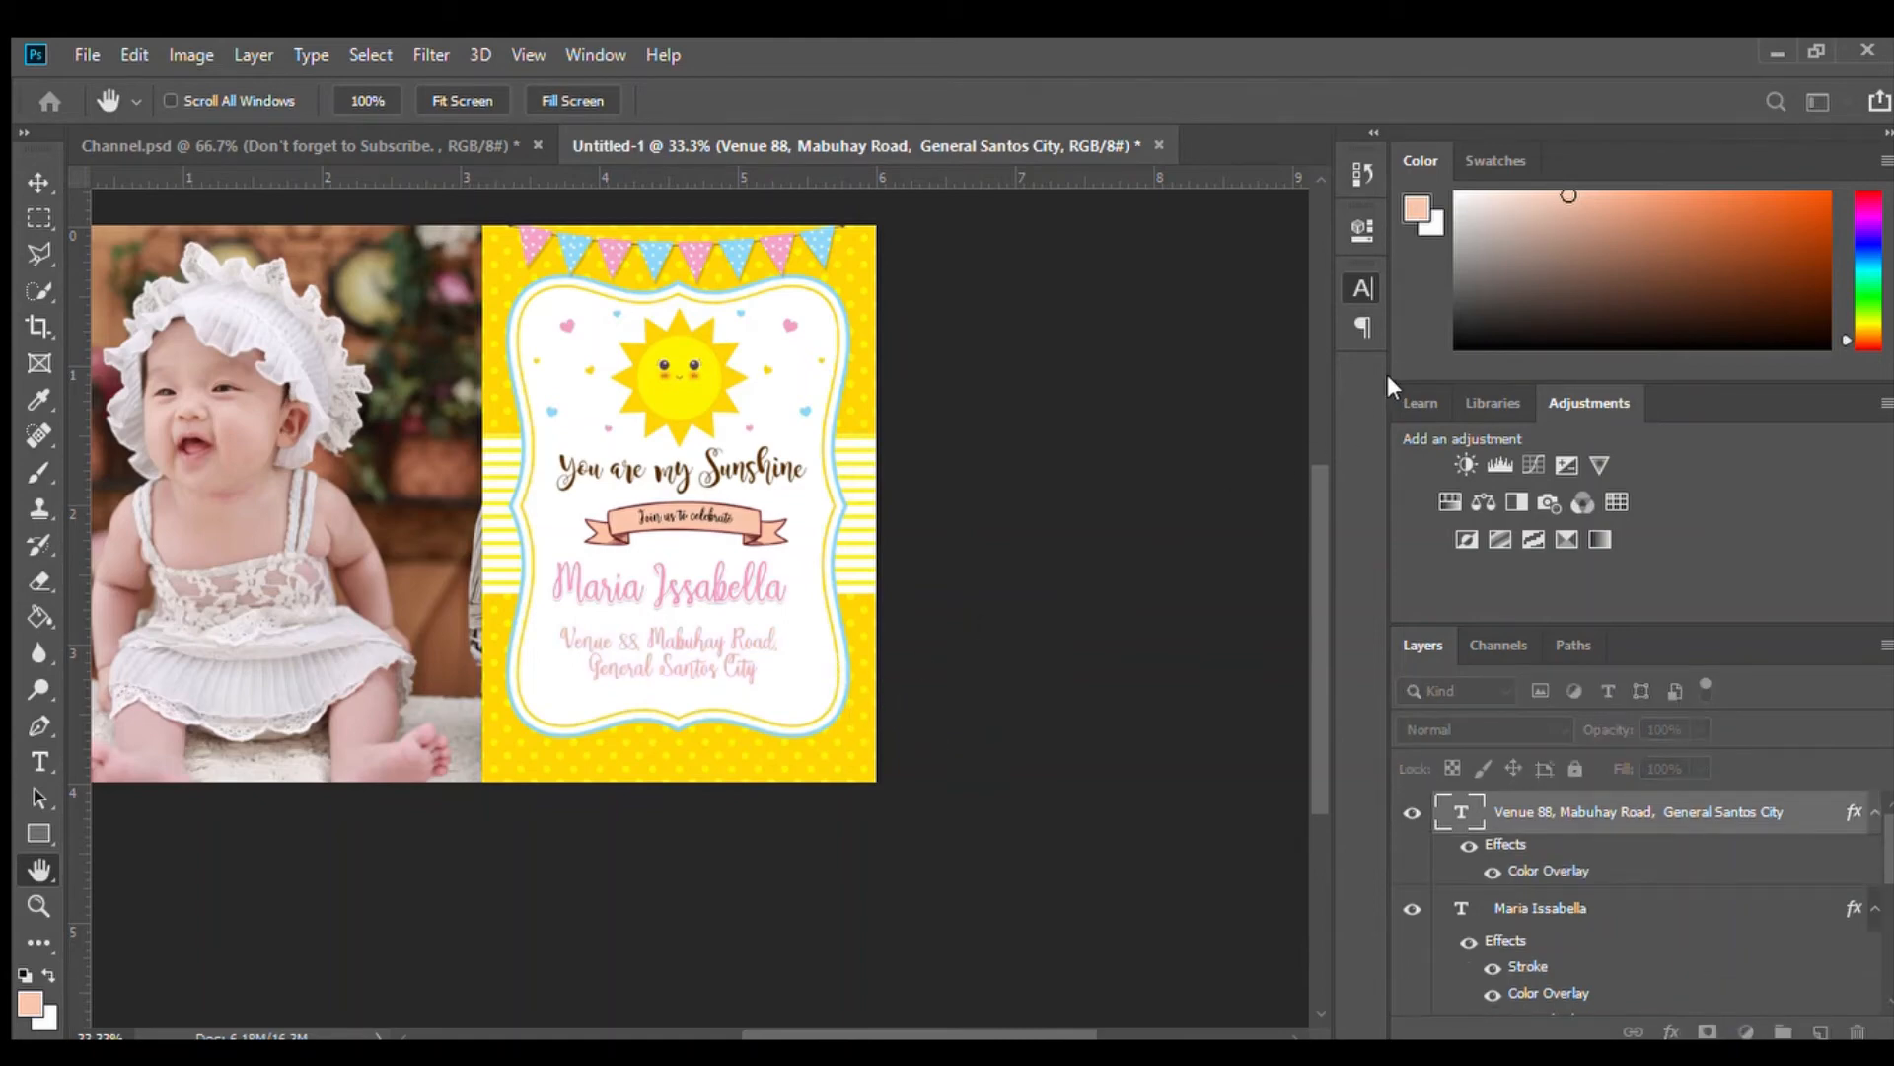
key(i)
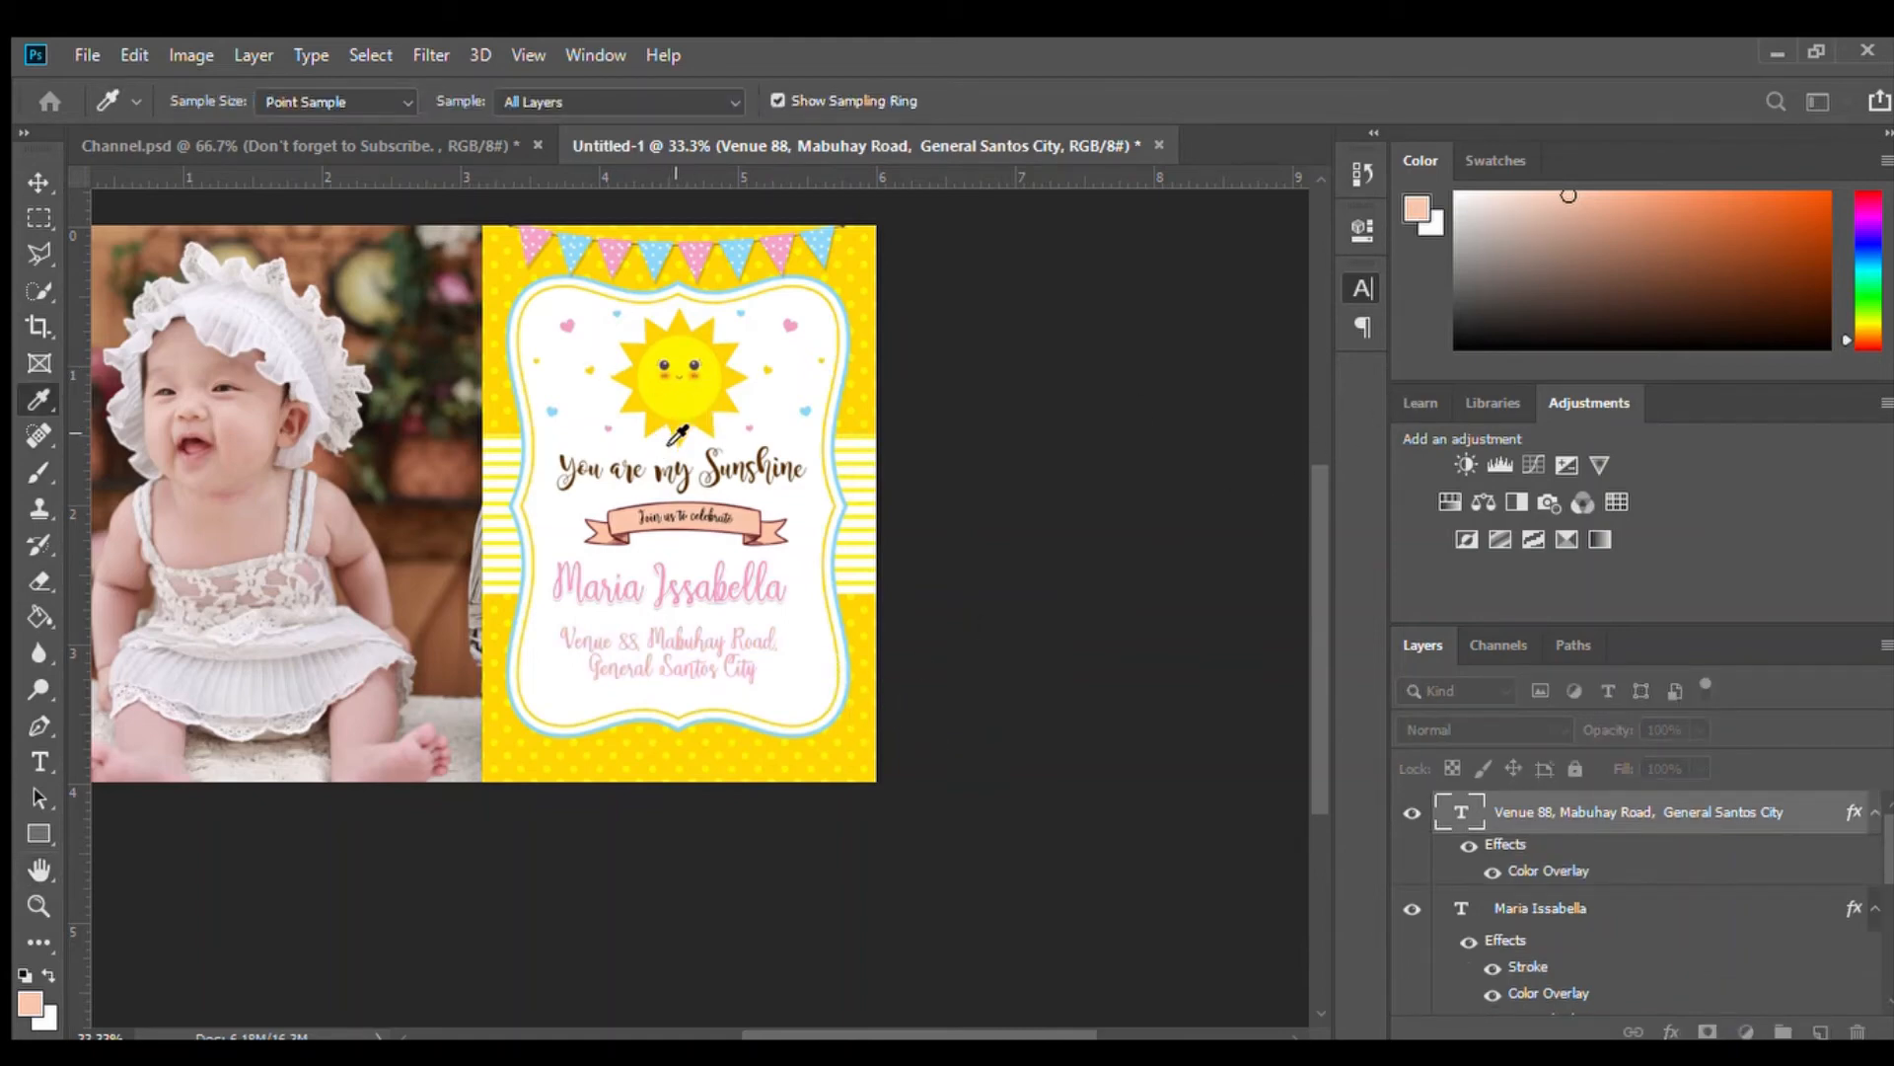
click(671, 444)
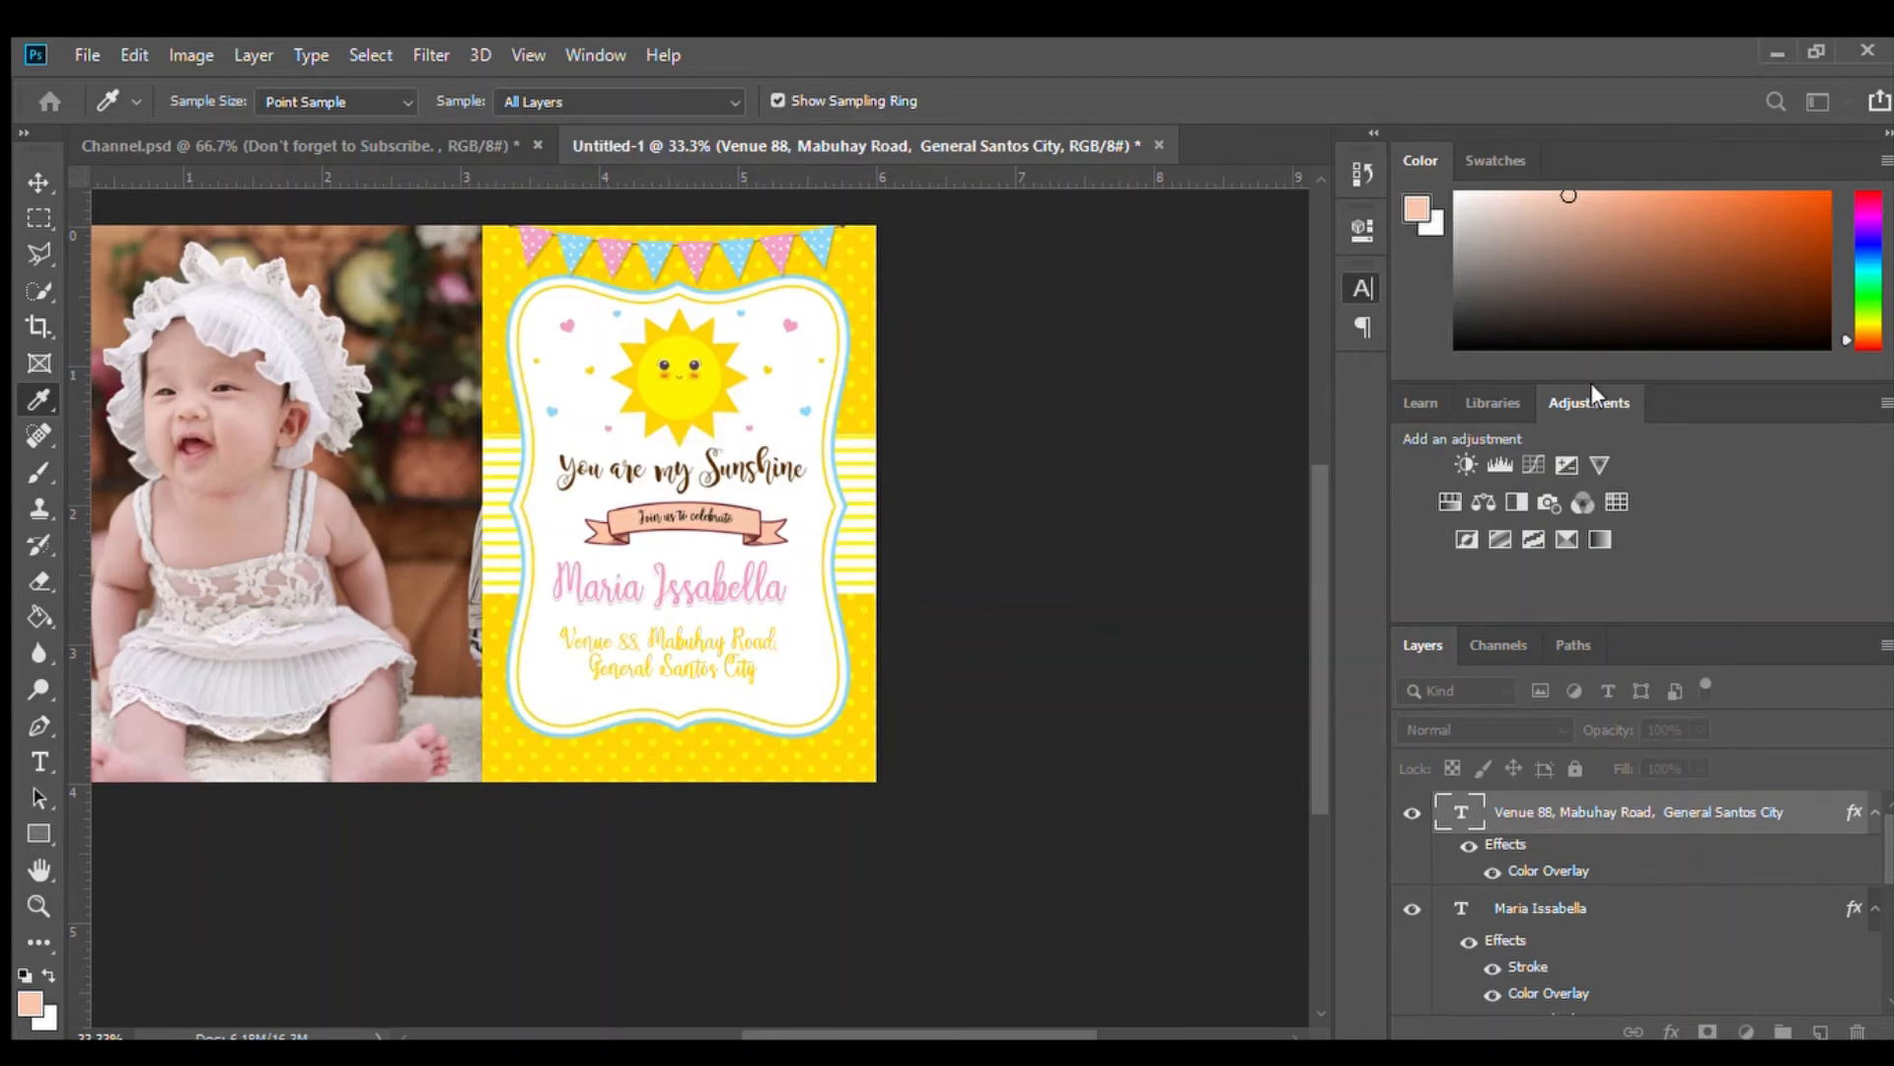
key(h)
key(t)
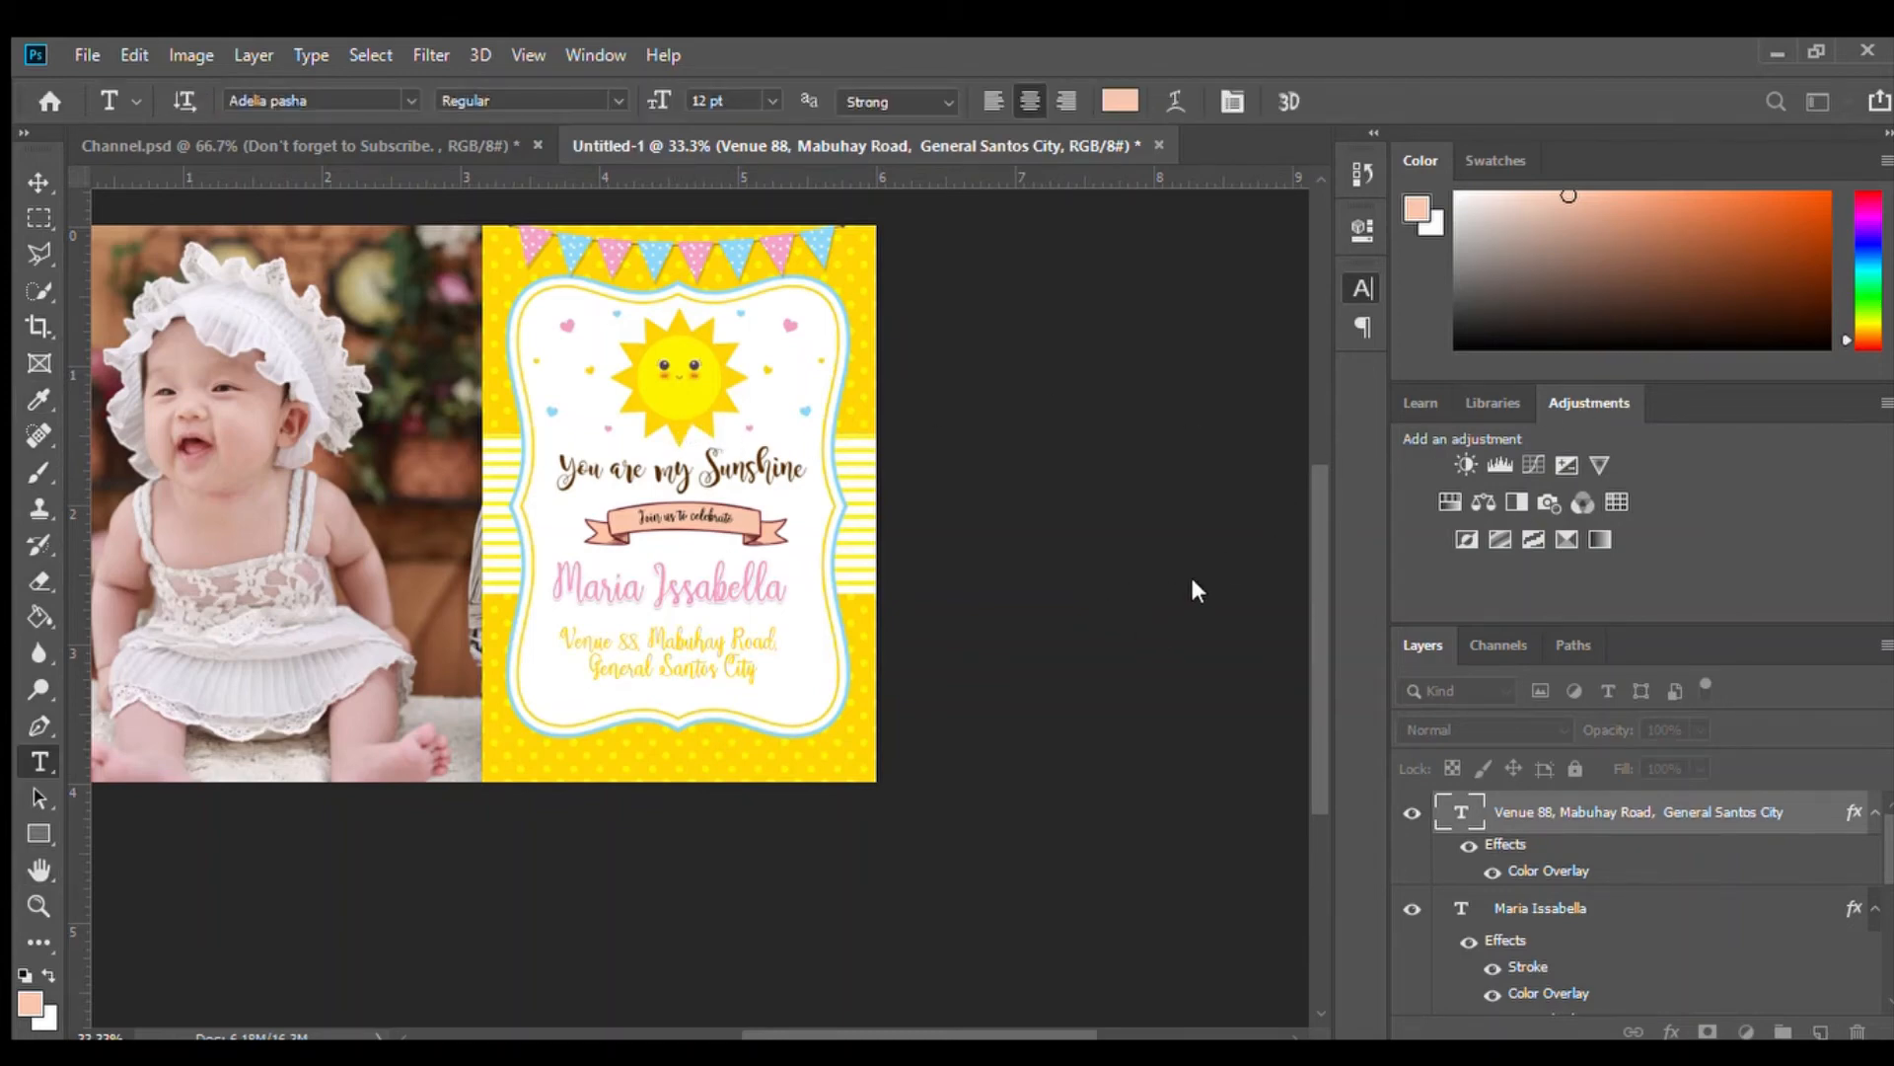
click(724, 648)
key(ctrl+a)
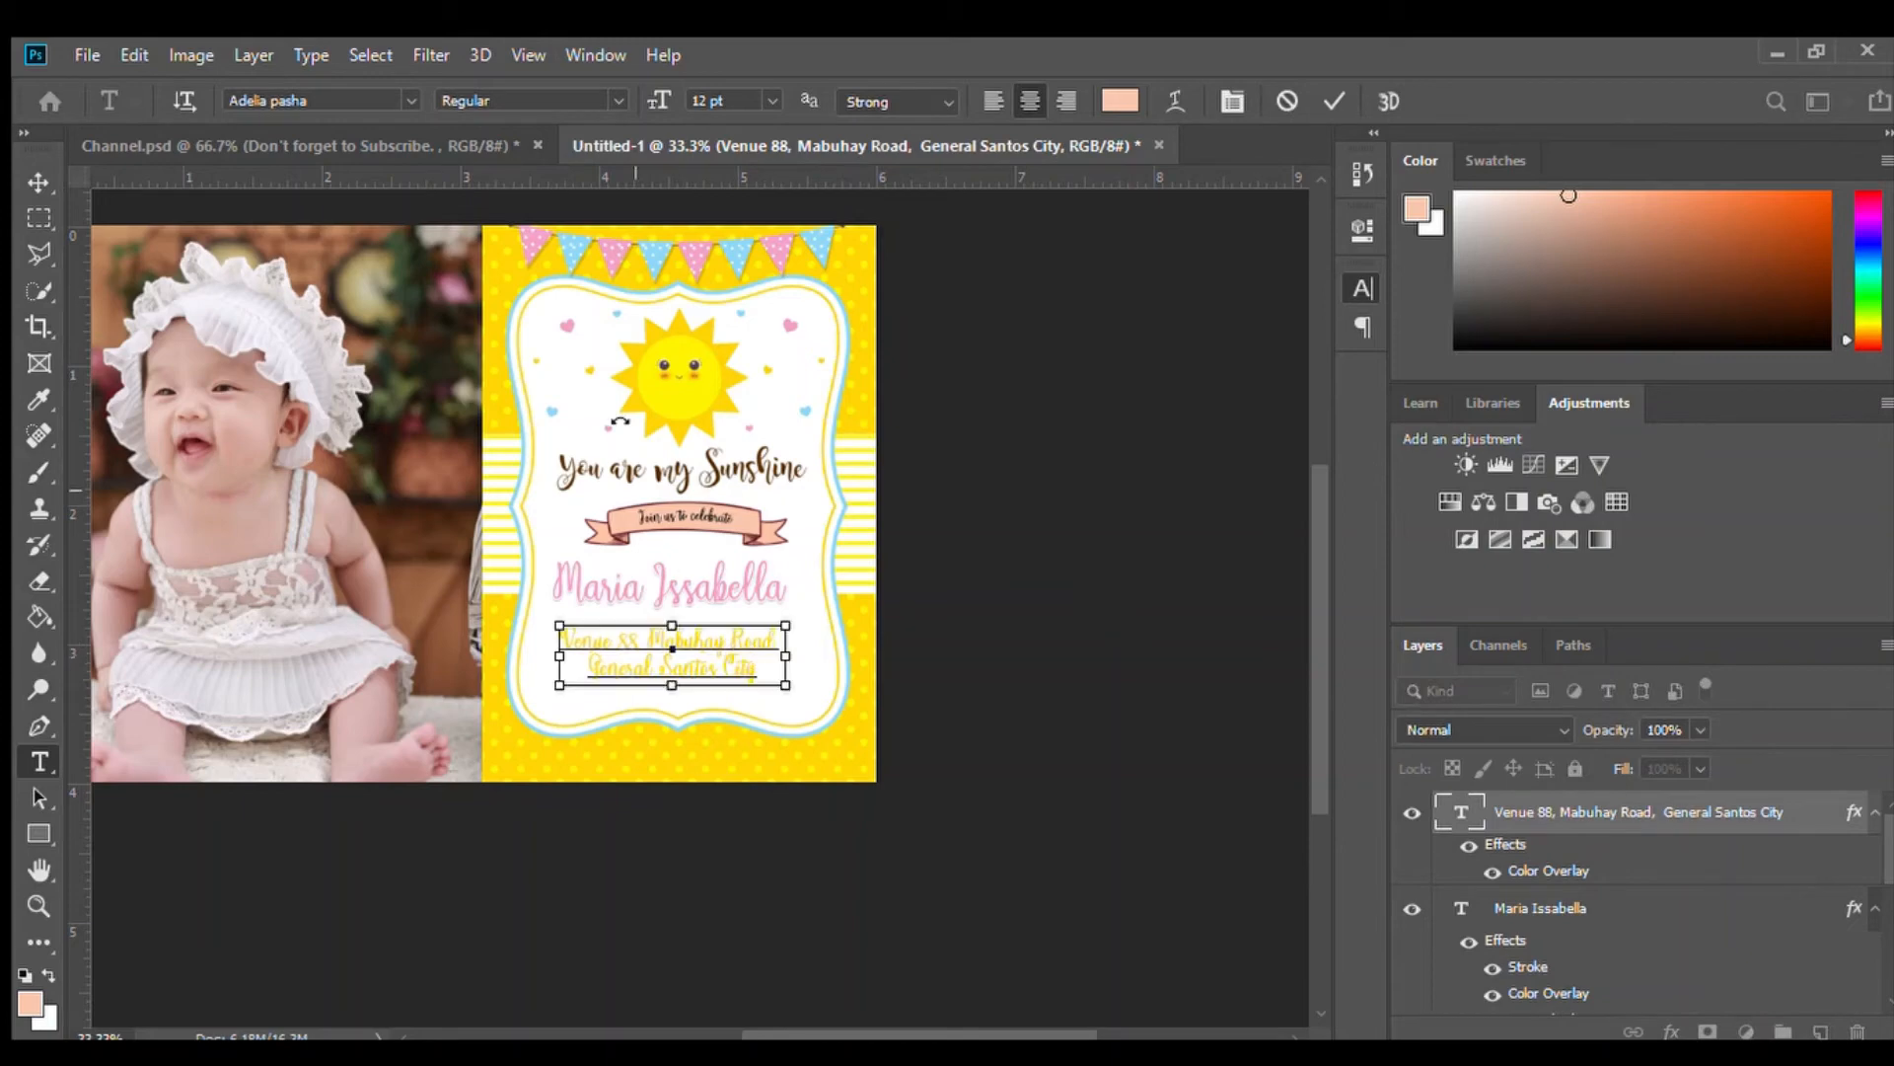
Set the venue text to Aubrey at 8 pt, tighten its leading and nudge it lower
click(390, 99)
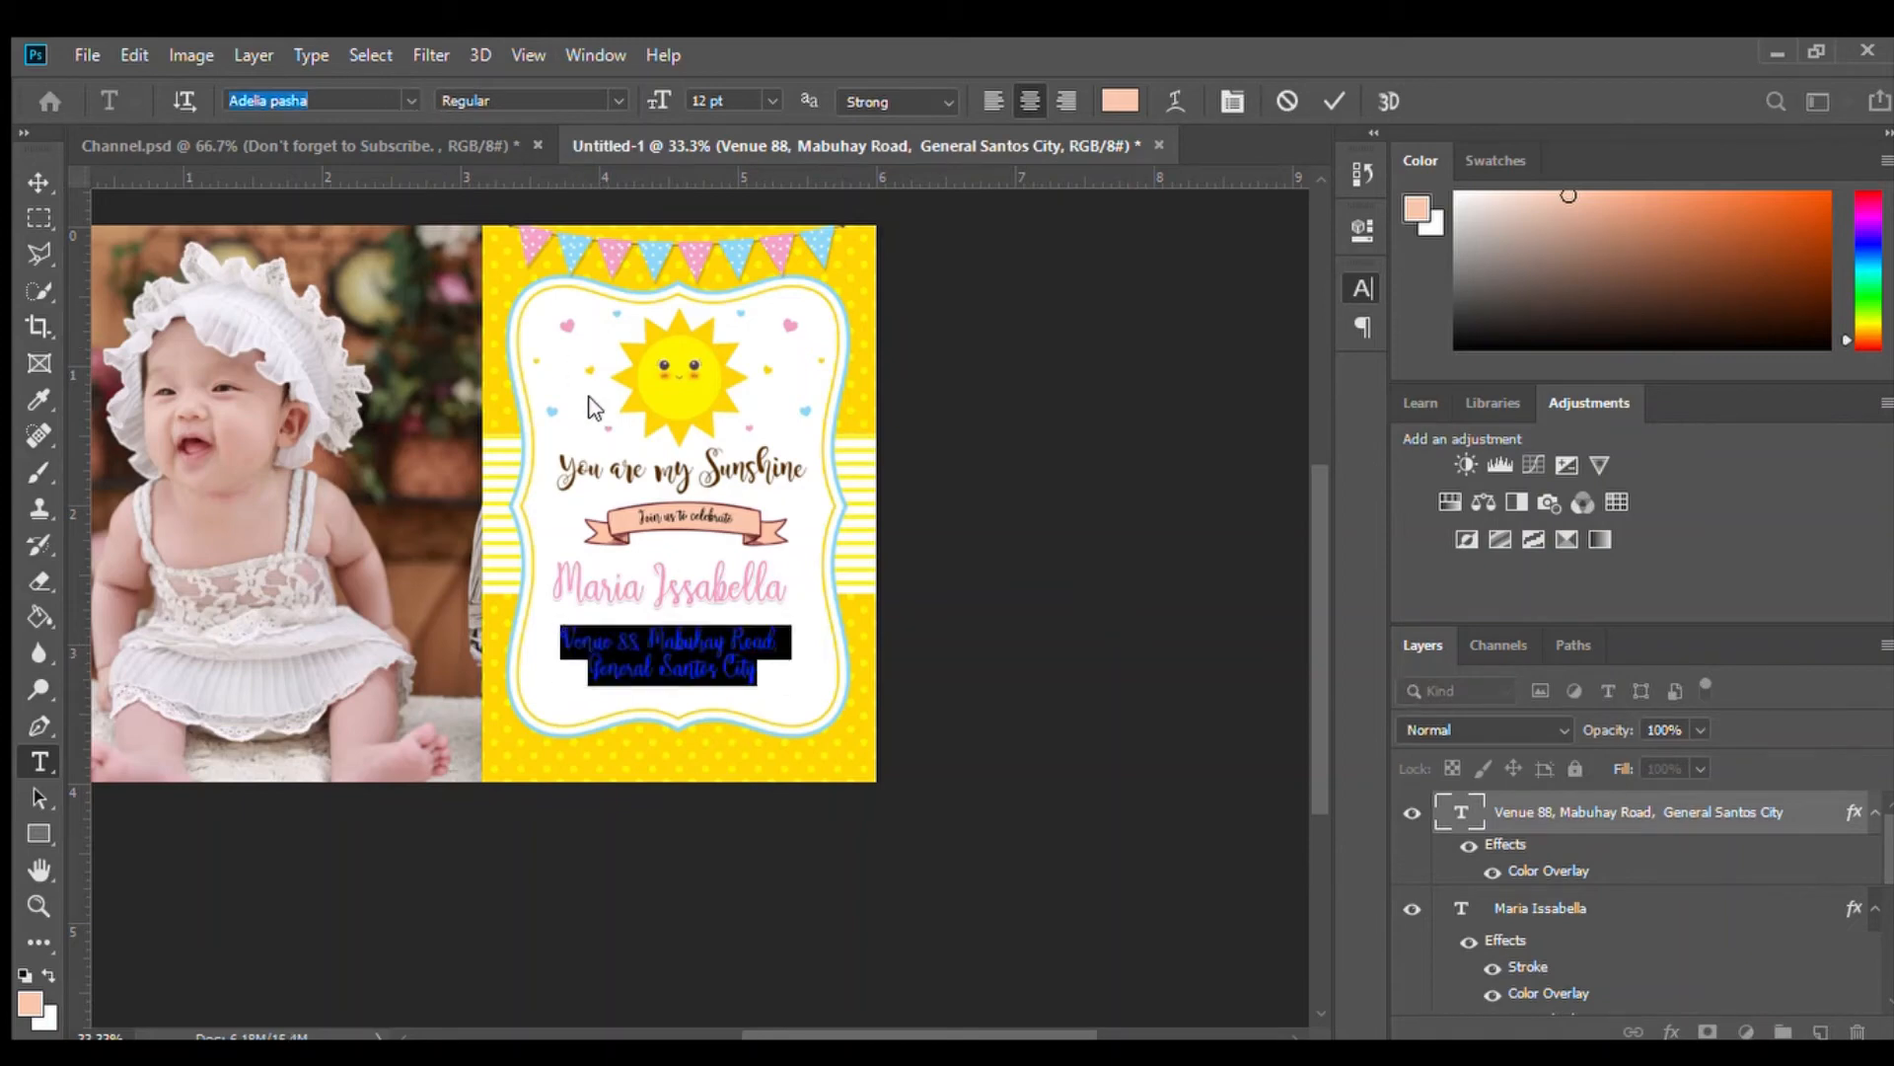
key(Return)
click(396, 99)
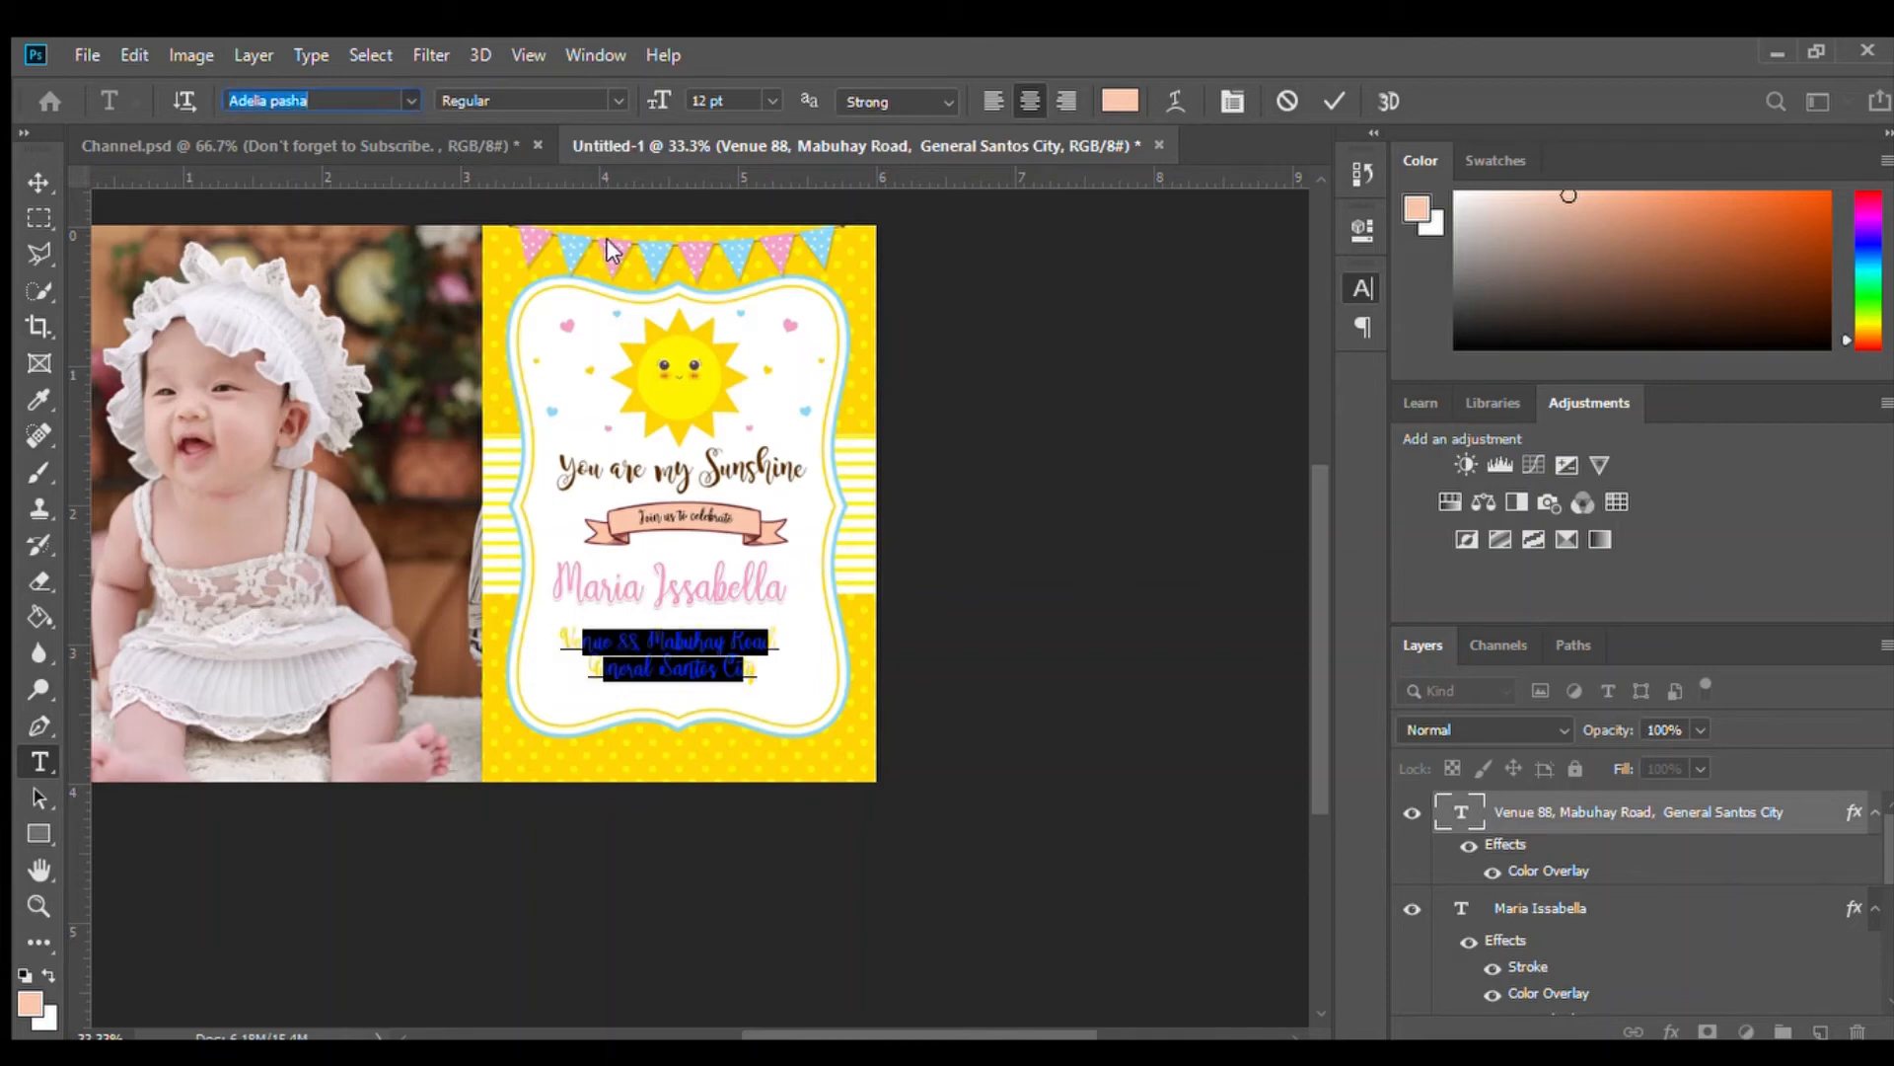
text(Arial)
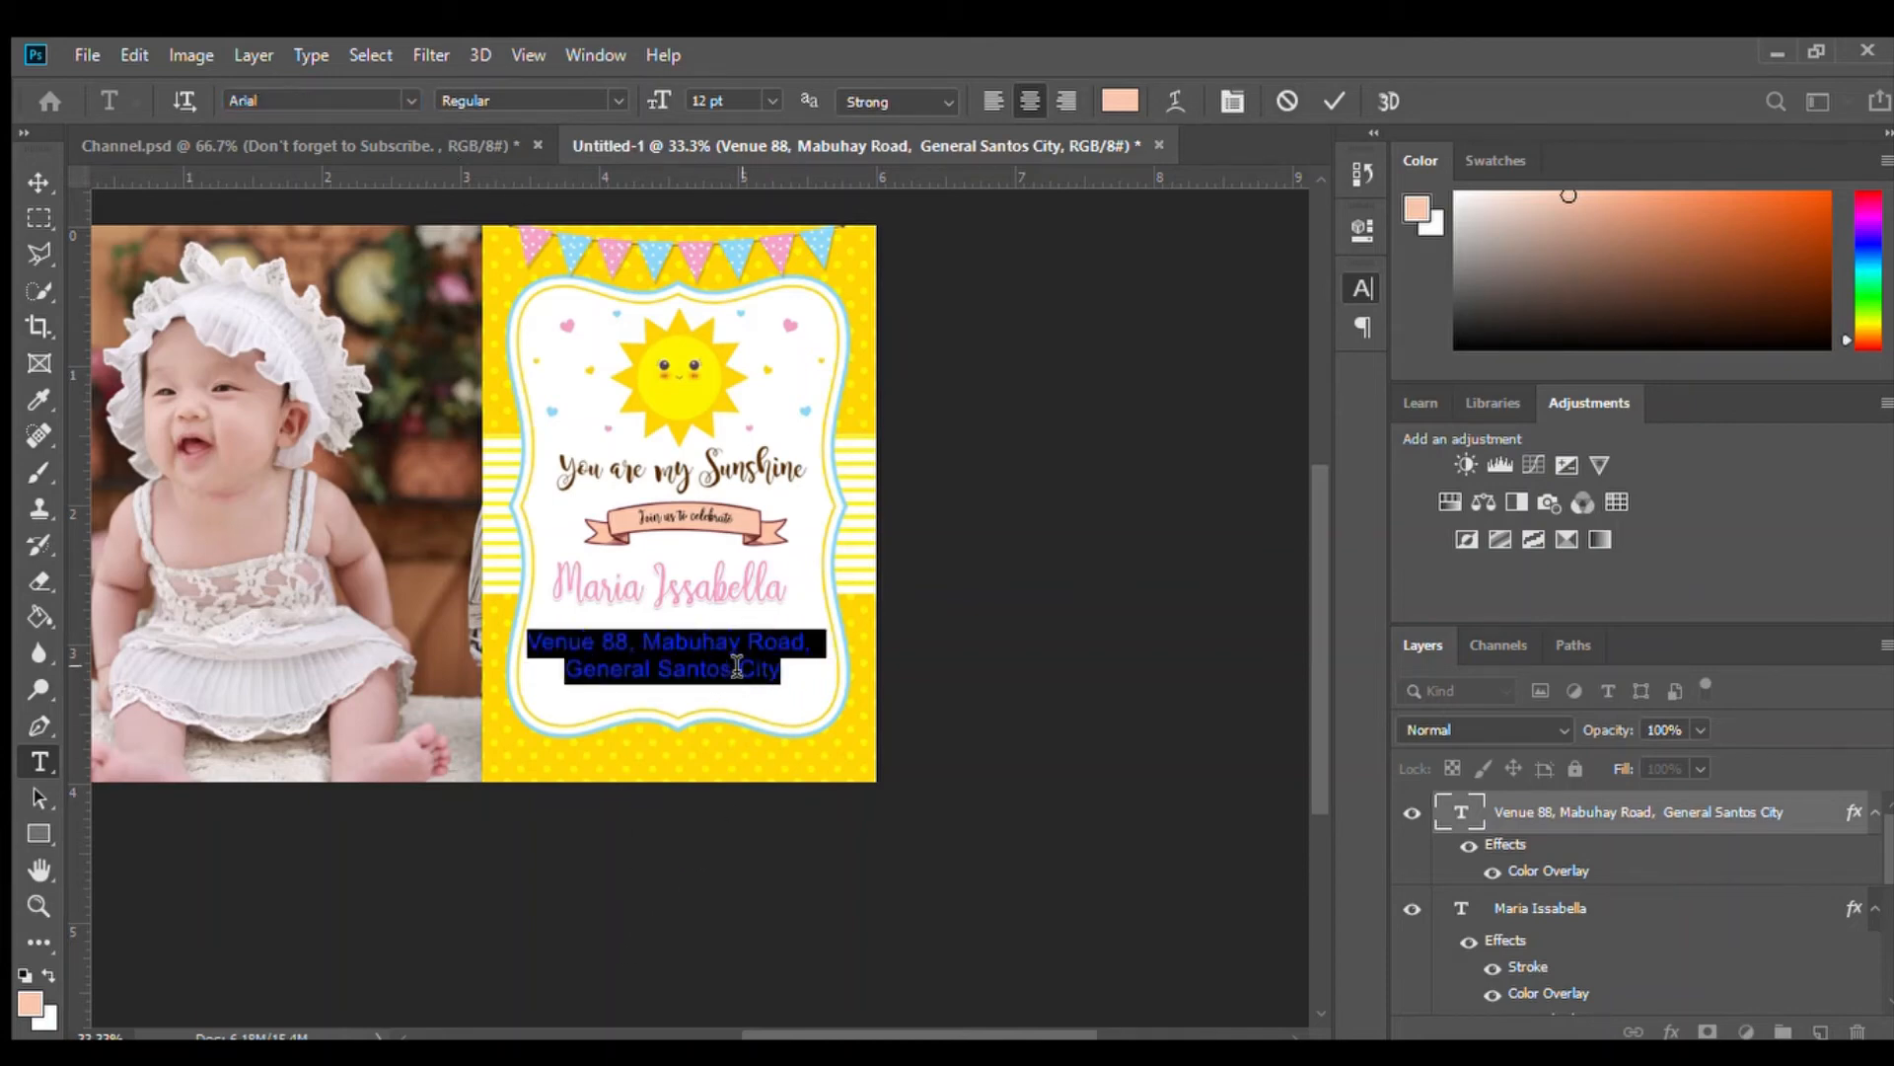
click(406, 94)
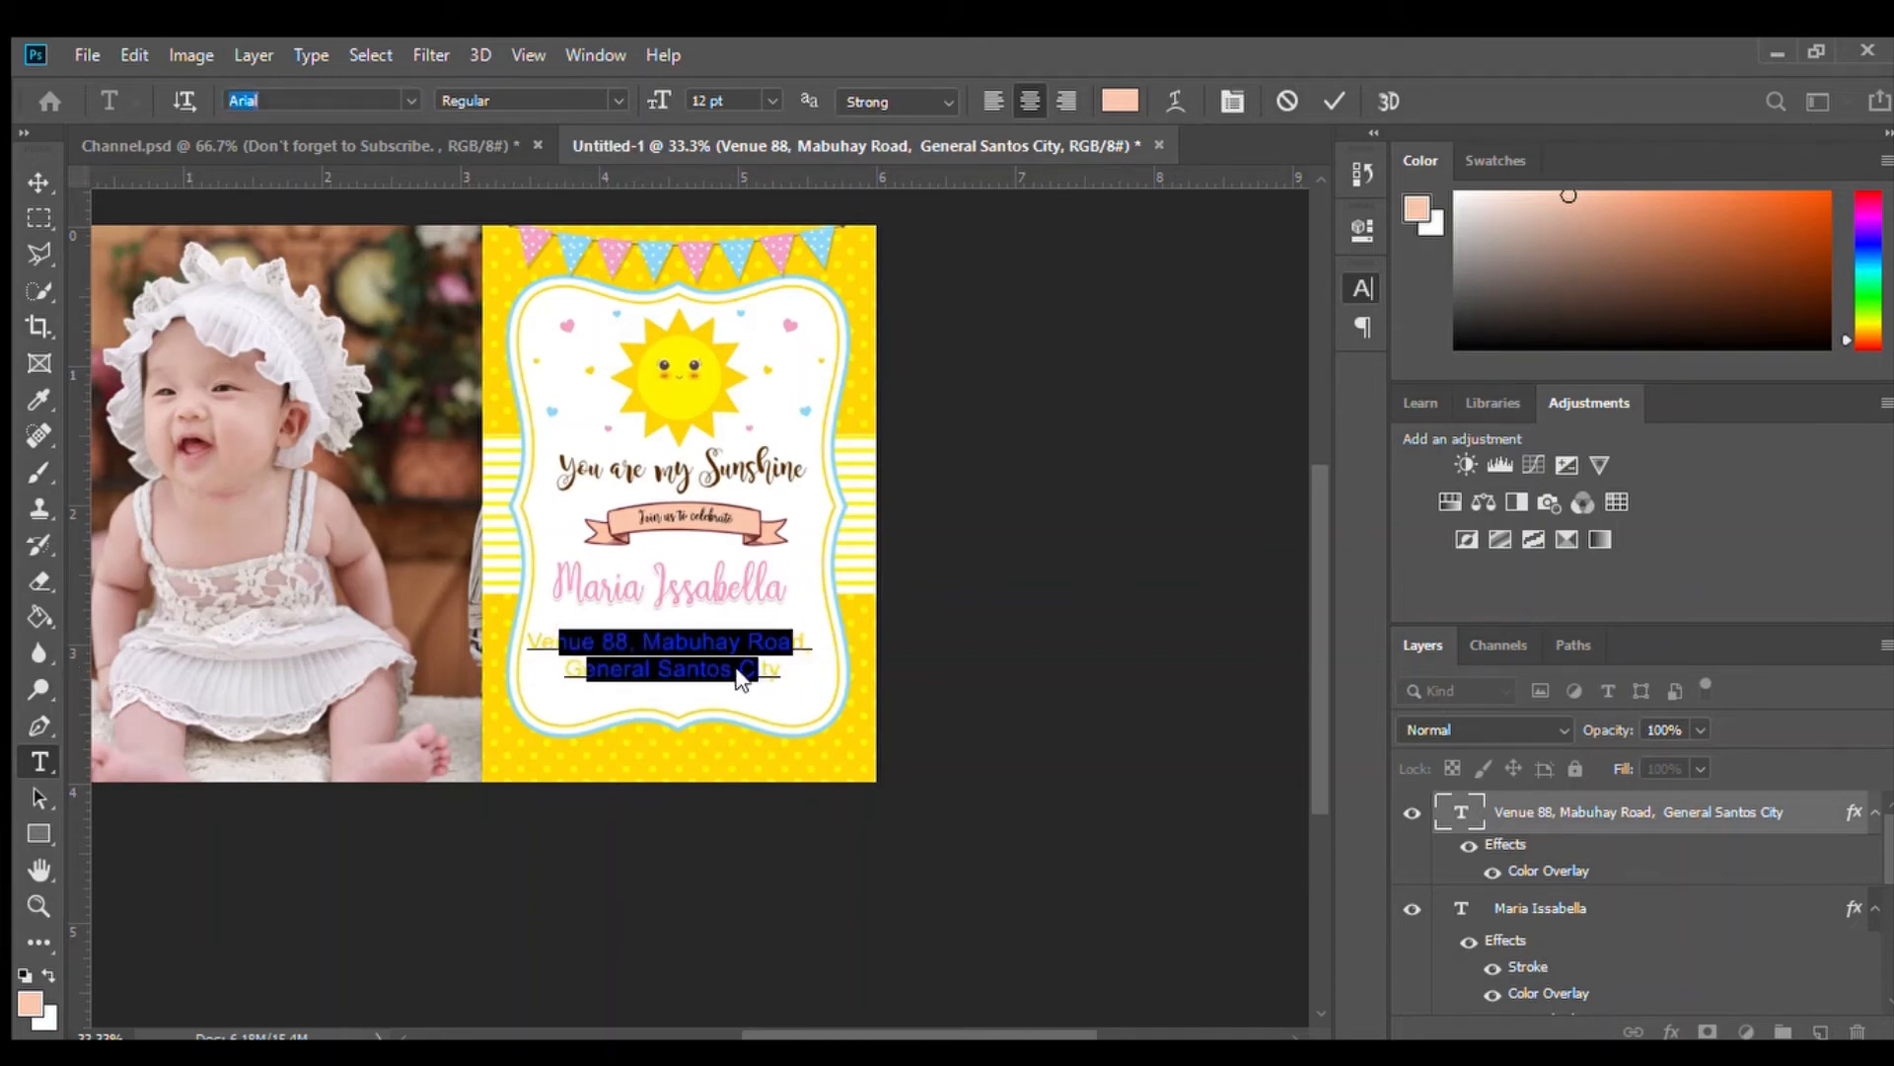
key(Down)
key(Down)
key(Down)
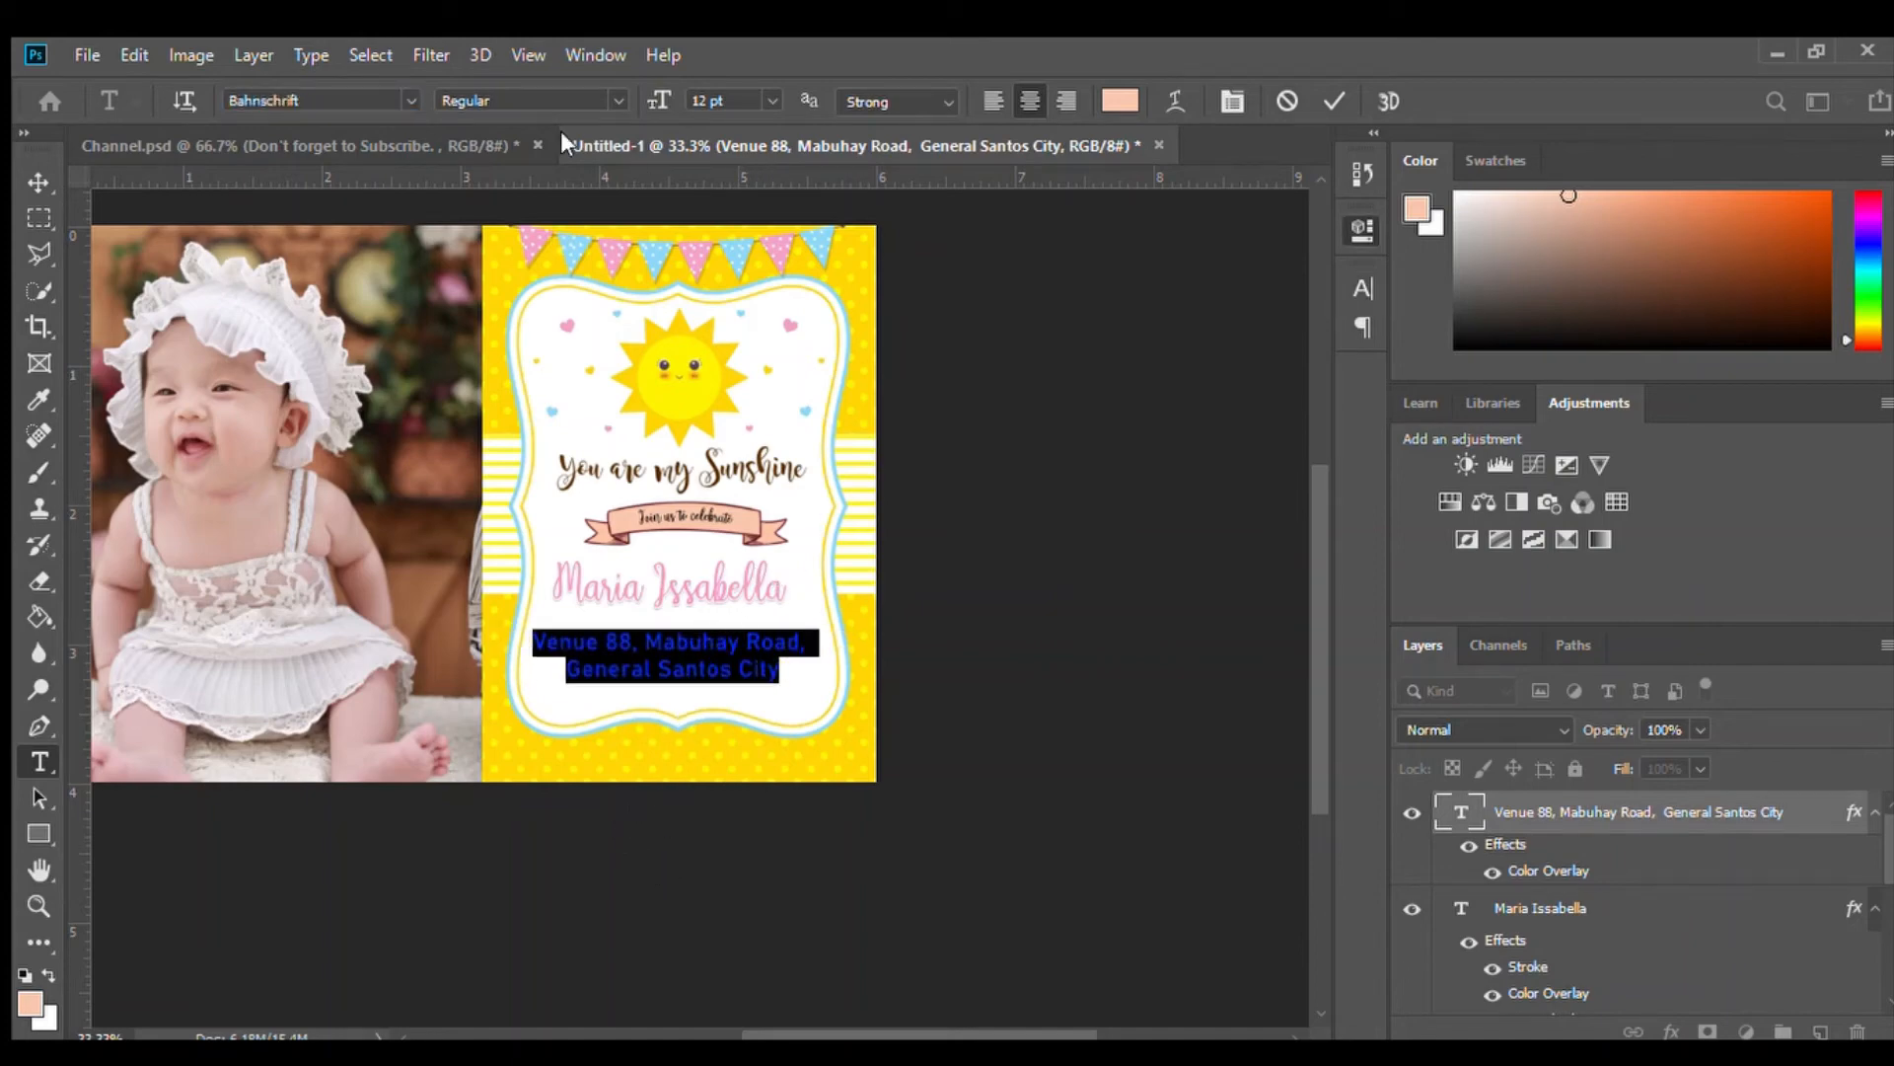
click(405, 95)
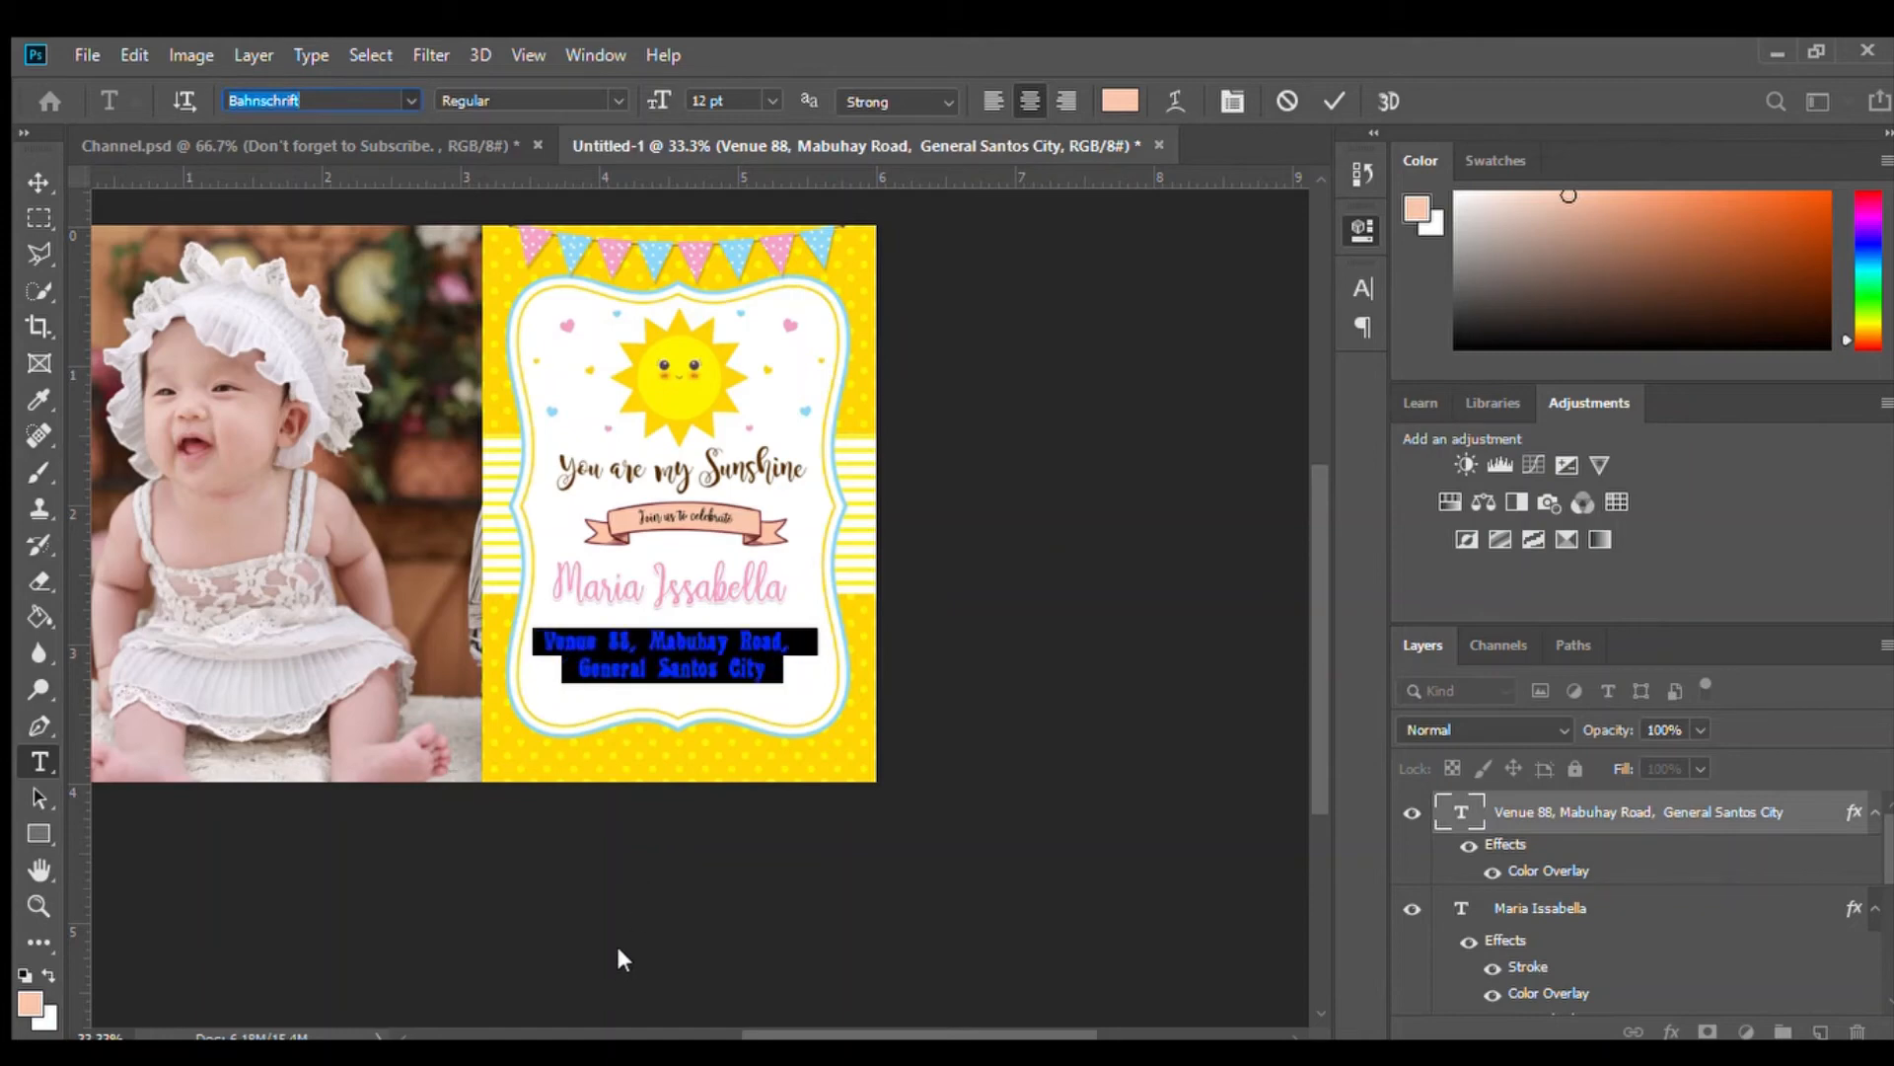
key(Up)
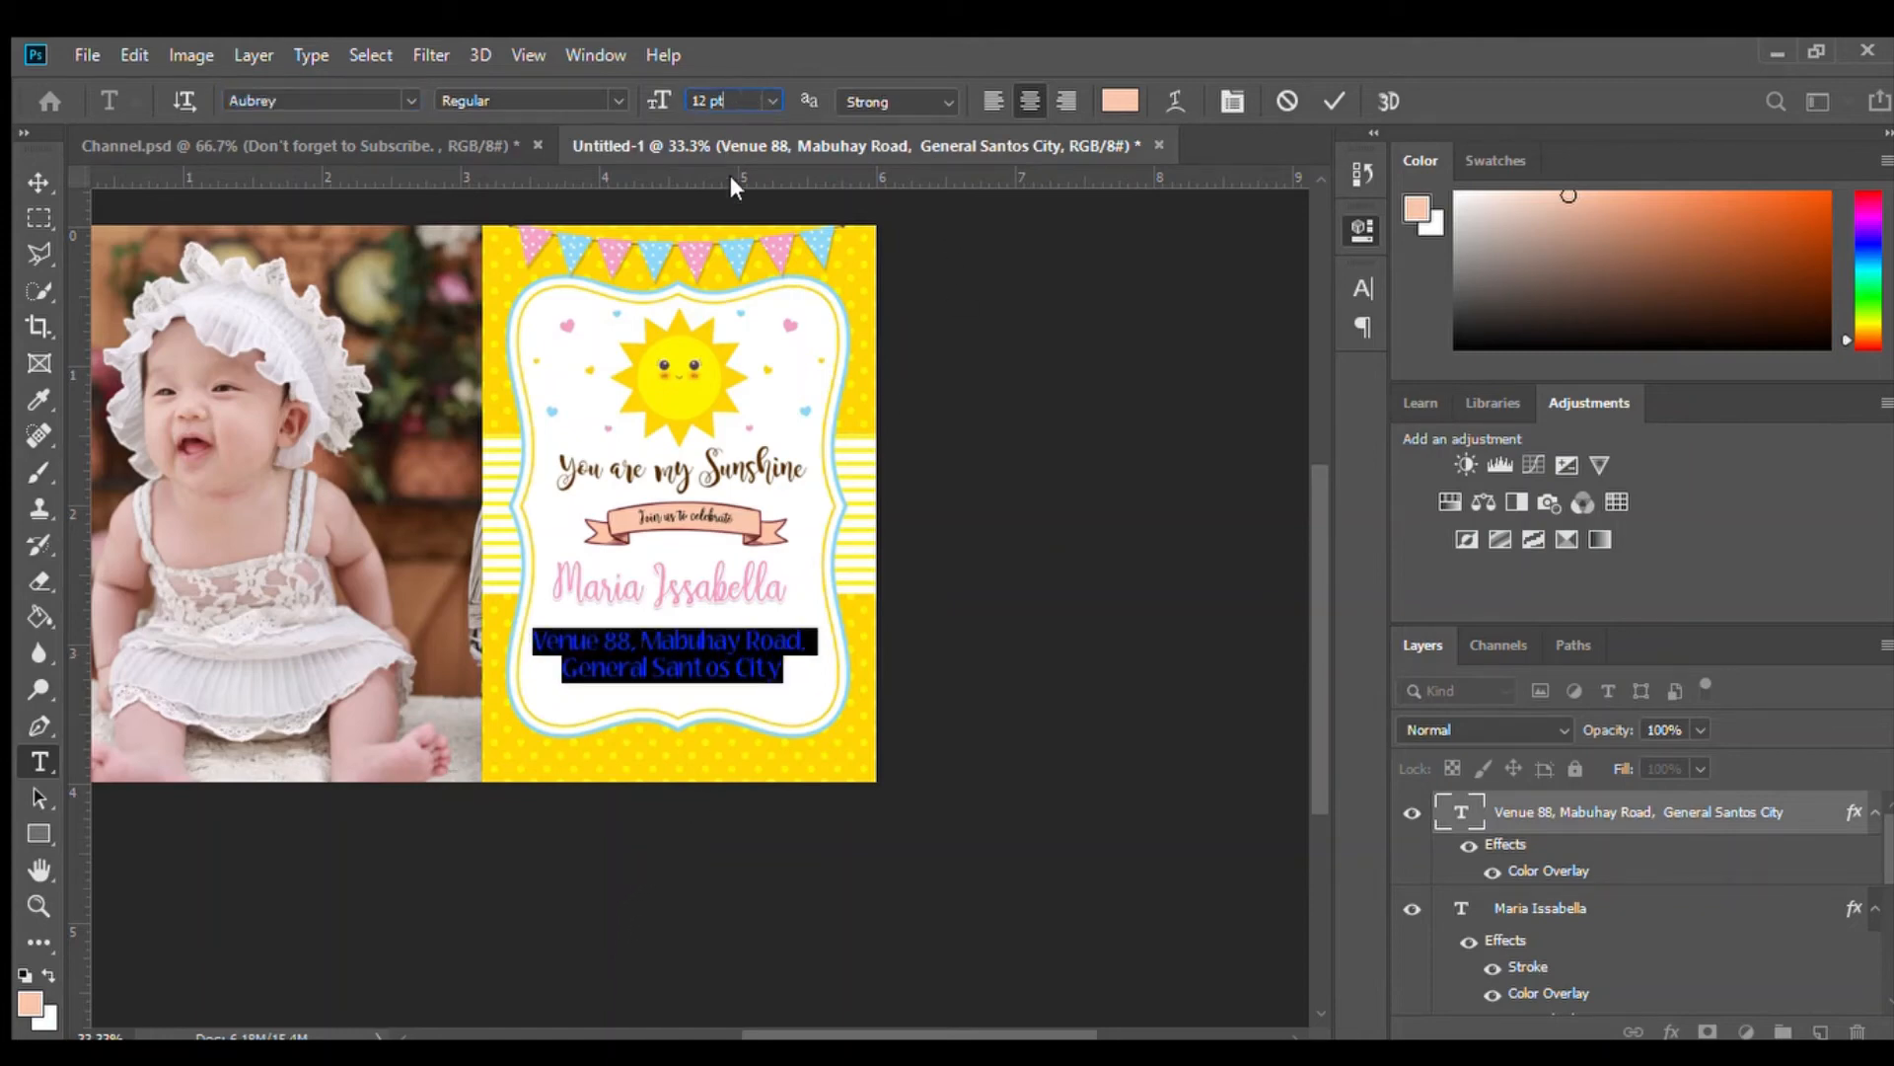
key(Down)
key(Down)
key(Down)
key(Down)
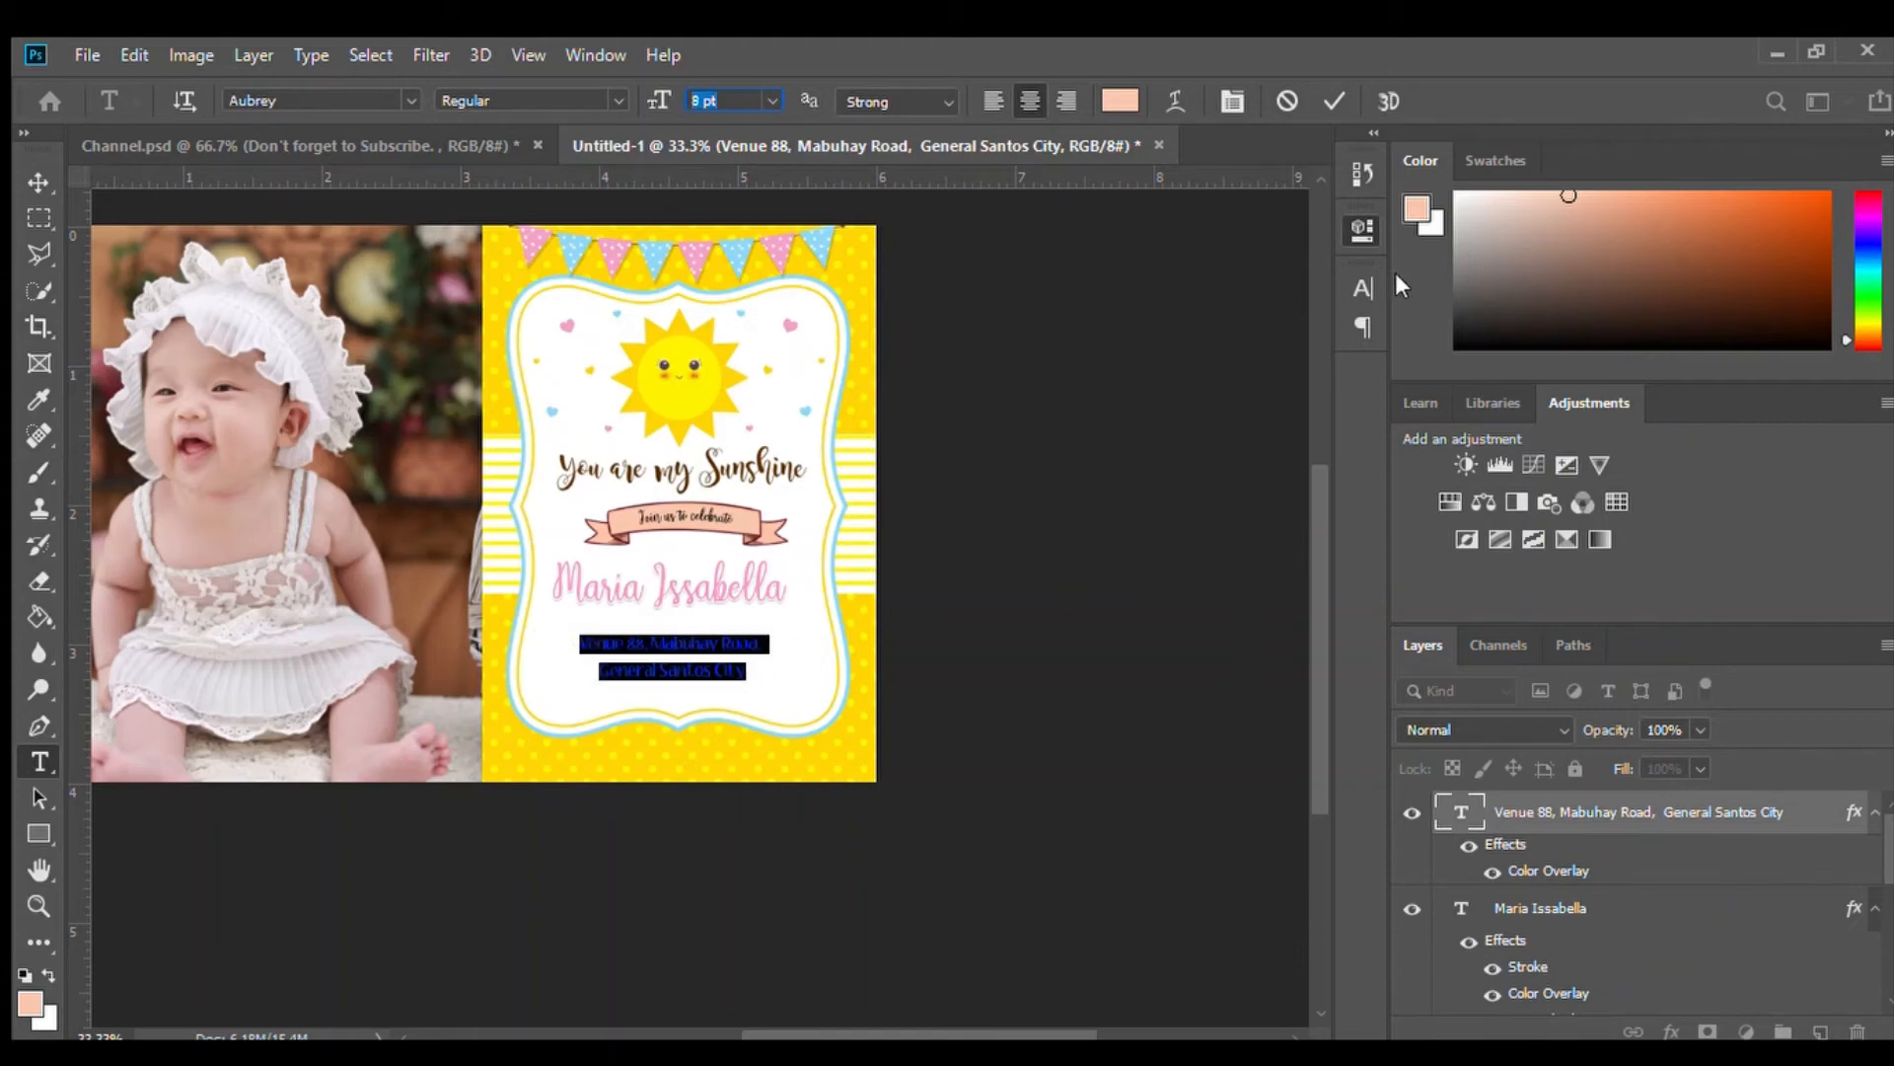
key(Return)
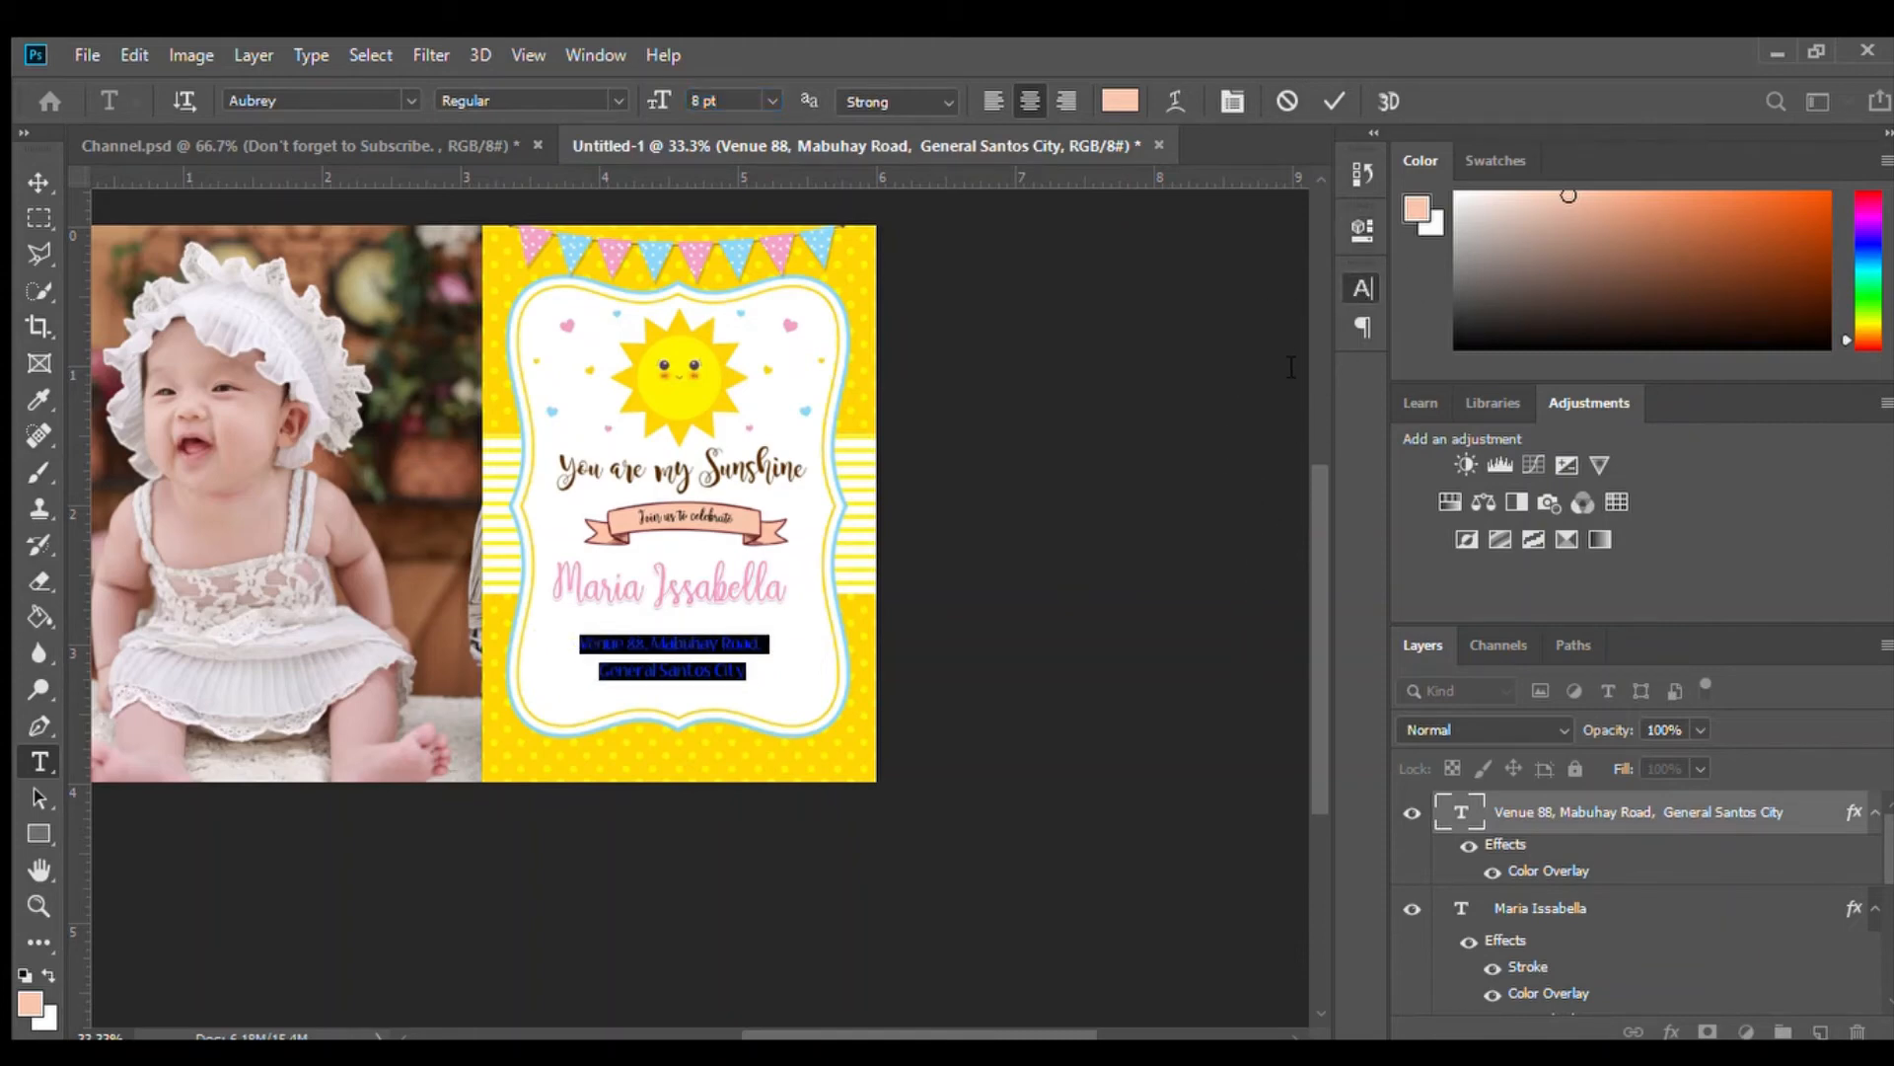
key(alt+Up)
key(alt+Up)
key(alt+Up)
key(alt+Up)
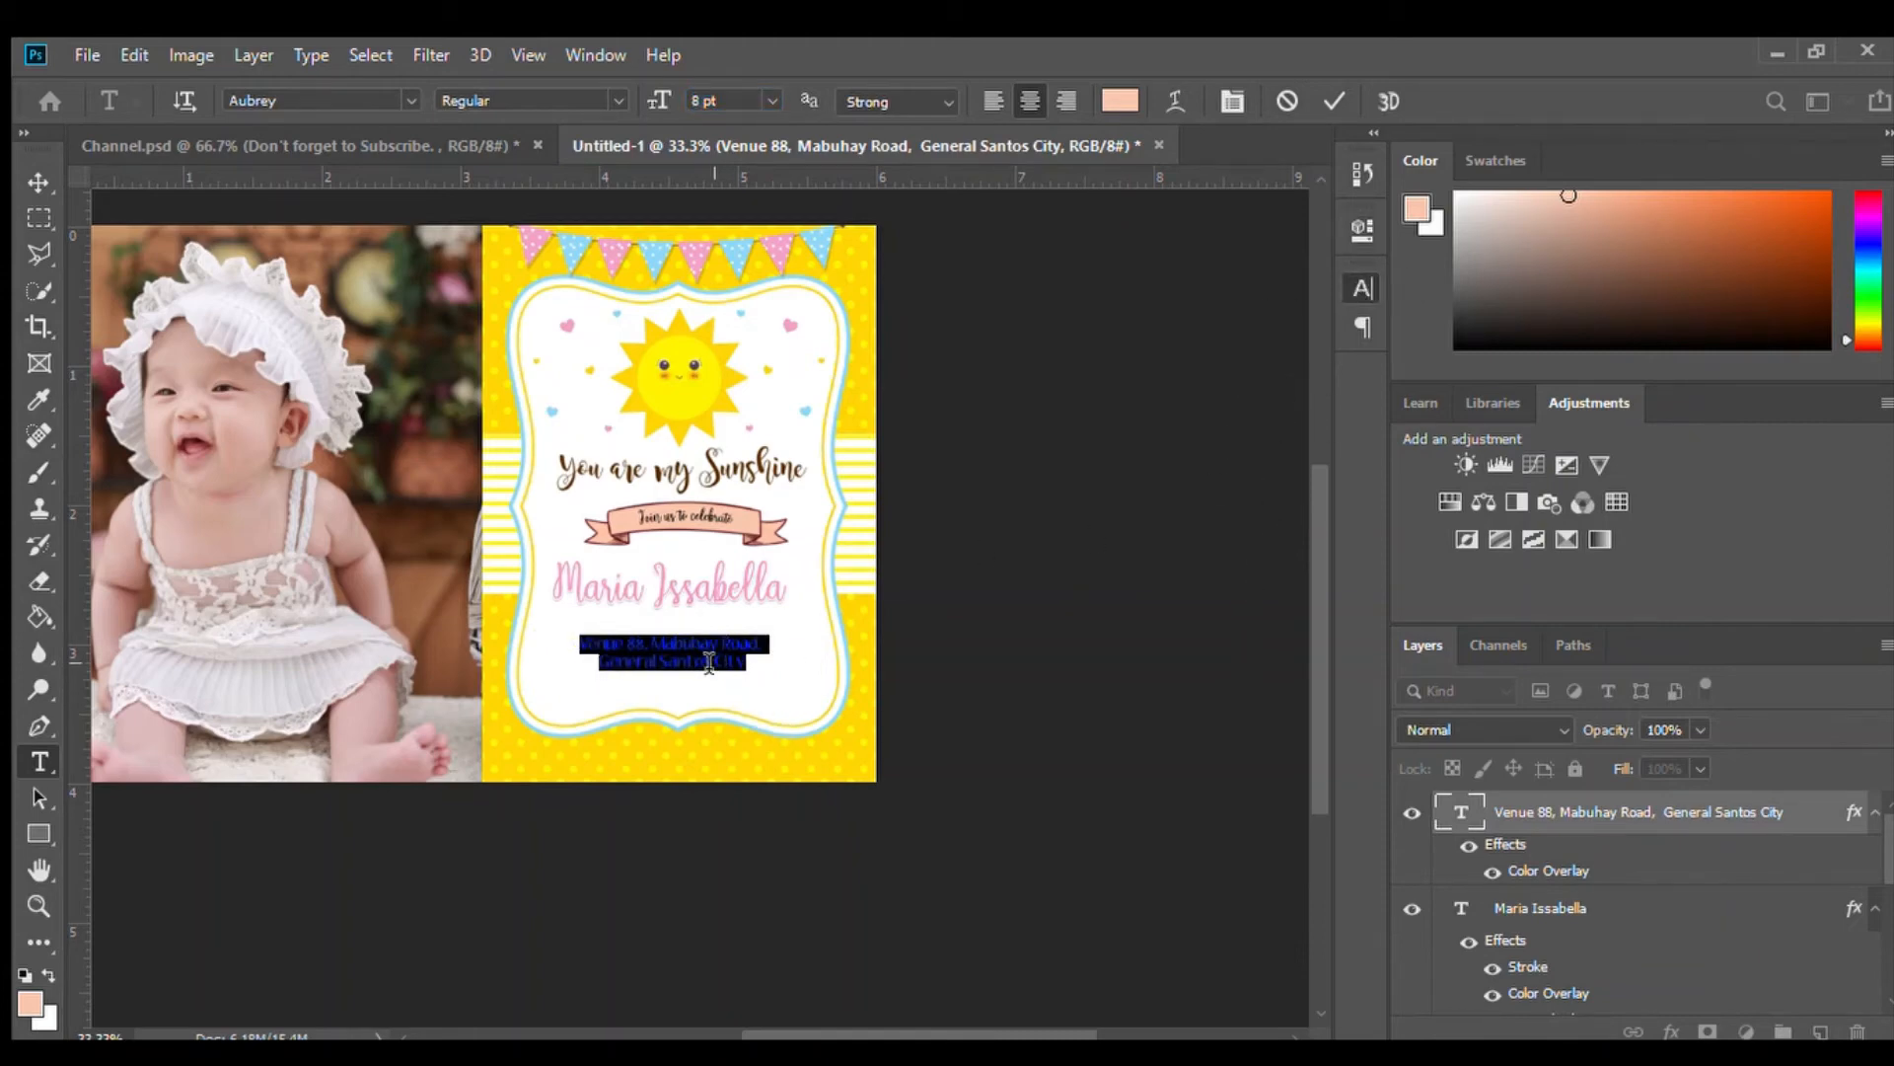
click(740, 673)
drag(771, 696, 772, 713)
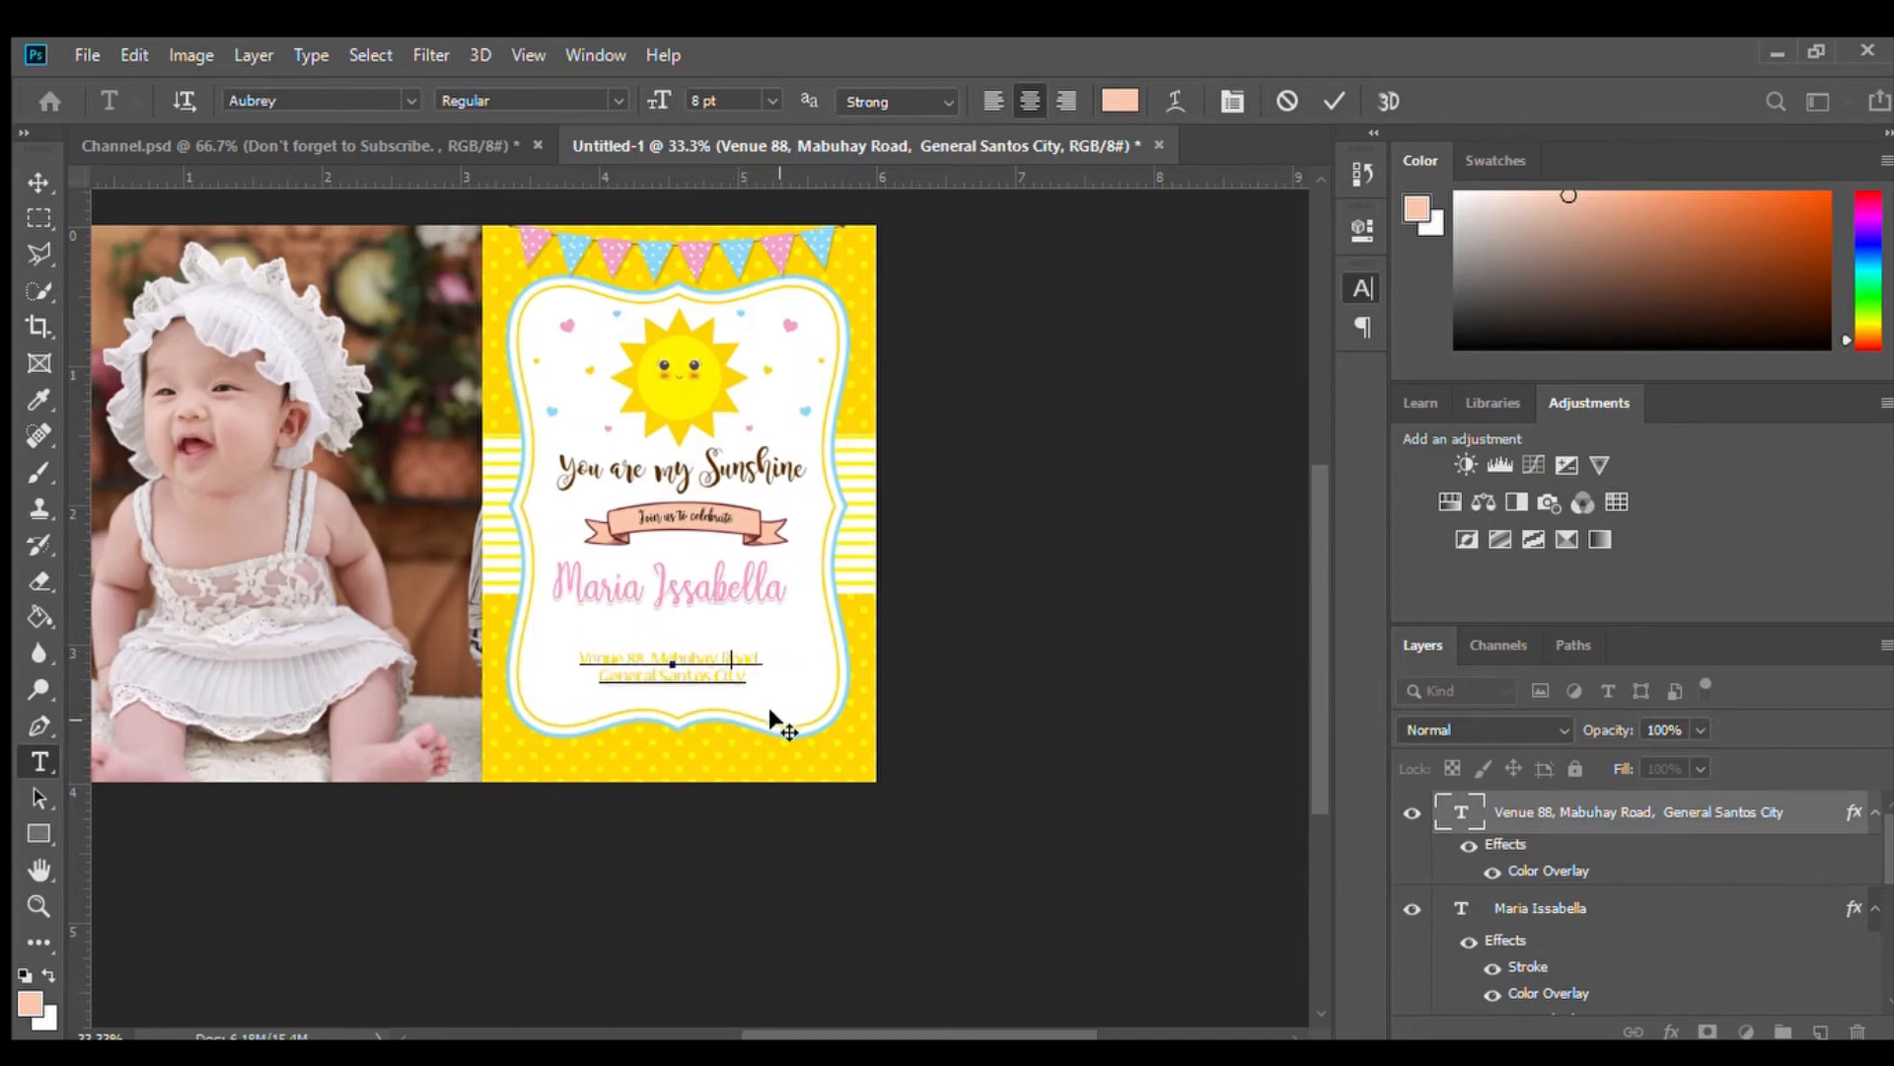
Type the hall name before 'Venue' at the start of the address and commit
click(580, 658)
text(Dr. )
text(ms)
key(BackSpace)
key(BackSpace)
key(BackSpace)
key(BackSpace)
key(BackSpace)
key(BackSpace)
text(Dume )
text(1)
click(26, 245)
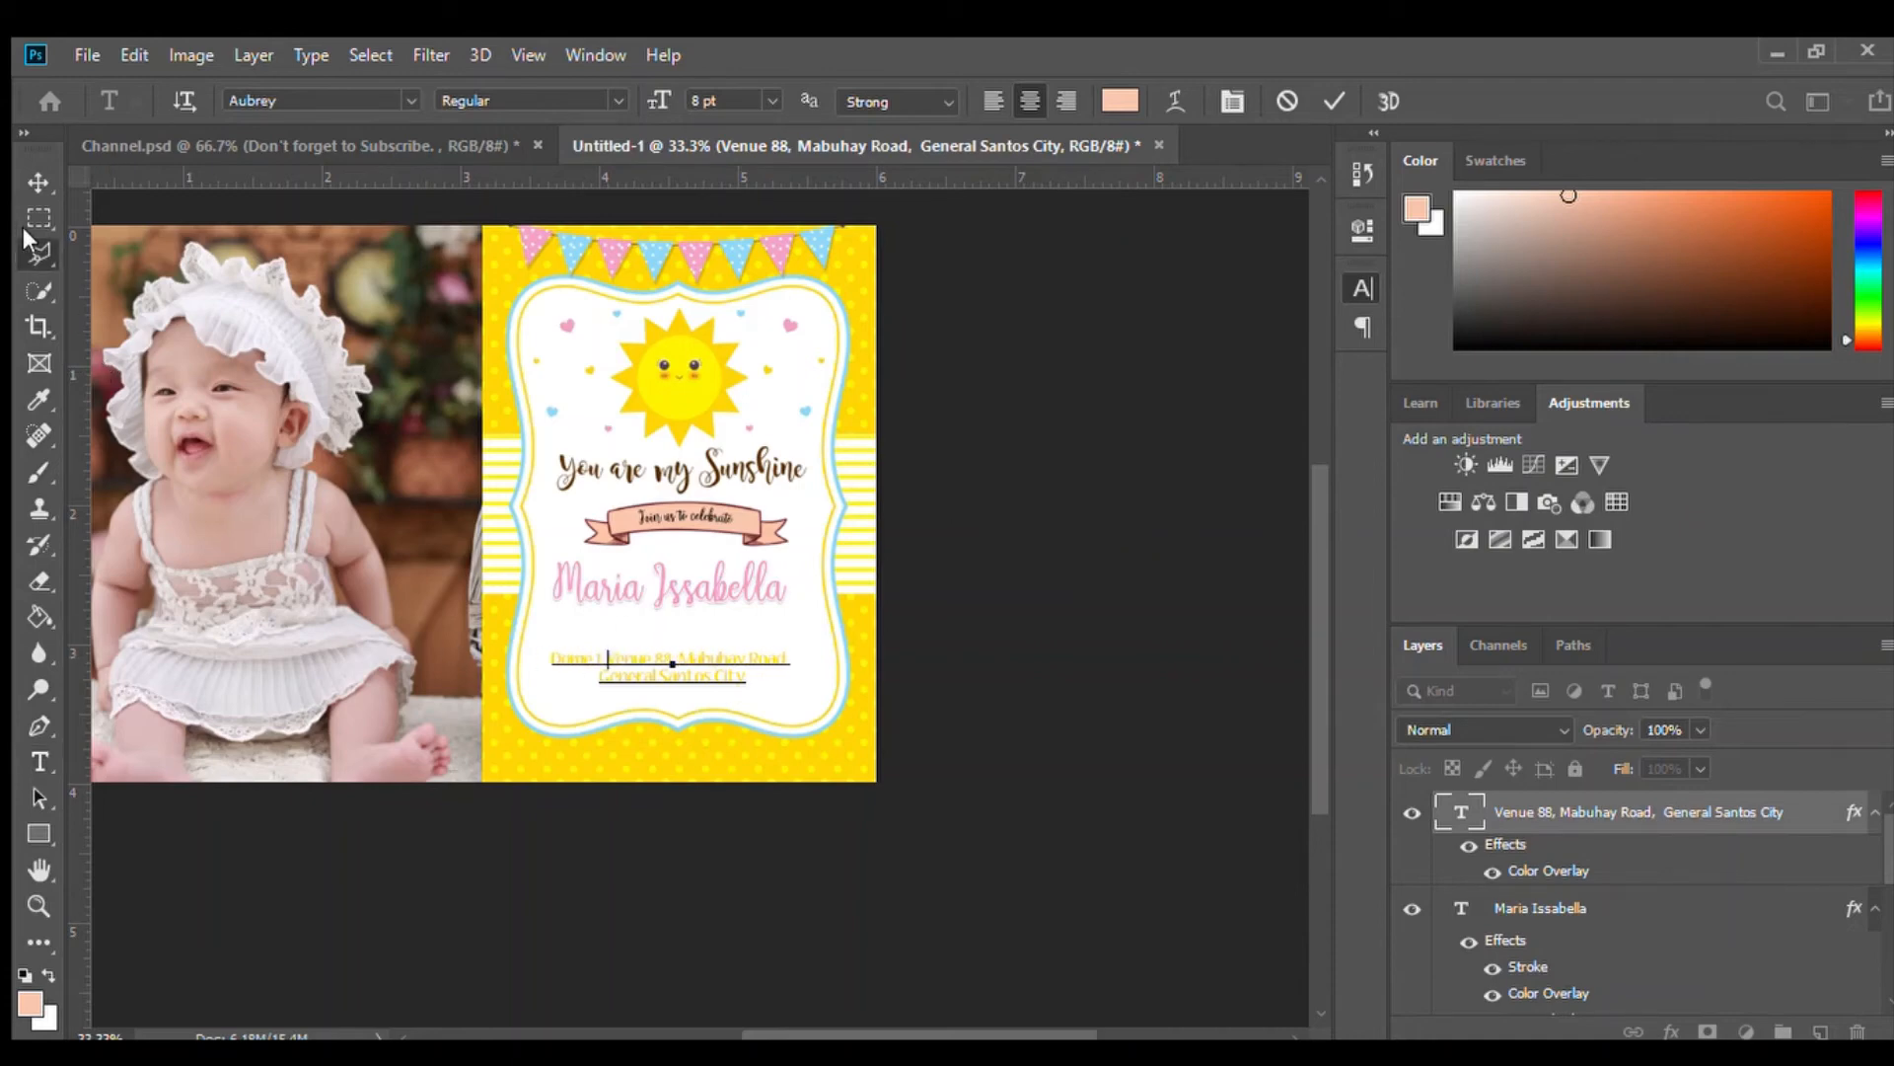
Type 'Janua' in a new text line above the address, then commit it
click(39, 762)
click(616, 632)
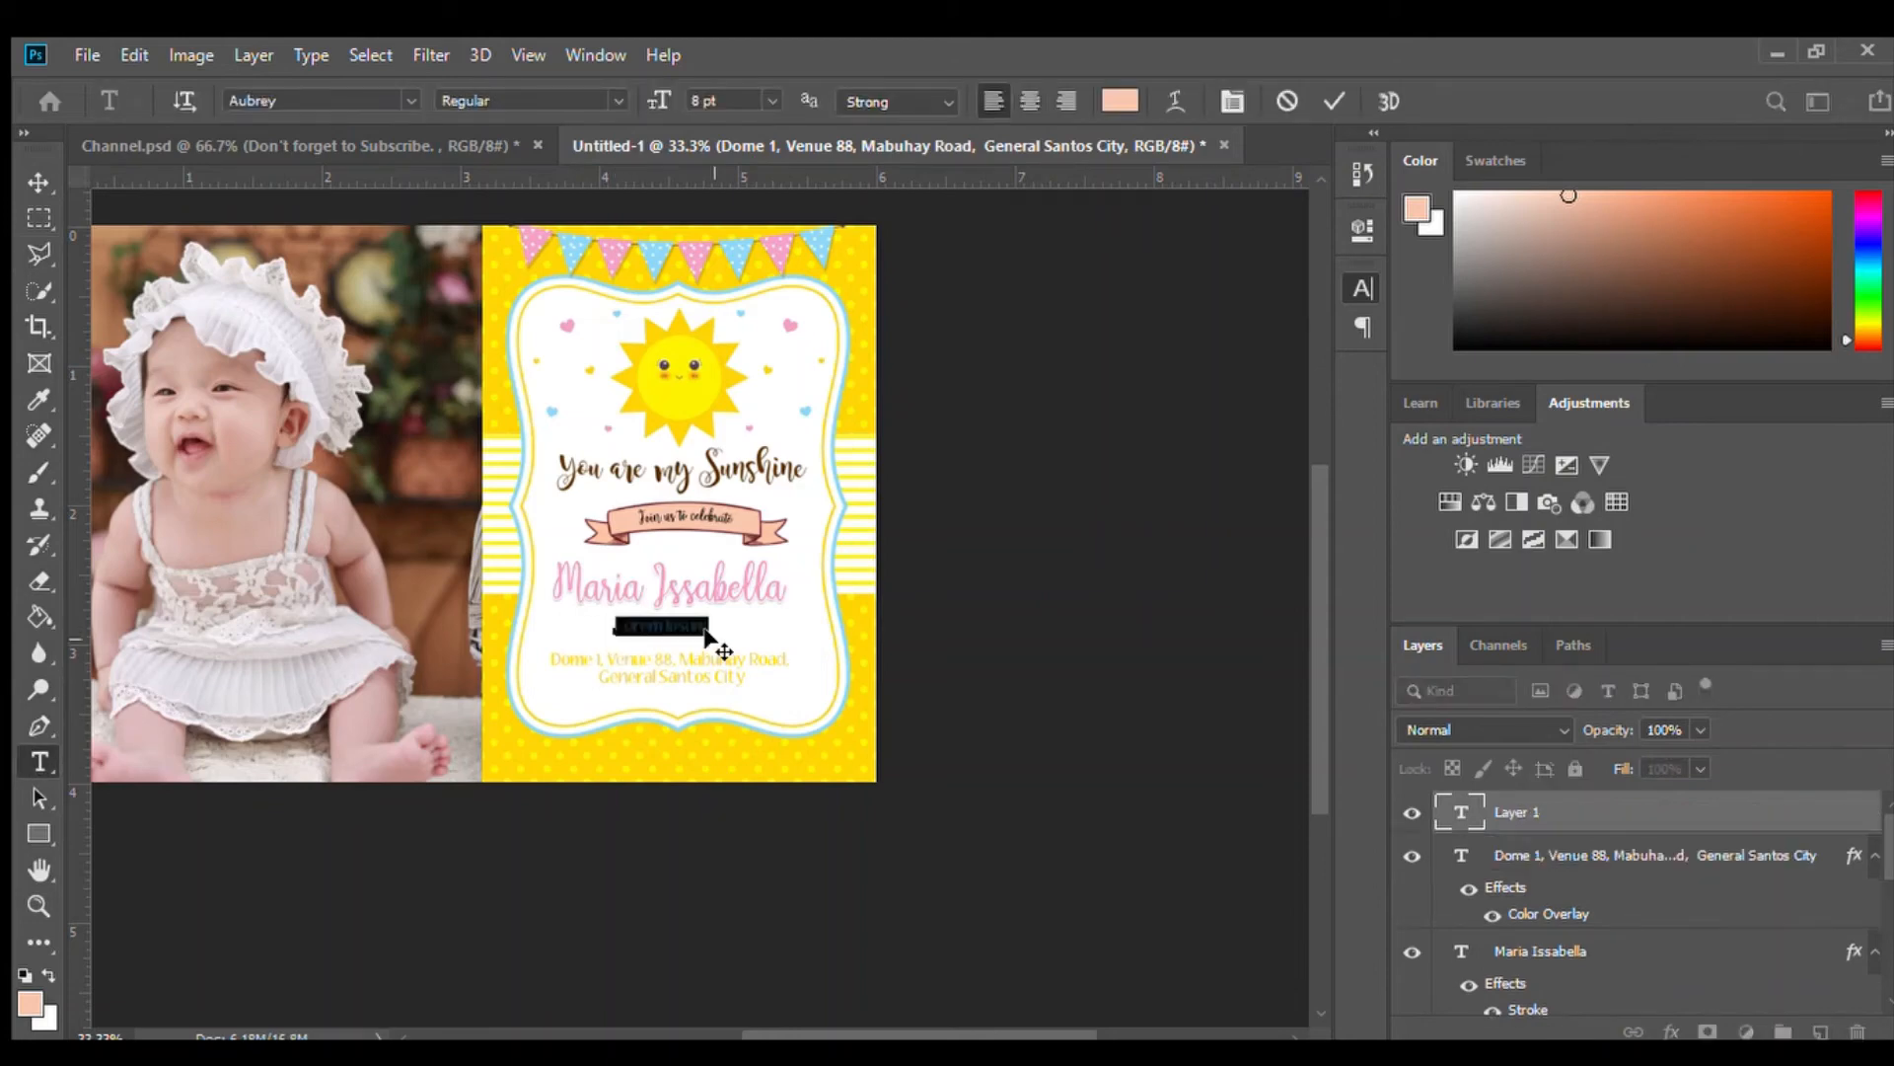
text(Janua)
click(39, 217)
Add 'two' at 18 pt beside 'turns', then nudge the address text lower
click(40, 762)
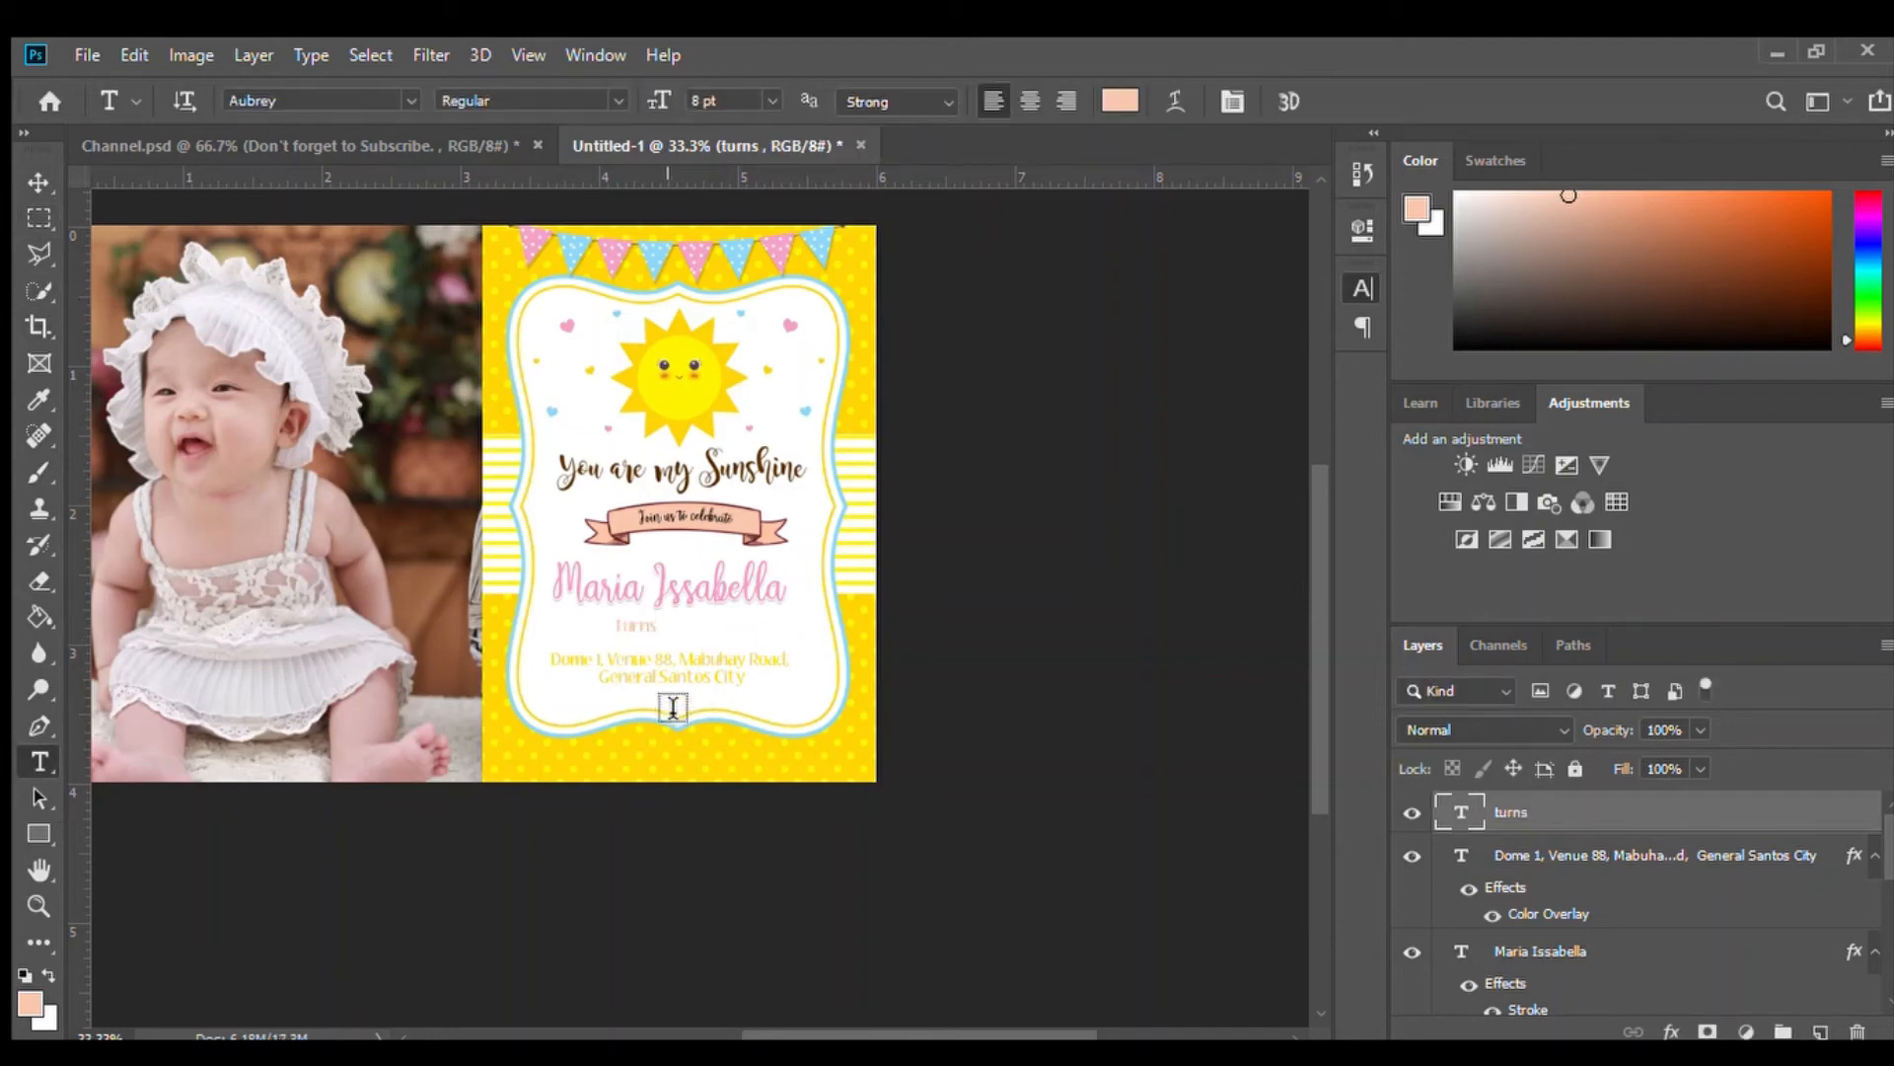
click(678, 637)
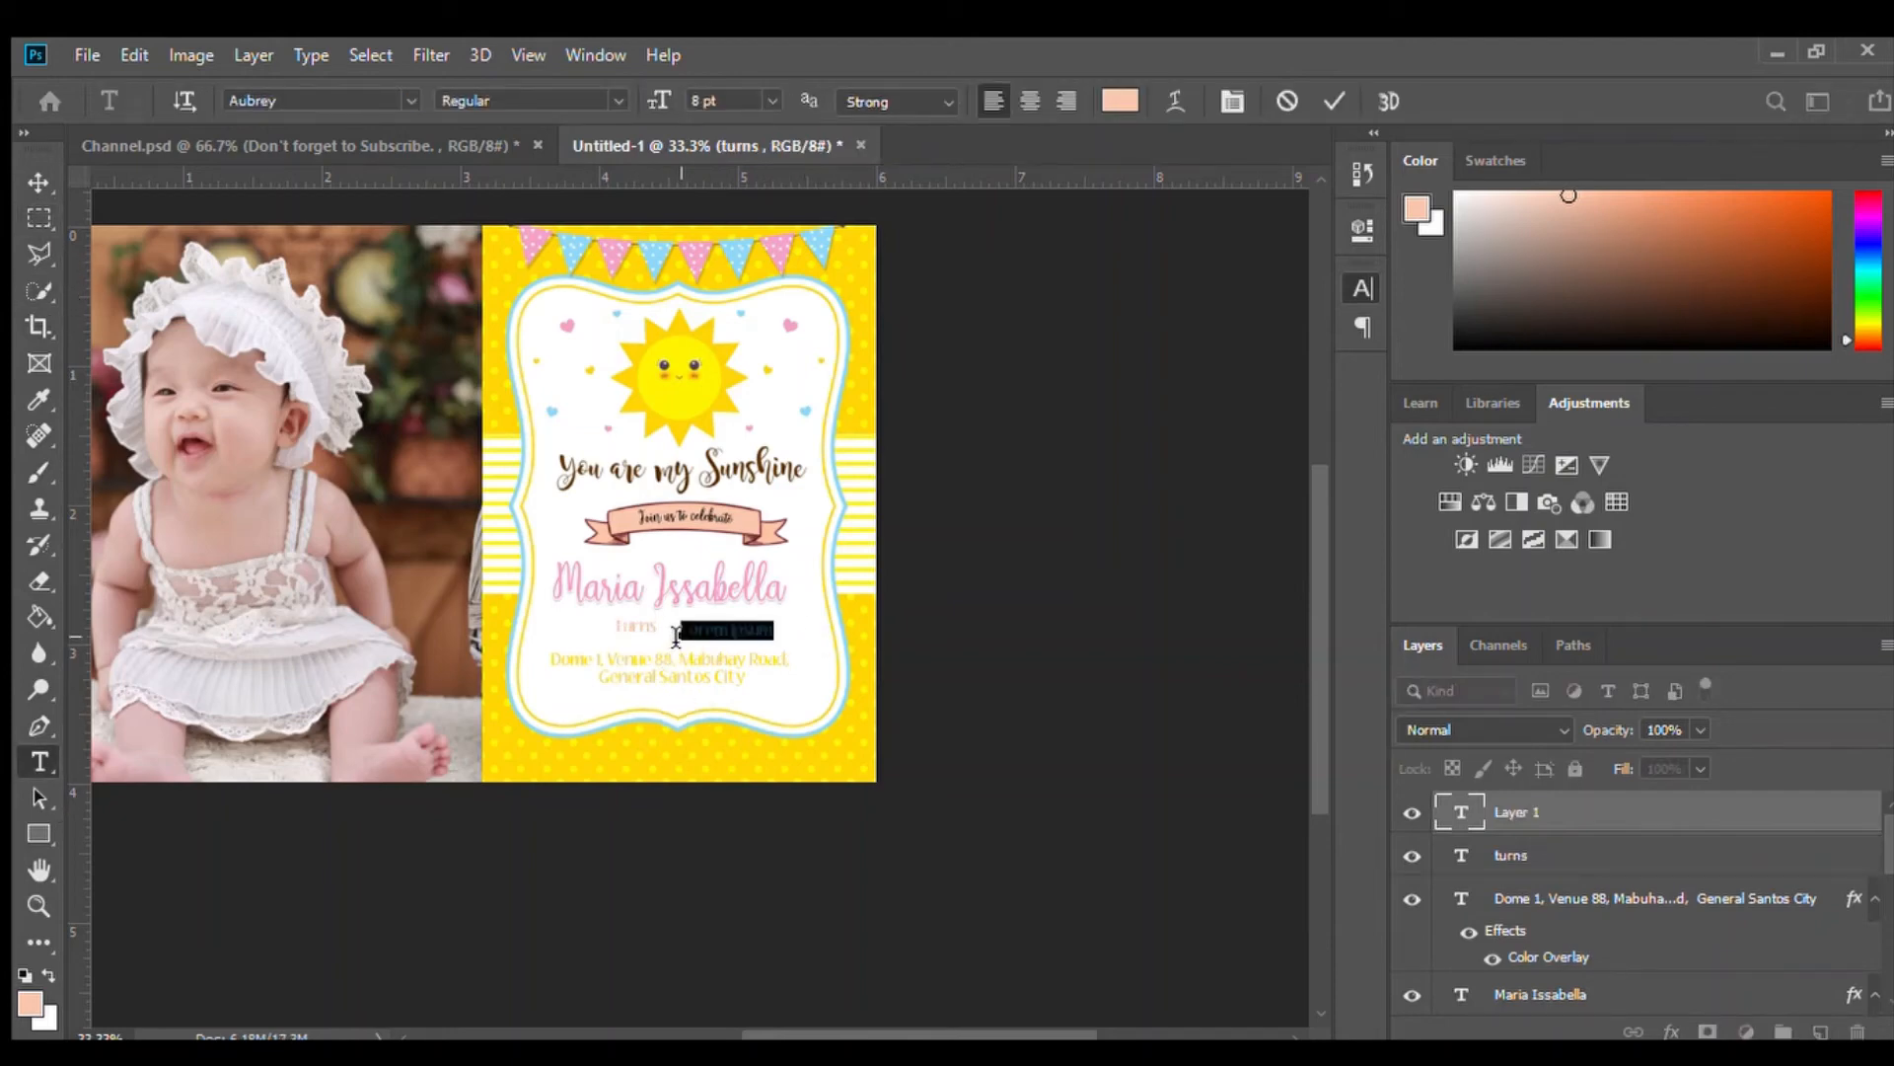
text(two)
key(ctrl+a)
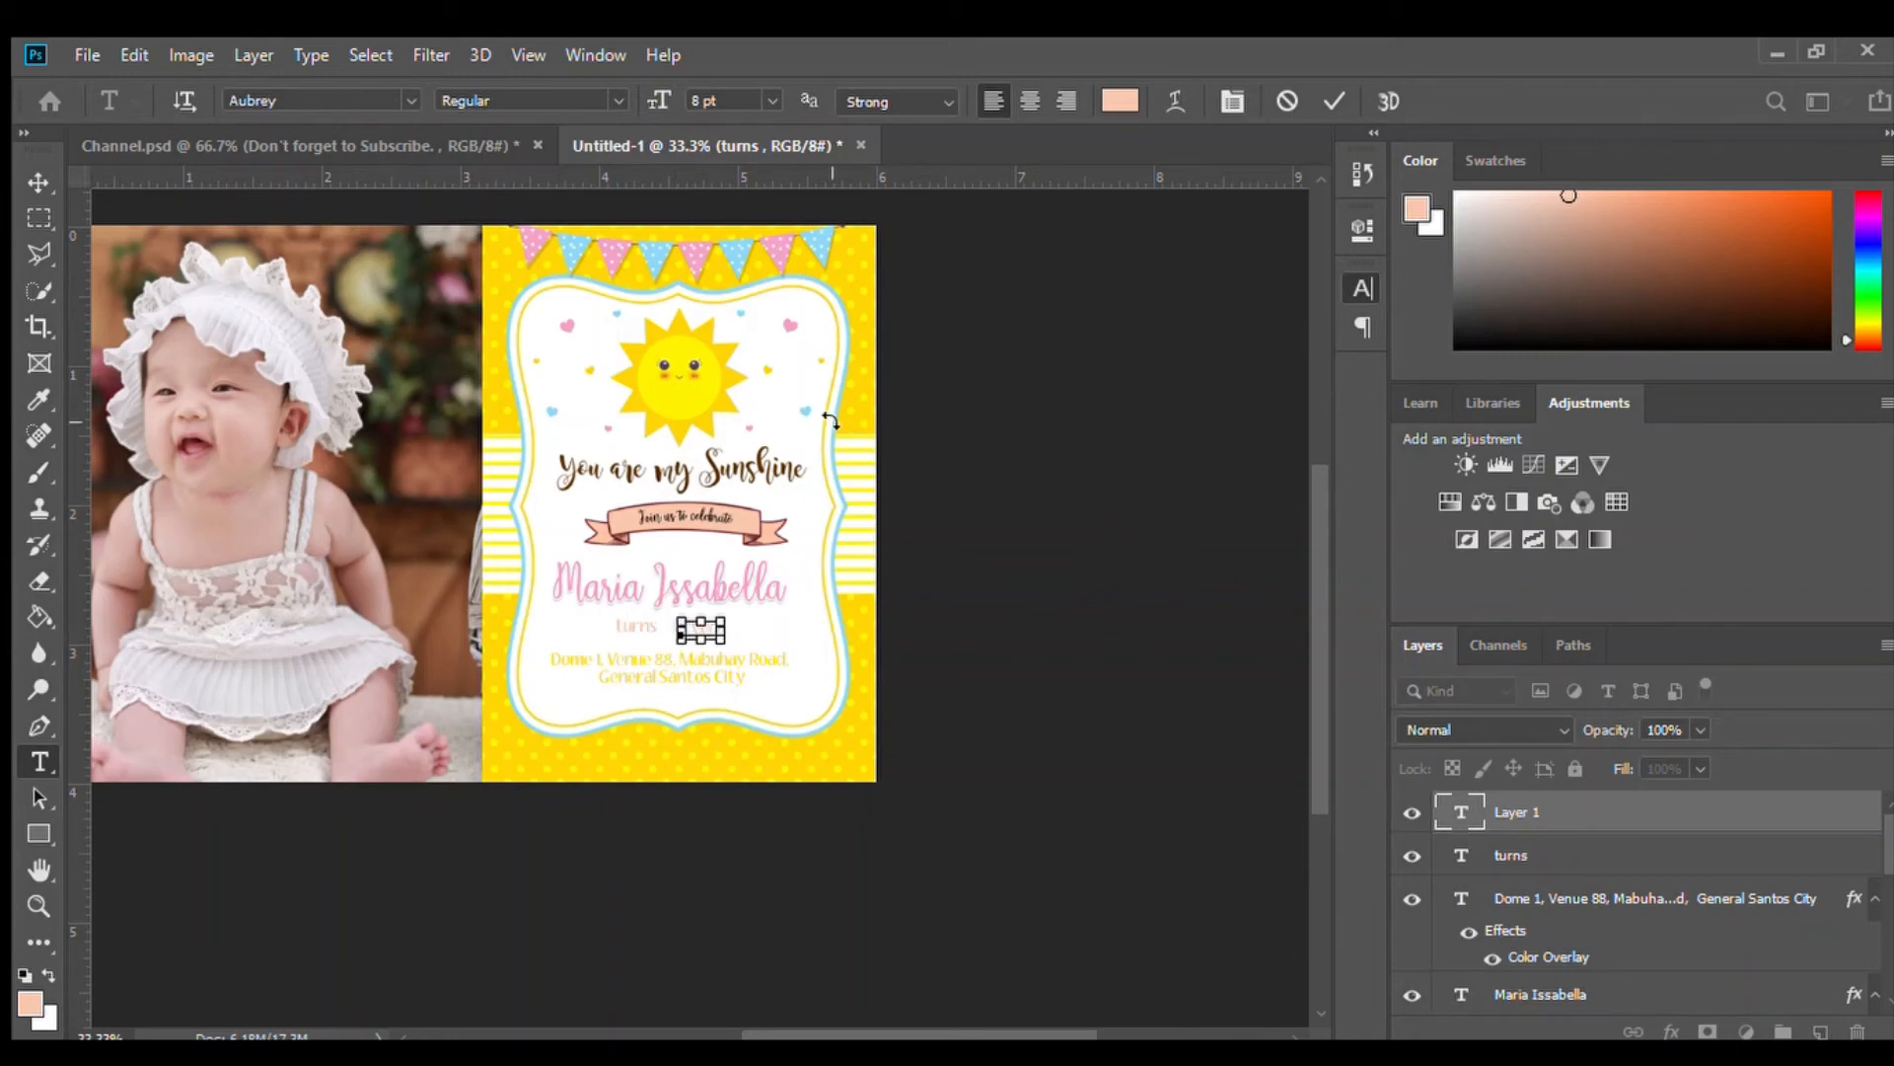
click(718, 100)
key(Up)
key(Up)
key(Up)
key(Up)
key(Up)
key(Up)
key(Up)
key(Up)
key(Up)
key(Up)
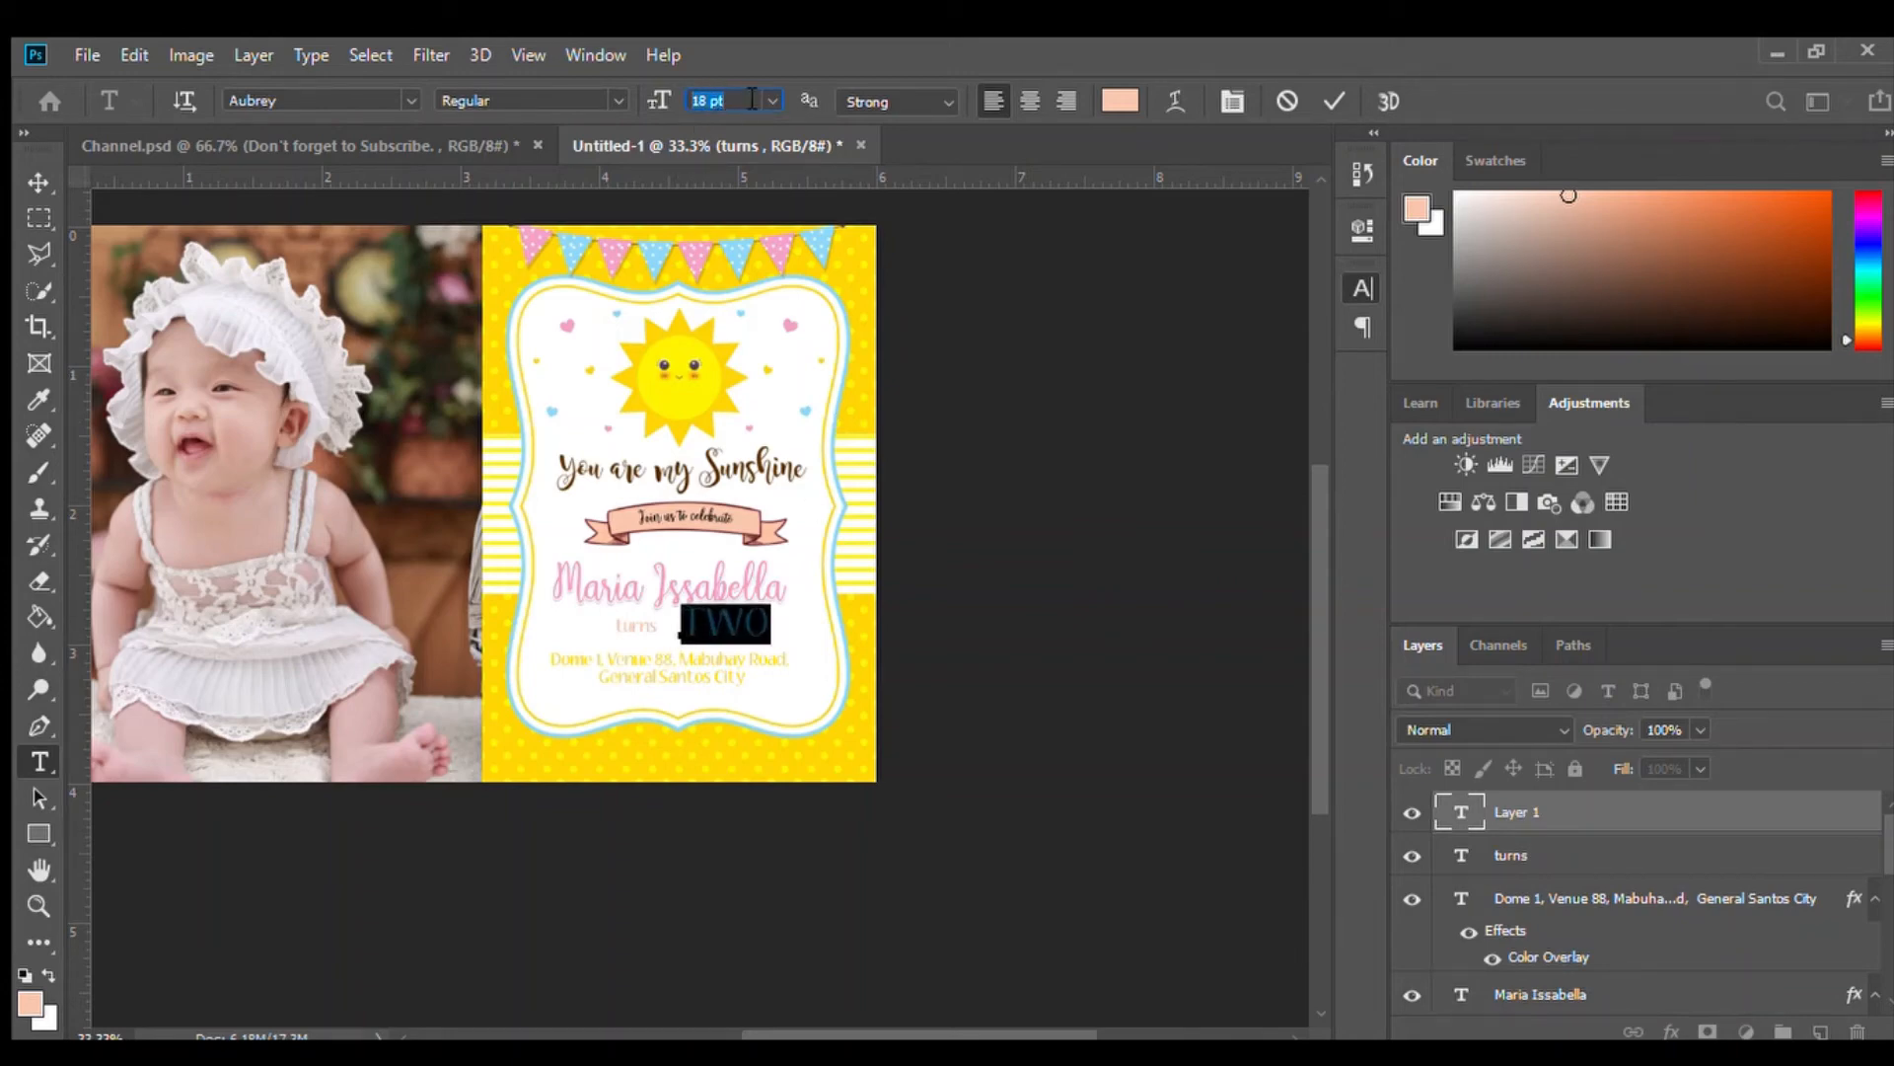
mouse_move(790, 671)
mouse_down()
mouse_move(750, 684)
mouse_move(765, 669)
mouse_up()
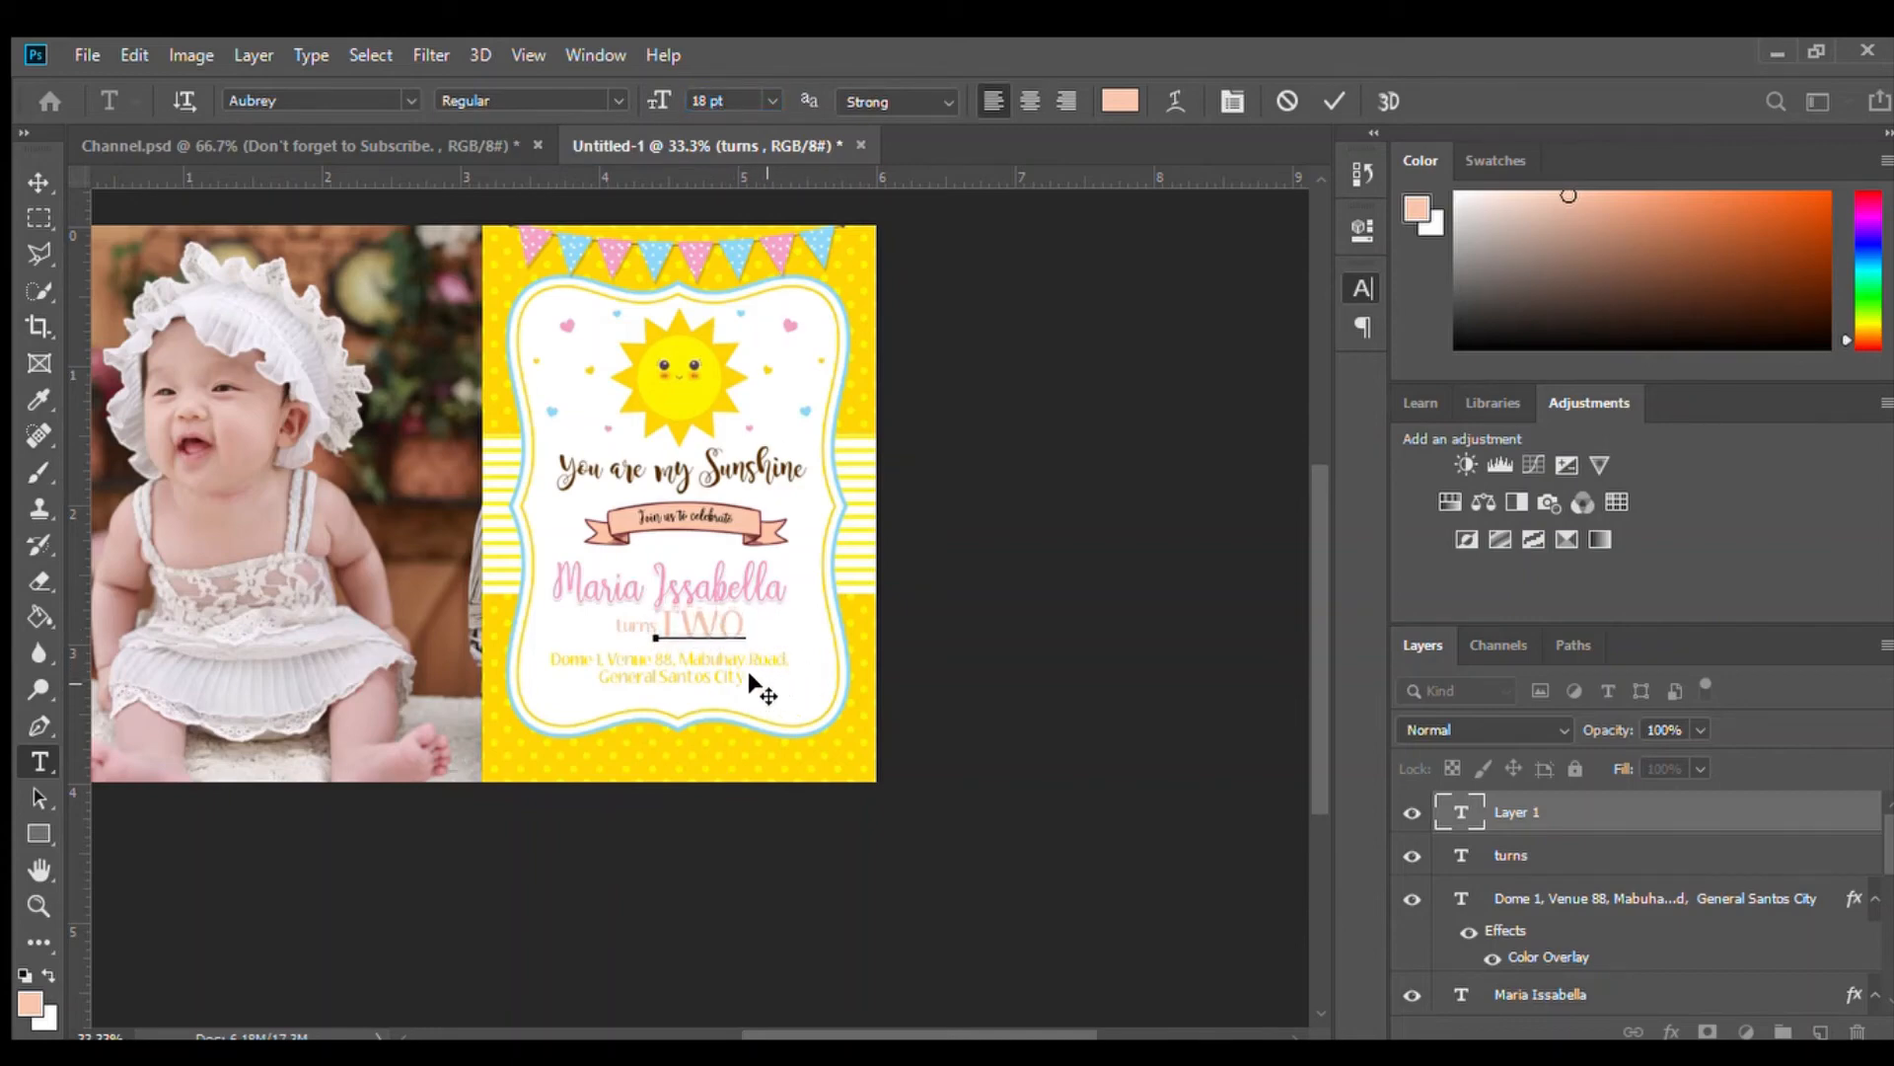
click(23, 212)
drag(671, 658, 675, 667)
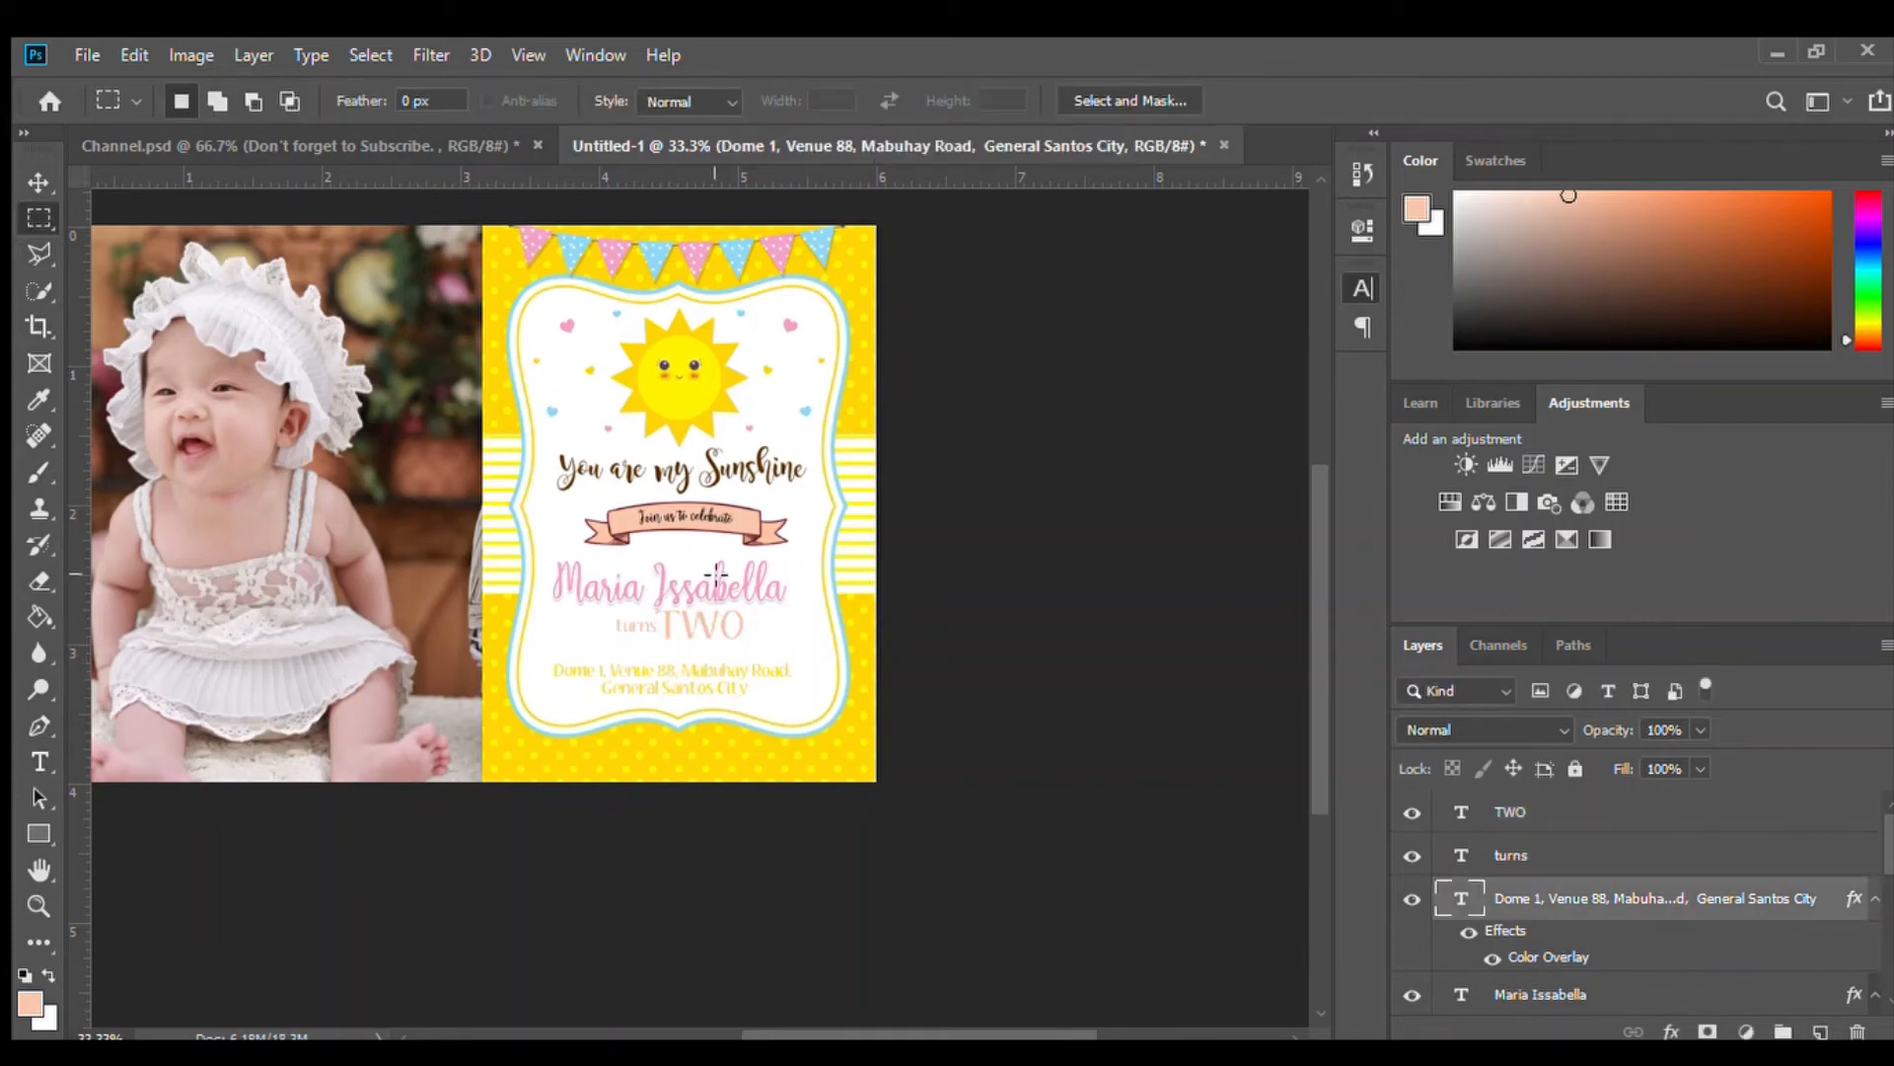
Reposition the 'turns' text beside TWO
click(703, 622)
click(637, 623)
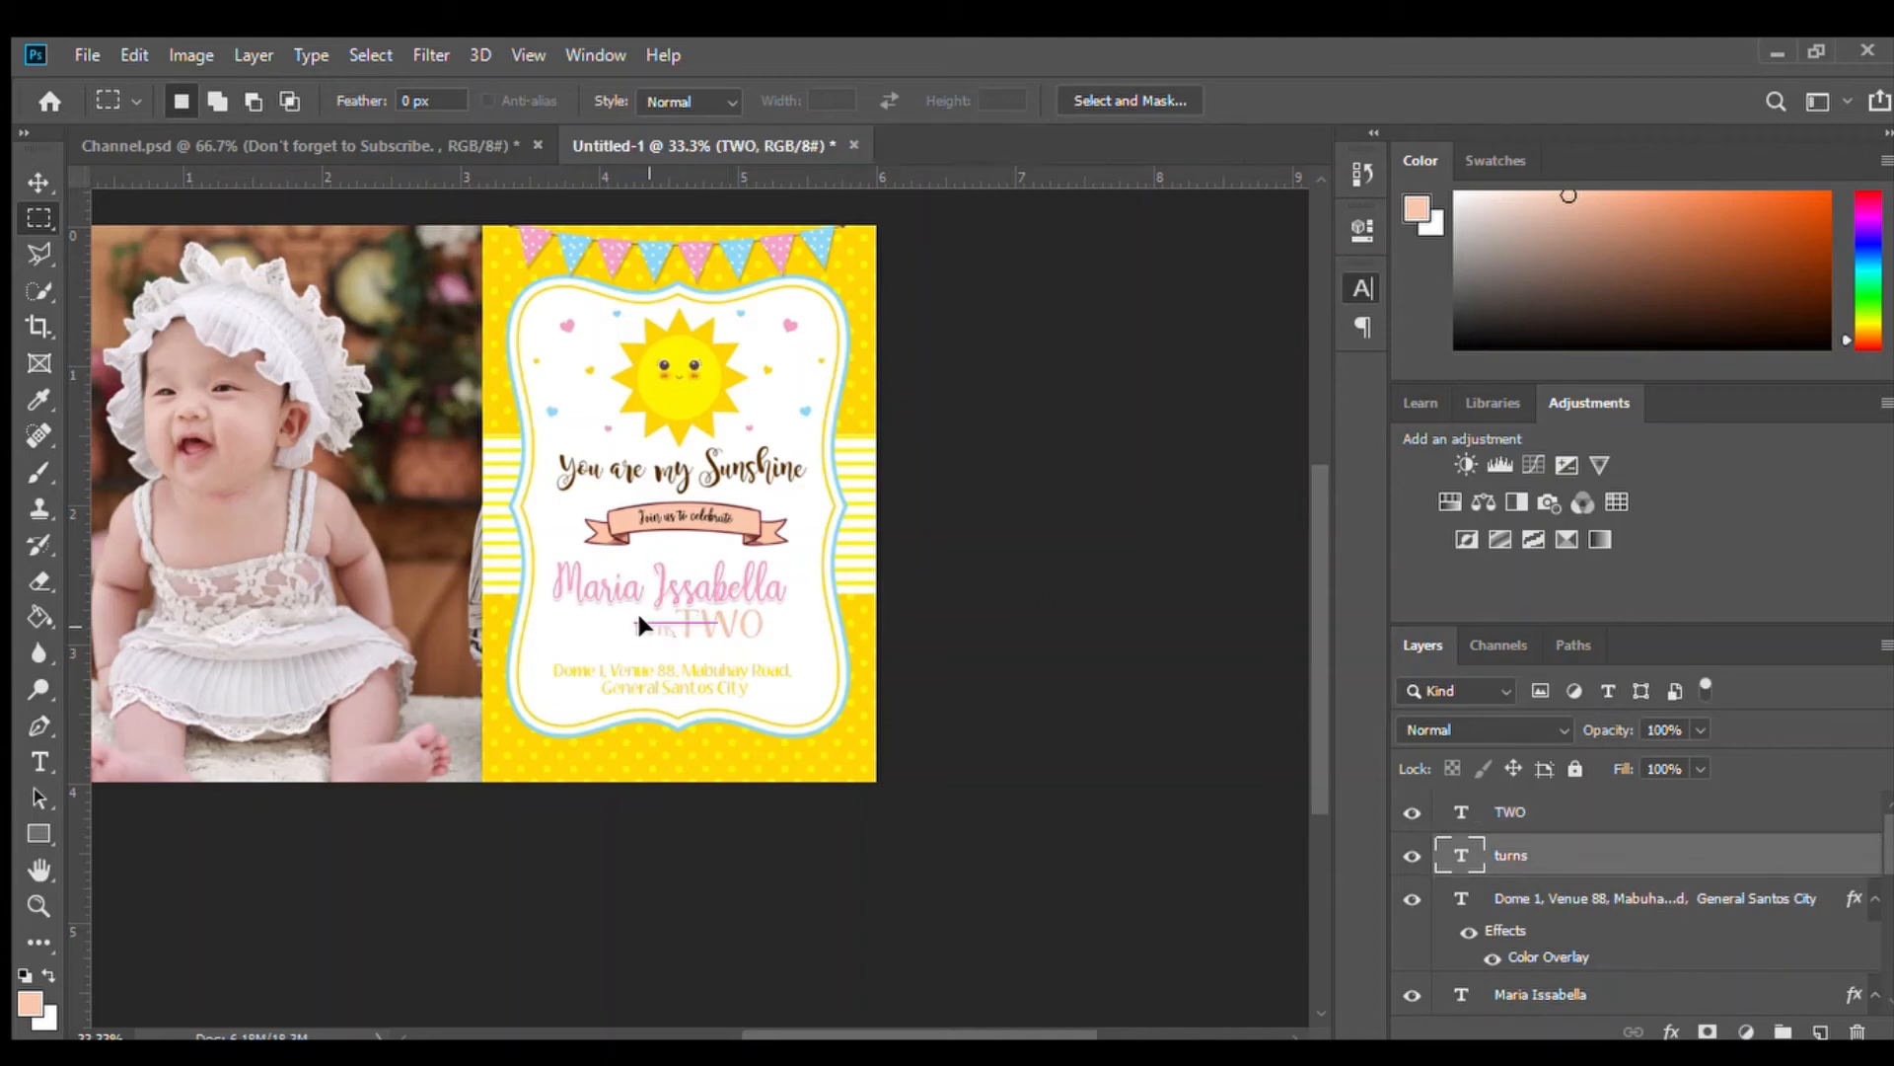
drag(639, 615, 641, 615)
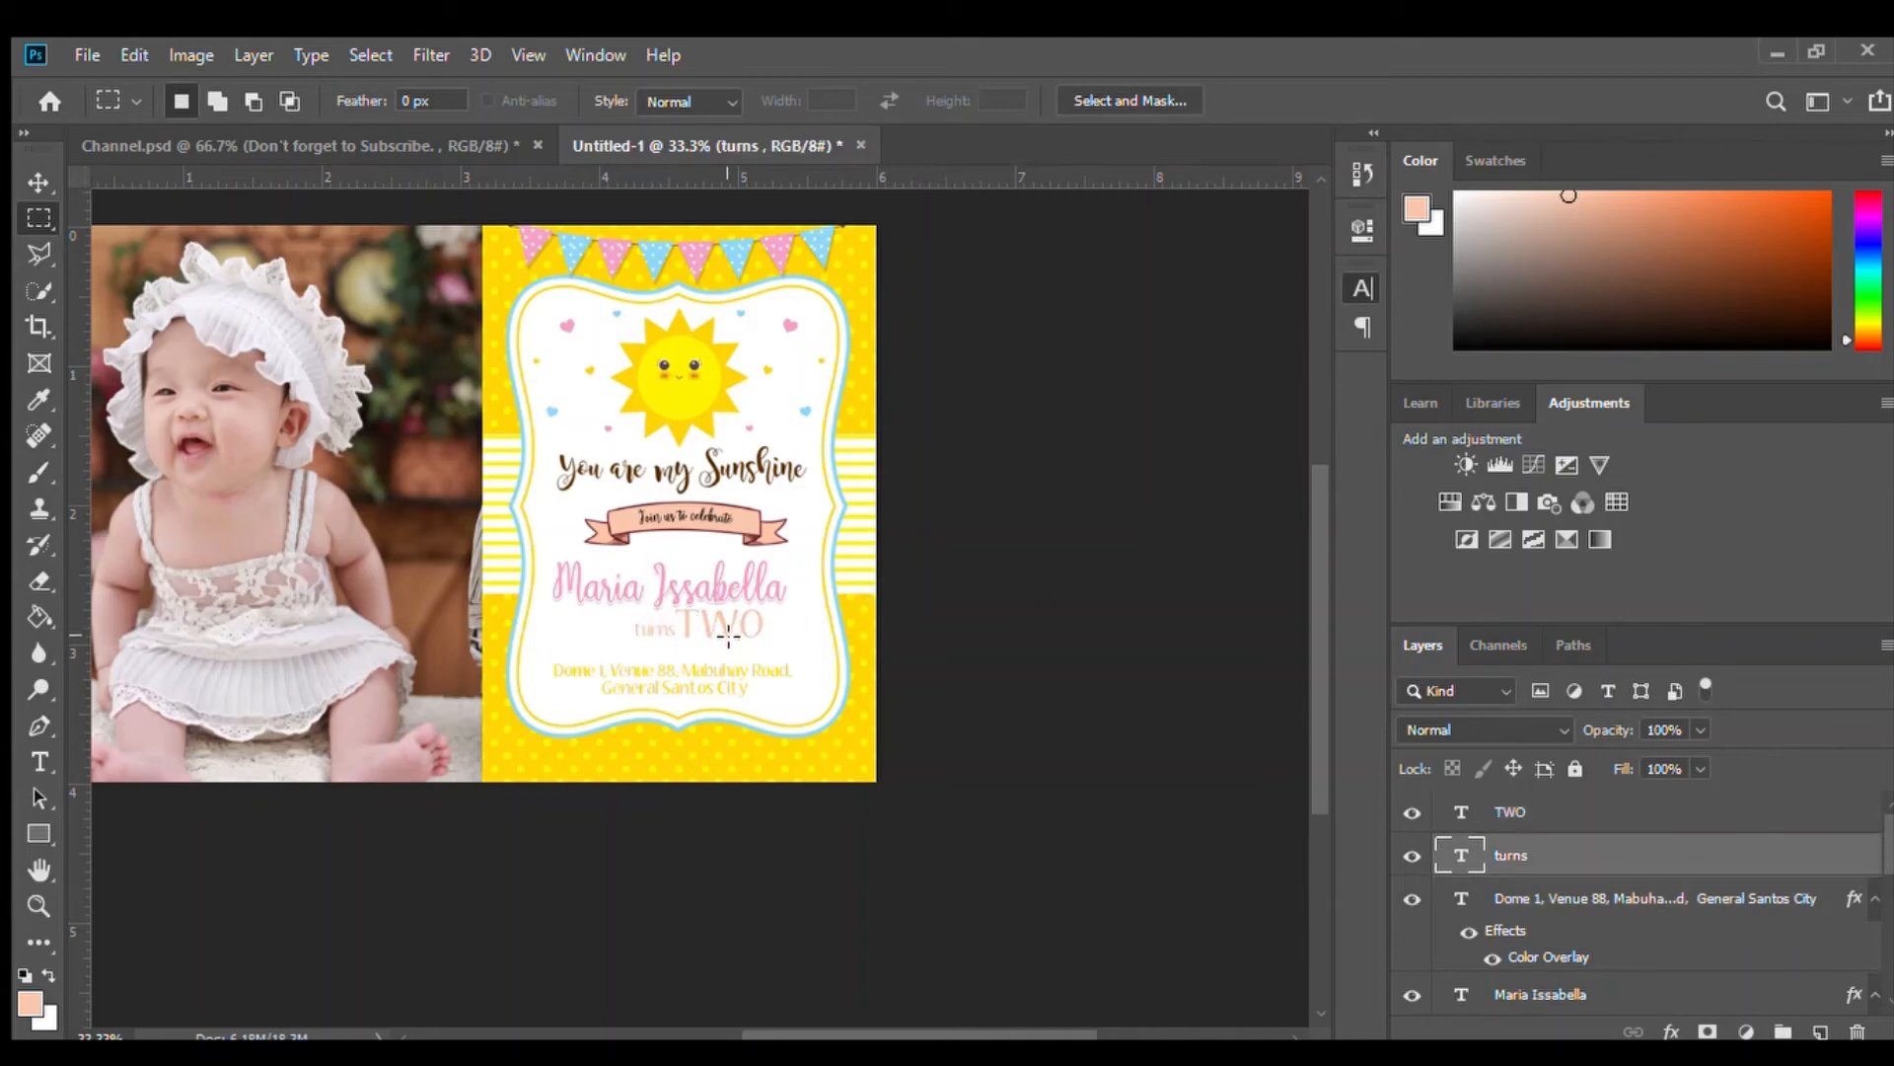
Scale TWO up to about 120% and settle 'turns' just left of it
click(720, 635)
key(ctrl+t)
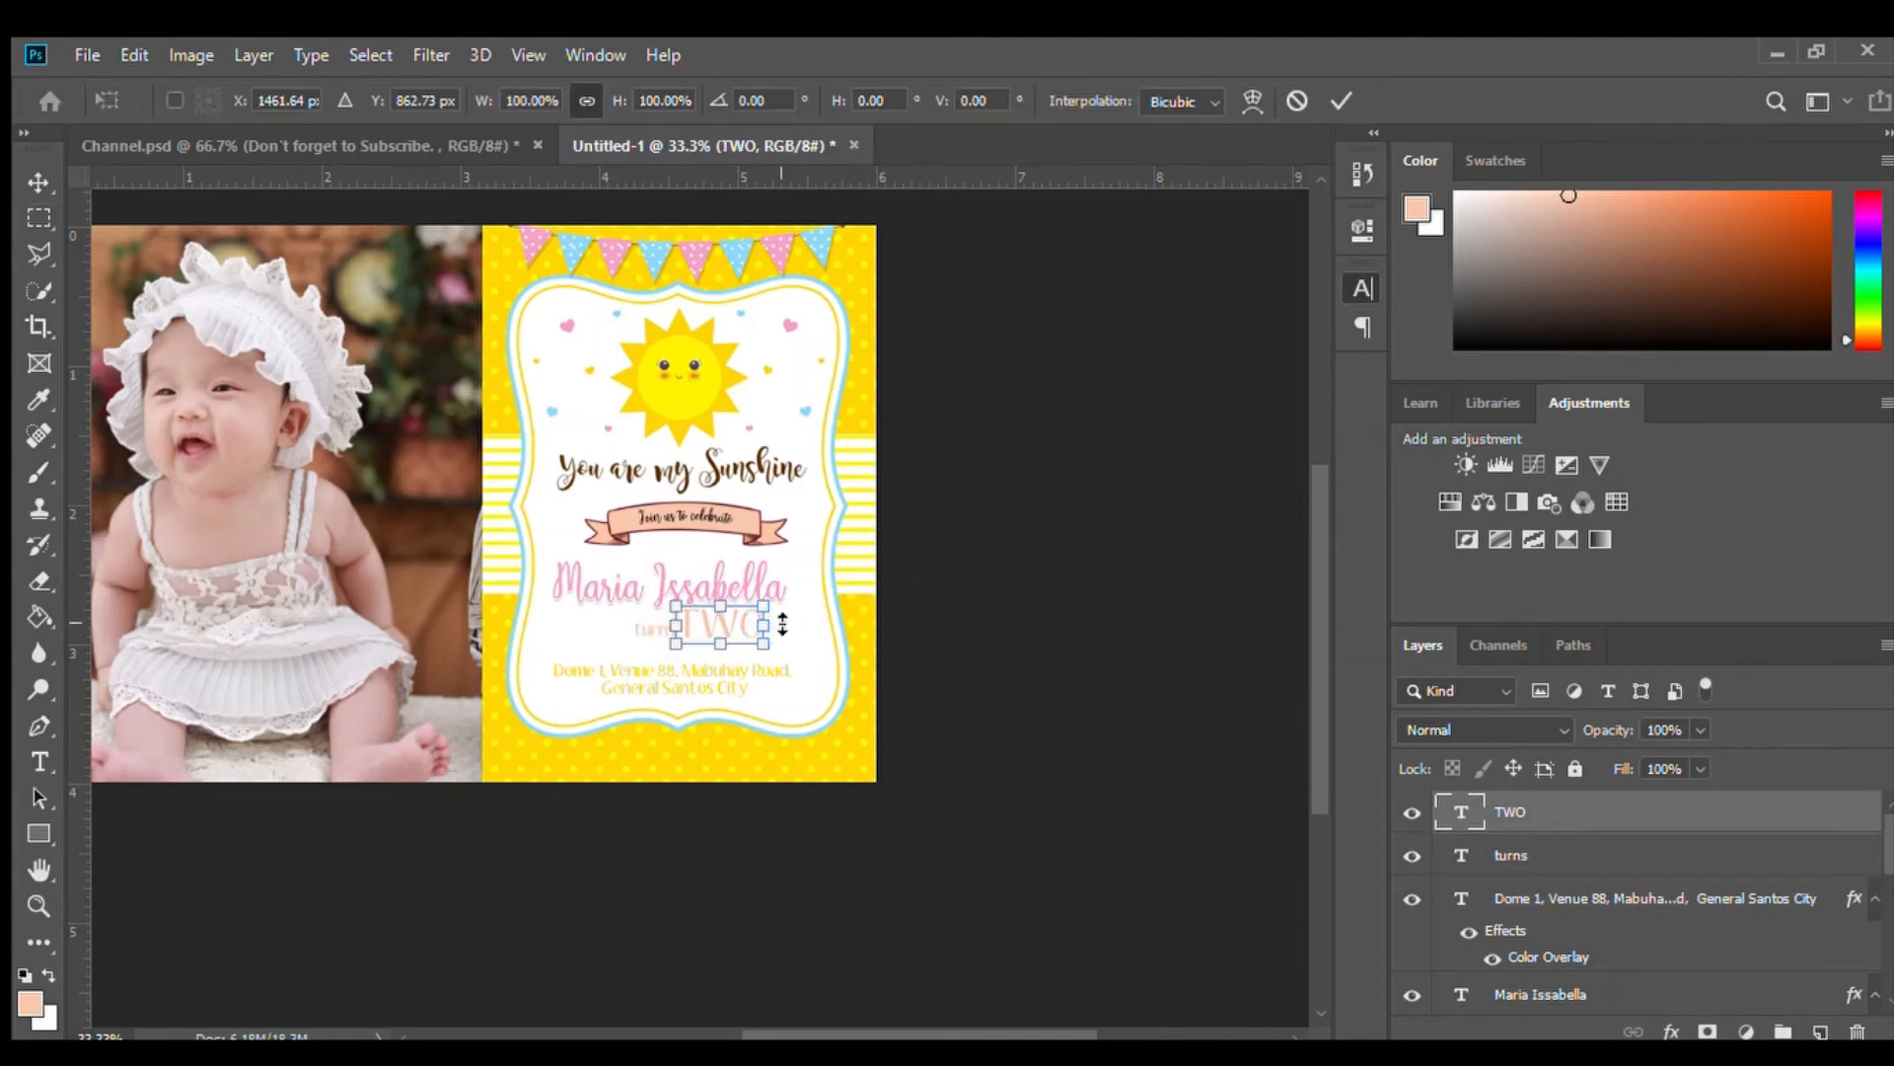
drag(763, 643, 781, 652)
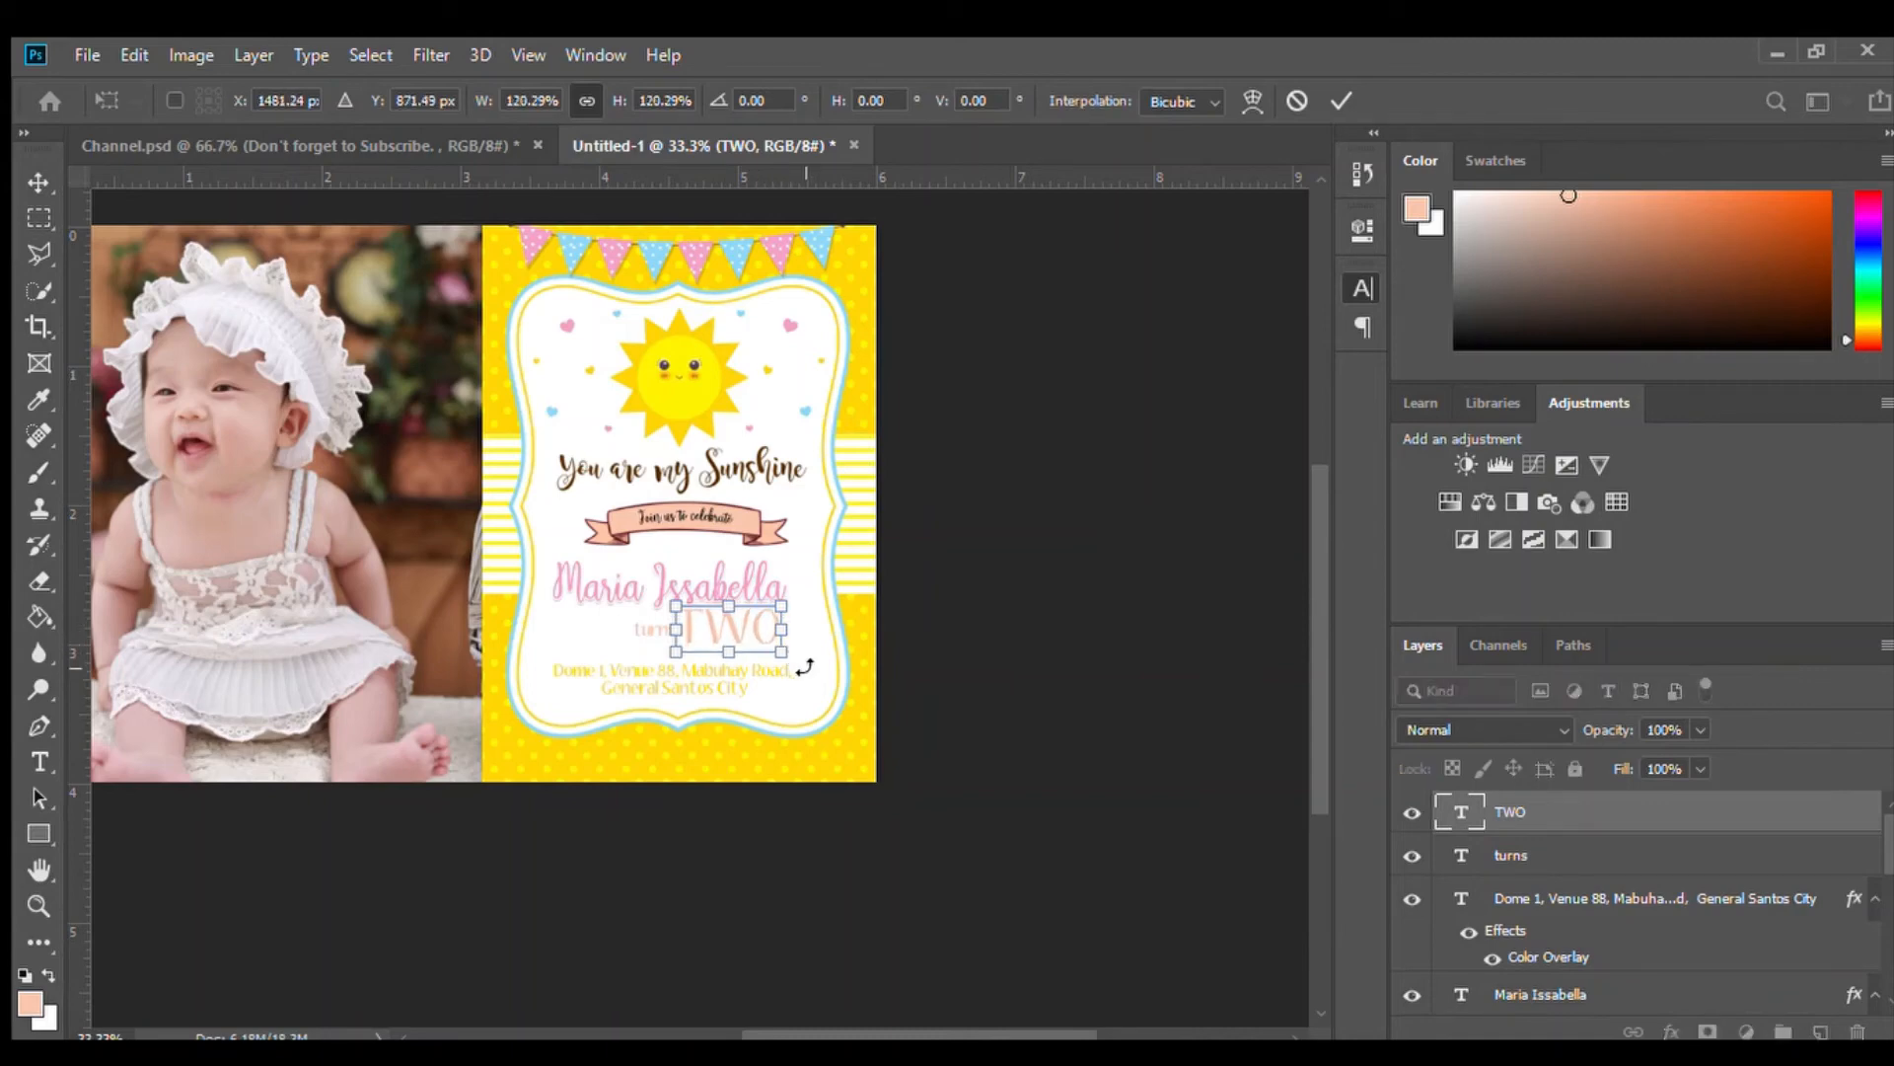
key(Return)
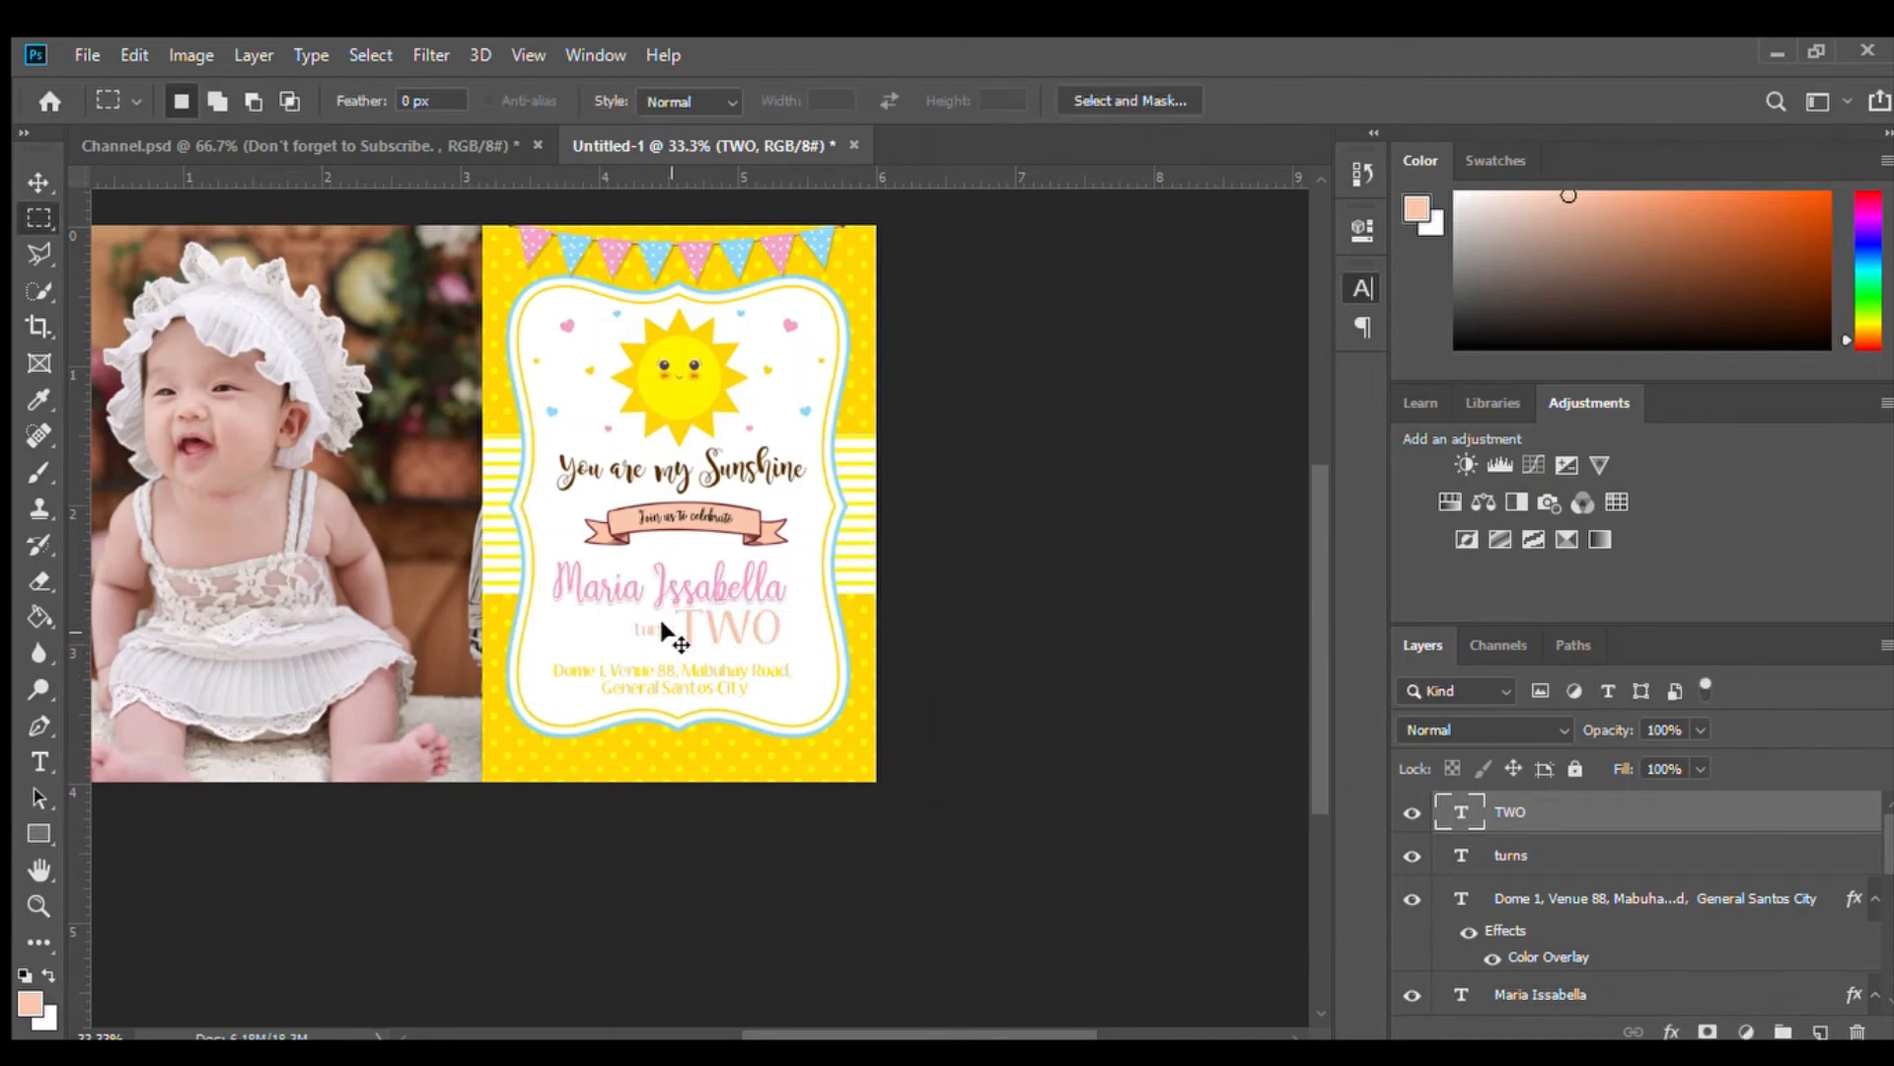
drag(662, 626, 654, 623)
drag(655, 628, 659, 626)
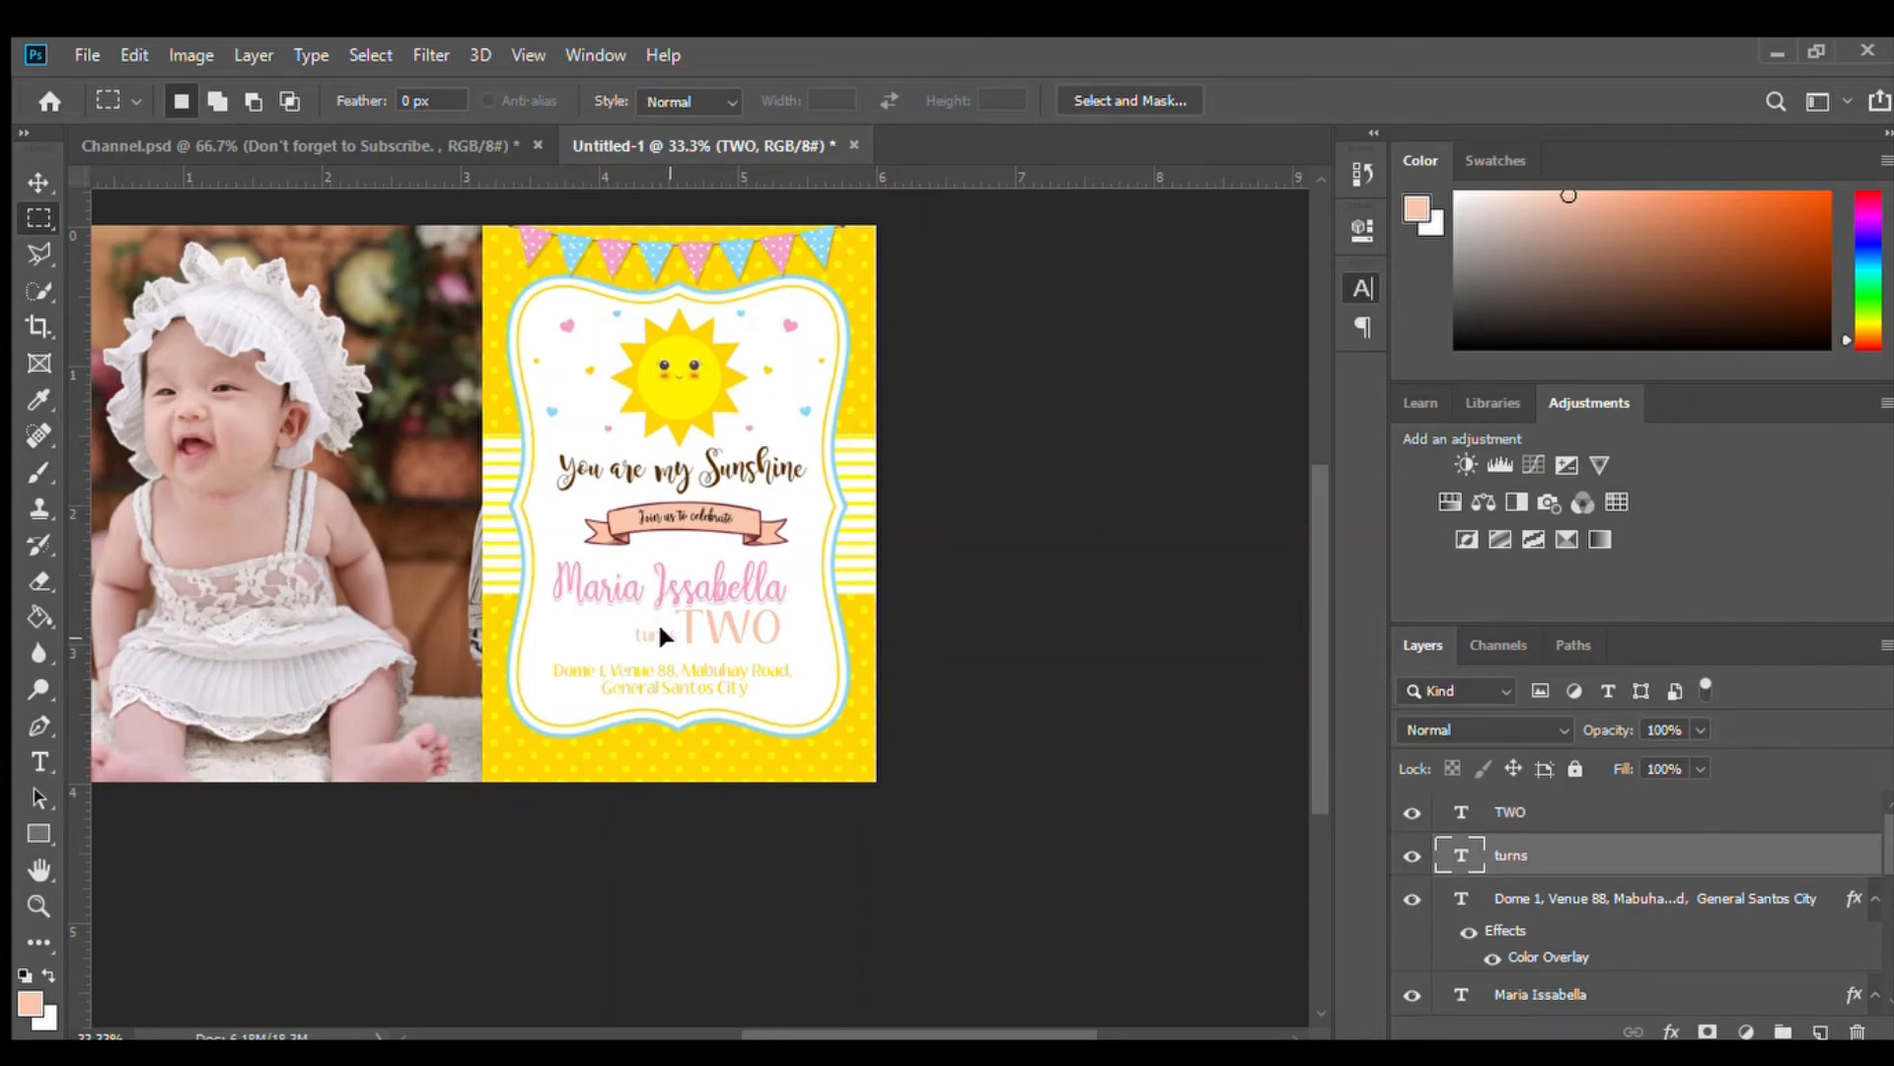
Shift the pink name slightly right and select the venue address text
drag(738, 576, 755, 576)
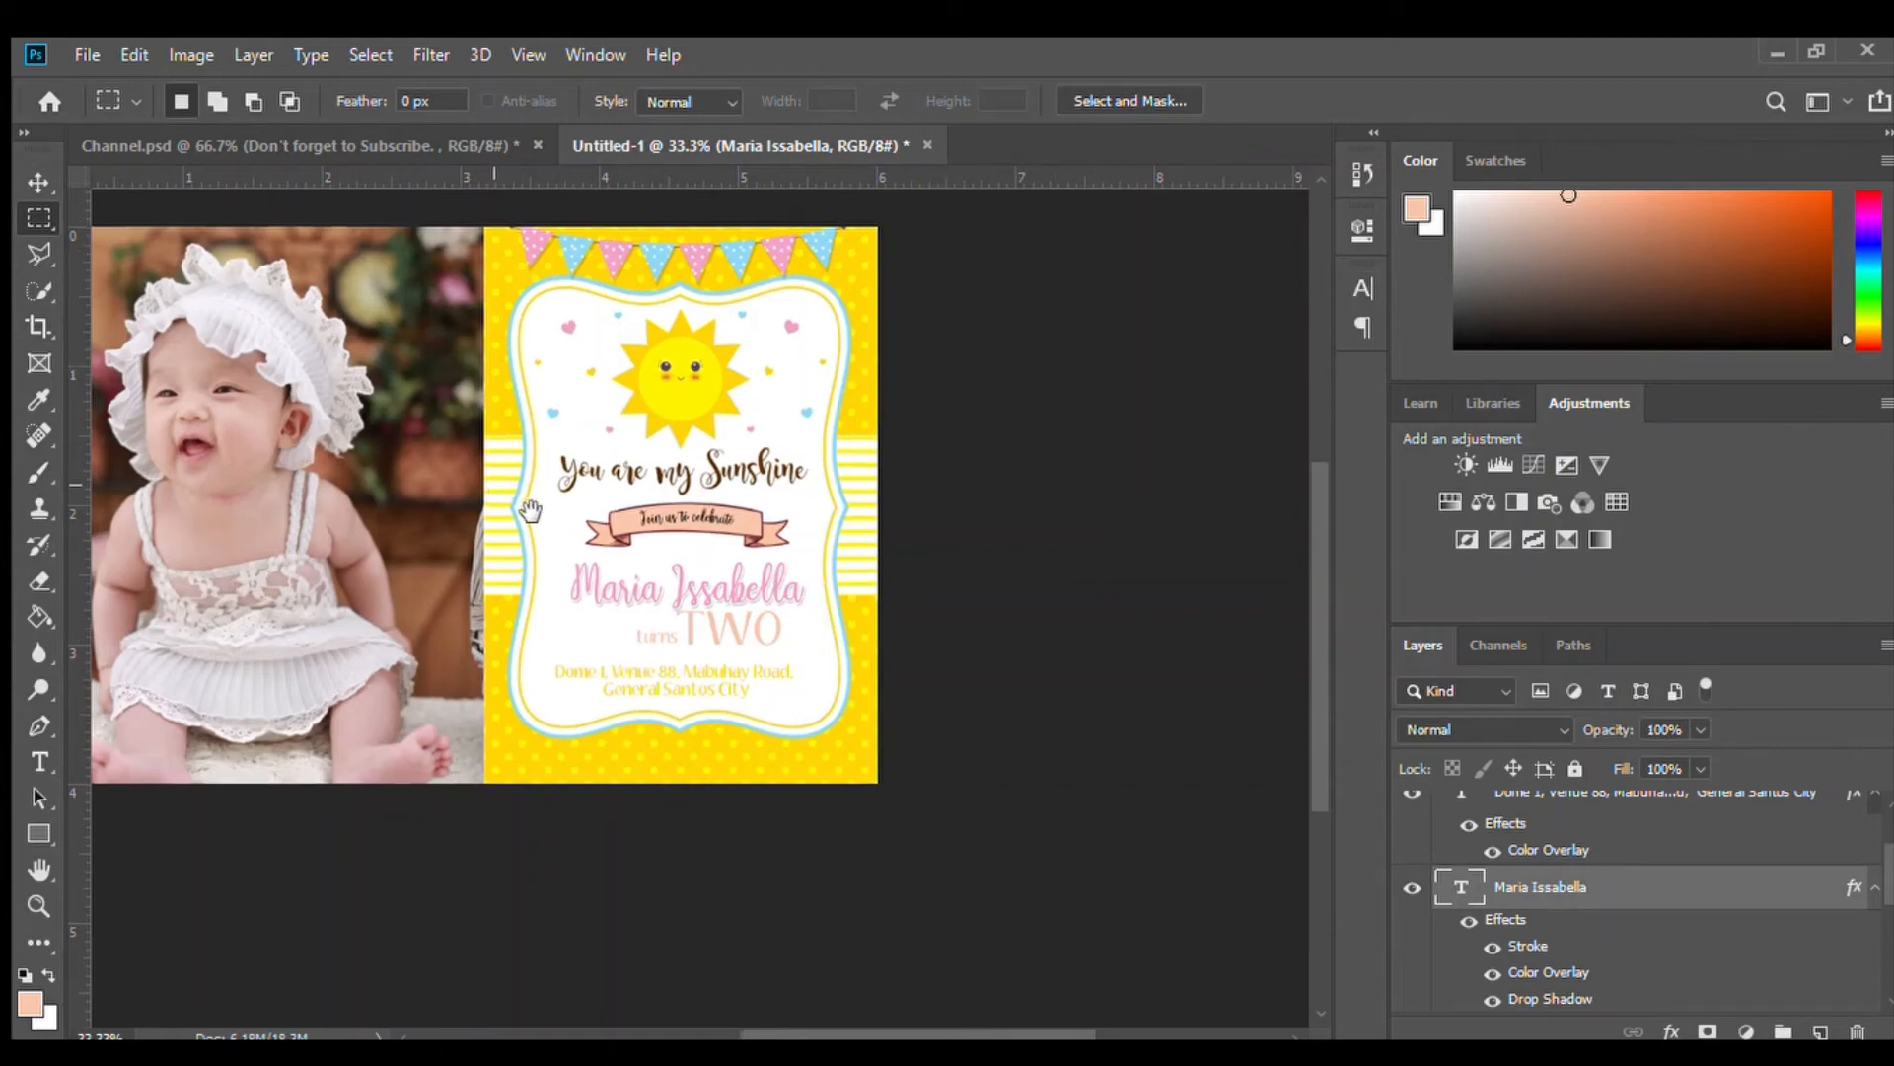
drag(529, 512, 670, 583)
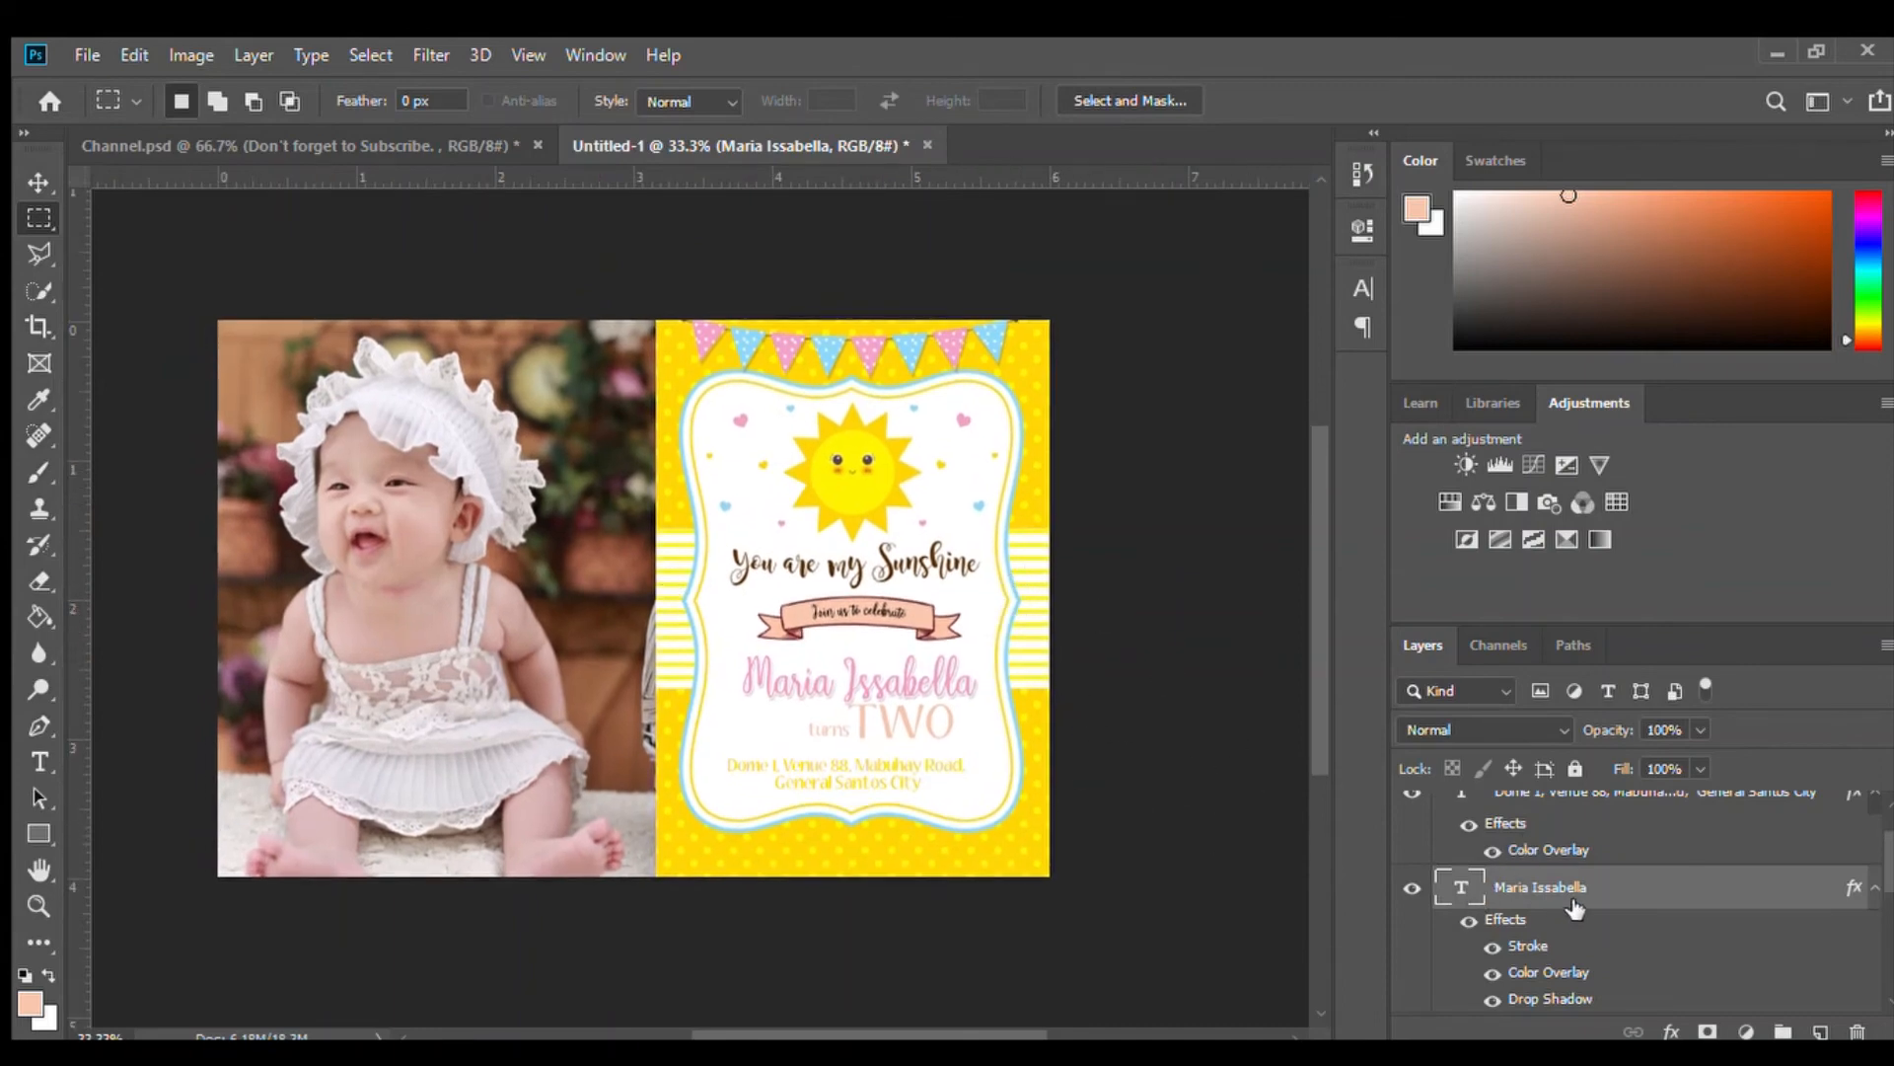
scroll(1569, 903, up, 2)
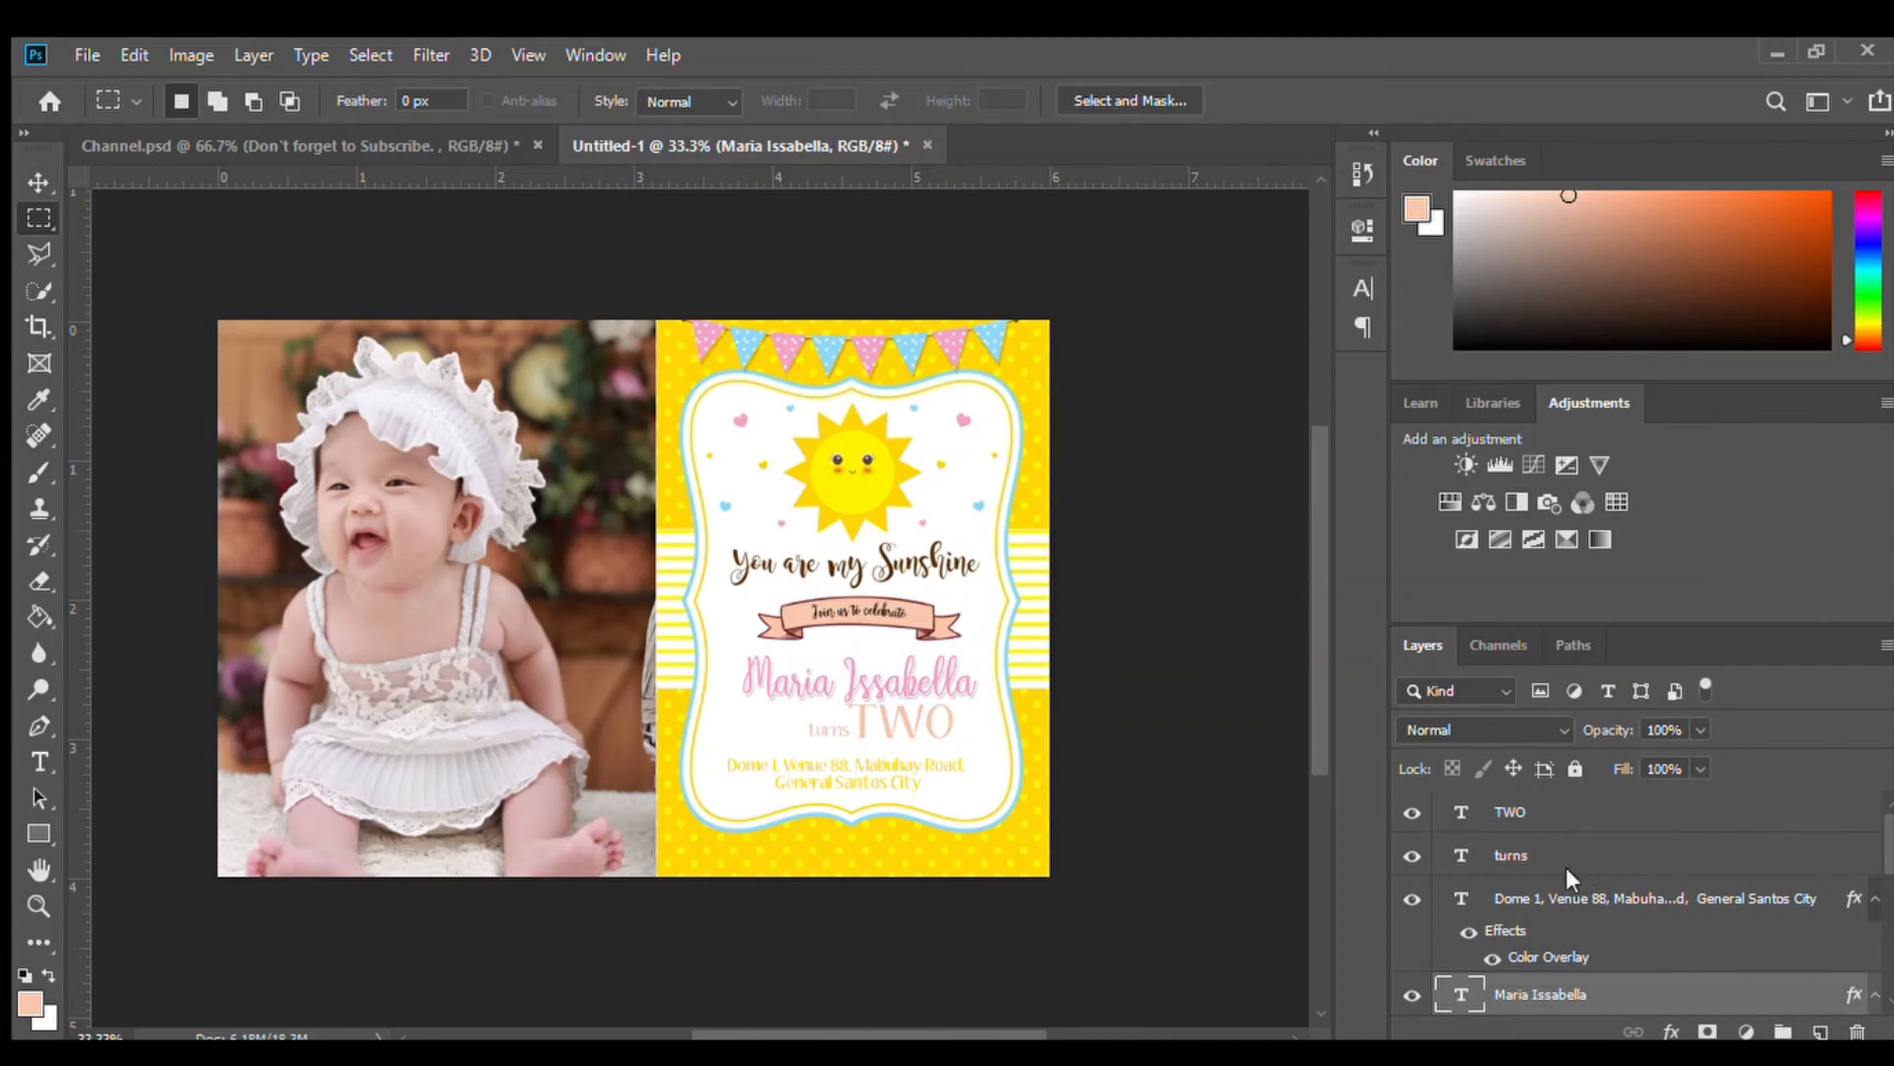
click(1569, 898)
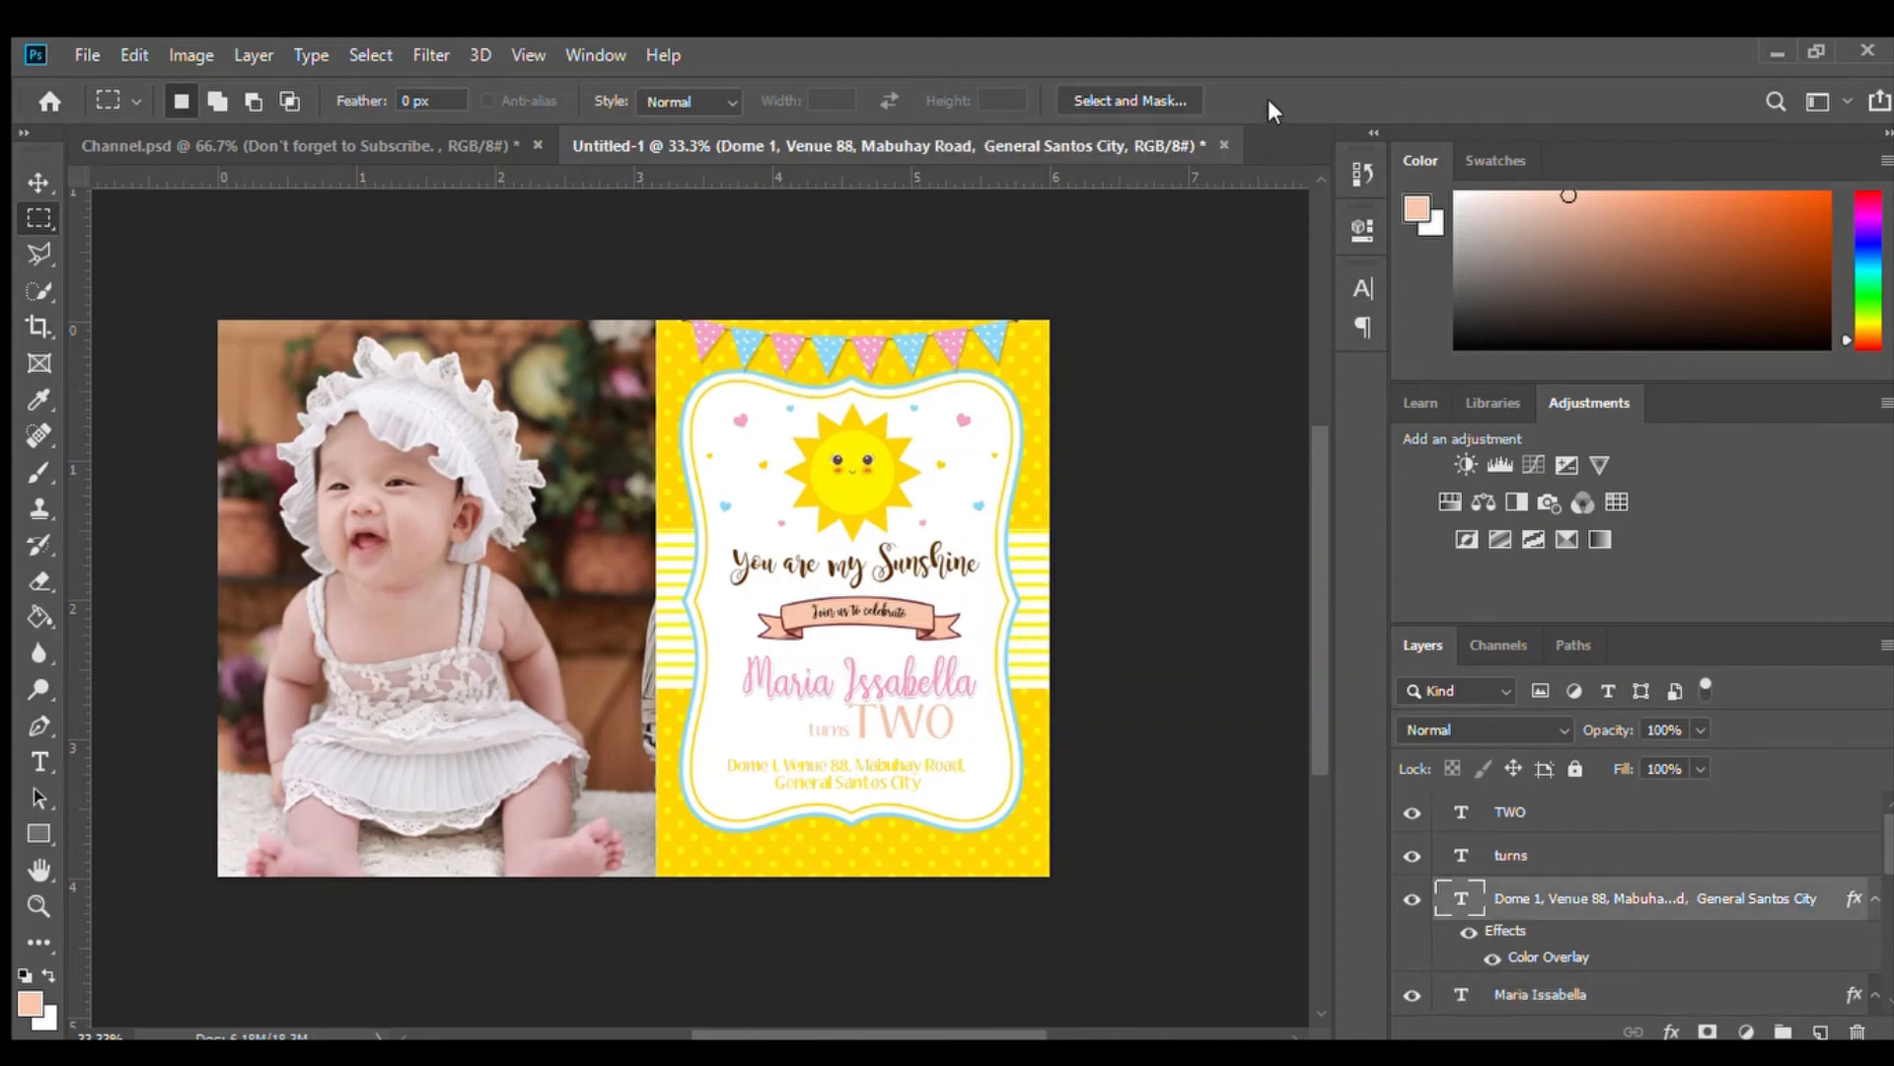
key(h)
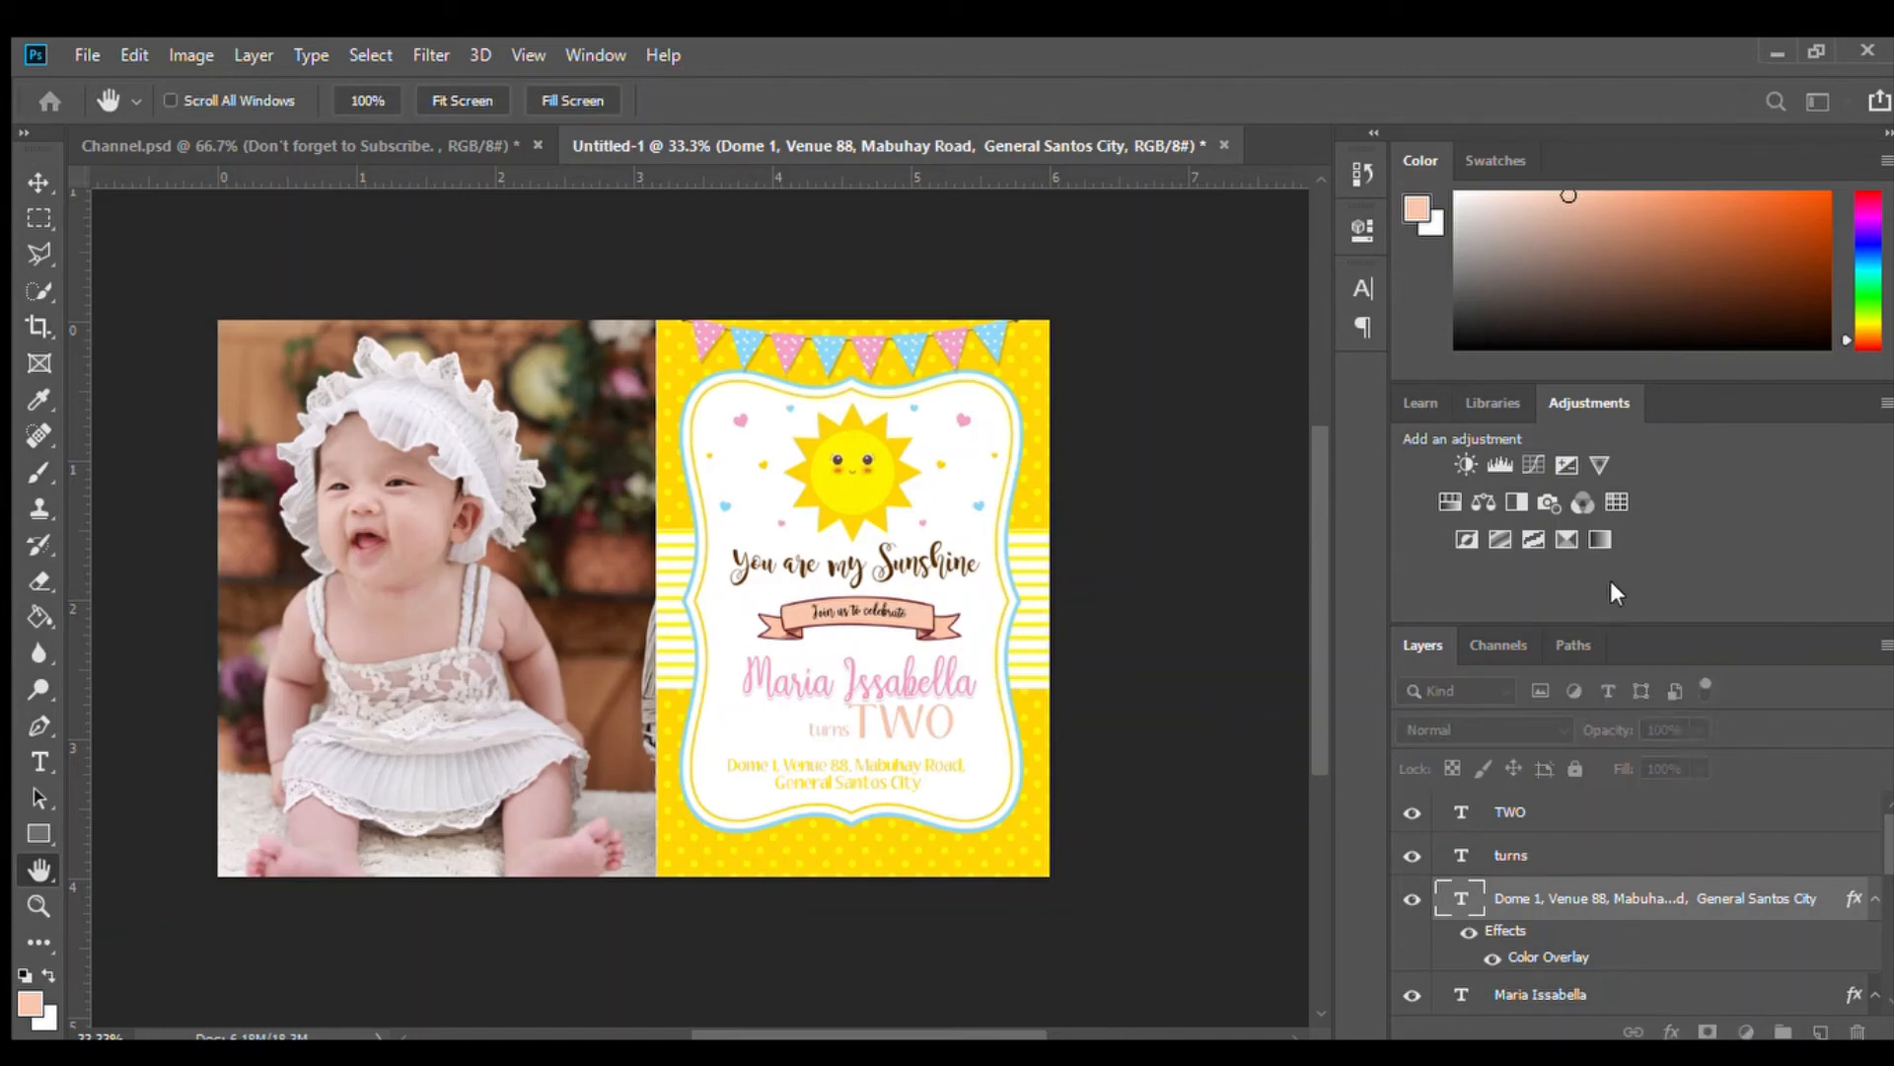
Select the whole pink name text and recolour it a deeper pink
key(i)
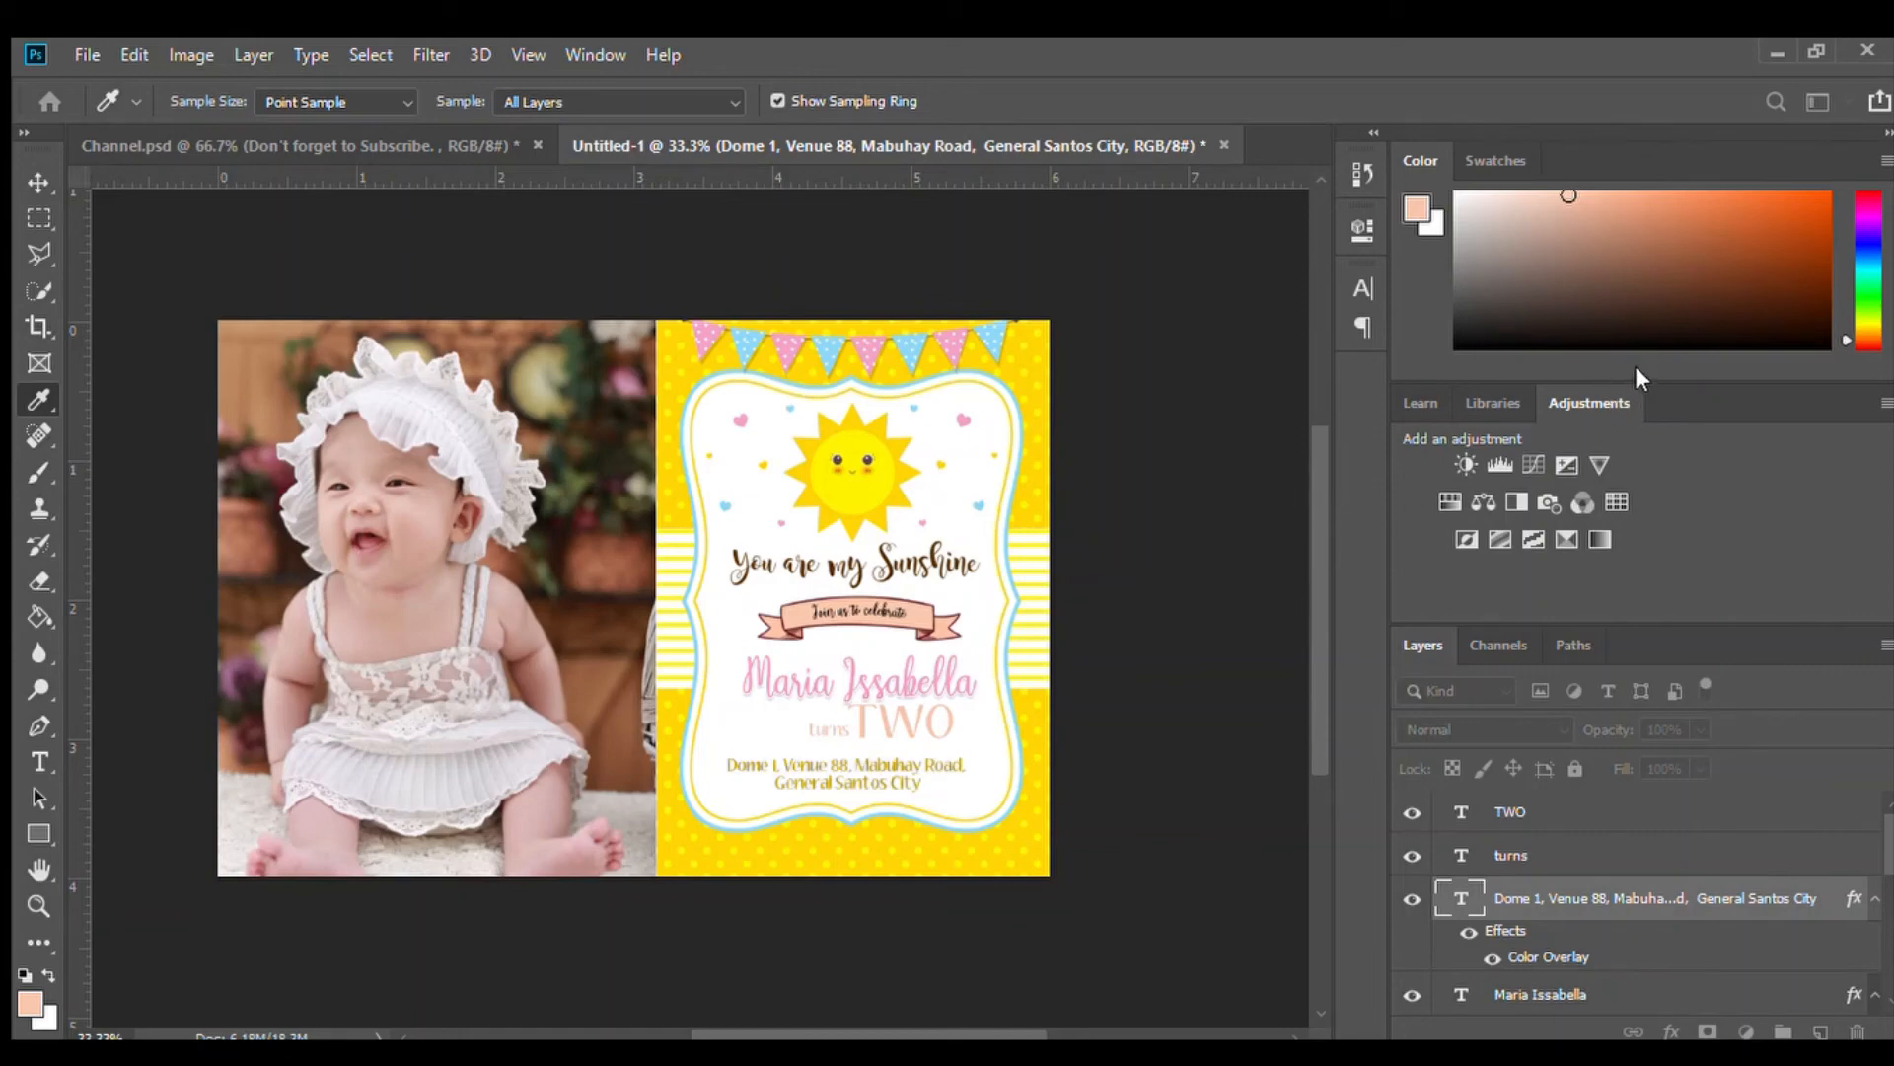
key(h)
key(m)
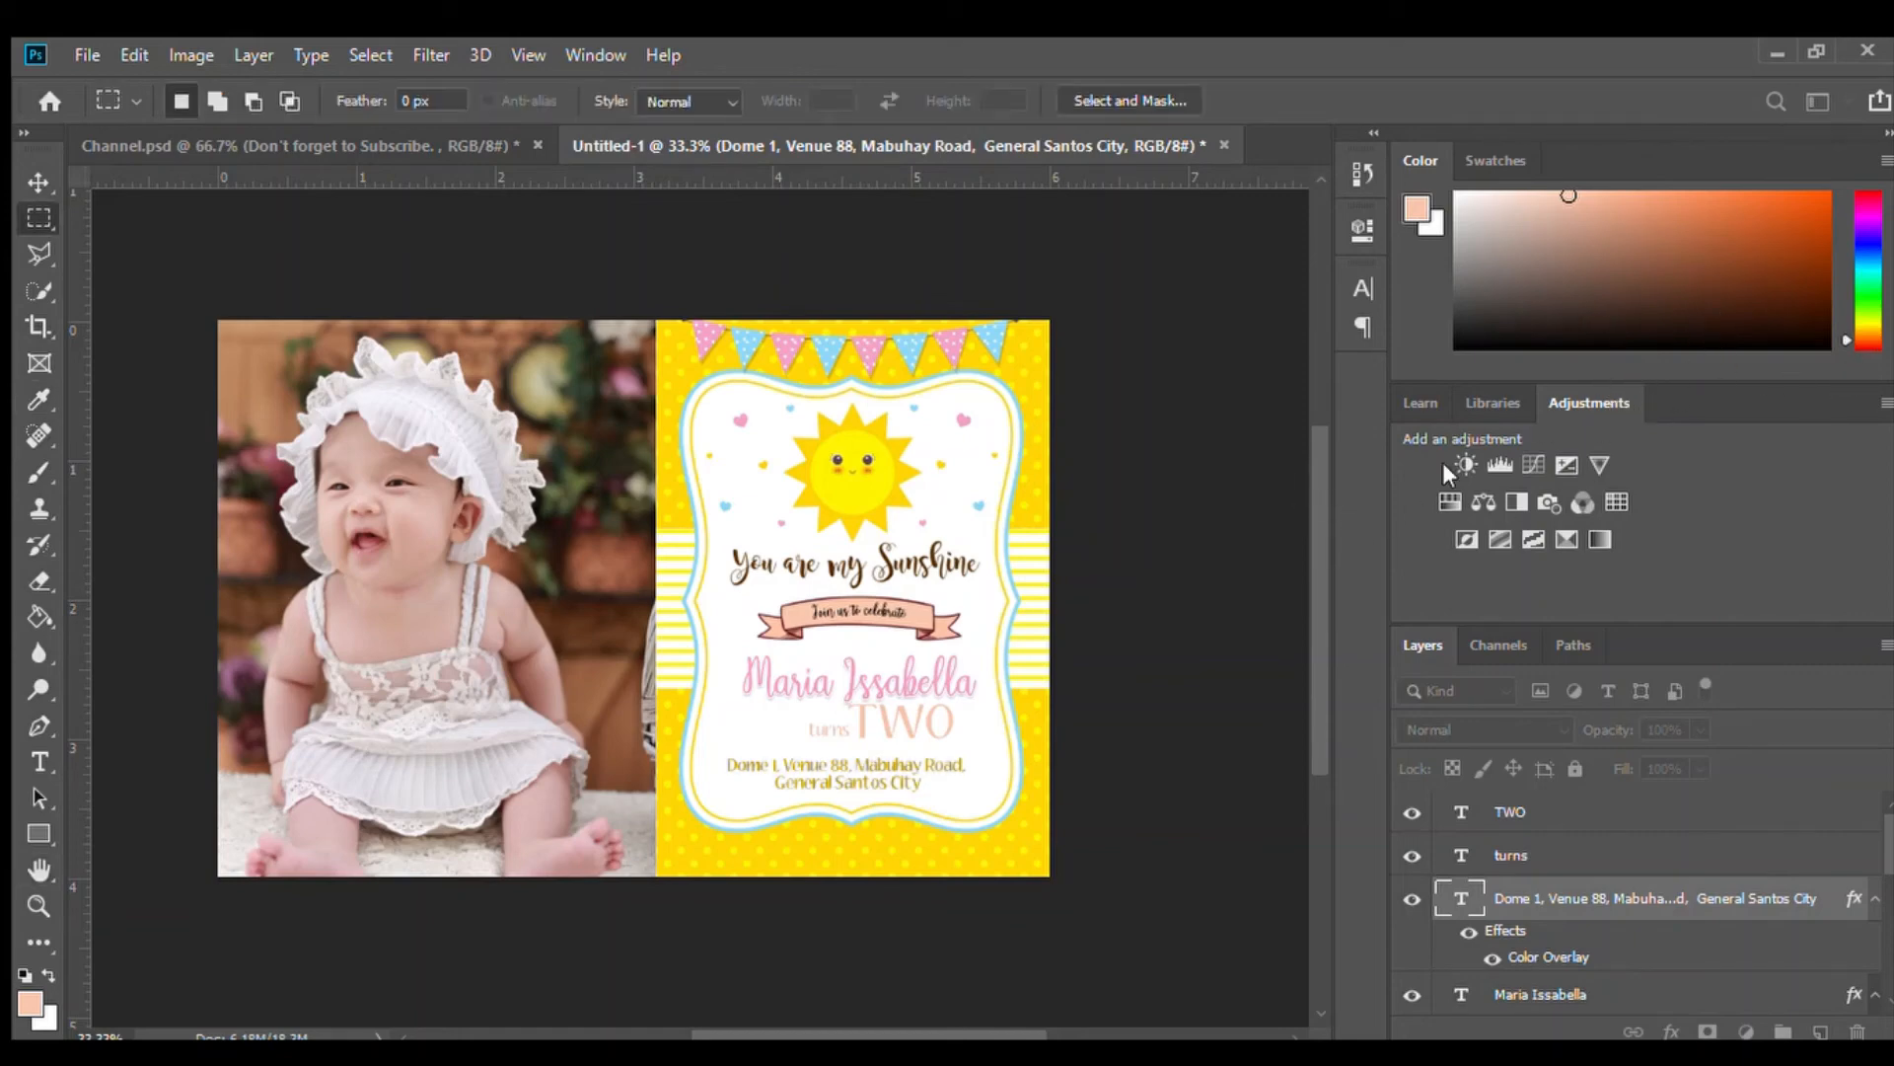
key(t)
click(827, 686)
key(ctrl+a)
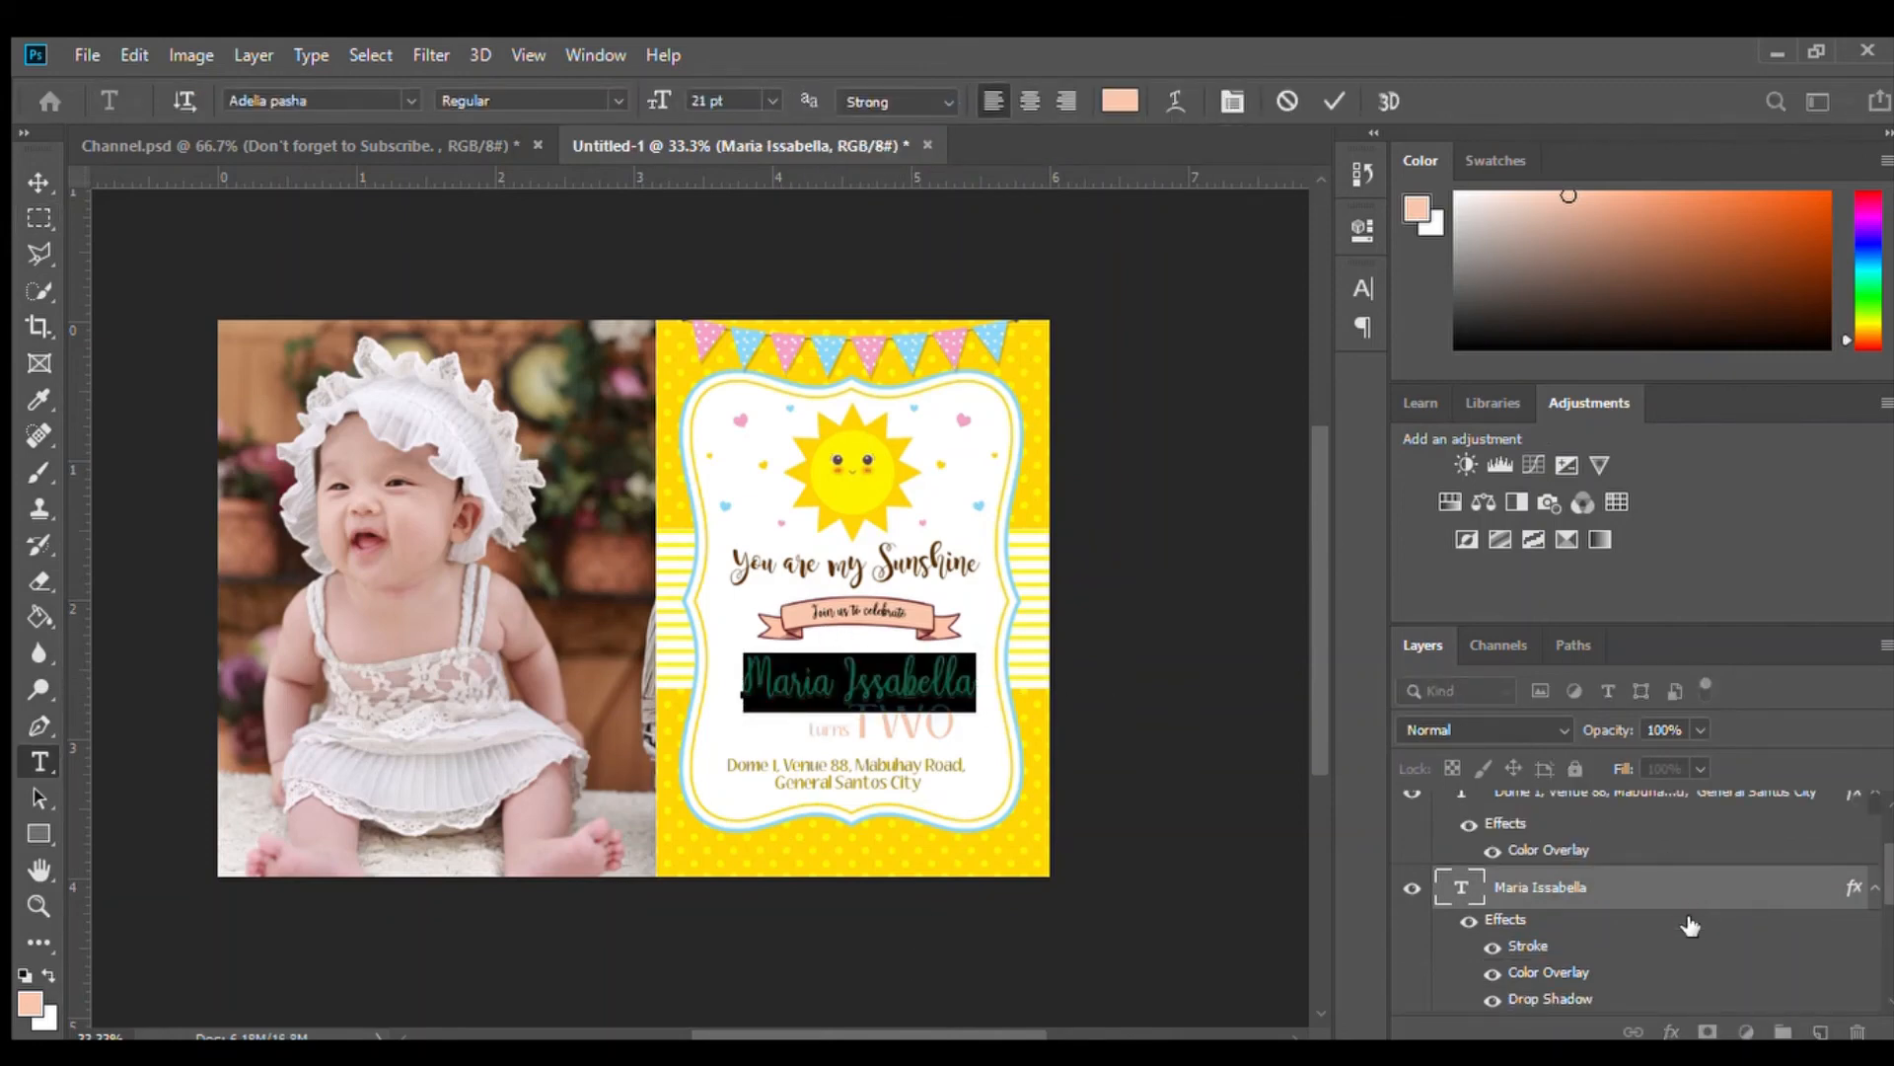
click(1551, 886)
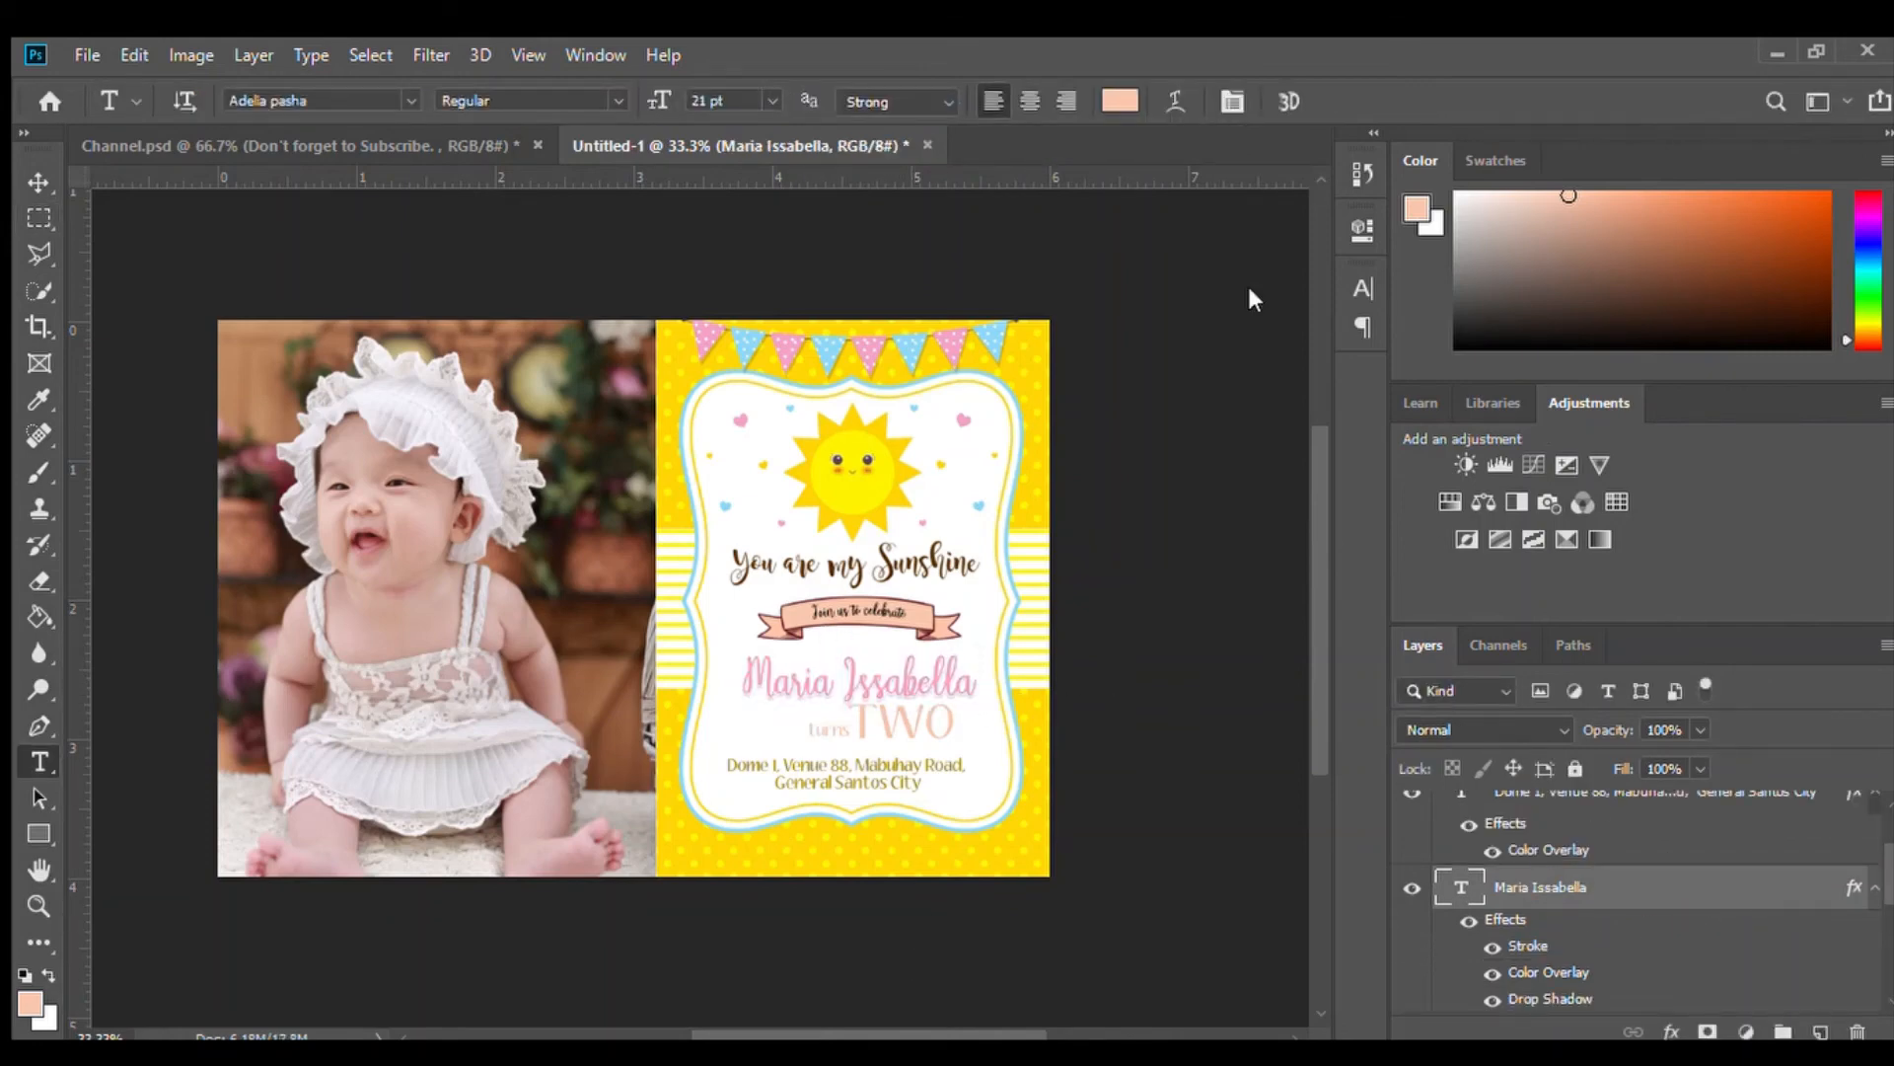
Sample a darker colour for the venue address lettering with the Eyedropper
key(h)
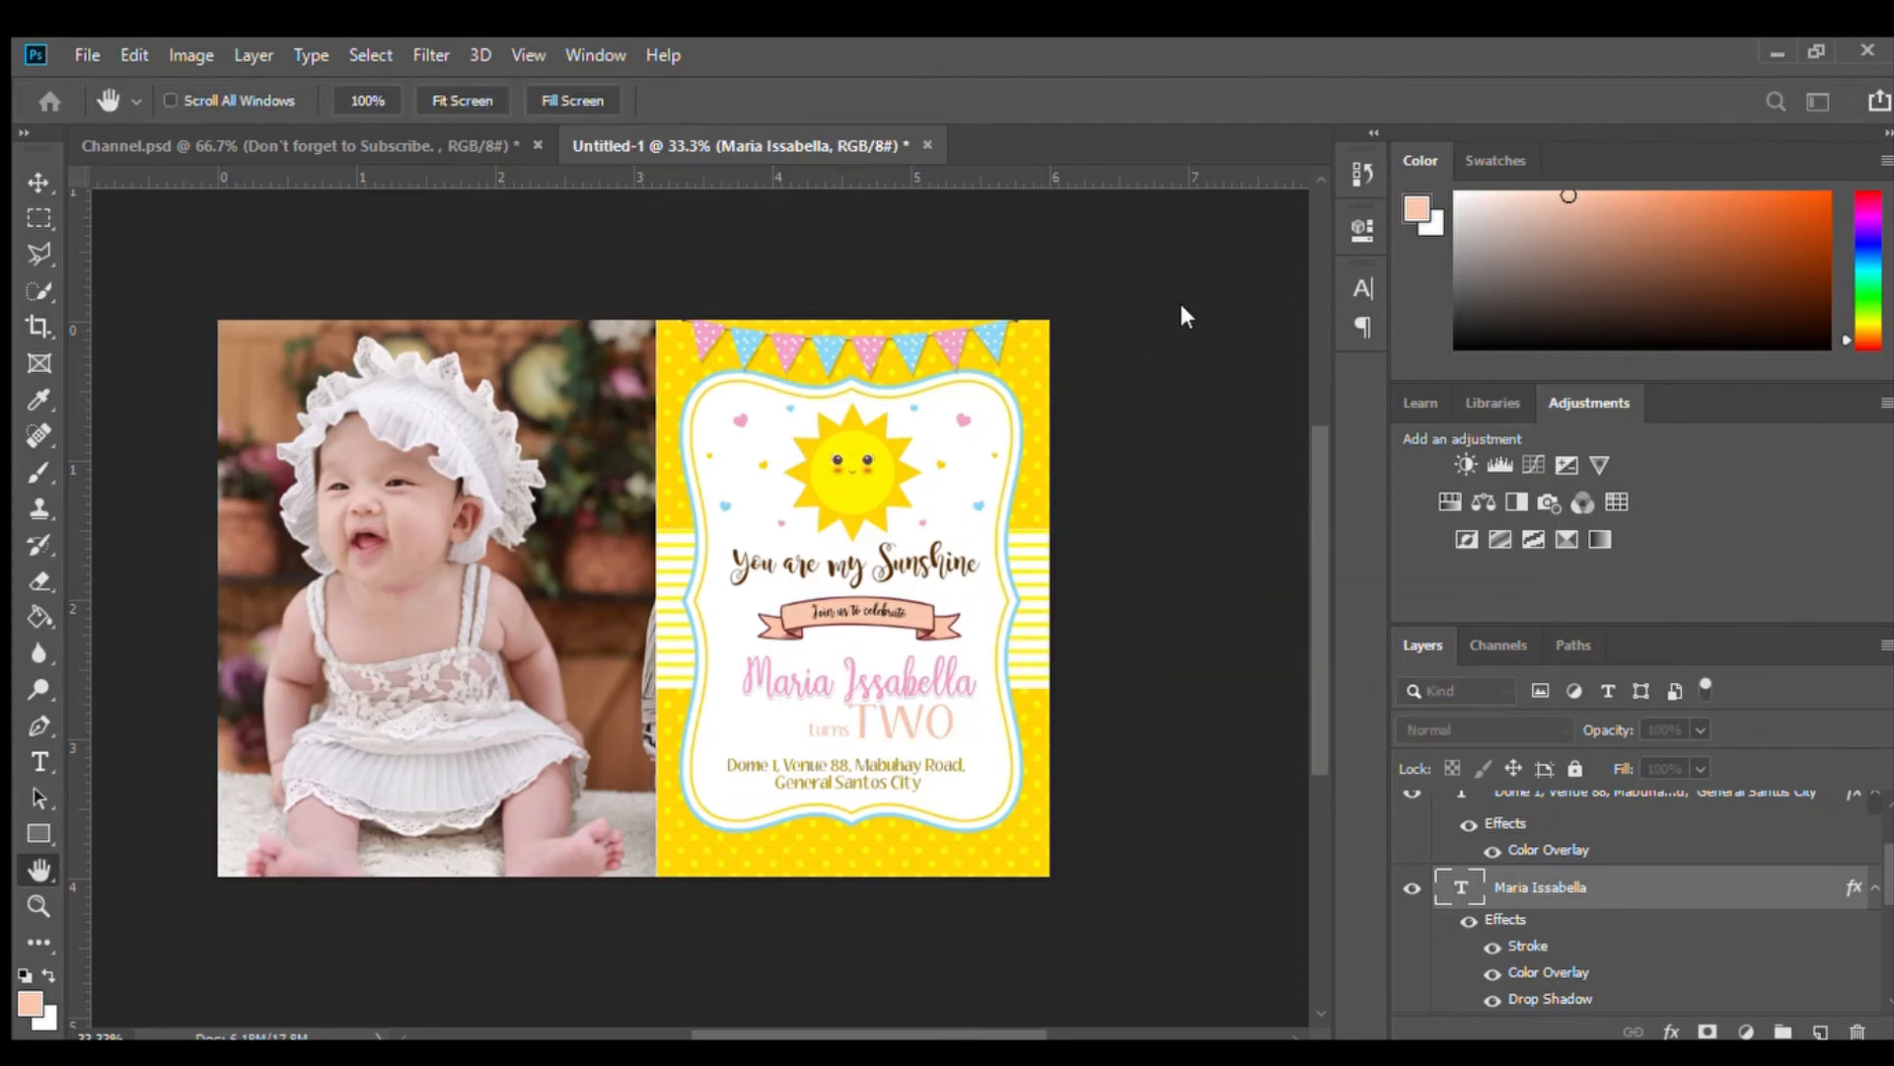
key(i)
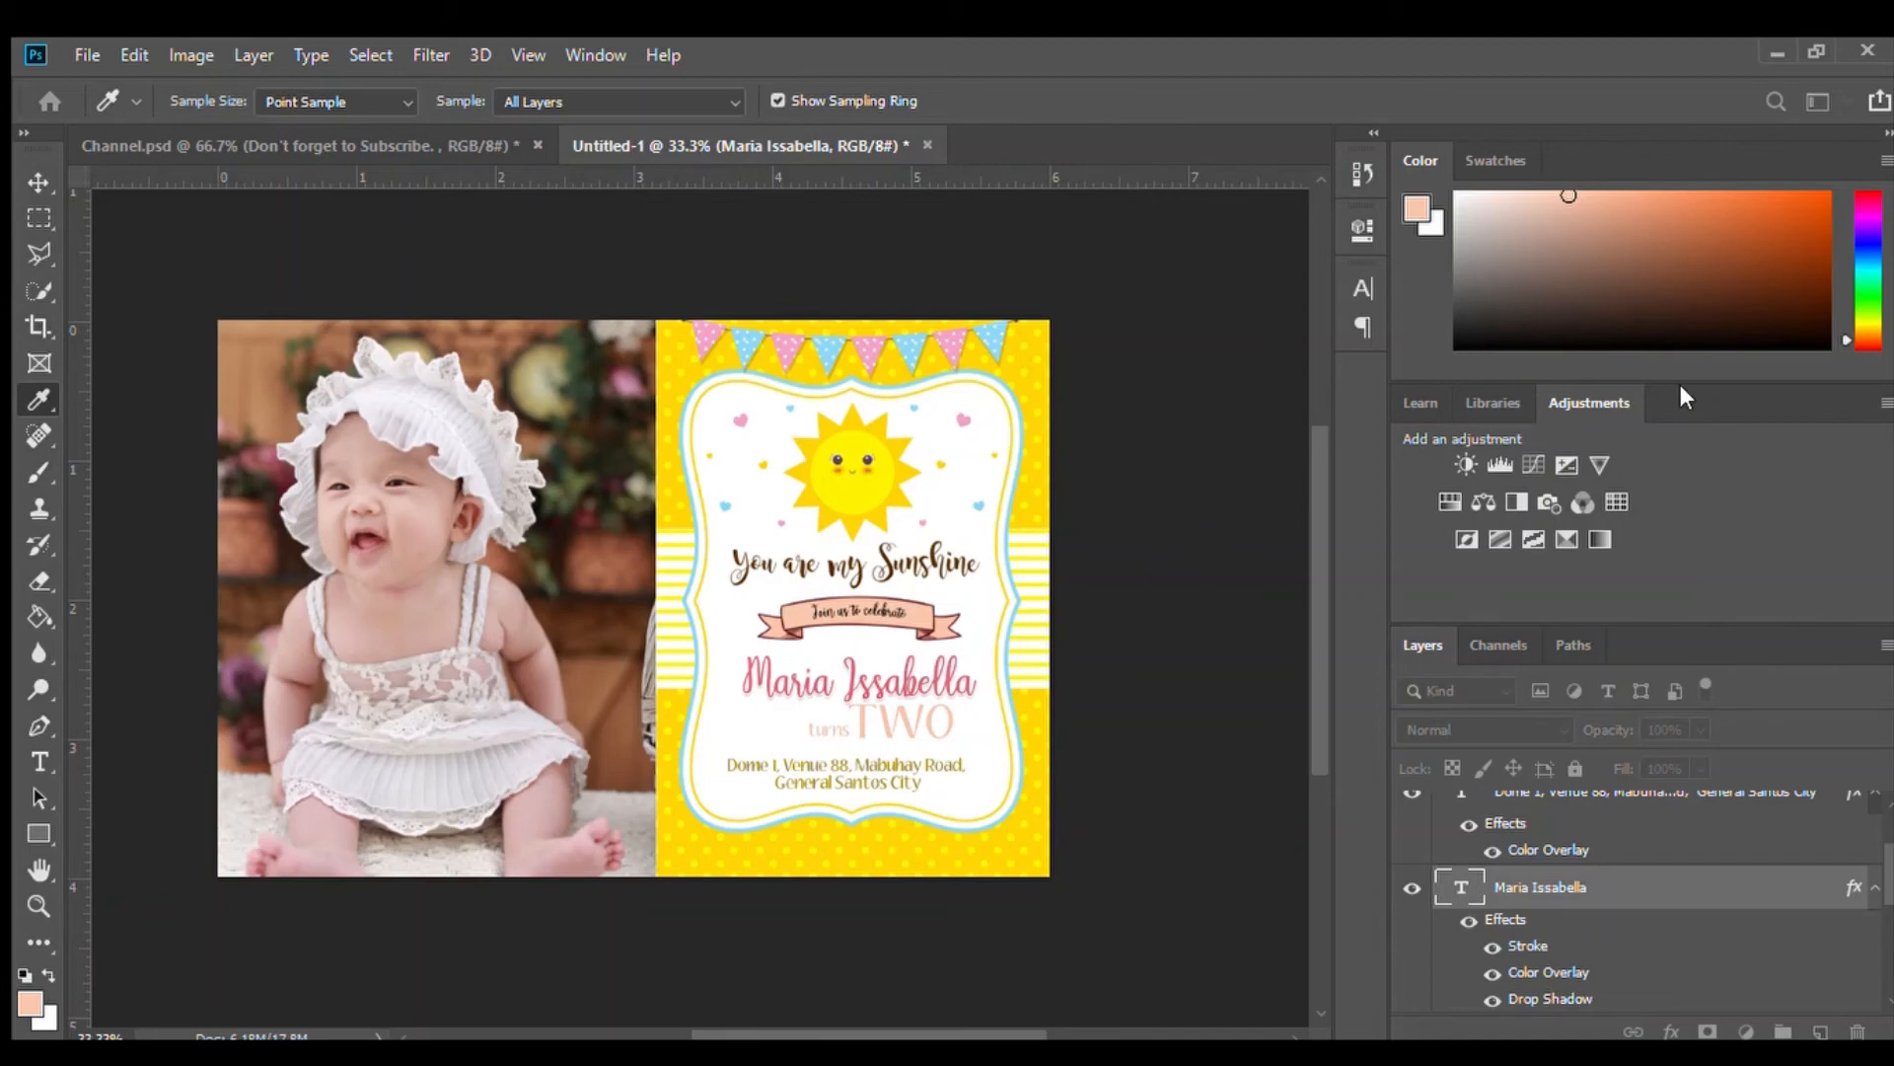
key(h)
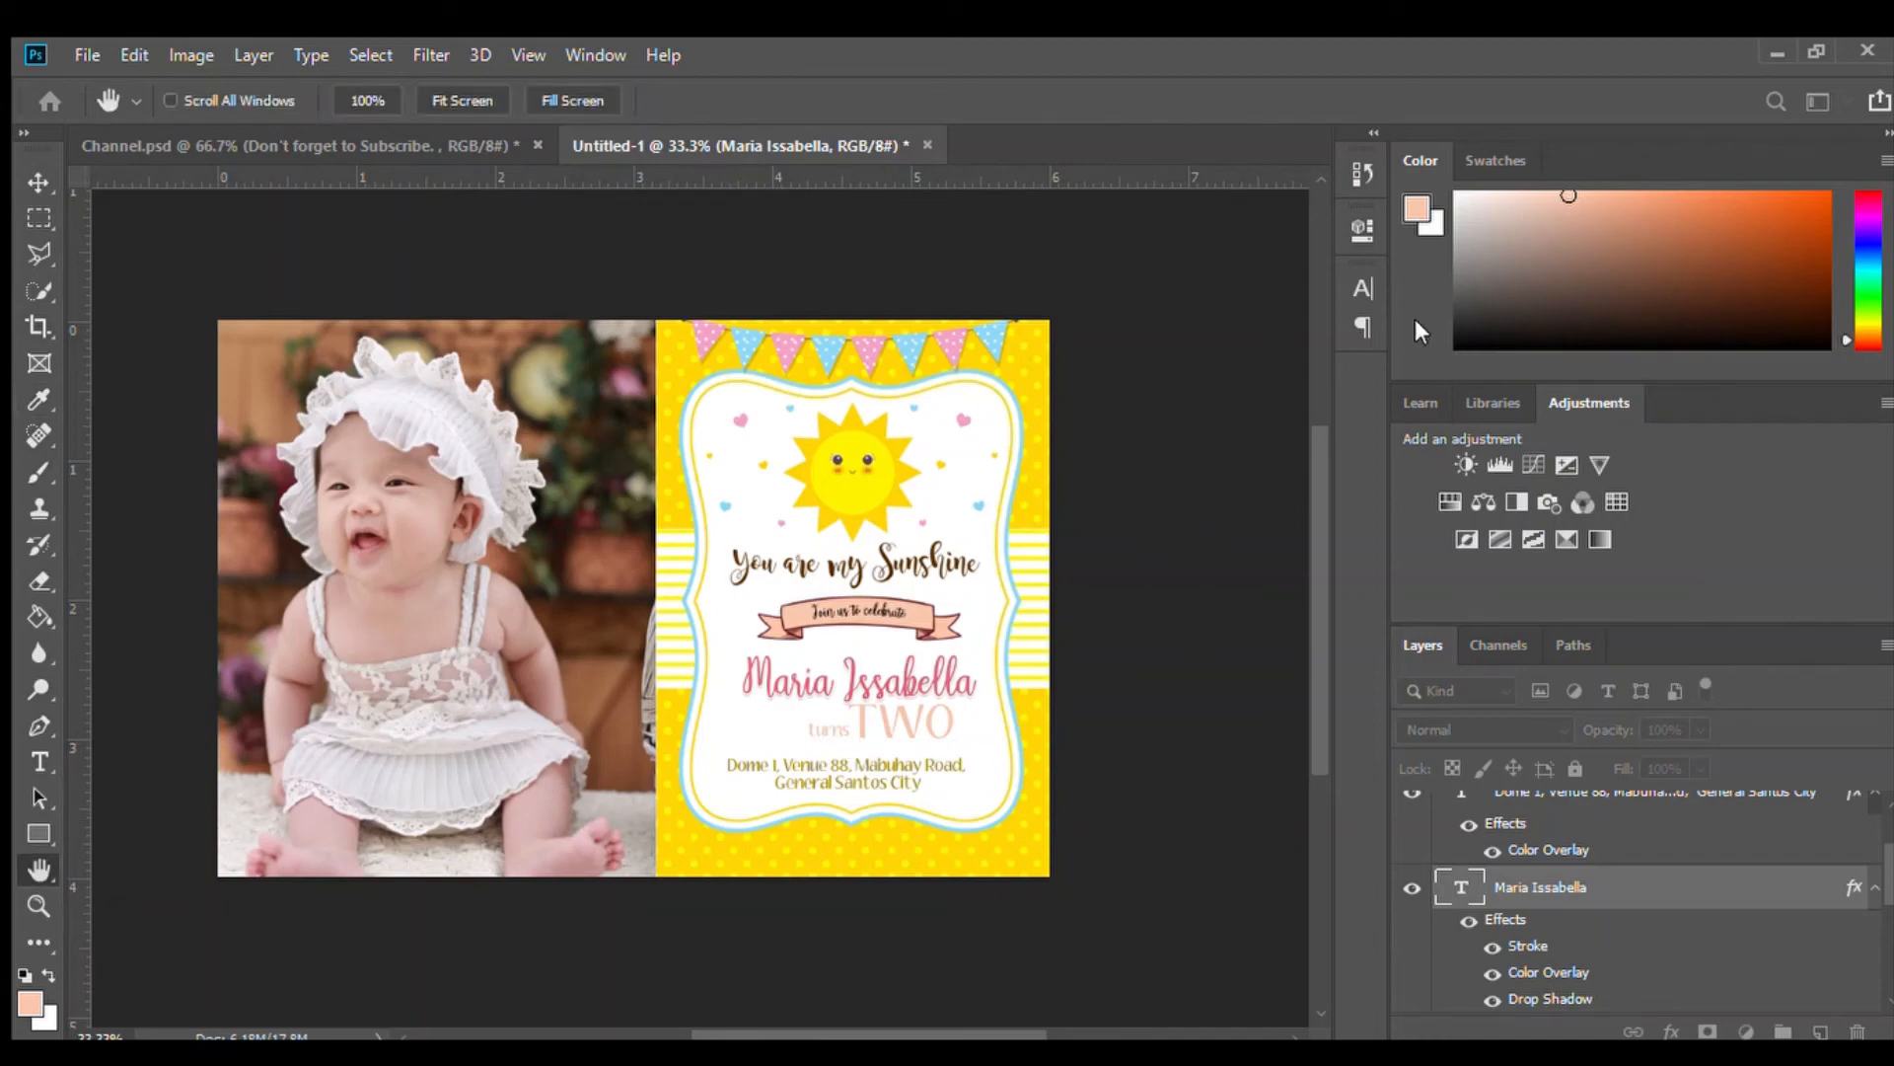
Give 'turns' a Color Overlay sampled from TWO with the Eyedropper
key(t)
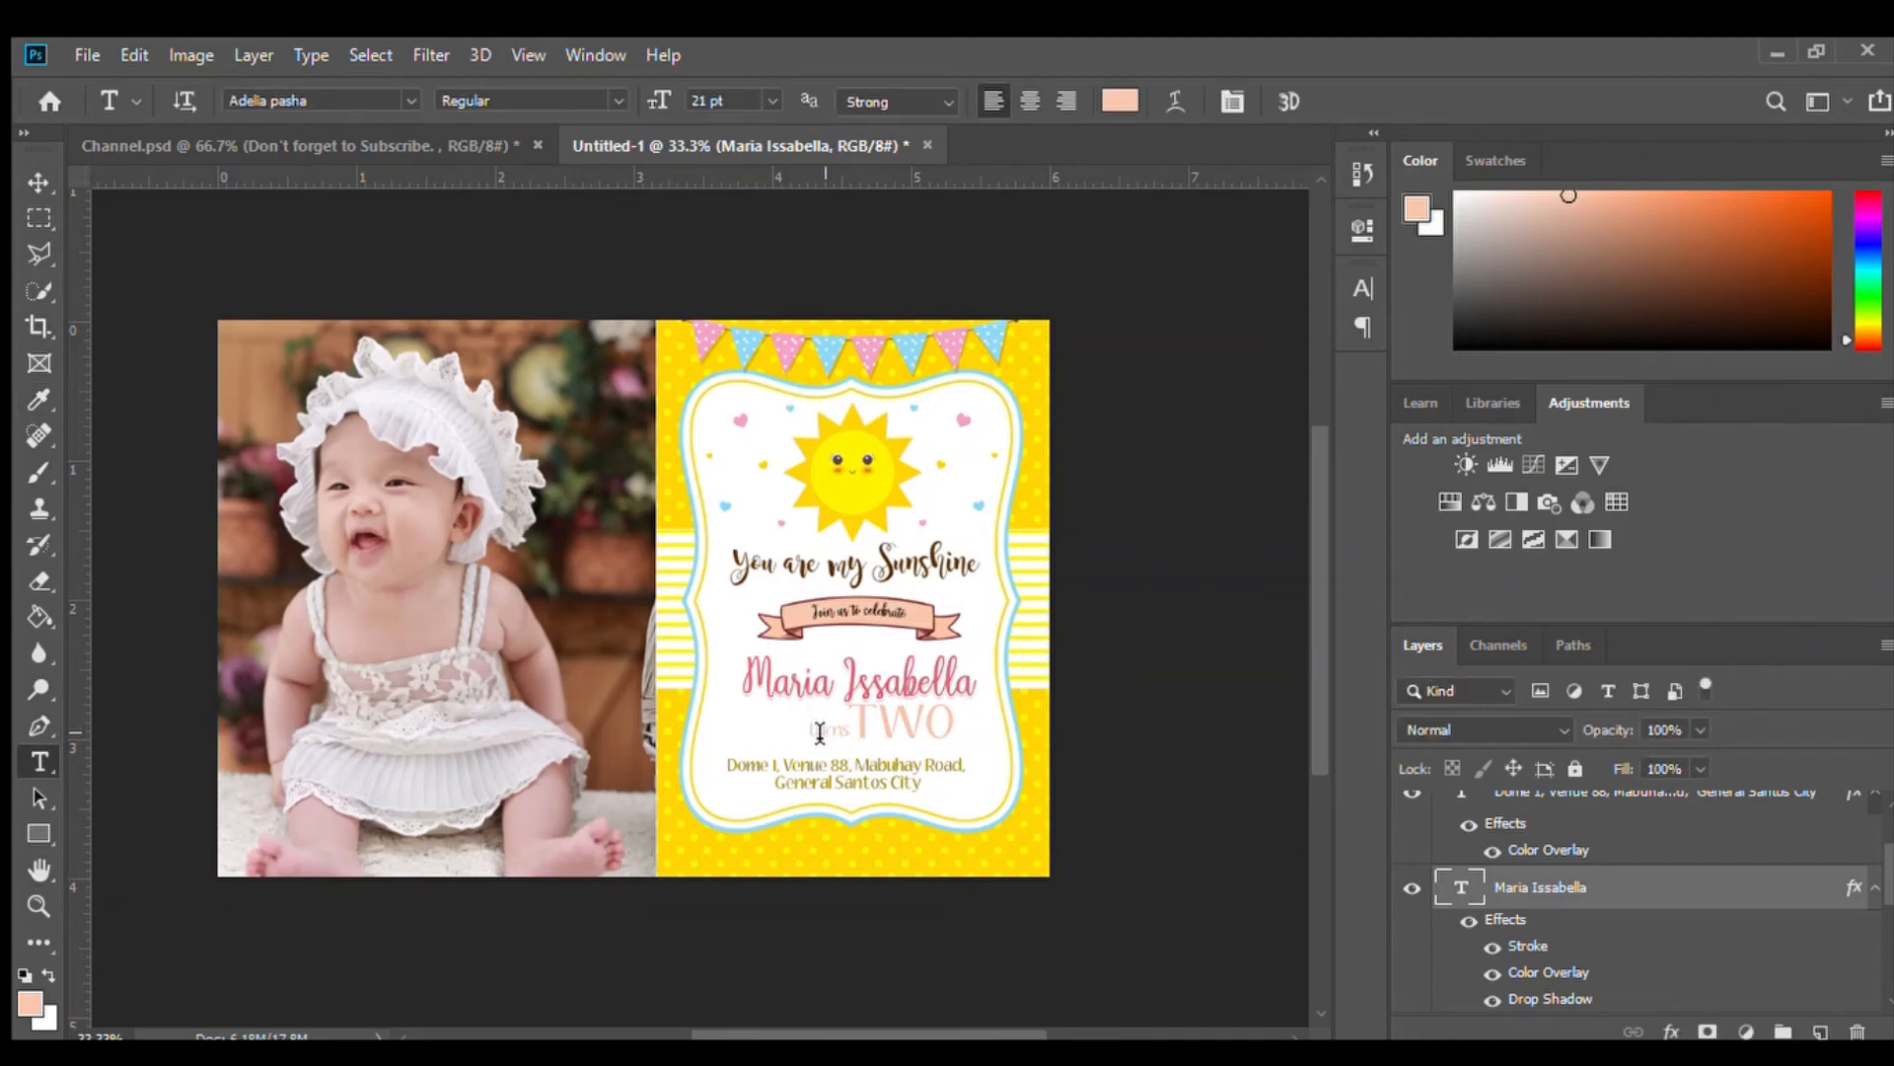
click(820, 733)
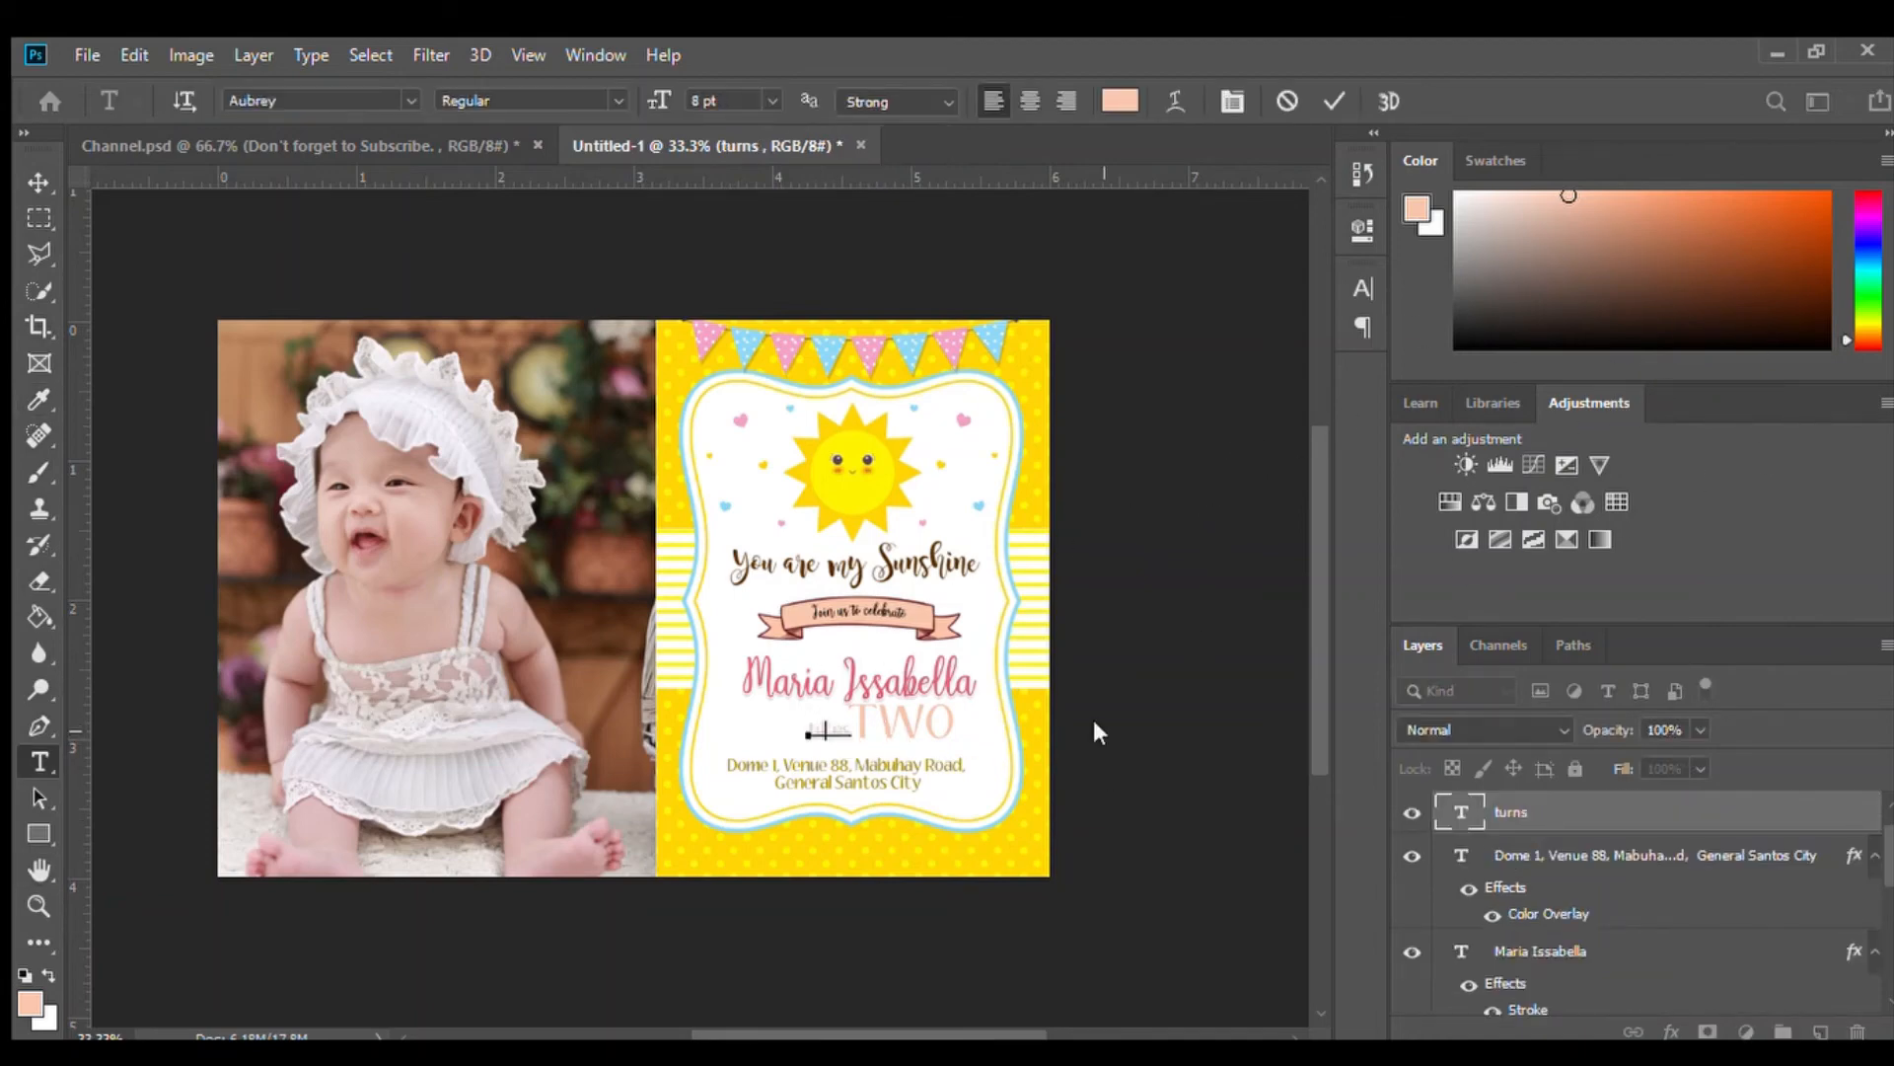
click(1542, 806)
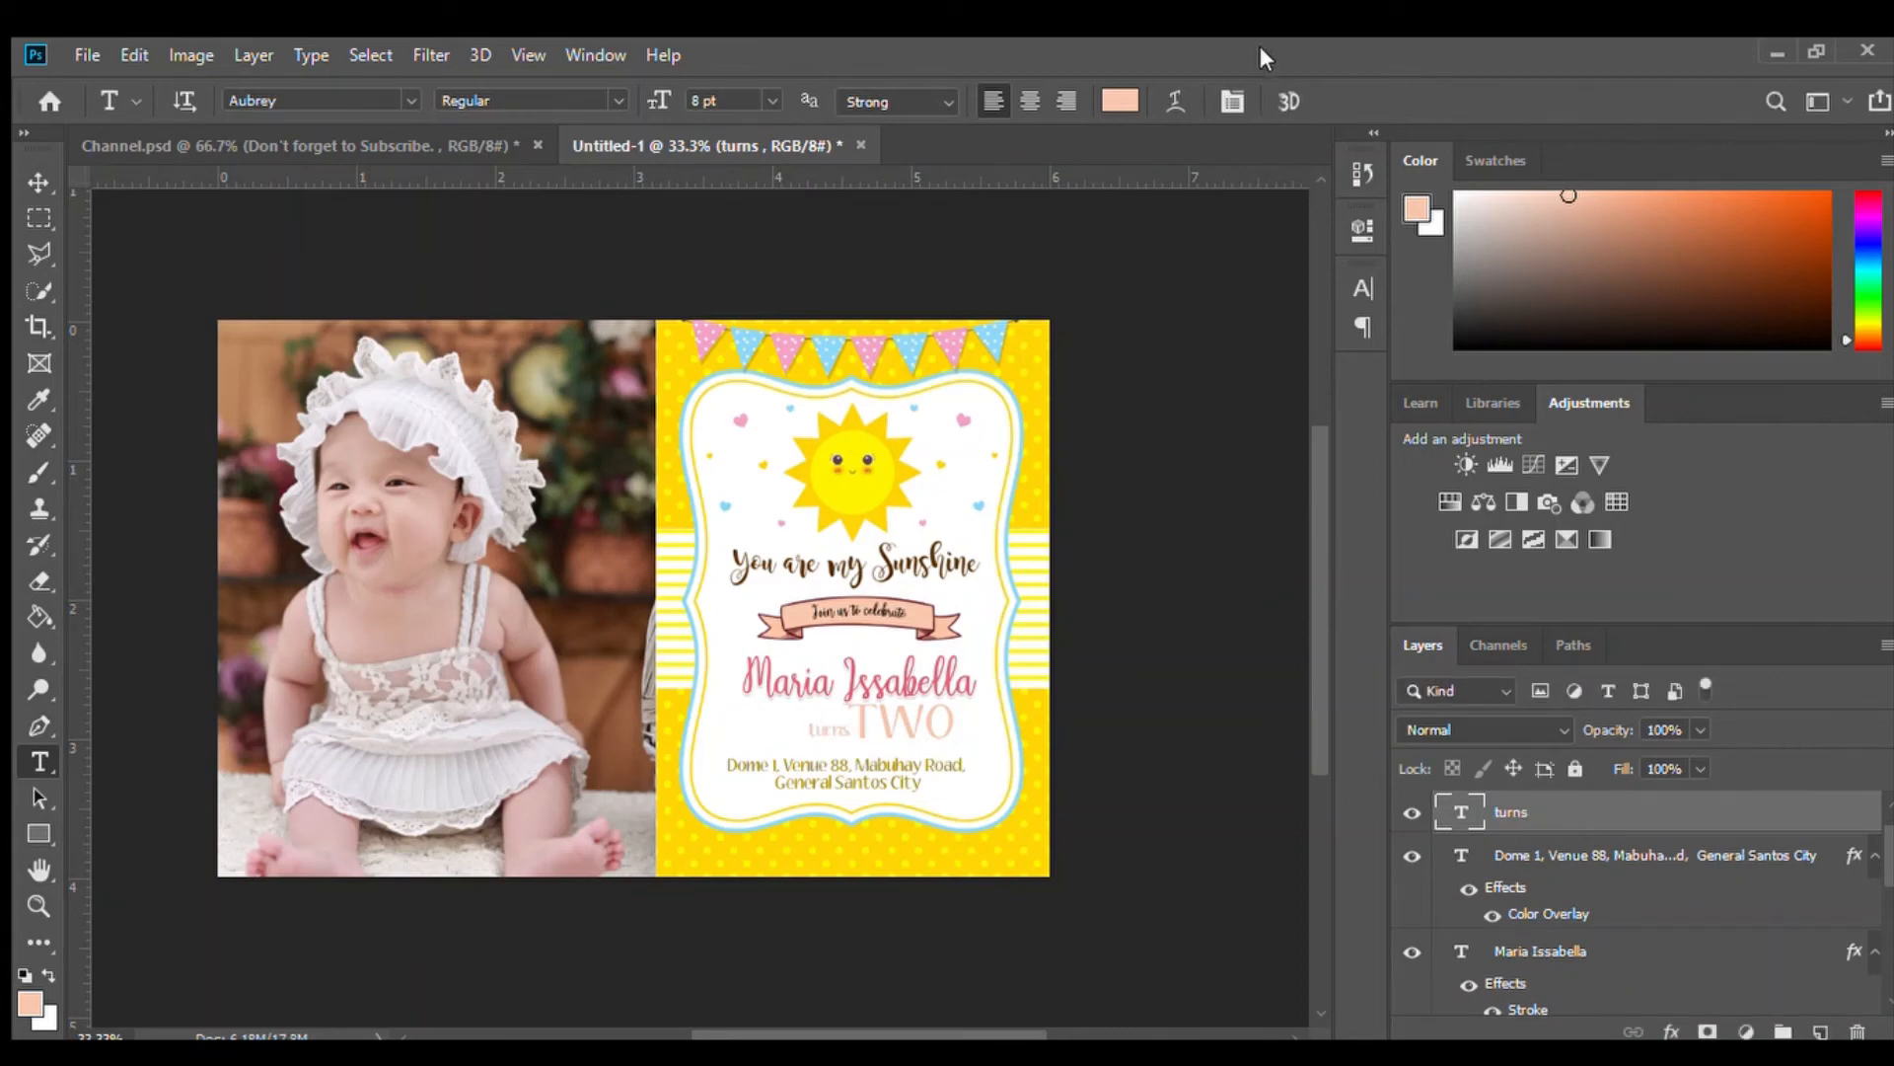
key(h)
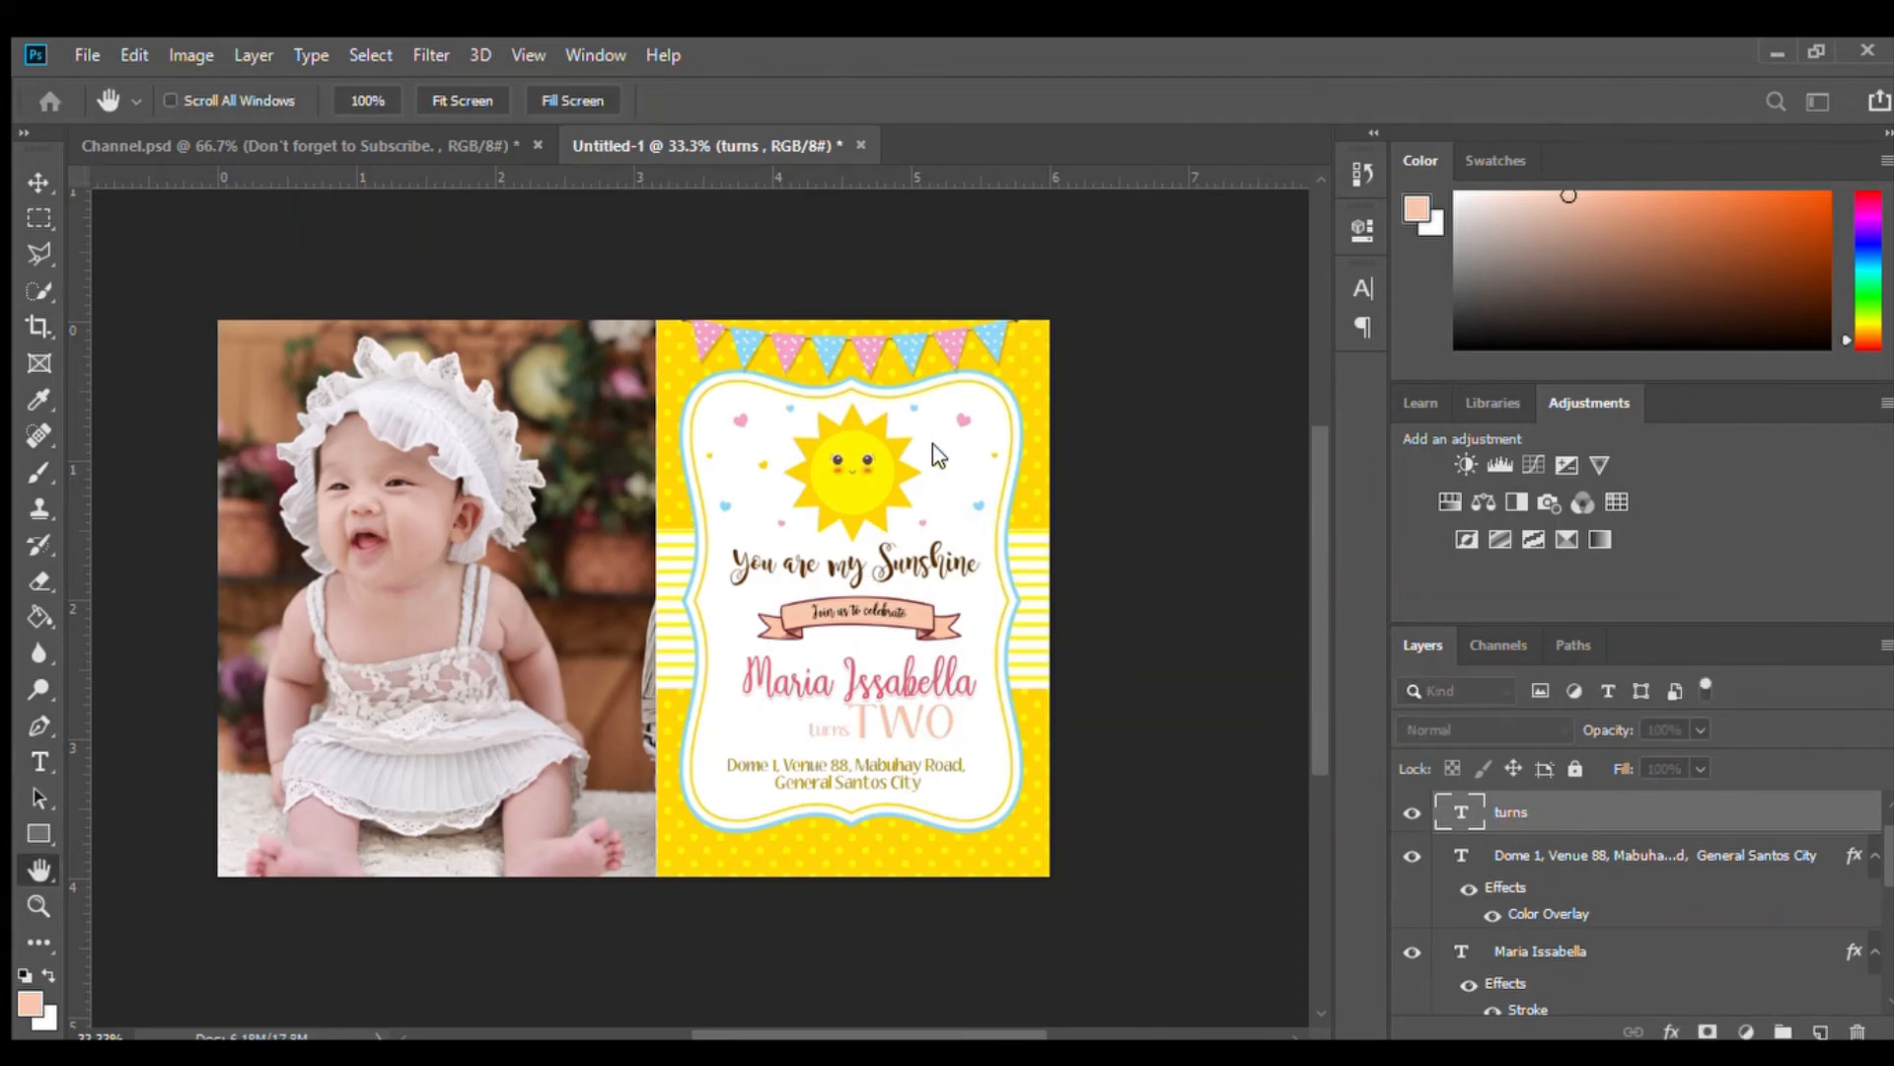
click(779, 707)
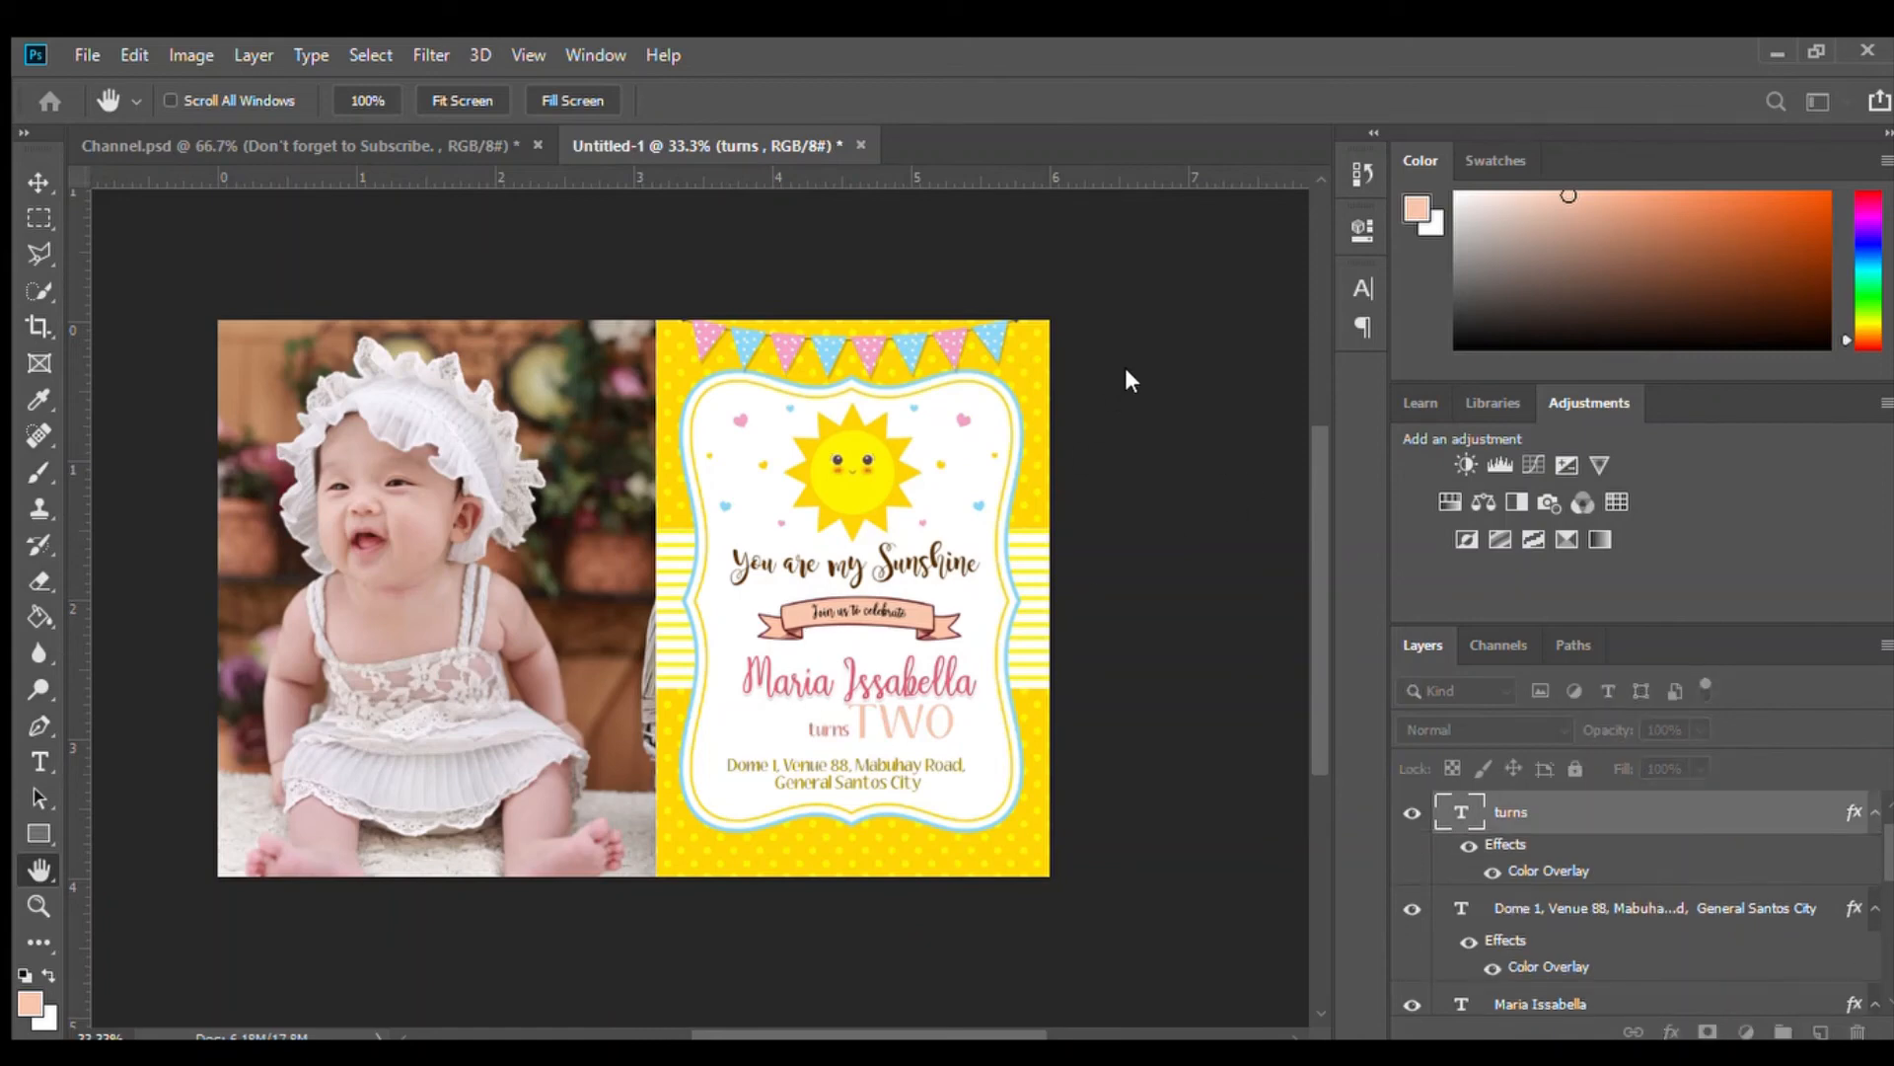
key(i)
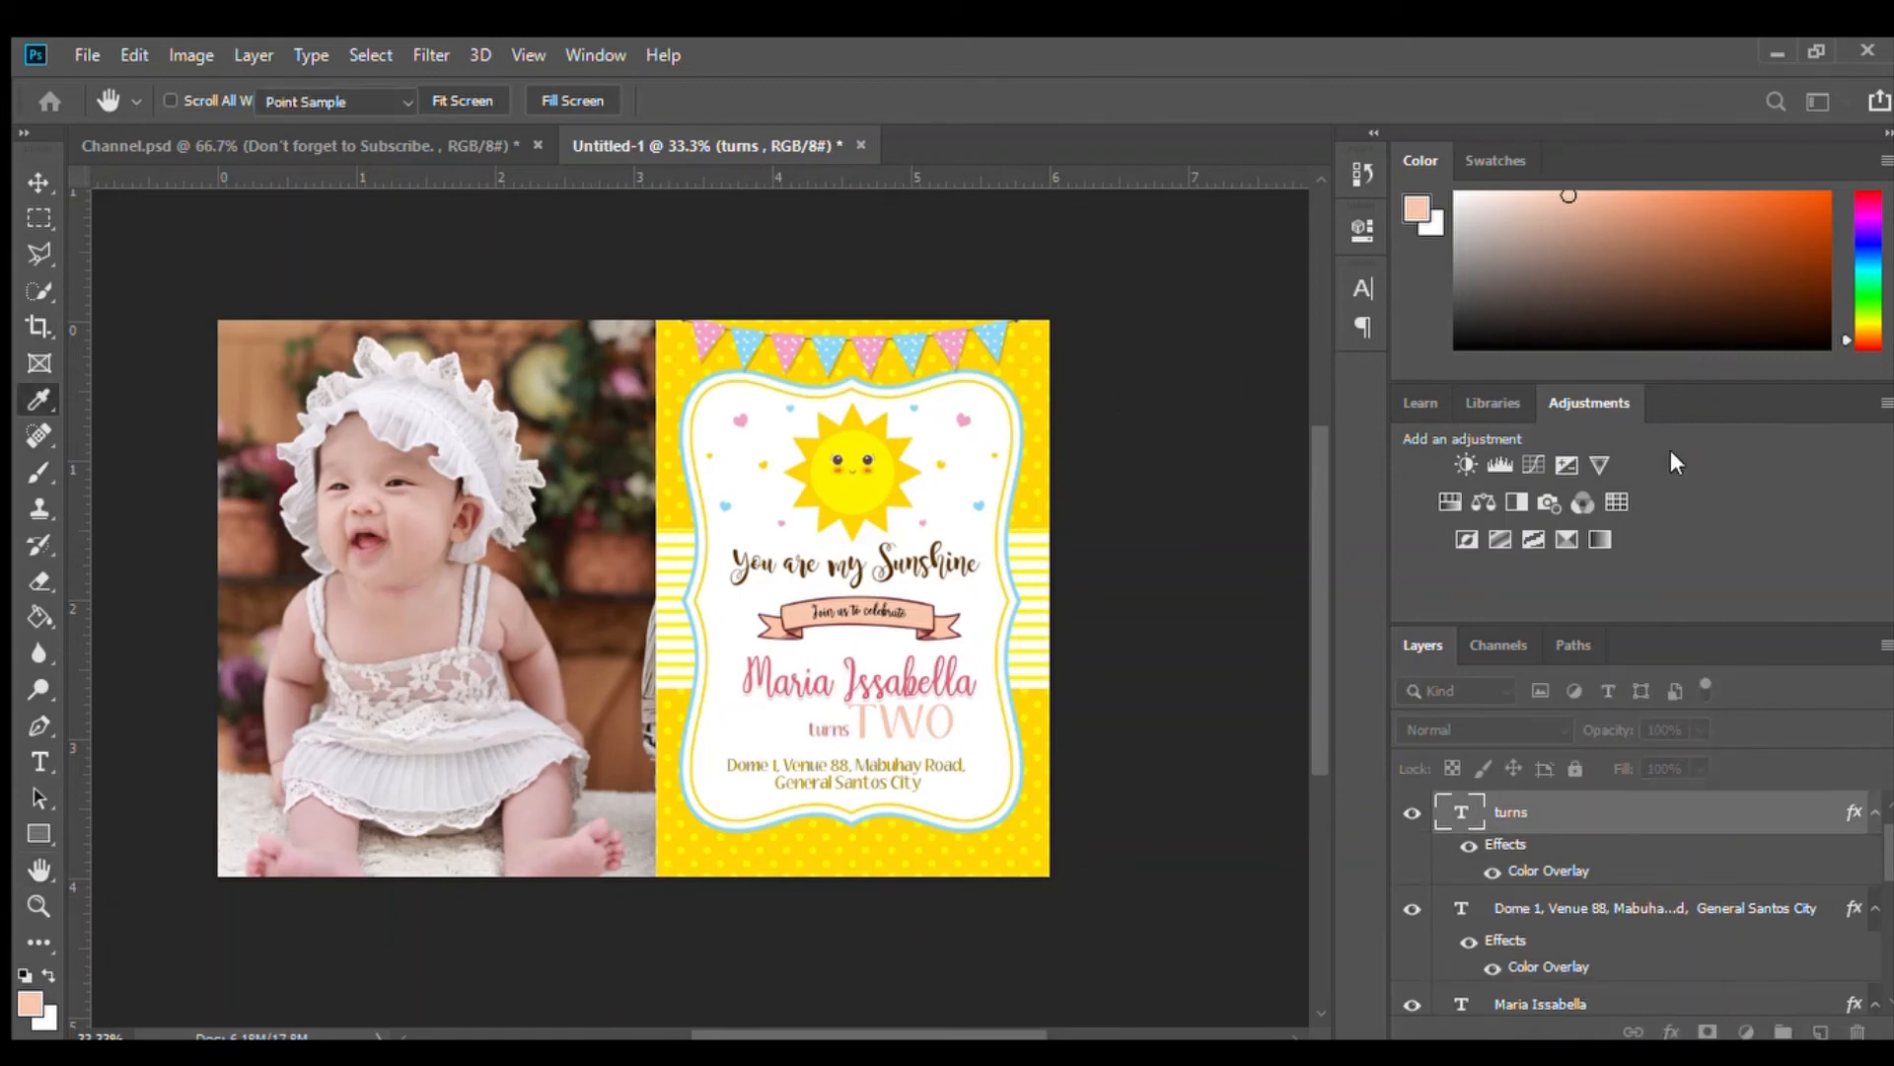
click(858, 721)
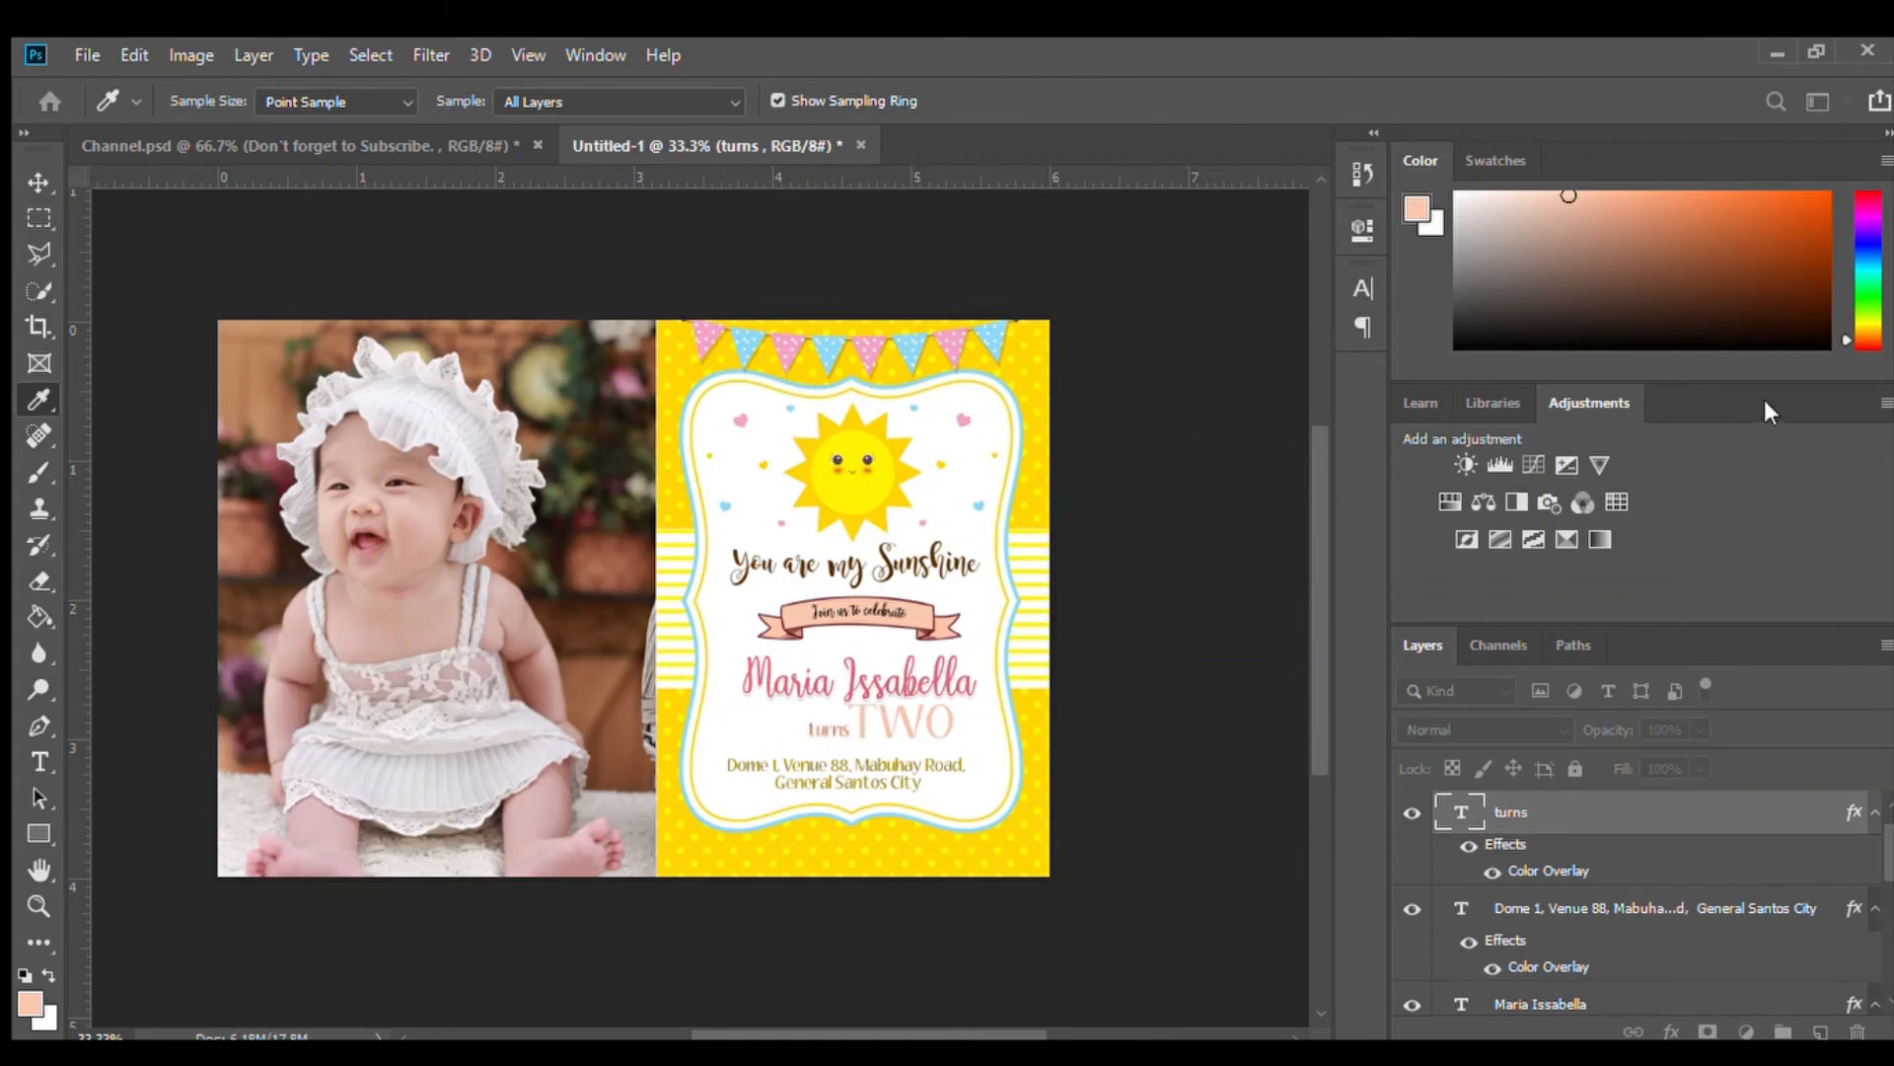
Add a Drop Shadow to 'turns', then turn it off again
key(h)
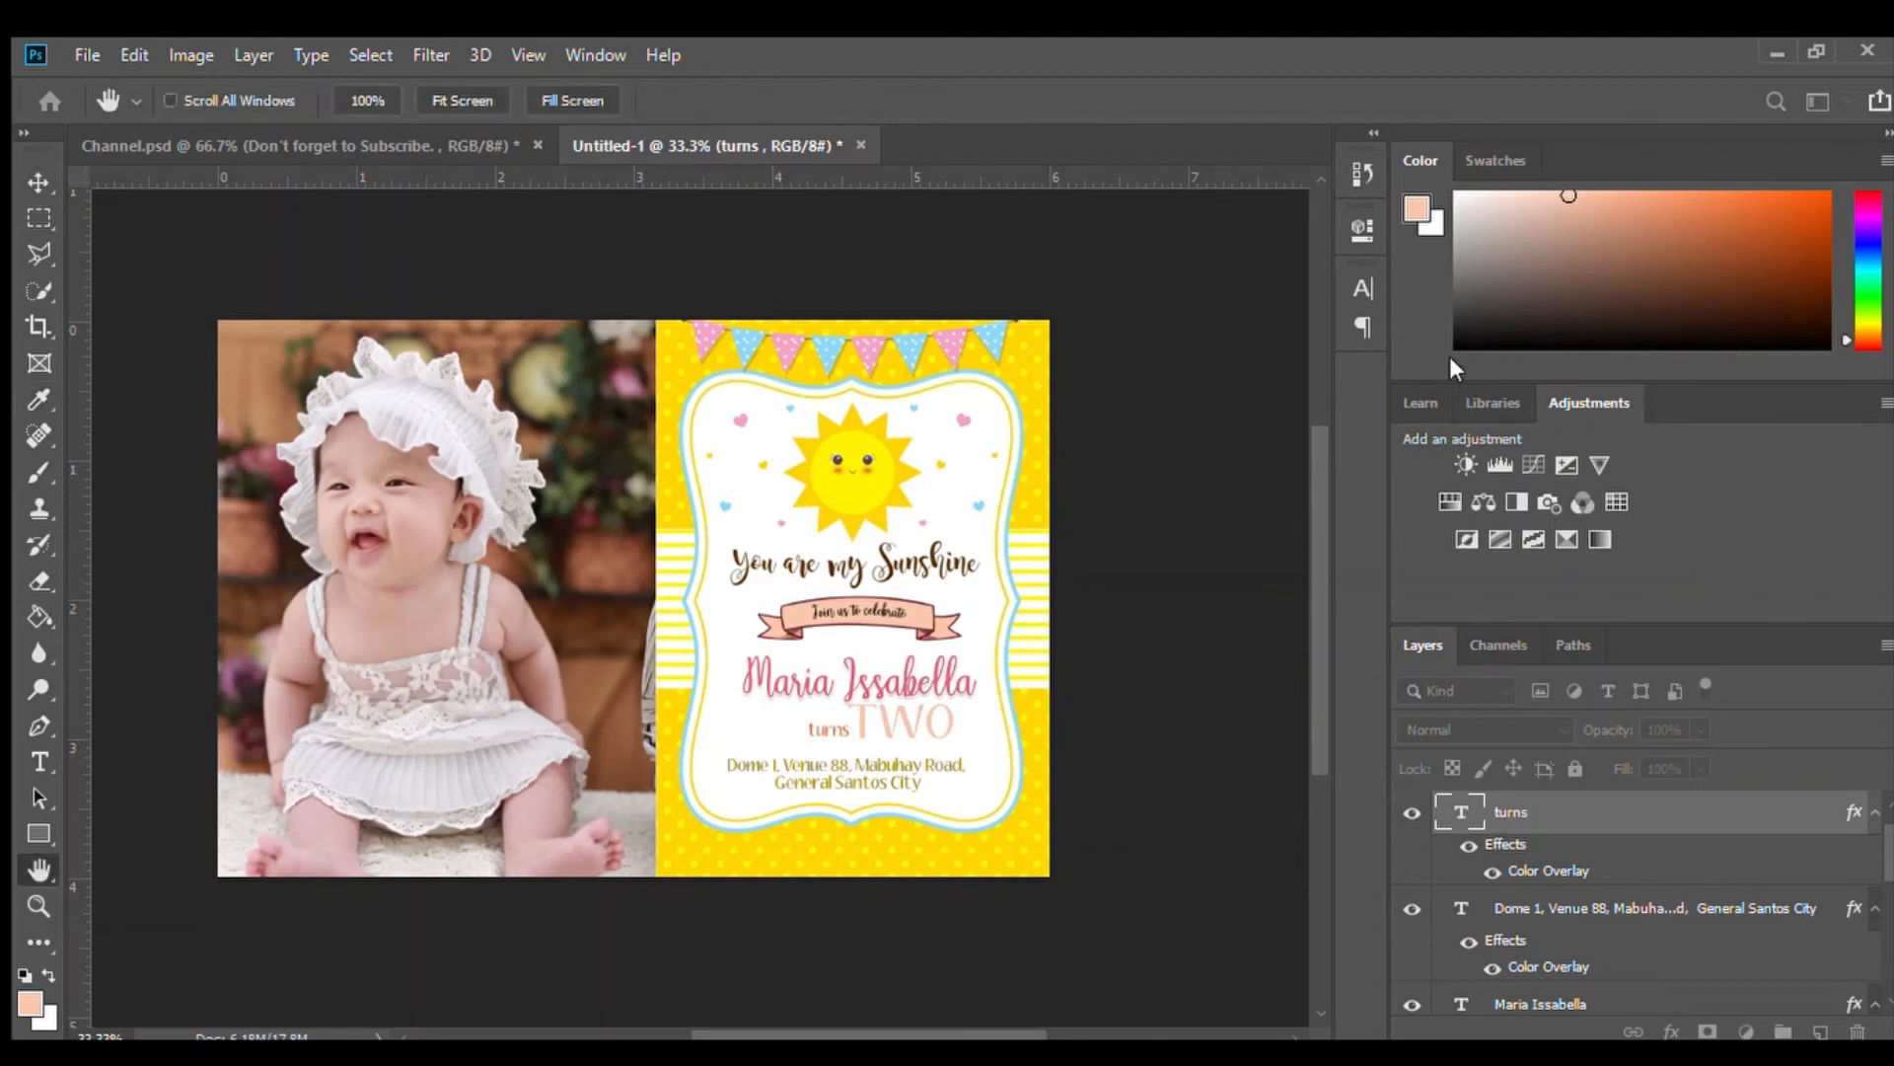
key(t)
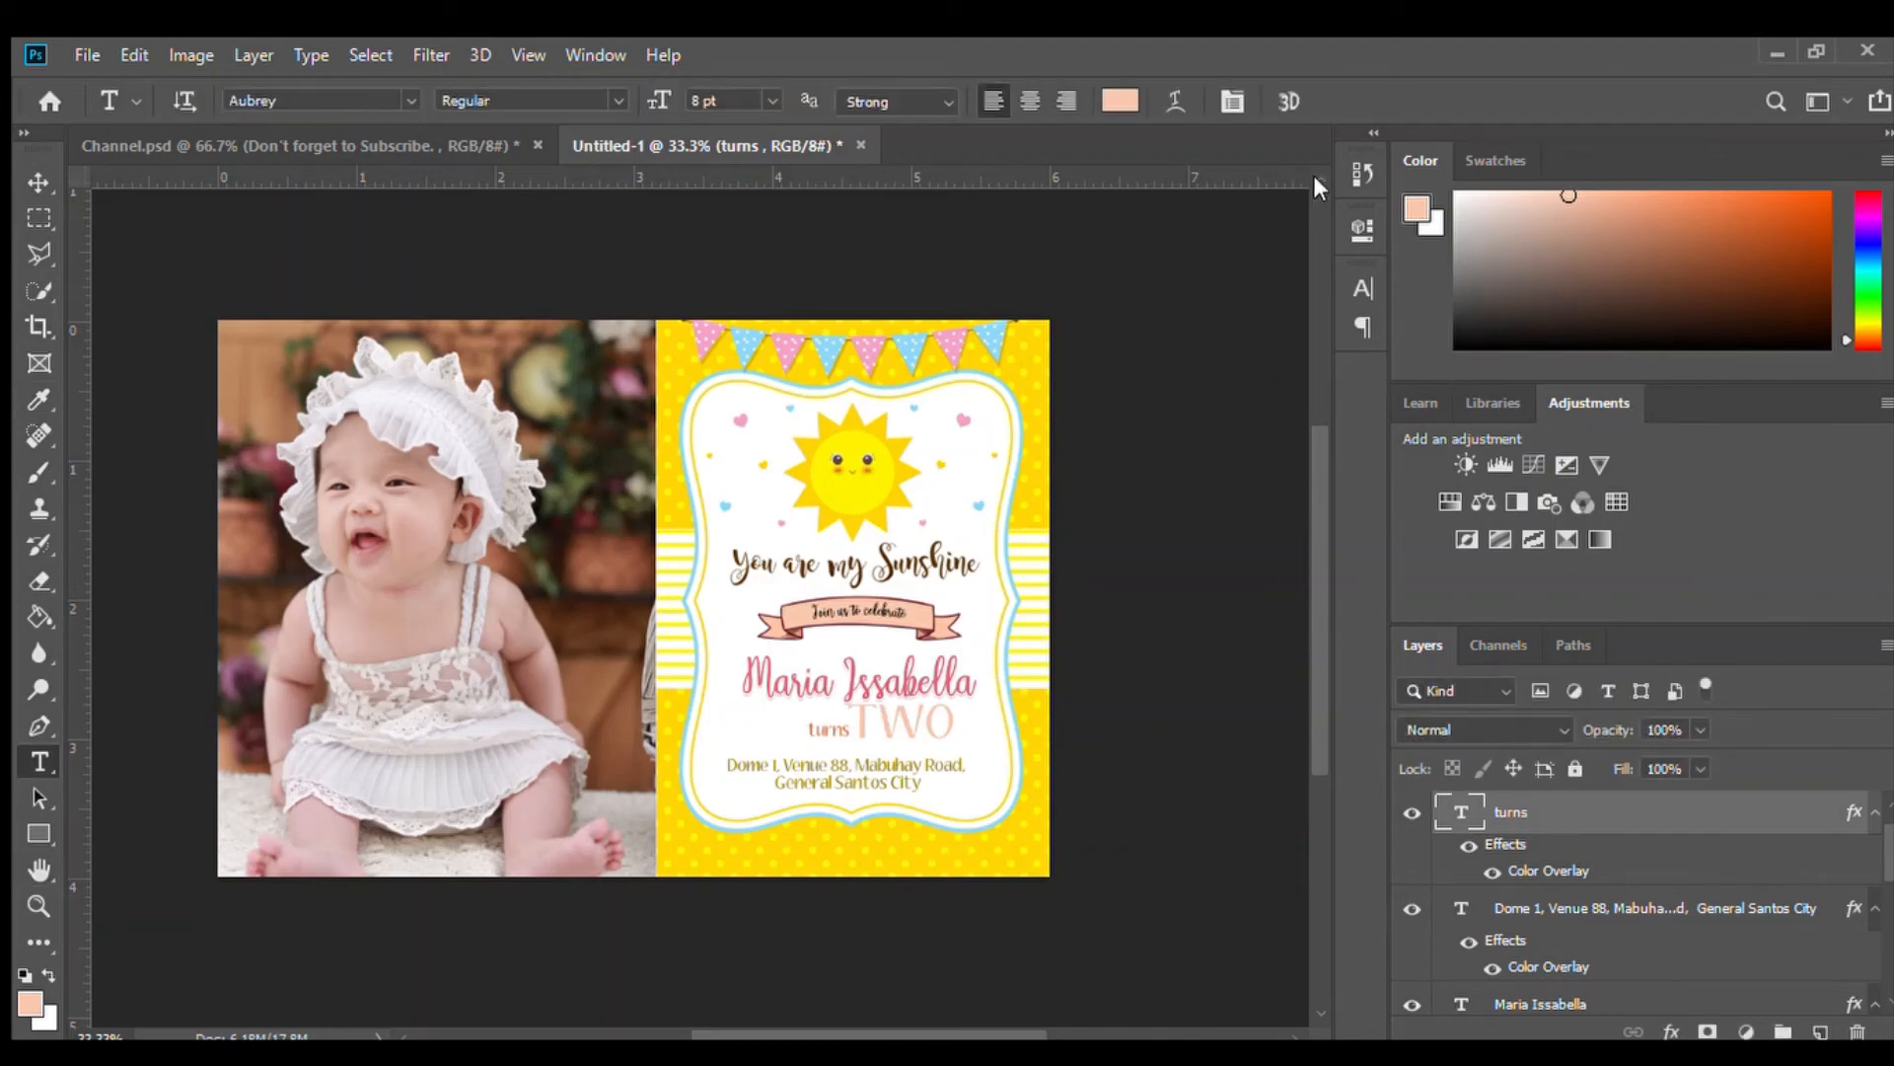
key(h)
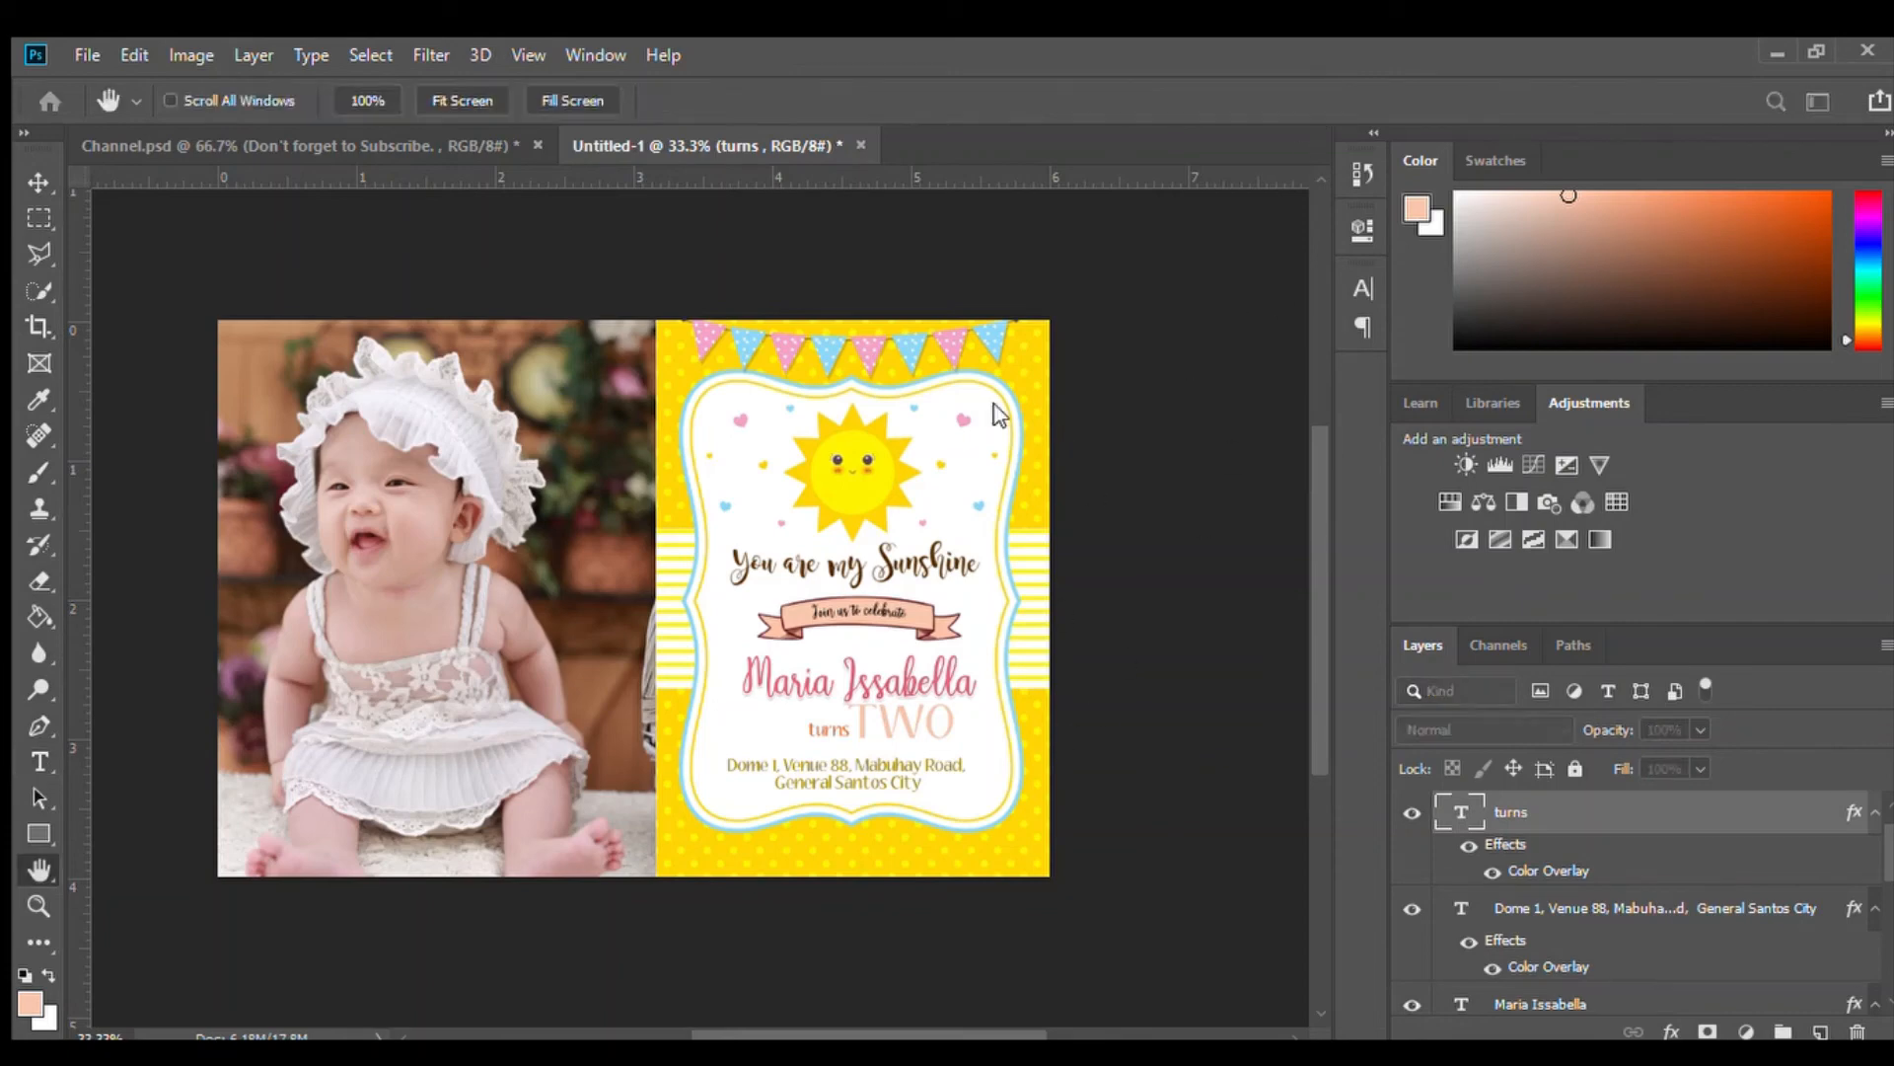
click(987, 884)
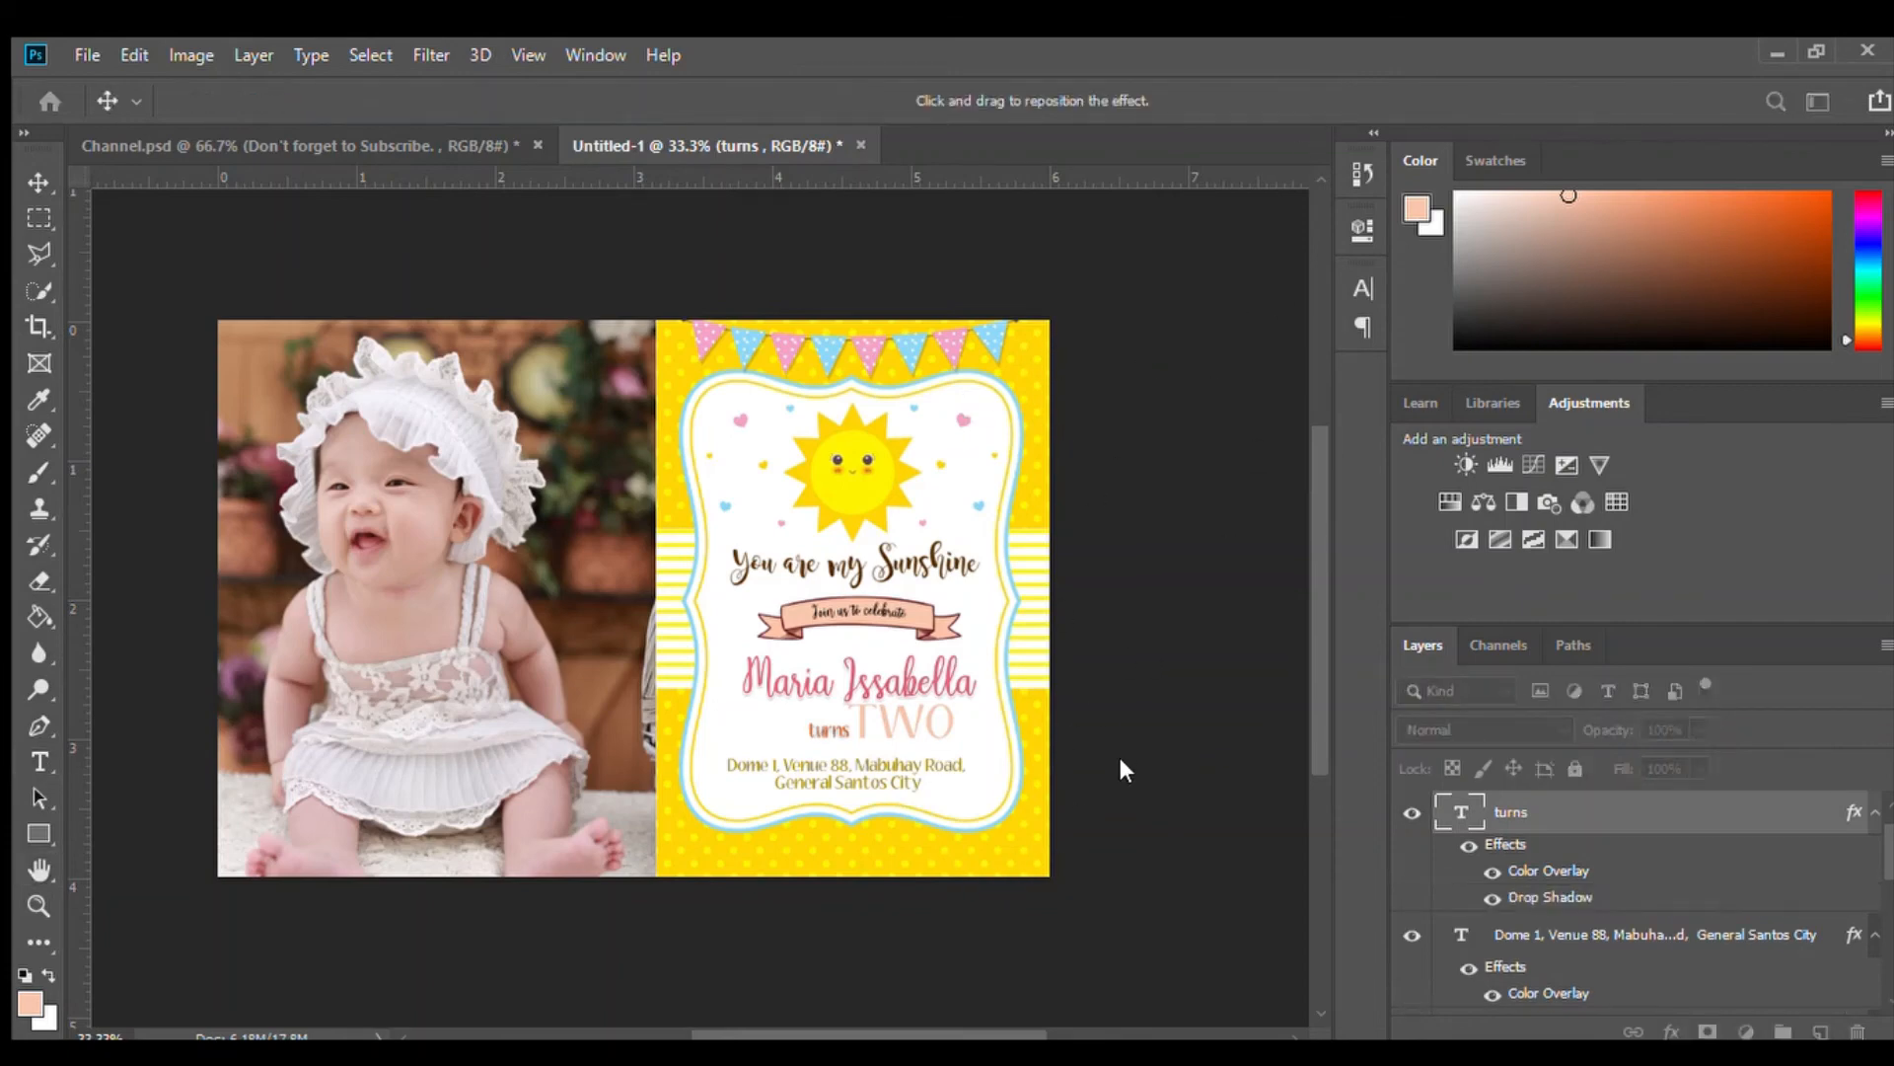
click(935, 862)
click(1820, 425)
scroll(947, 865, up, 2)
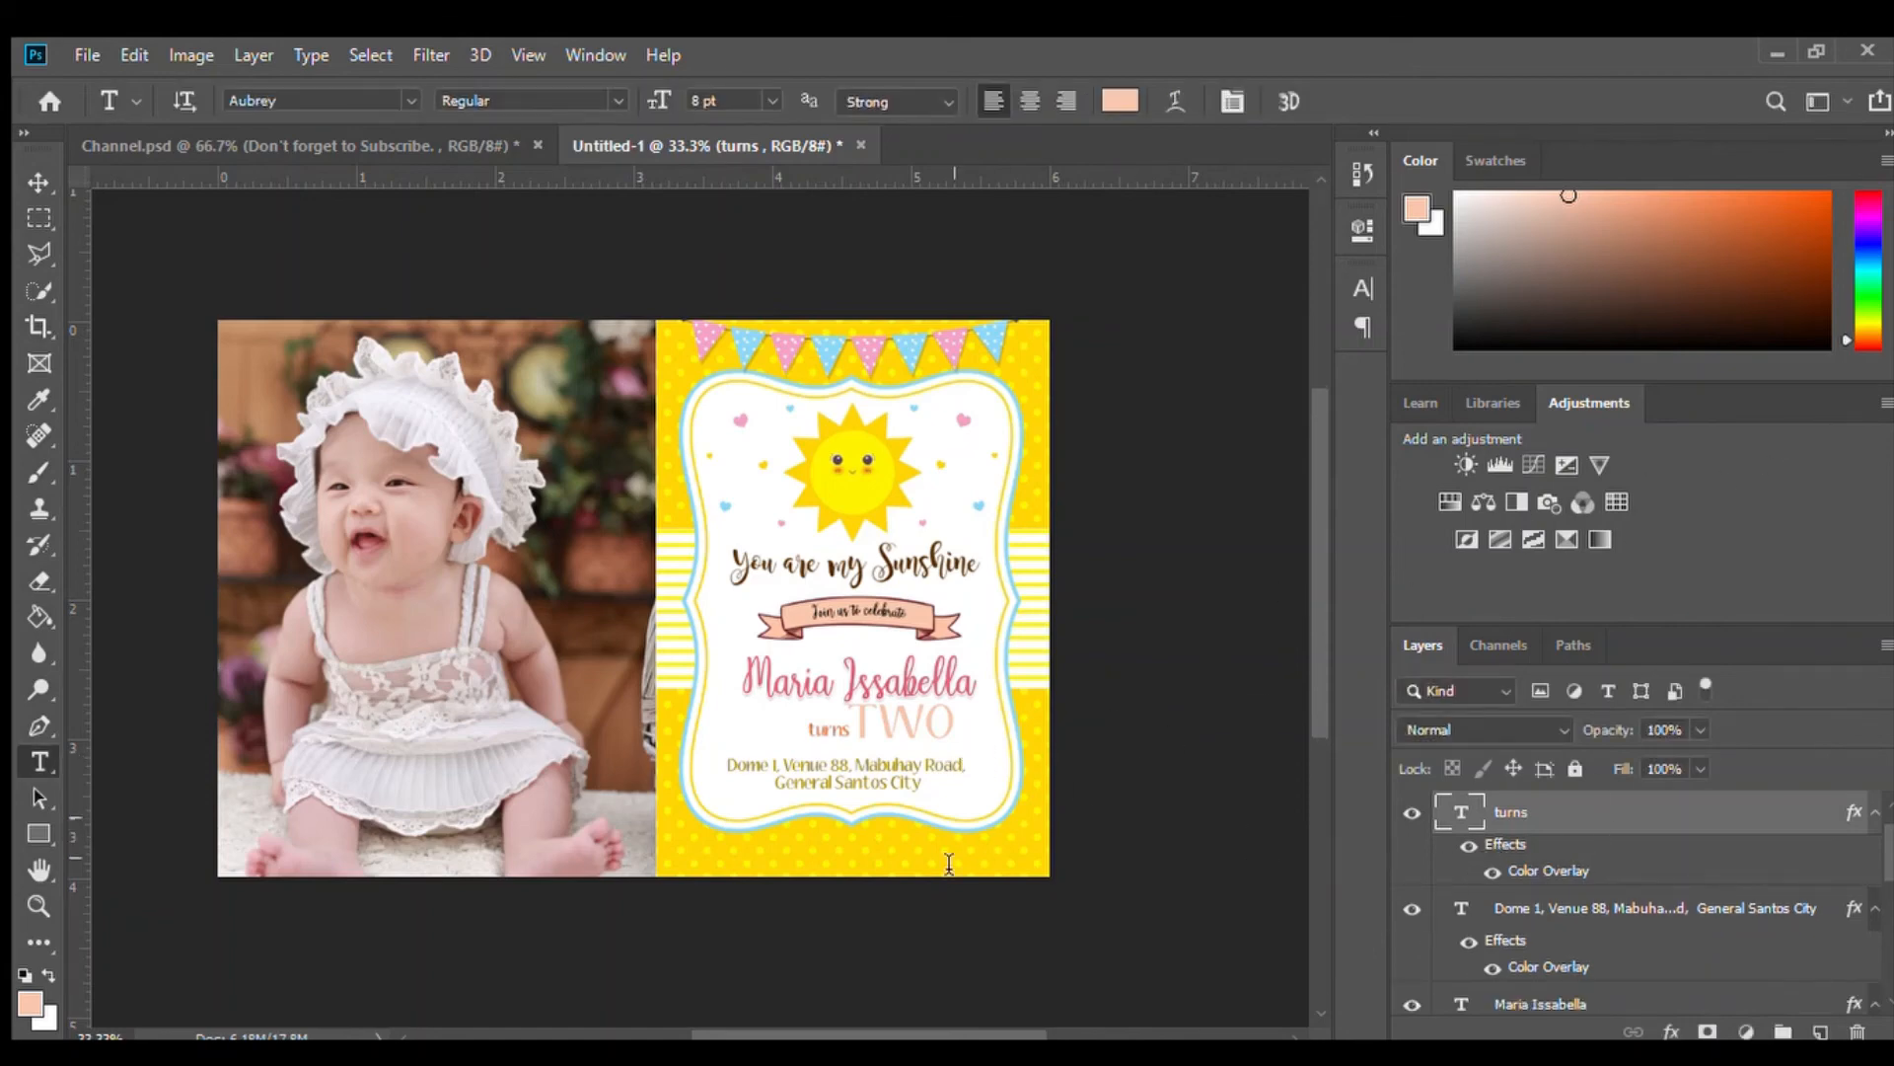
scroll(869, 850, down, 1)
Give the TWO text layer a Stroke outline and a Drop Shadow
key(z)
click(869, 789)
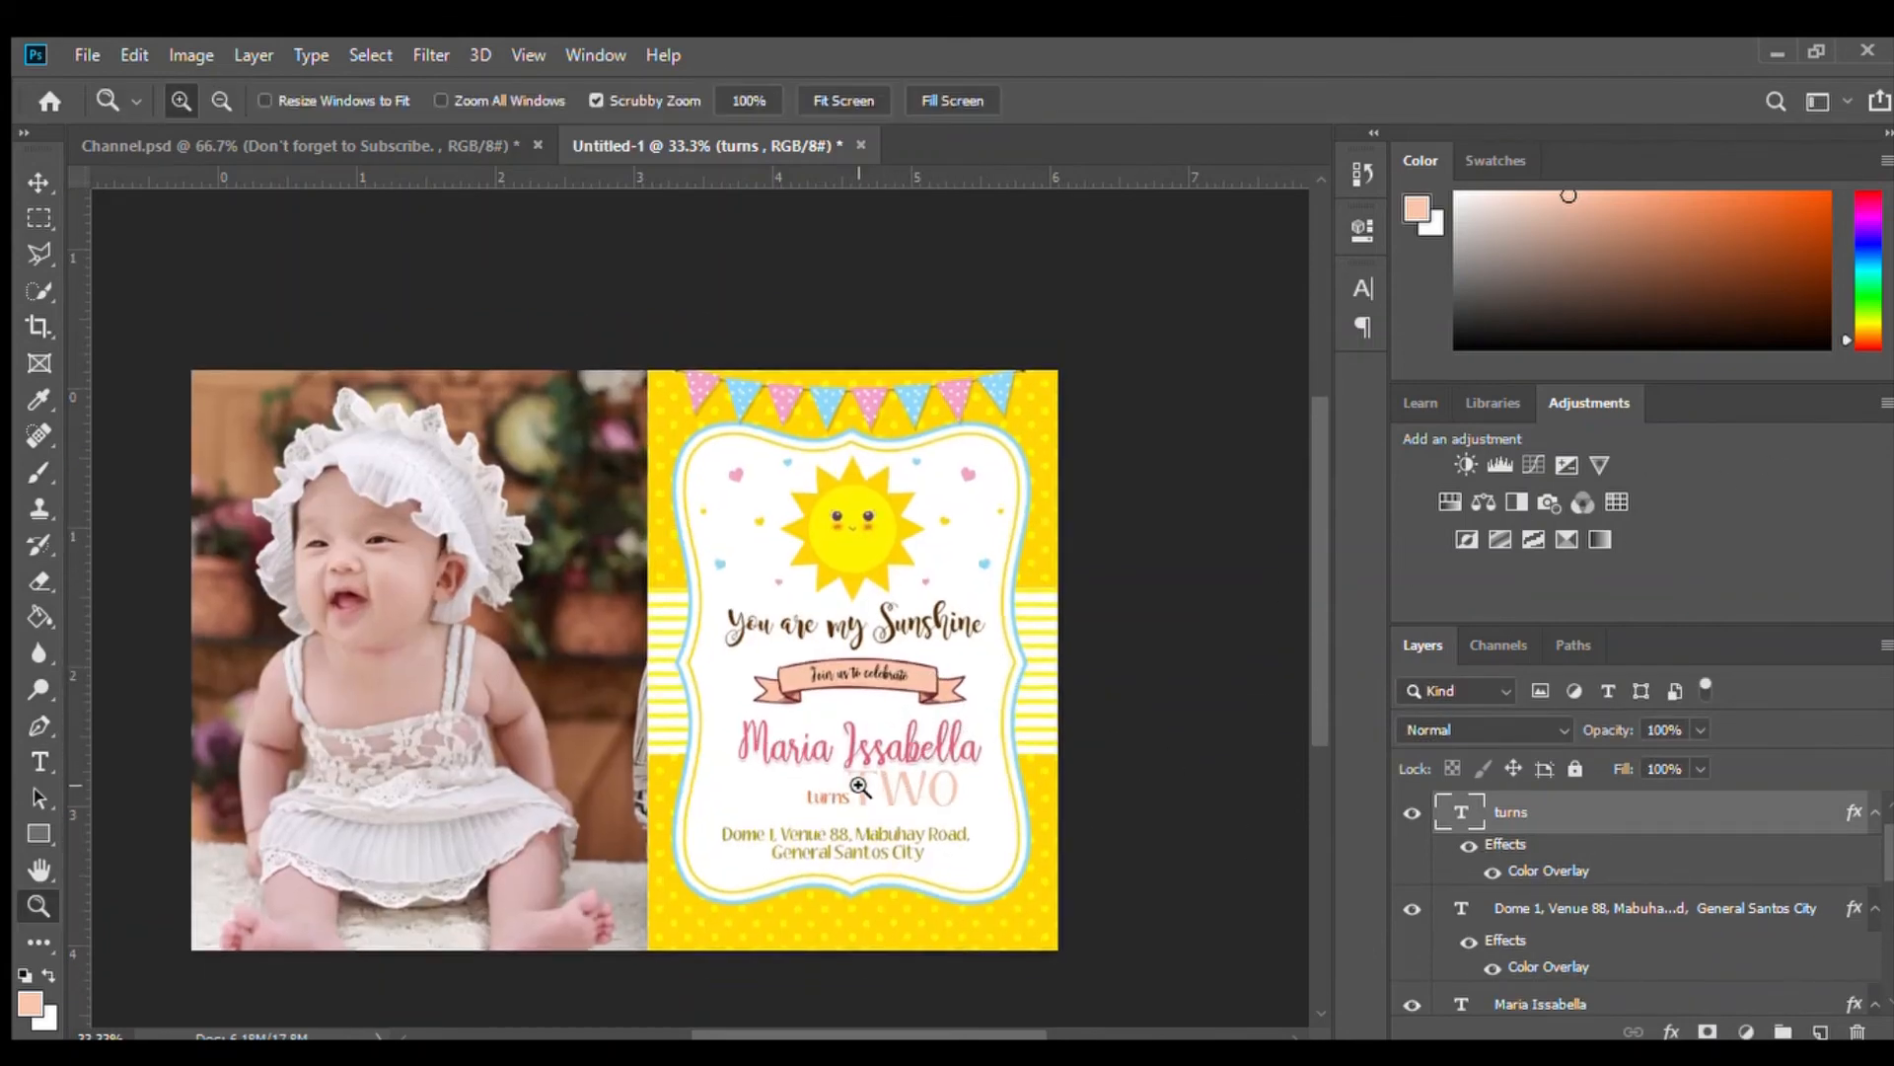
click(873, 794)
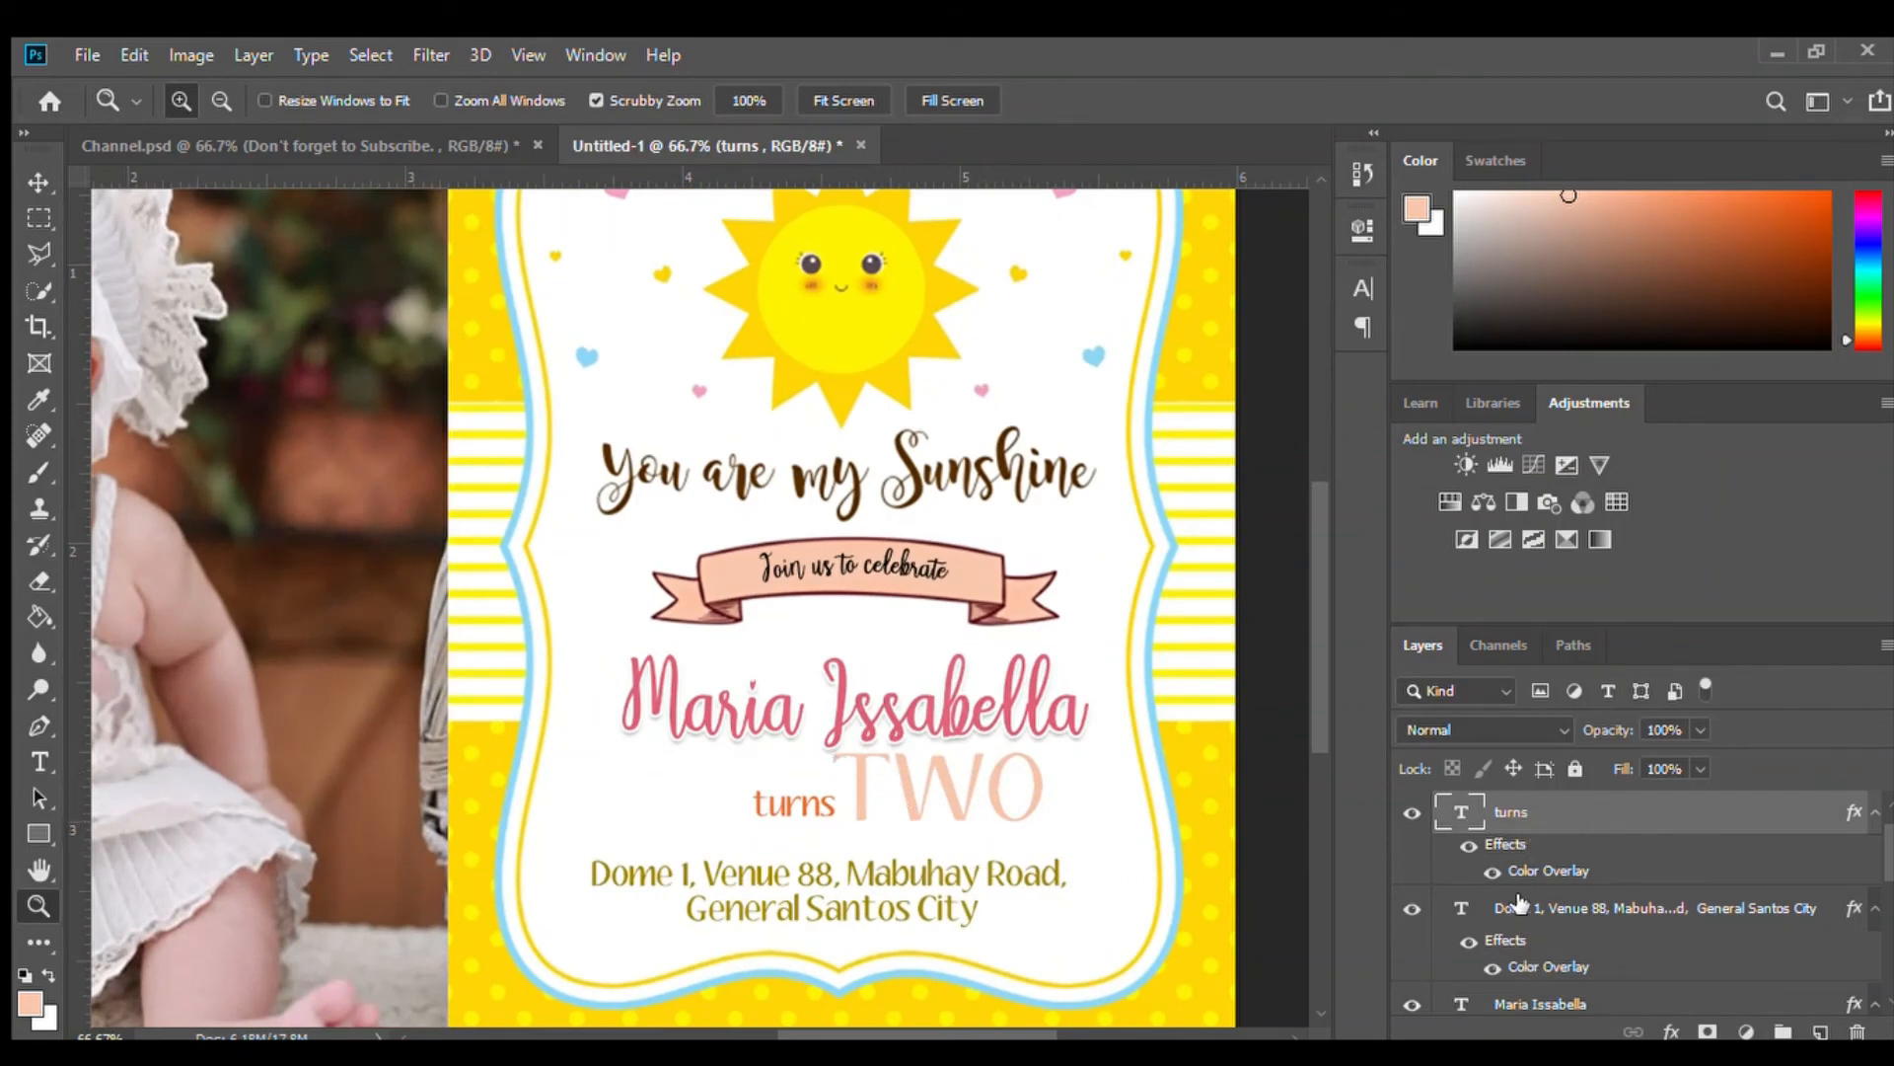
scroll(1525, 903, down, 1)
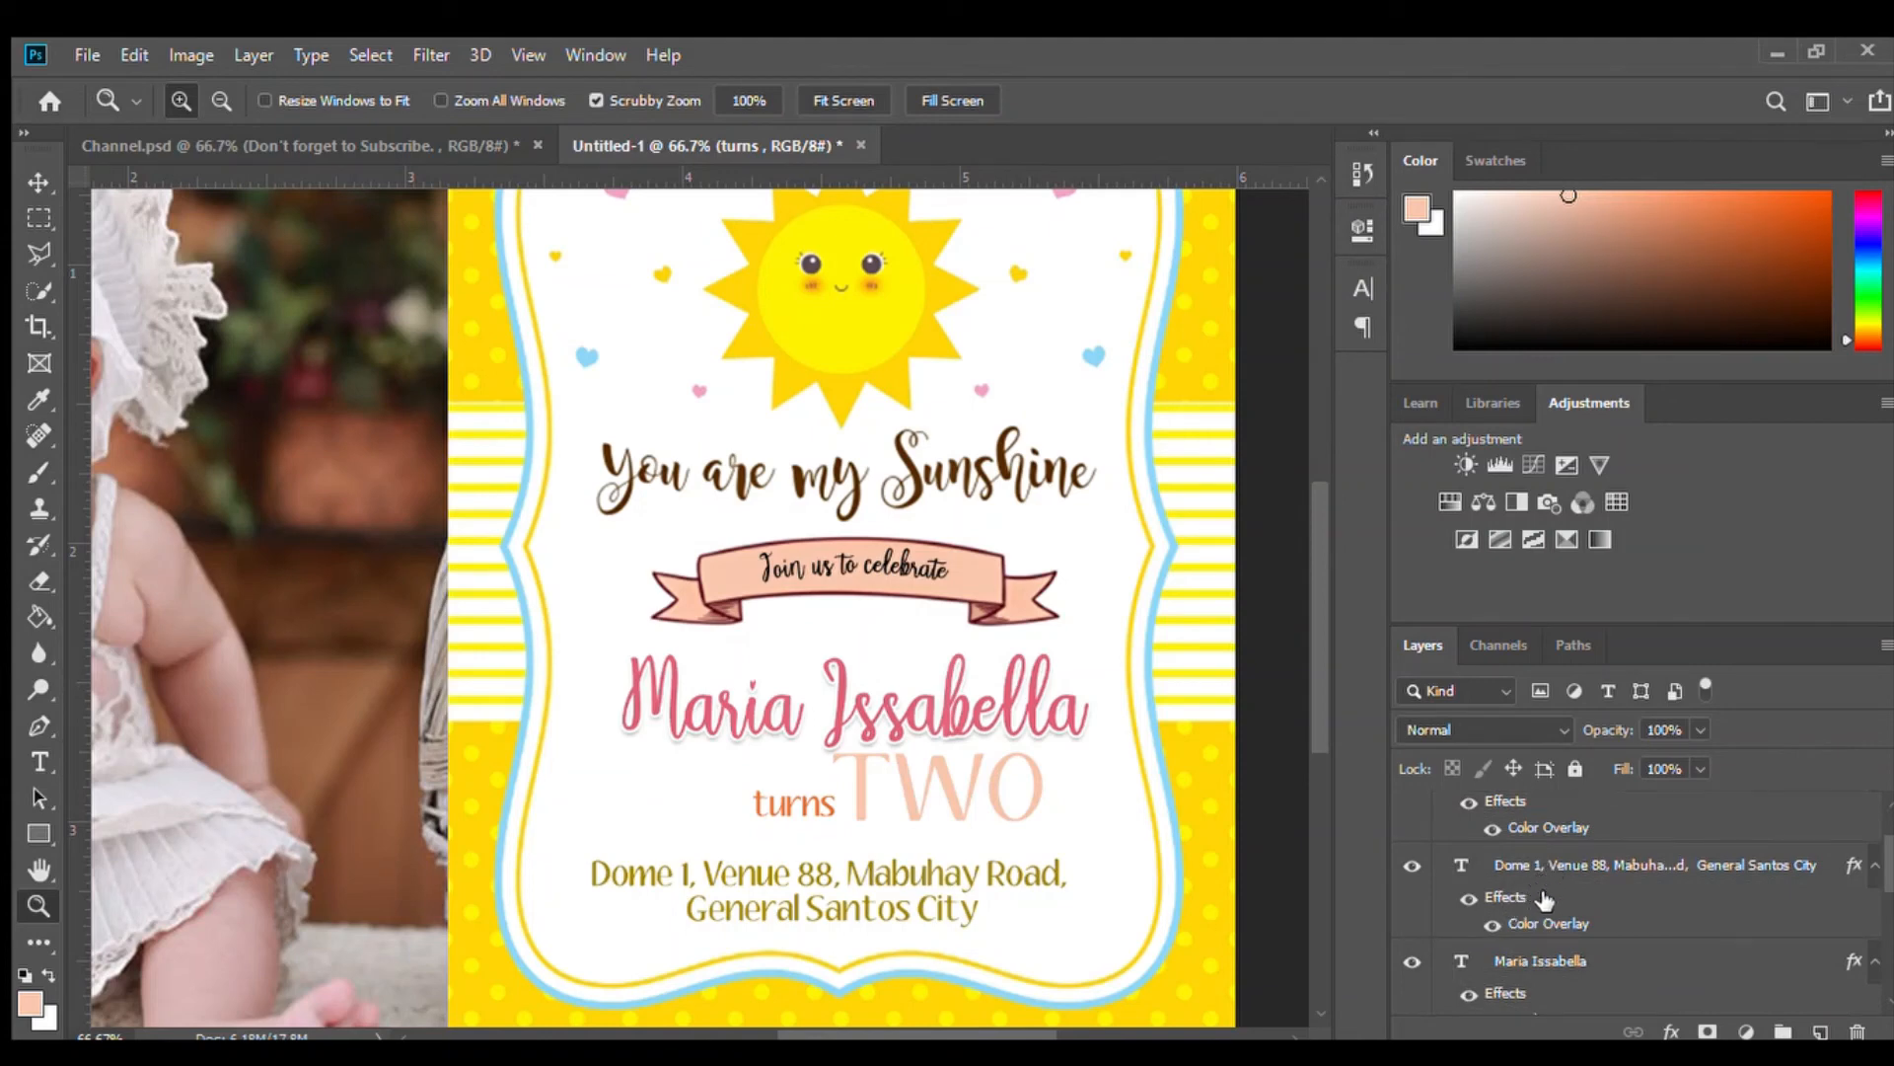
scroll(1547, 898, down, 1)
scroll(1524, 868, up, 3)
click(1519, 807)
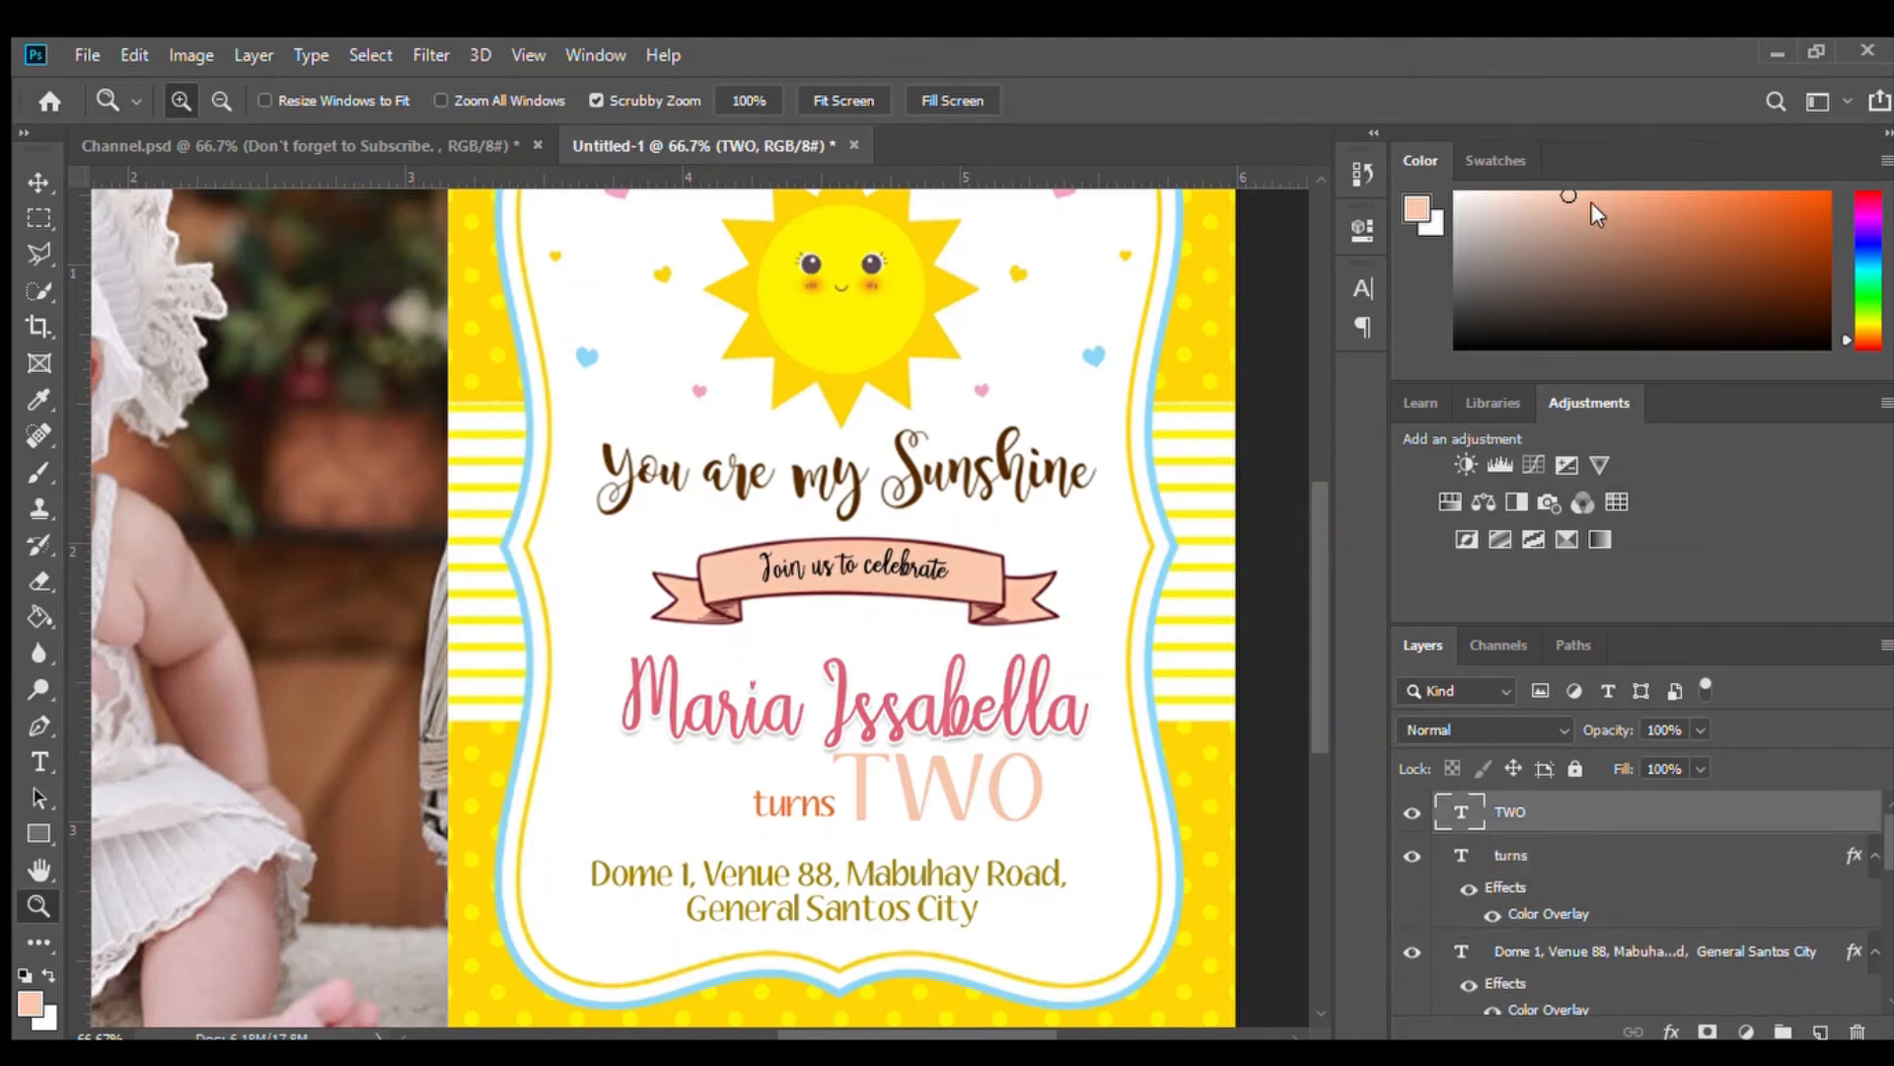
key(h)
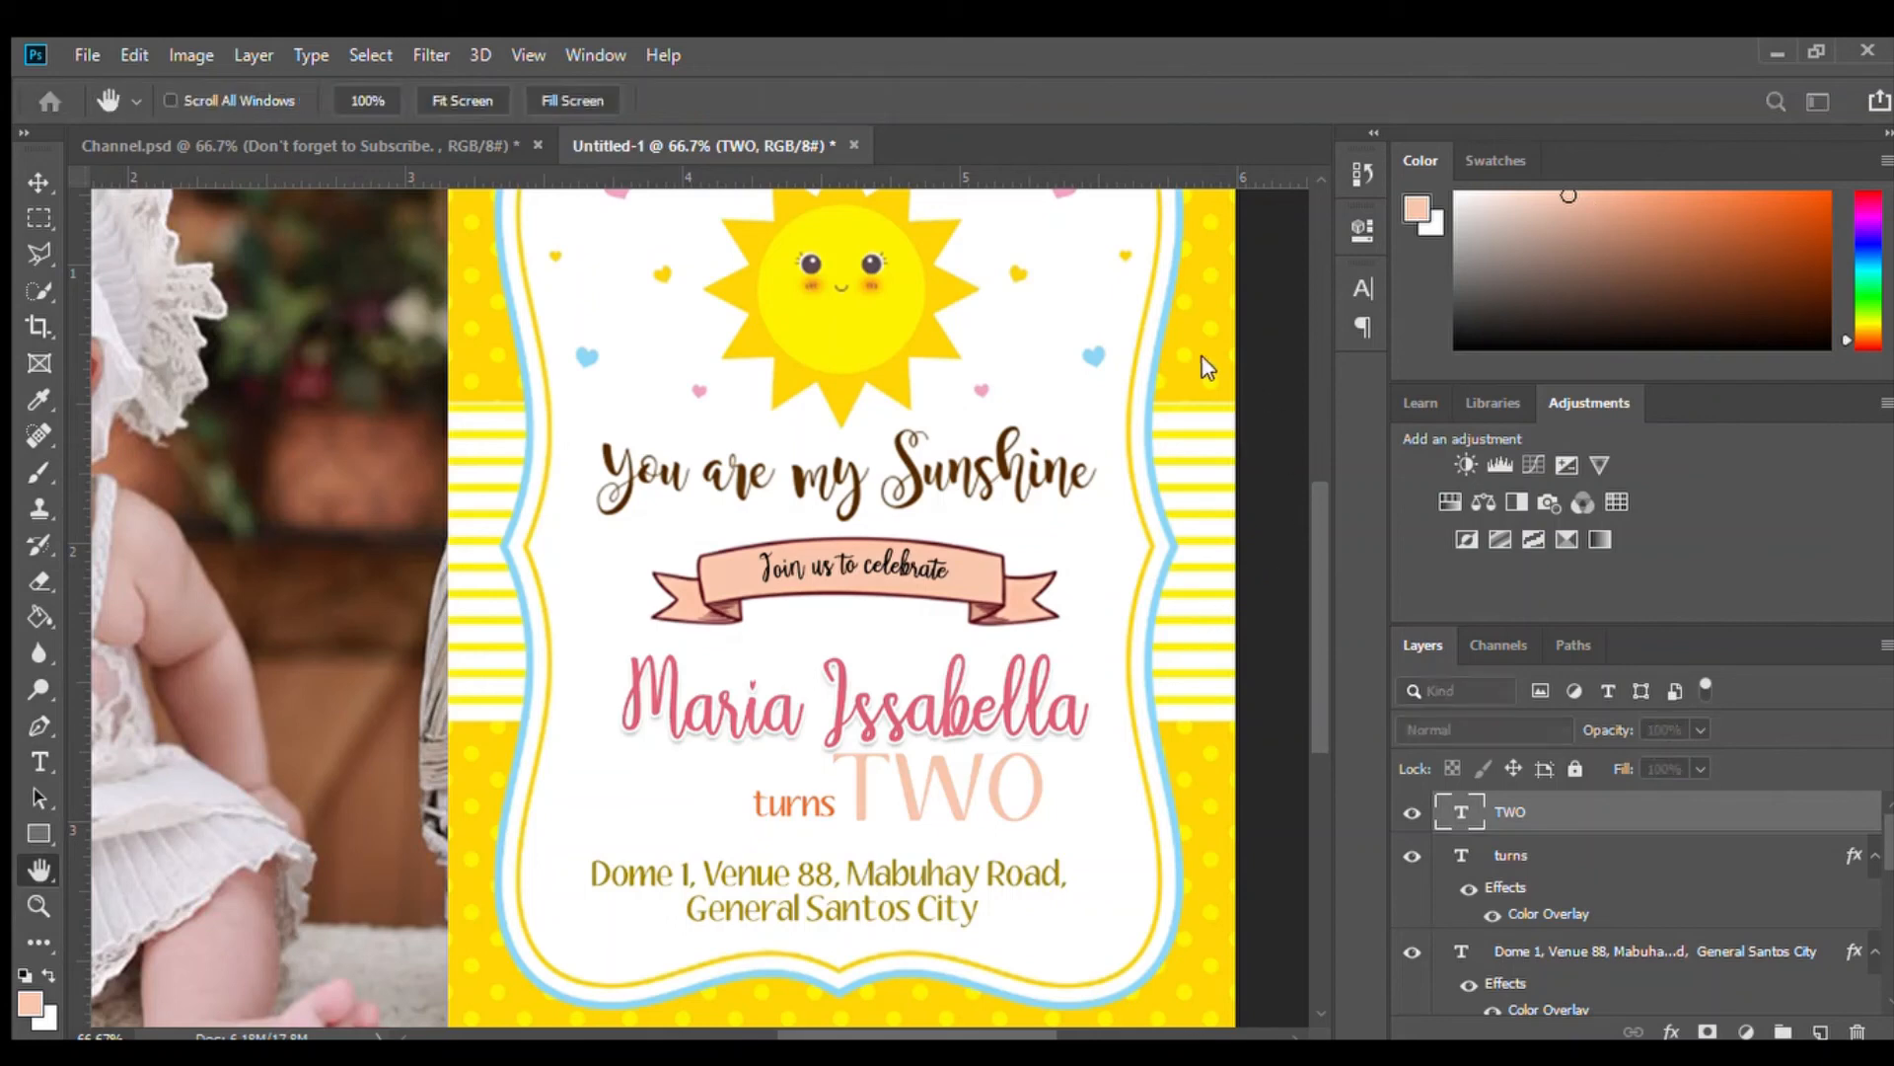
click(1298, 574)
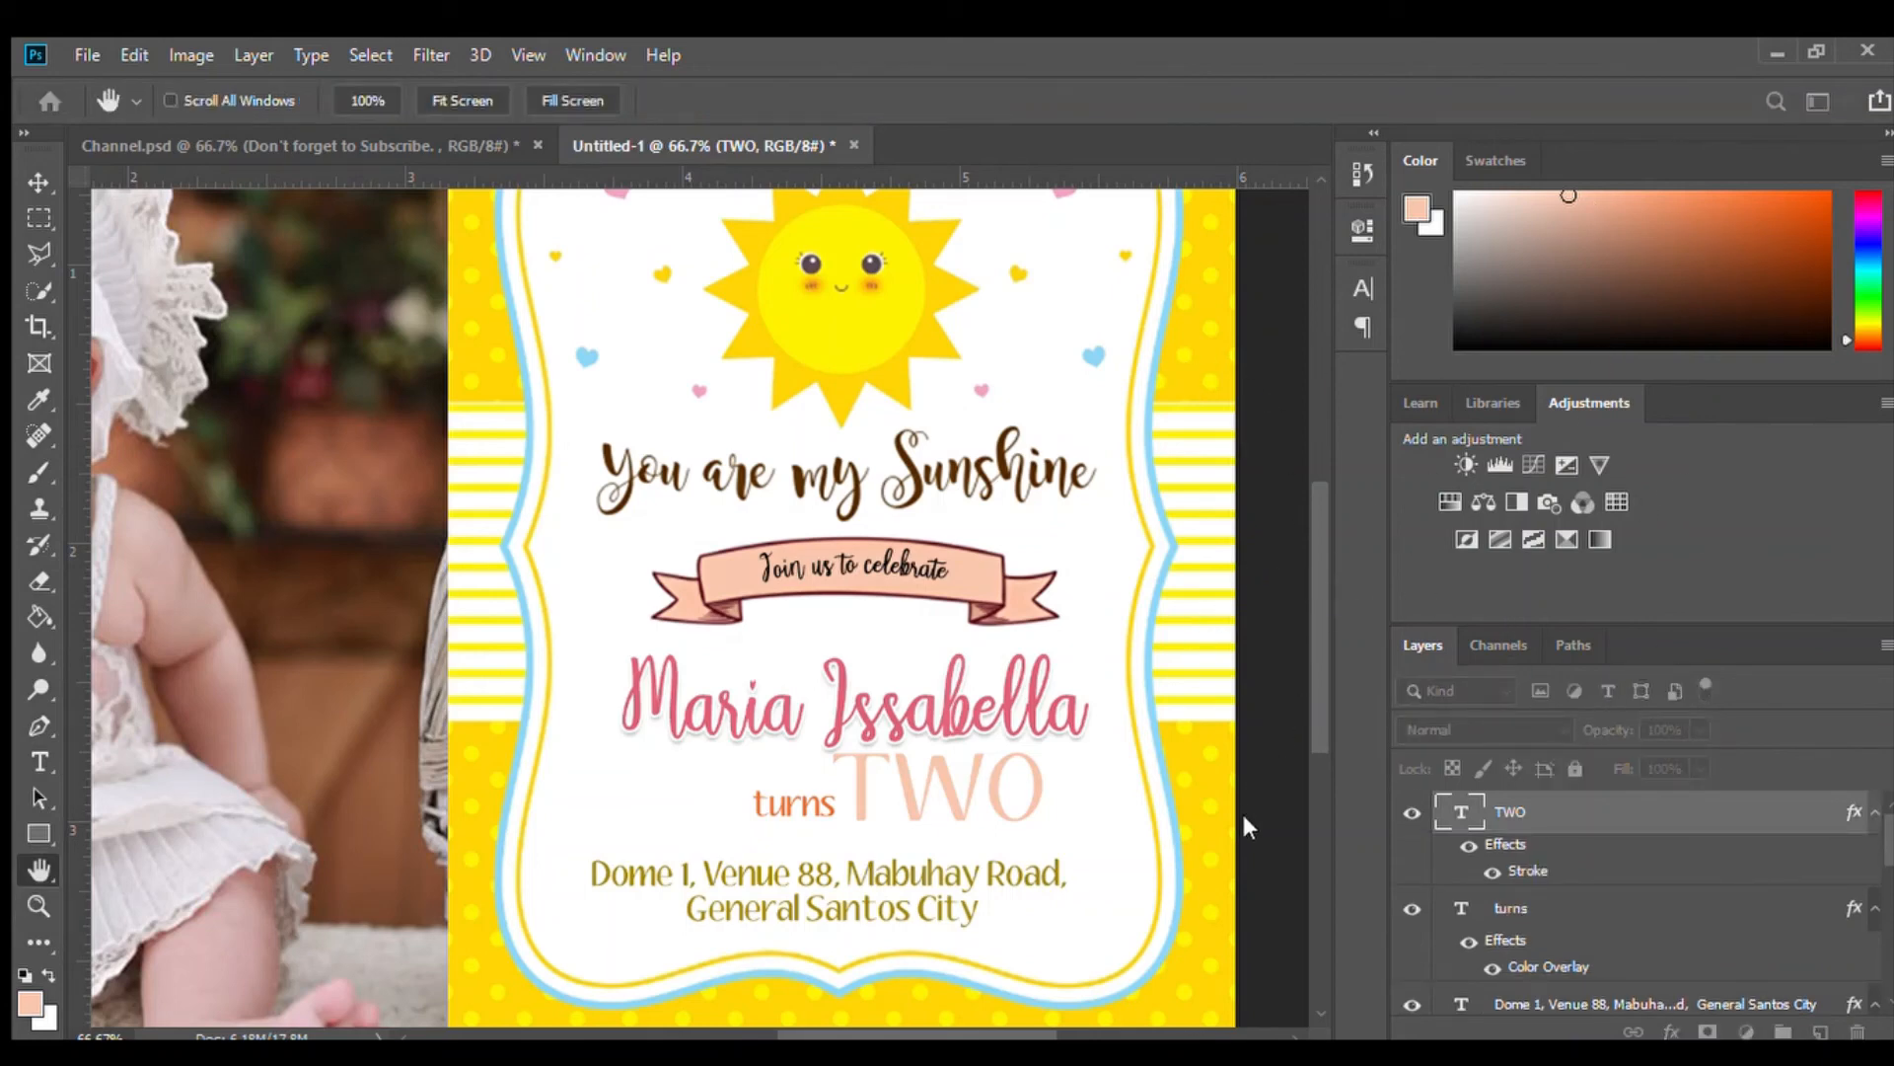
click(1241, 861)
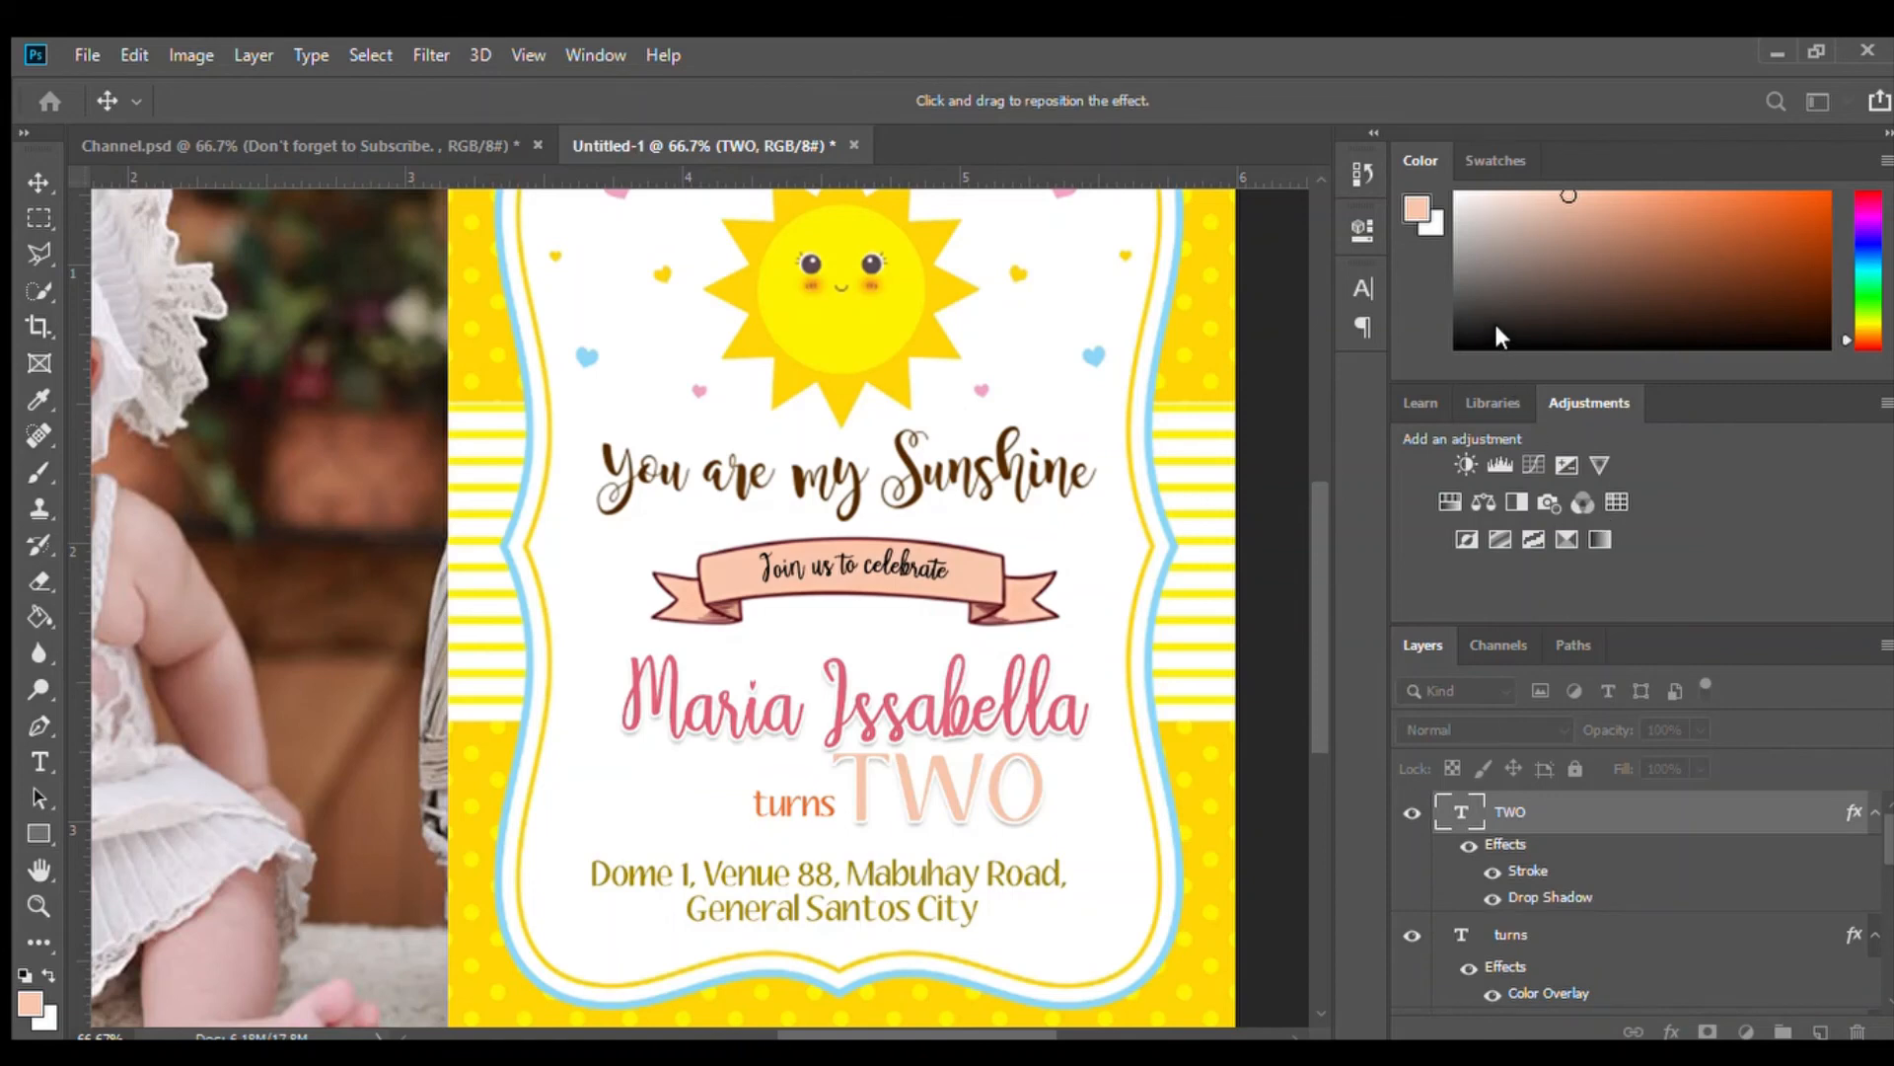
click(1883, 377)
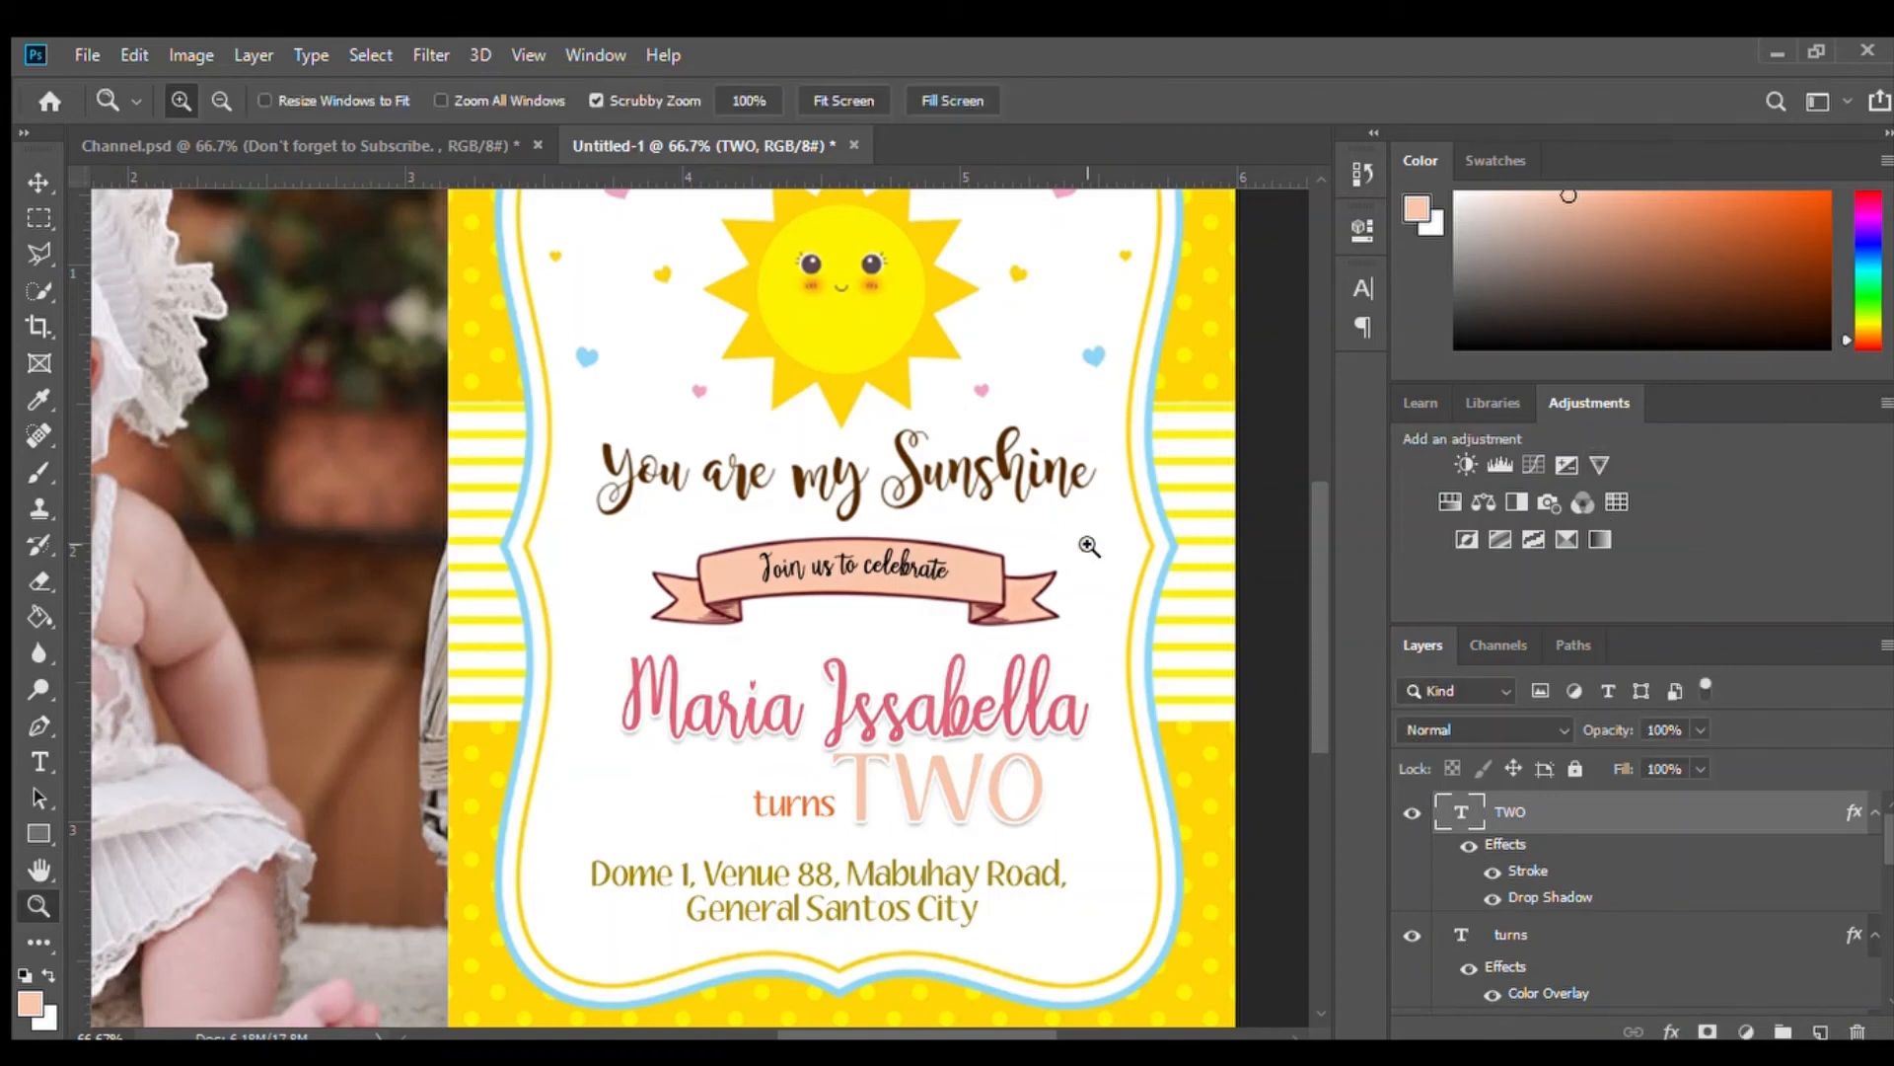
Nudge the pink name up and right, and move 'turns' and TWO closer together
mouse_move(918, 705)
mouse_down()
mouse_move(896, 671)
mouse_move(927, 696)
mouse_up()
drag(801, 801, 879, 761)
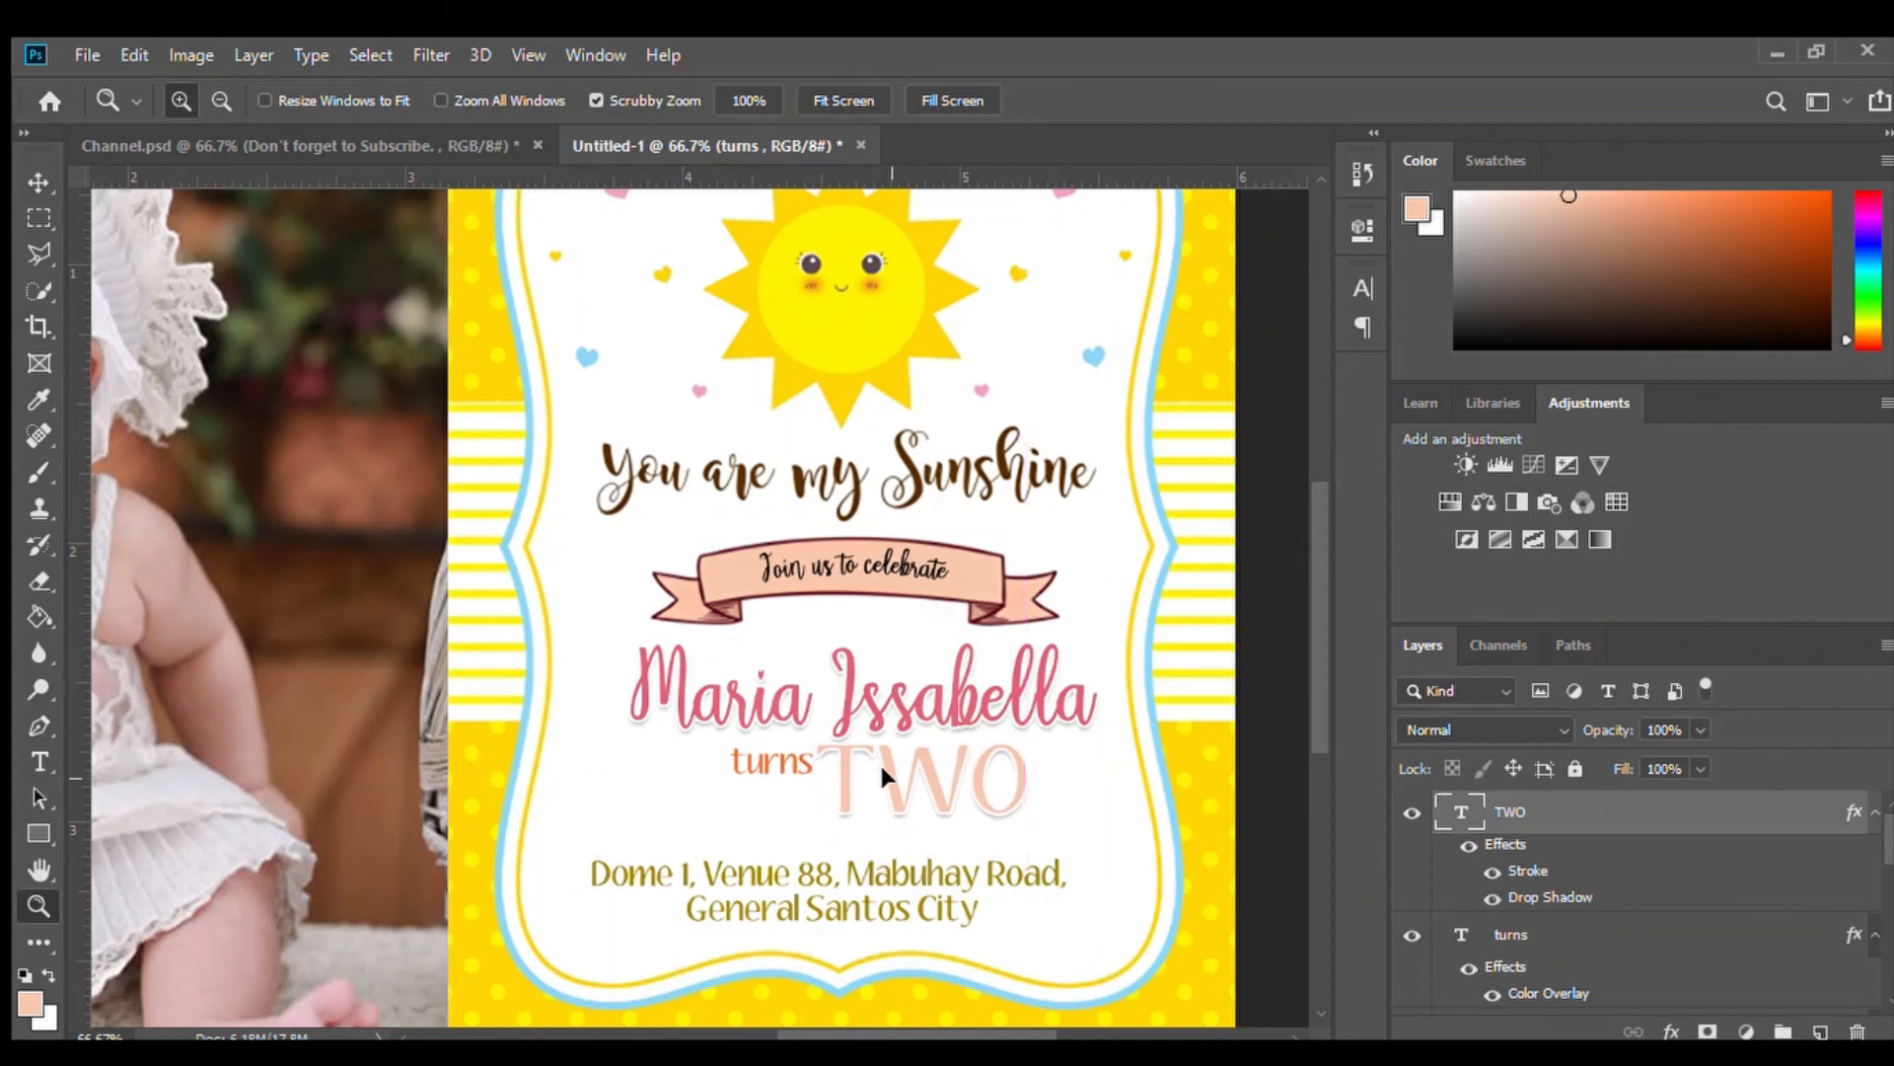
scroll(947, 572, up, 3)
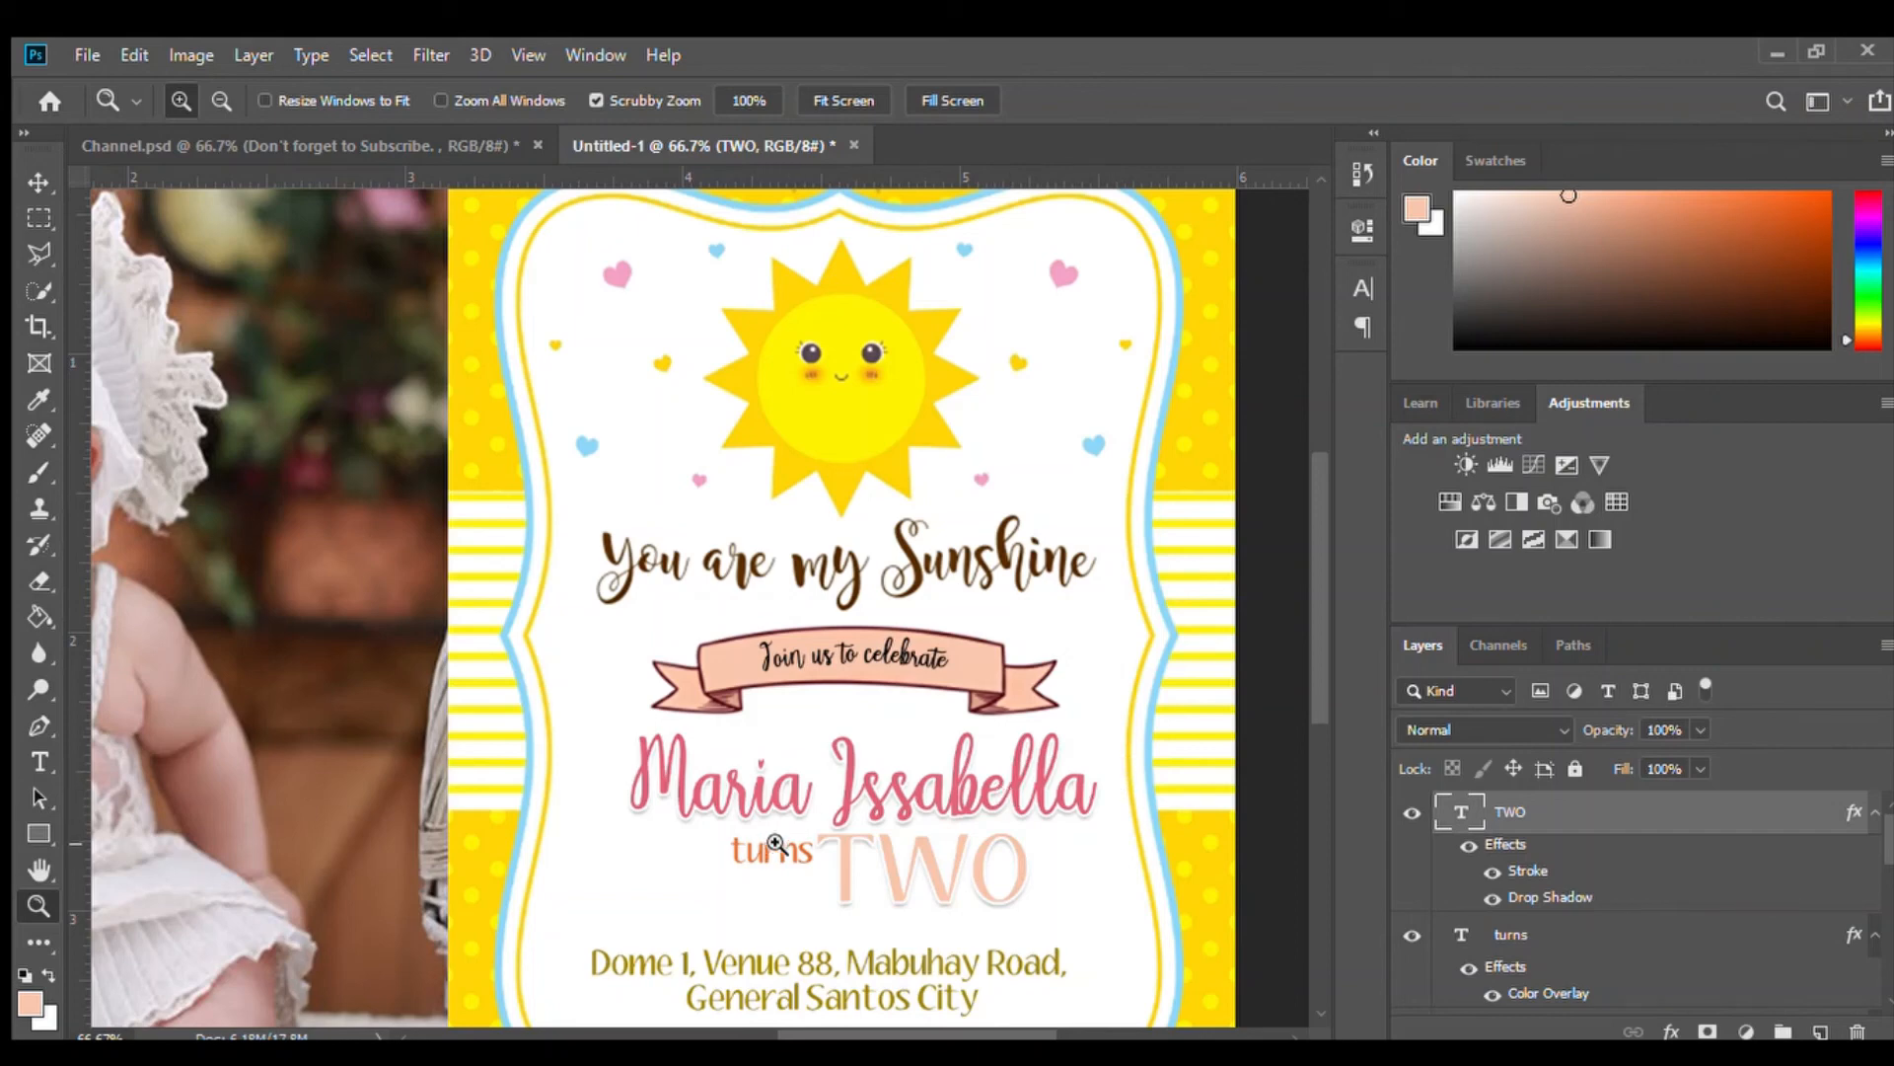
Remove an accidental Lorem Ipsum placeholder text layer
click(37, 759)
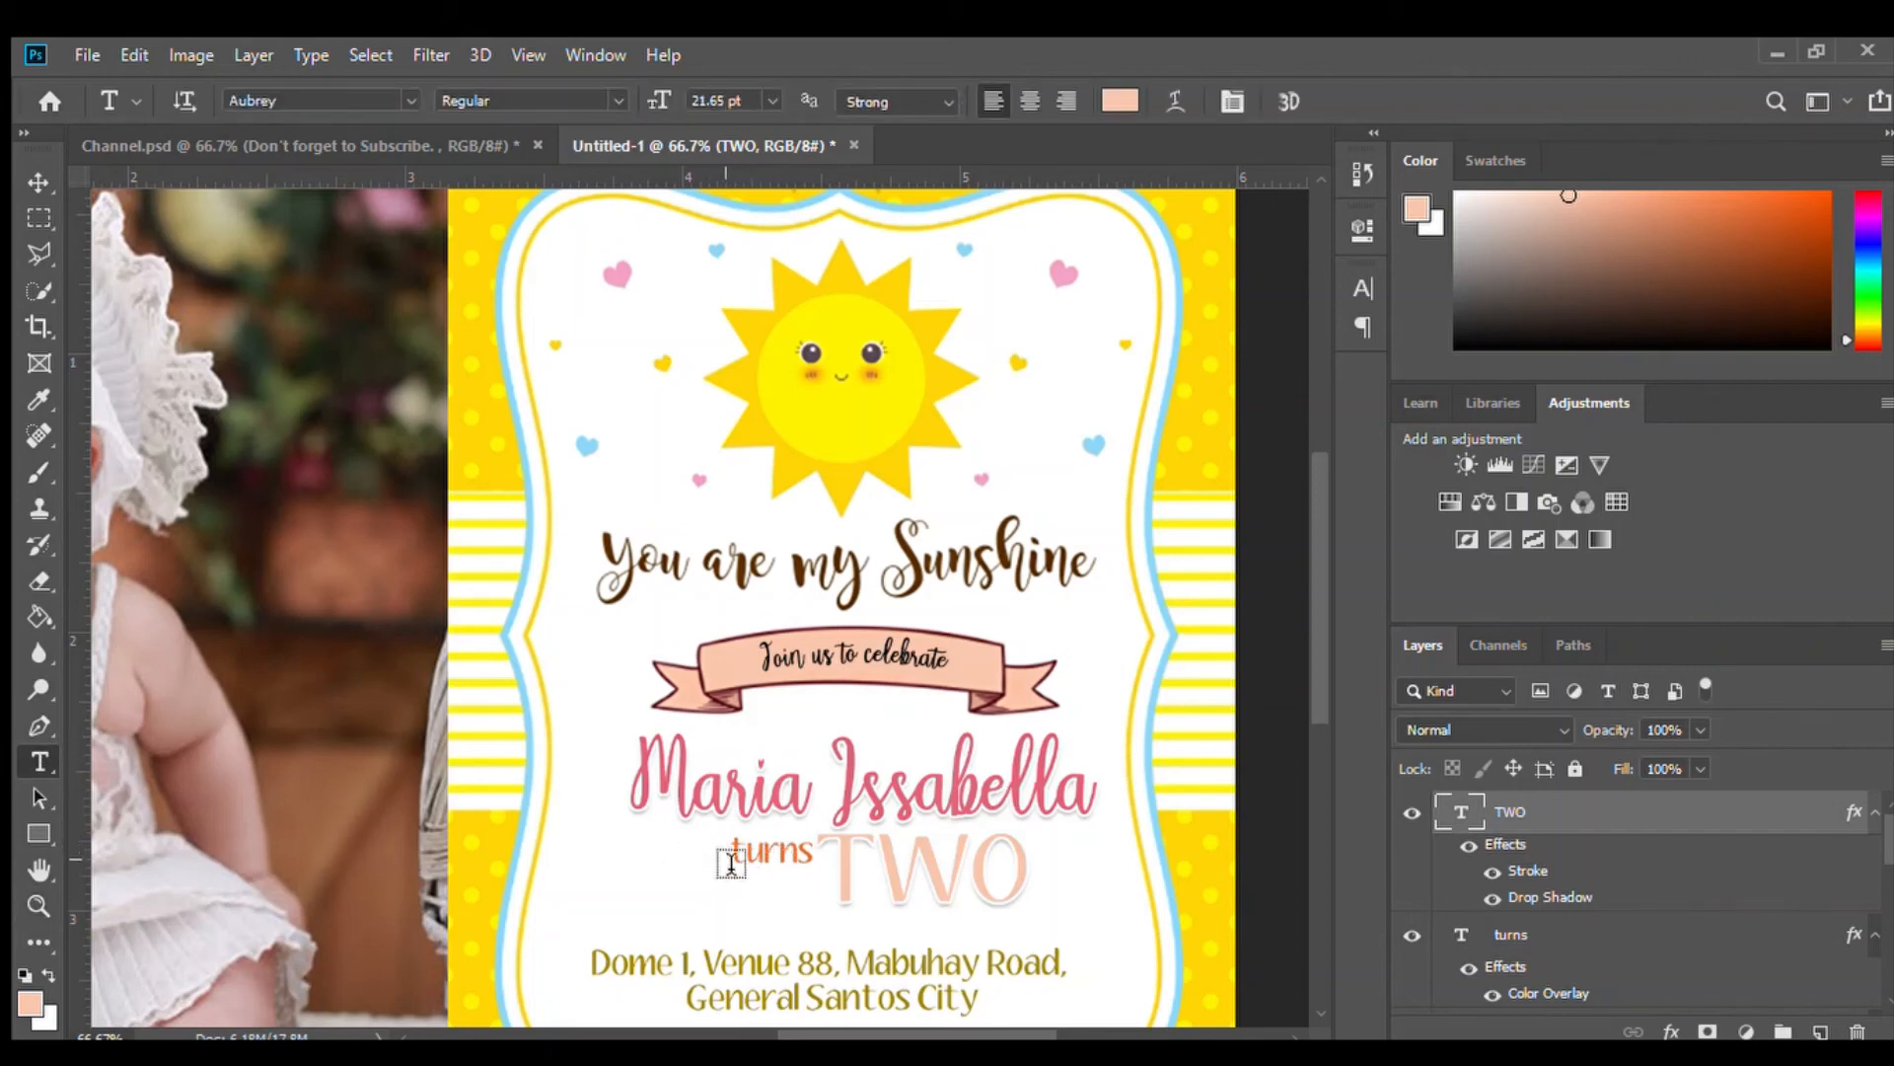
click(726, 850)
key(ctrl+Return)
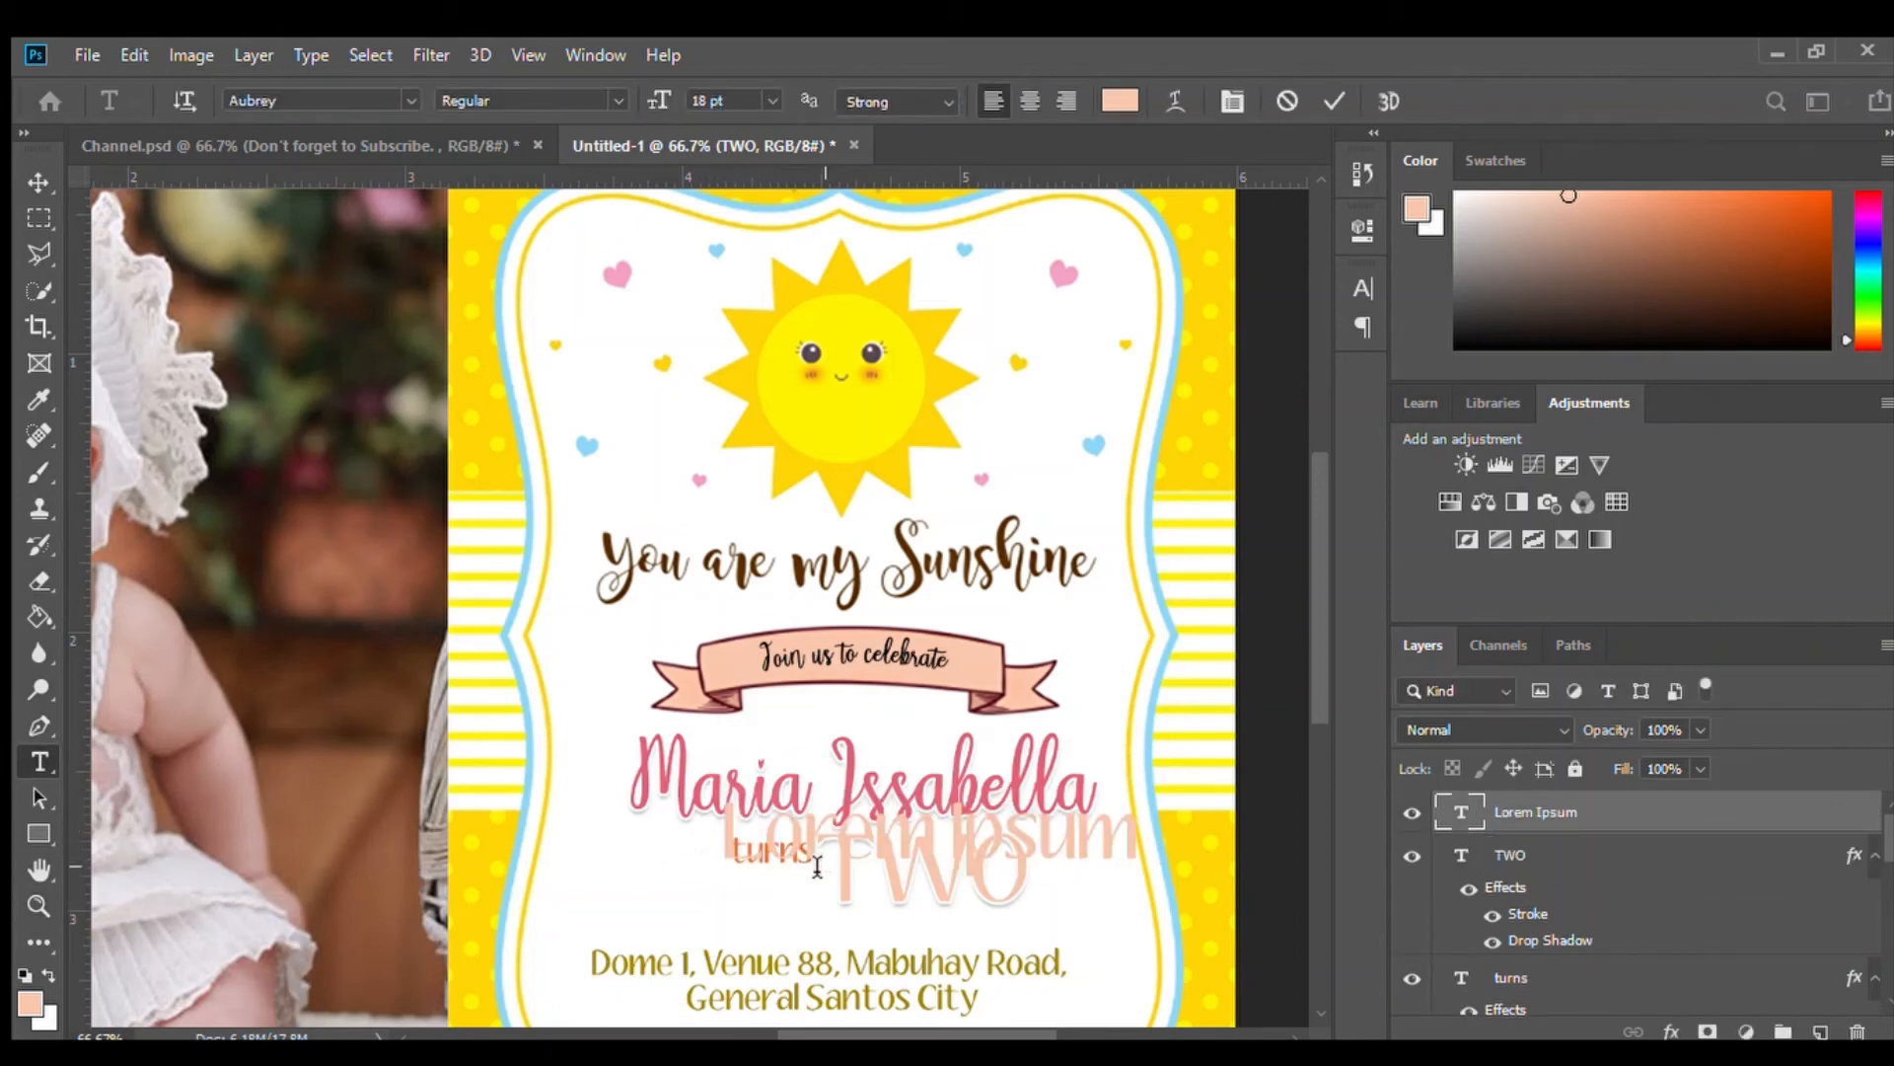
key(Delete)
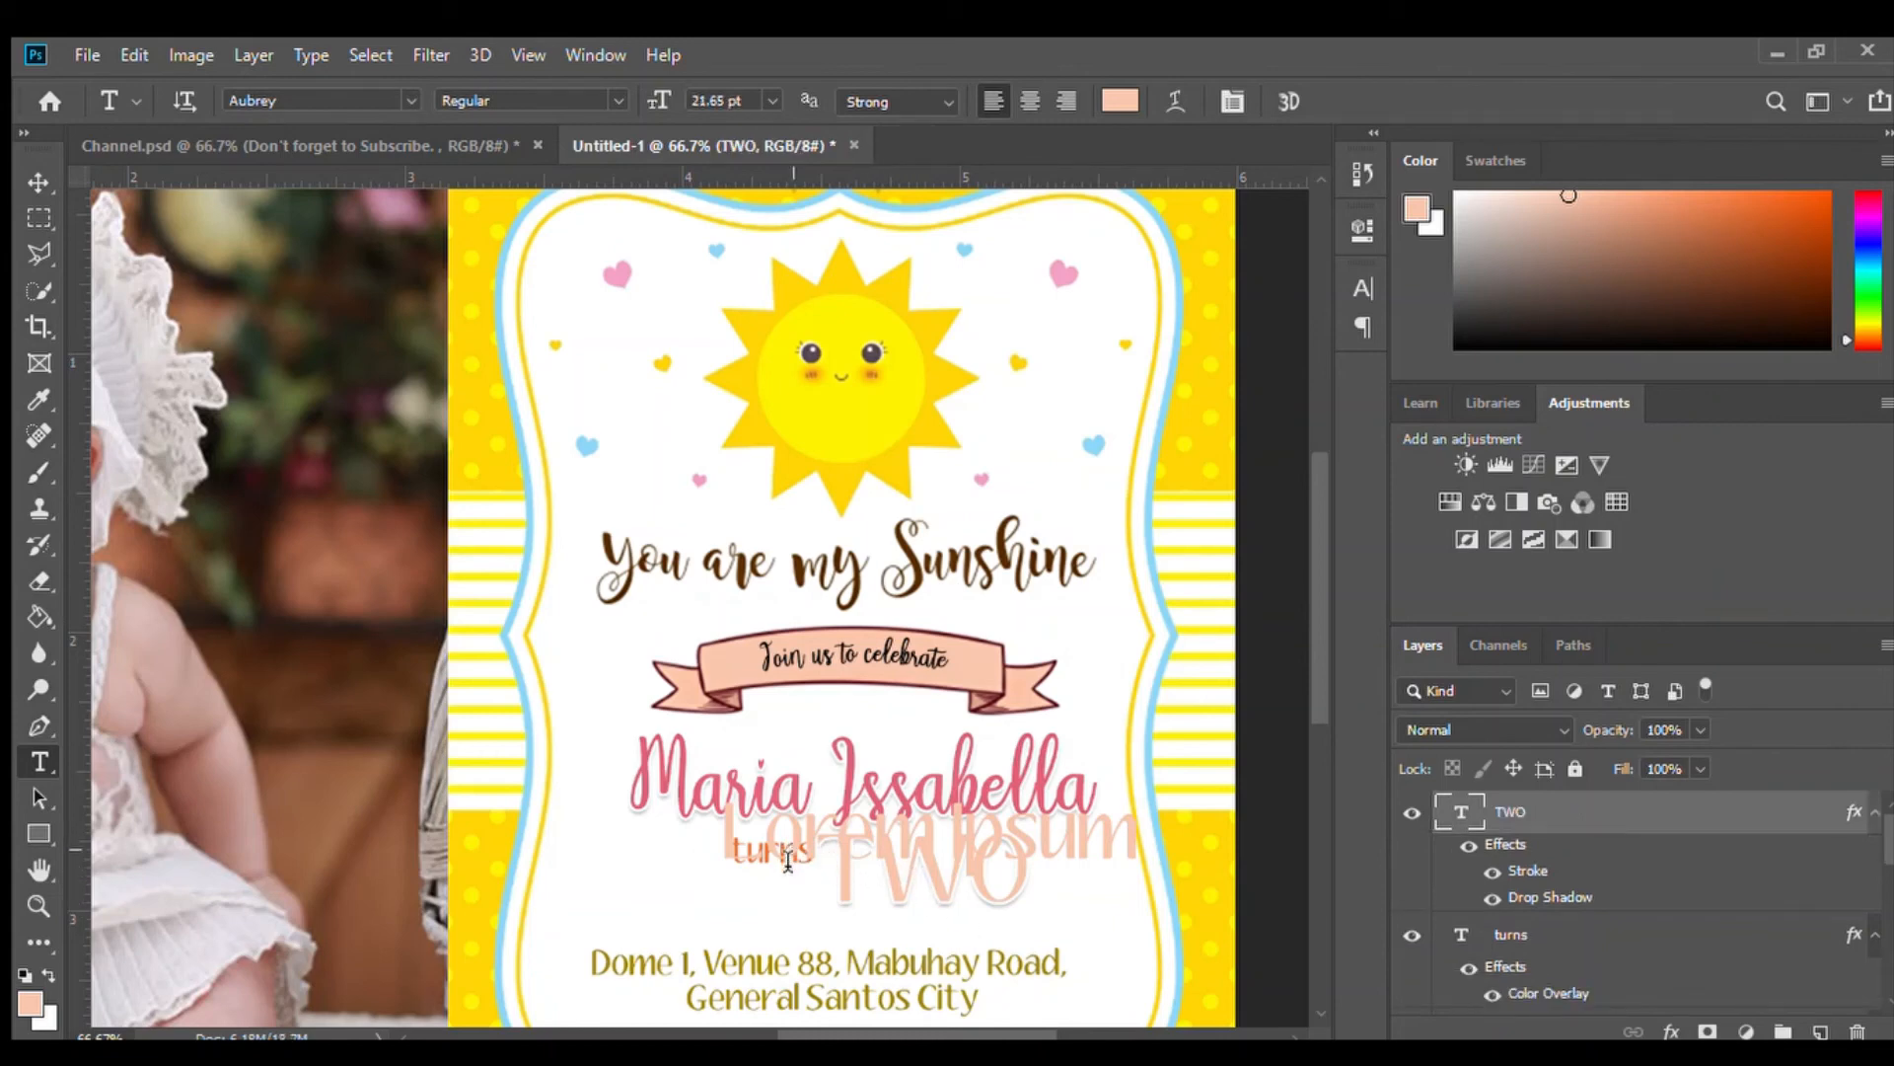
Replace 'turns' with 'is turning', shift it left and commit
click(779, 851)
drag(728, 850, 821, 850)
key(Left)
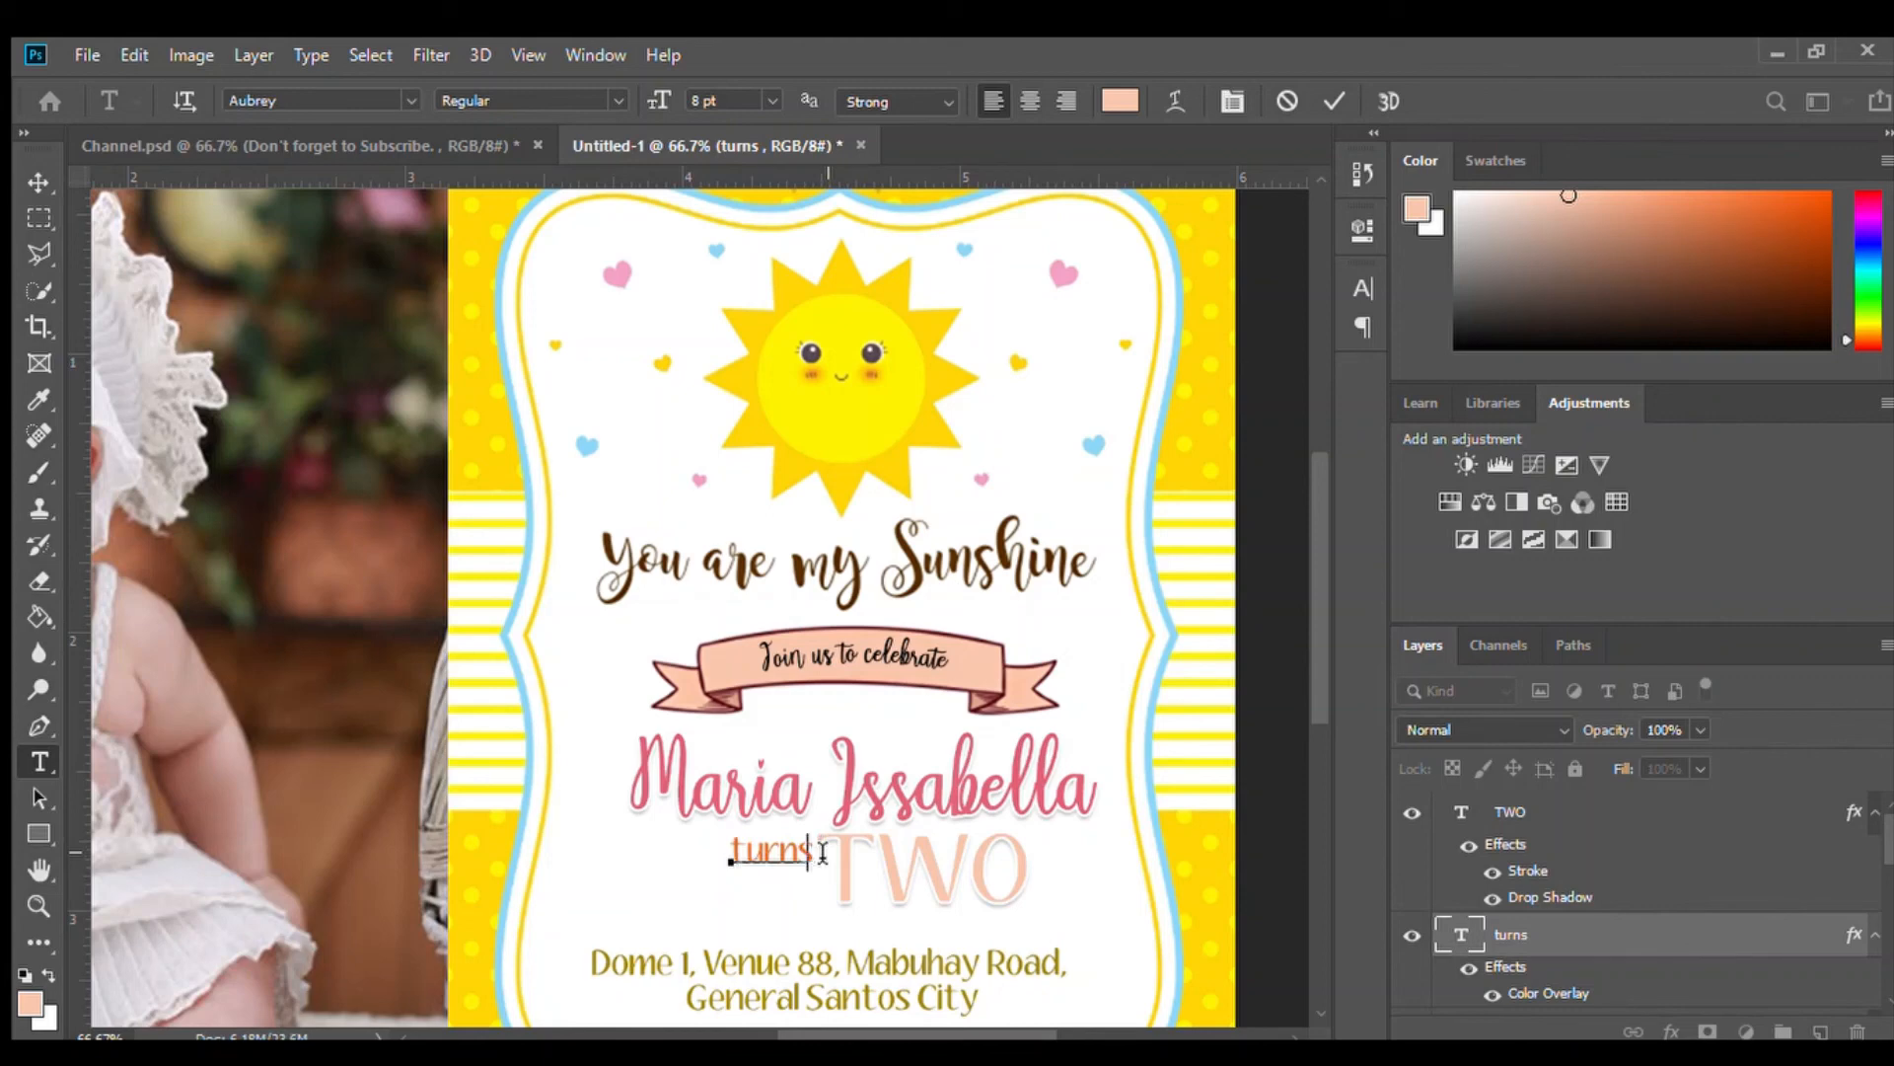
key(ctrl+a)
text(is turning)
drag(824, 888, 772, 901)
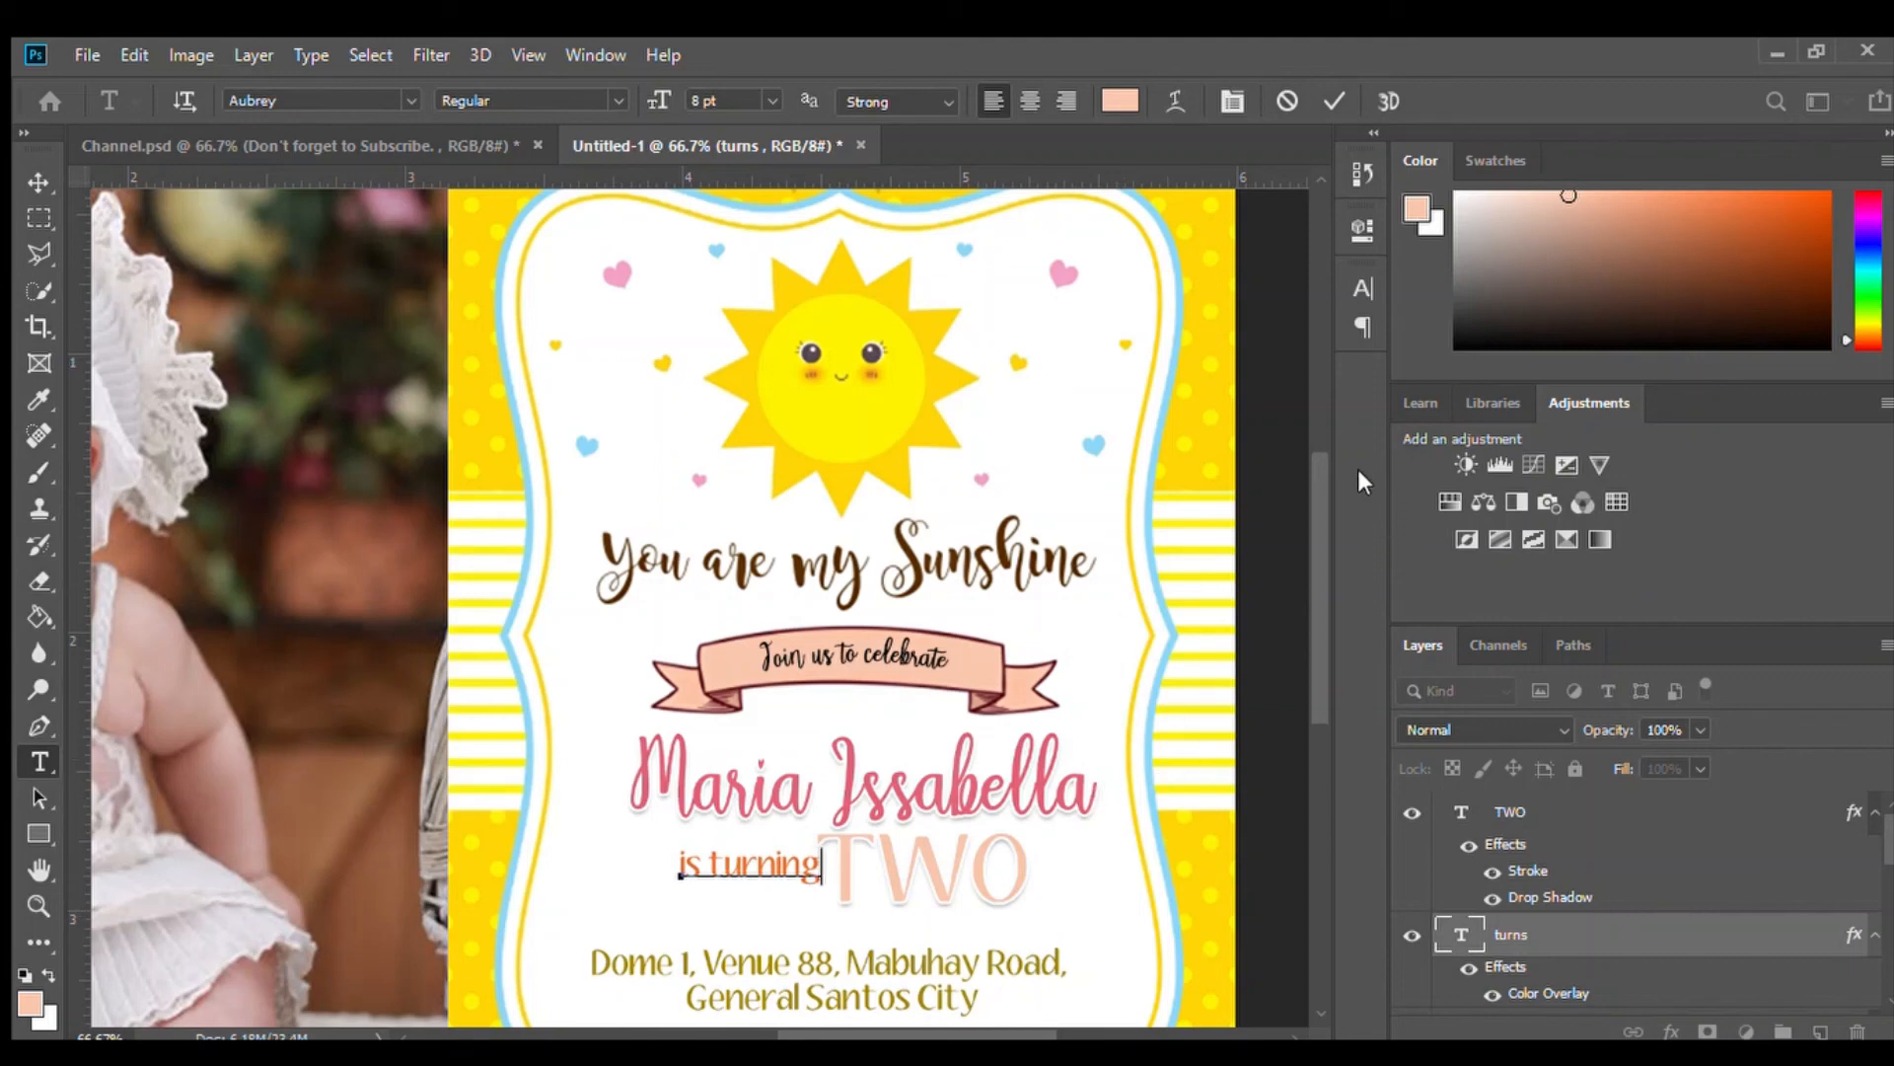
click(24, 223)
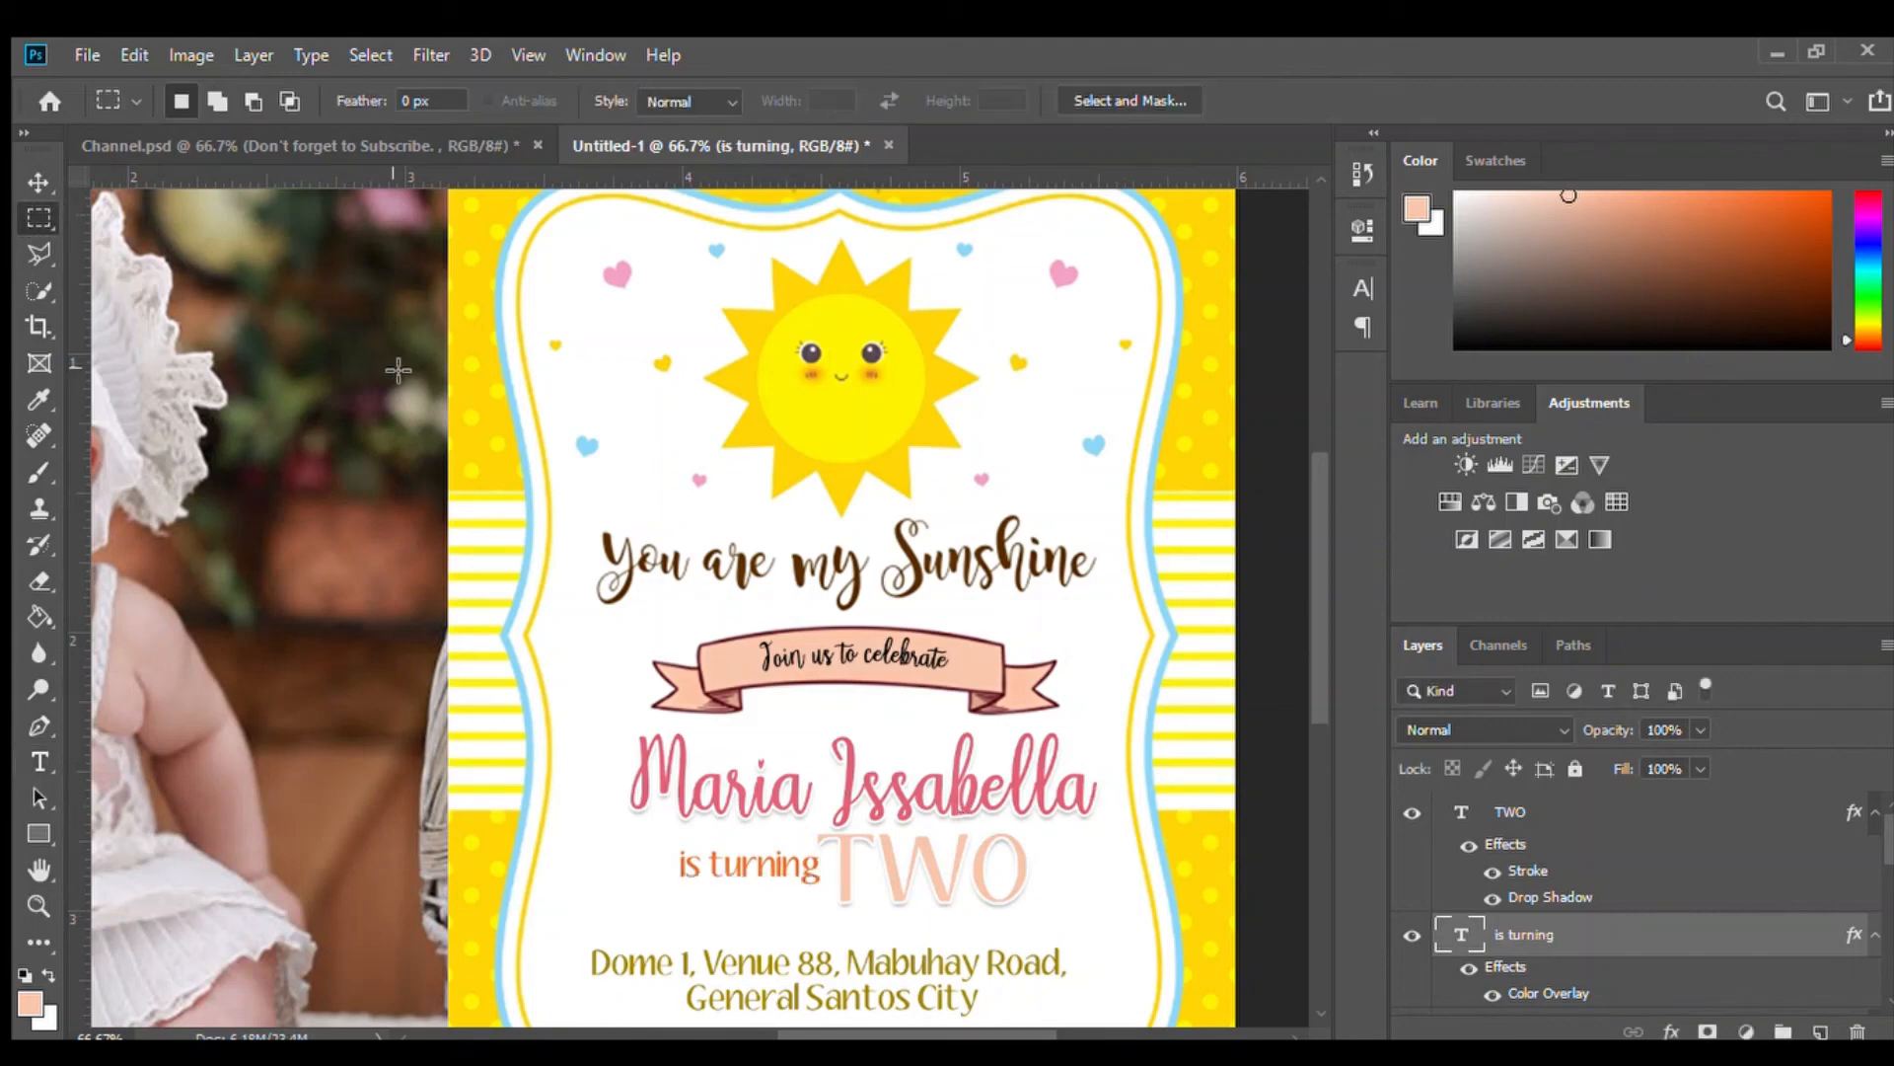
key(z)
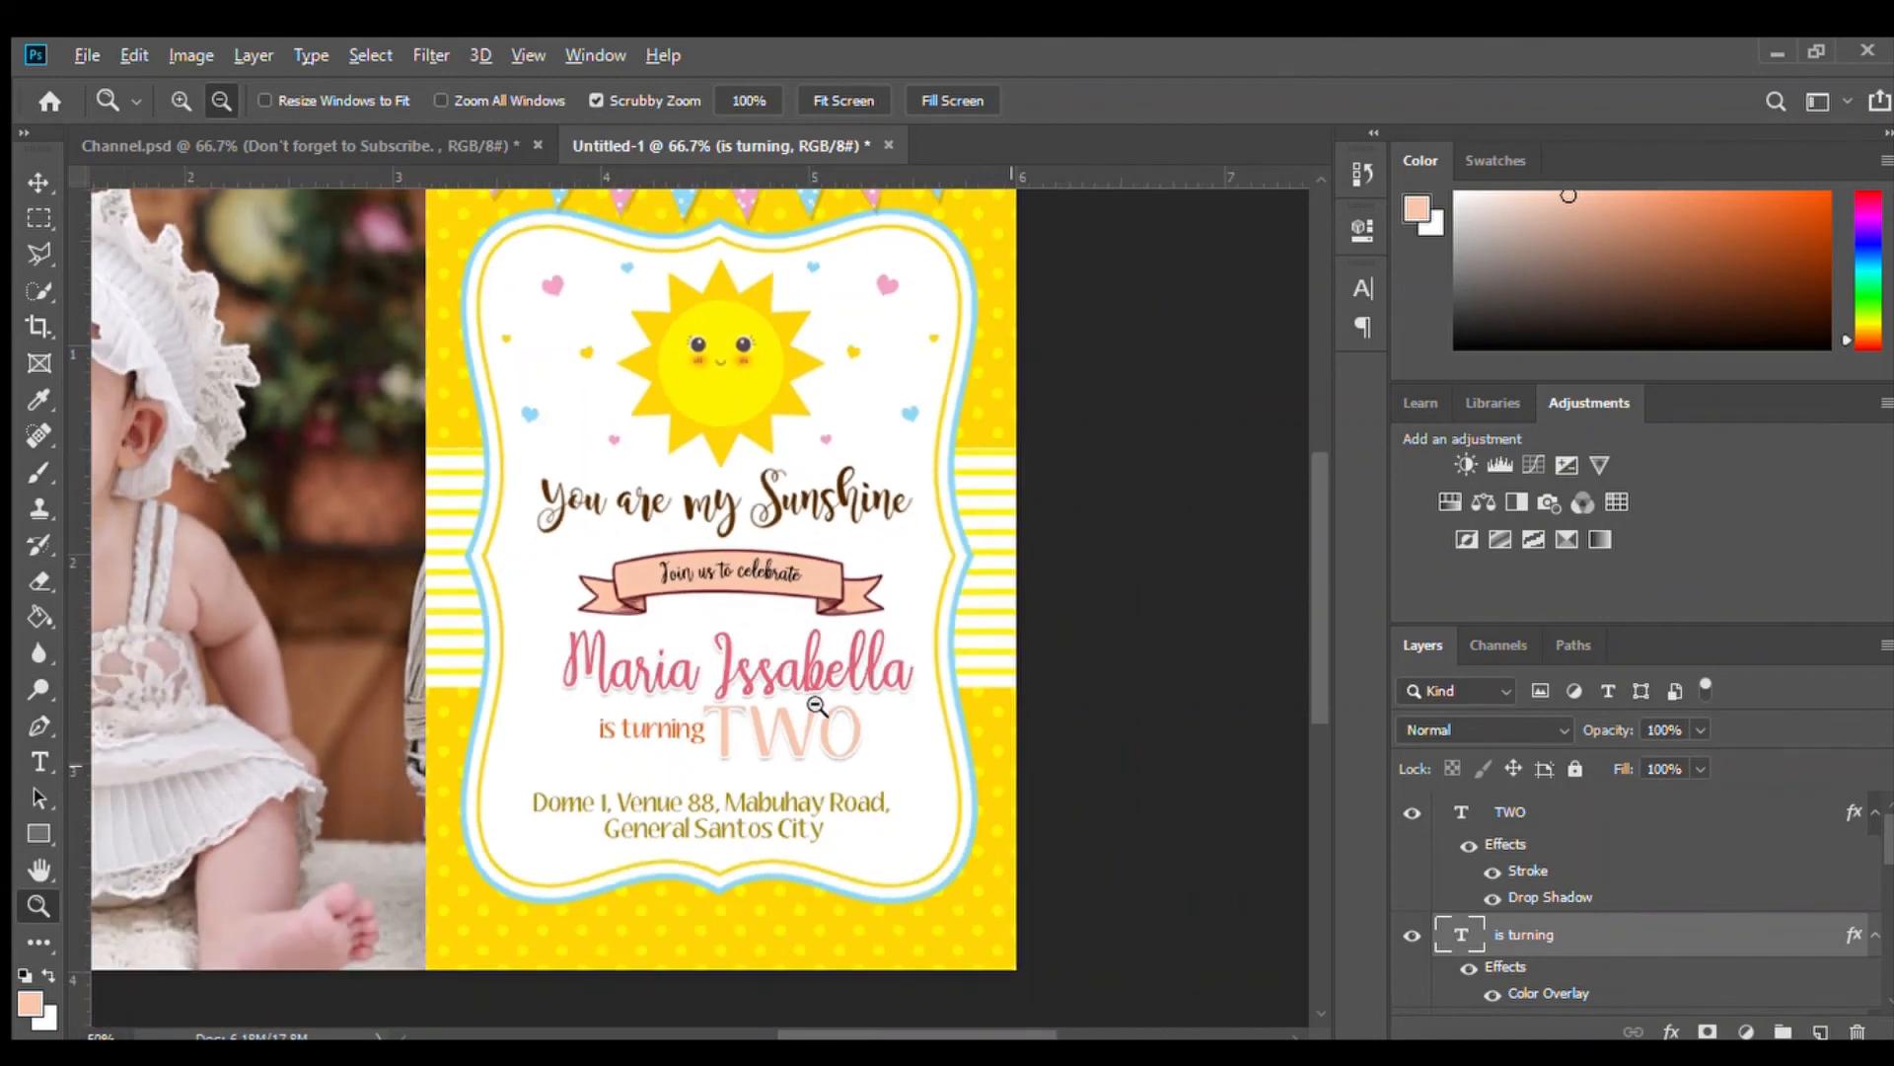
Zoom out to 33.3% so the whole invitation is in view
alt+click(815, 715)
alt+click(815, 716)
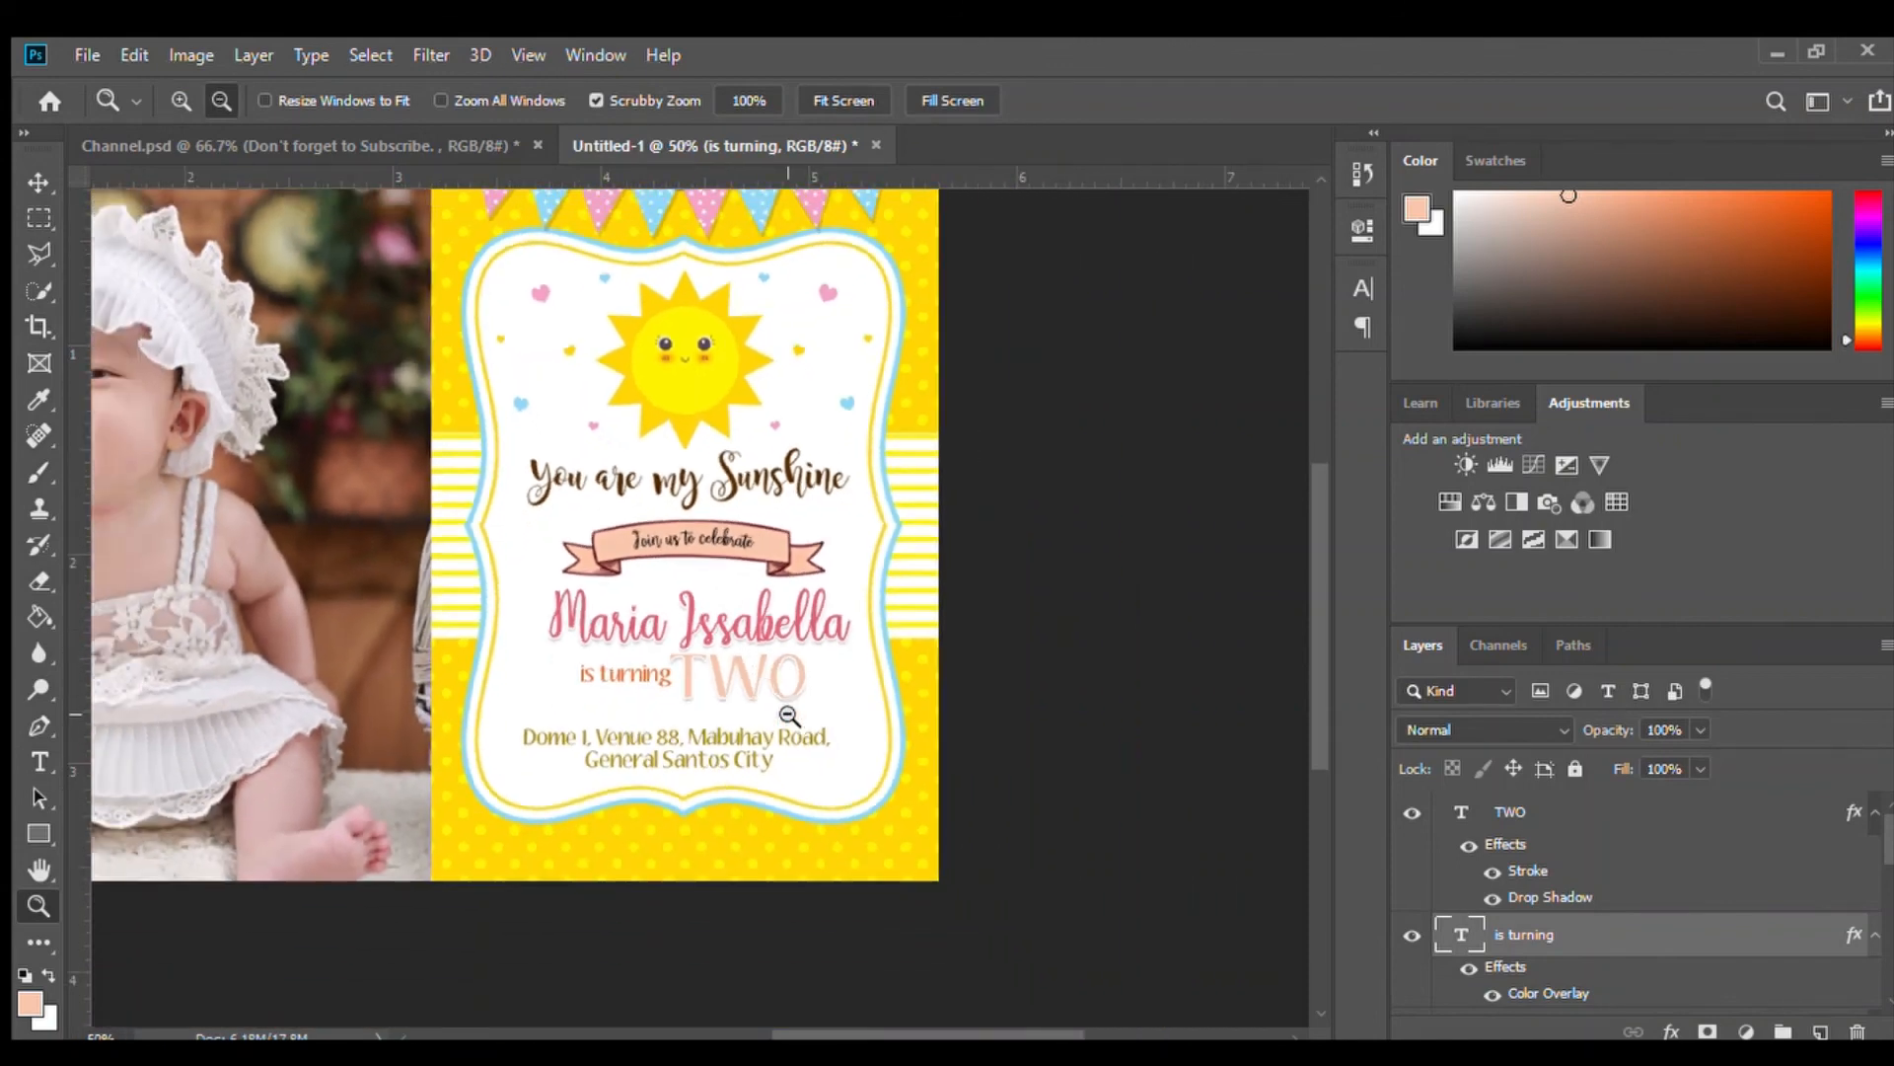
drag(481, 568, 648, 661)
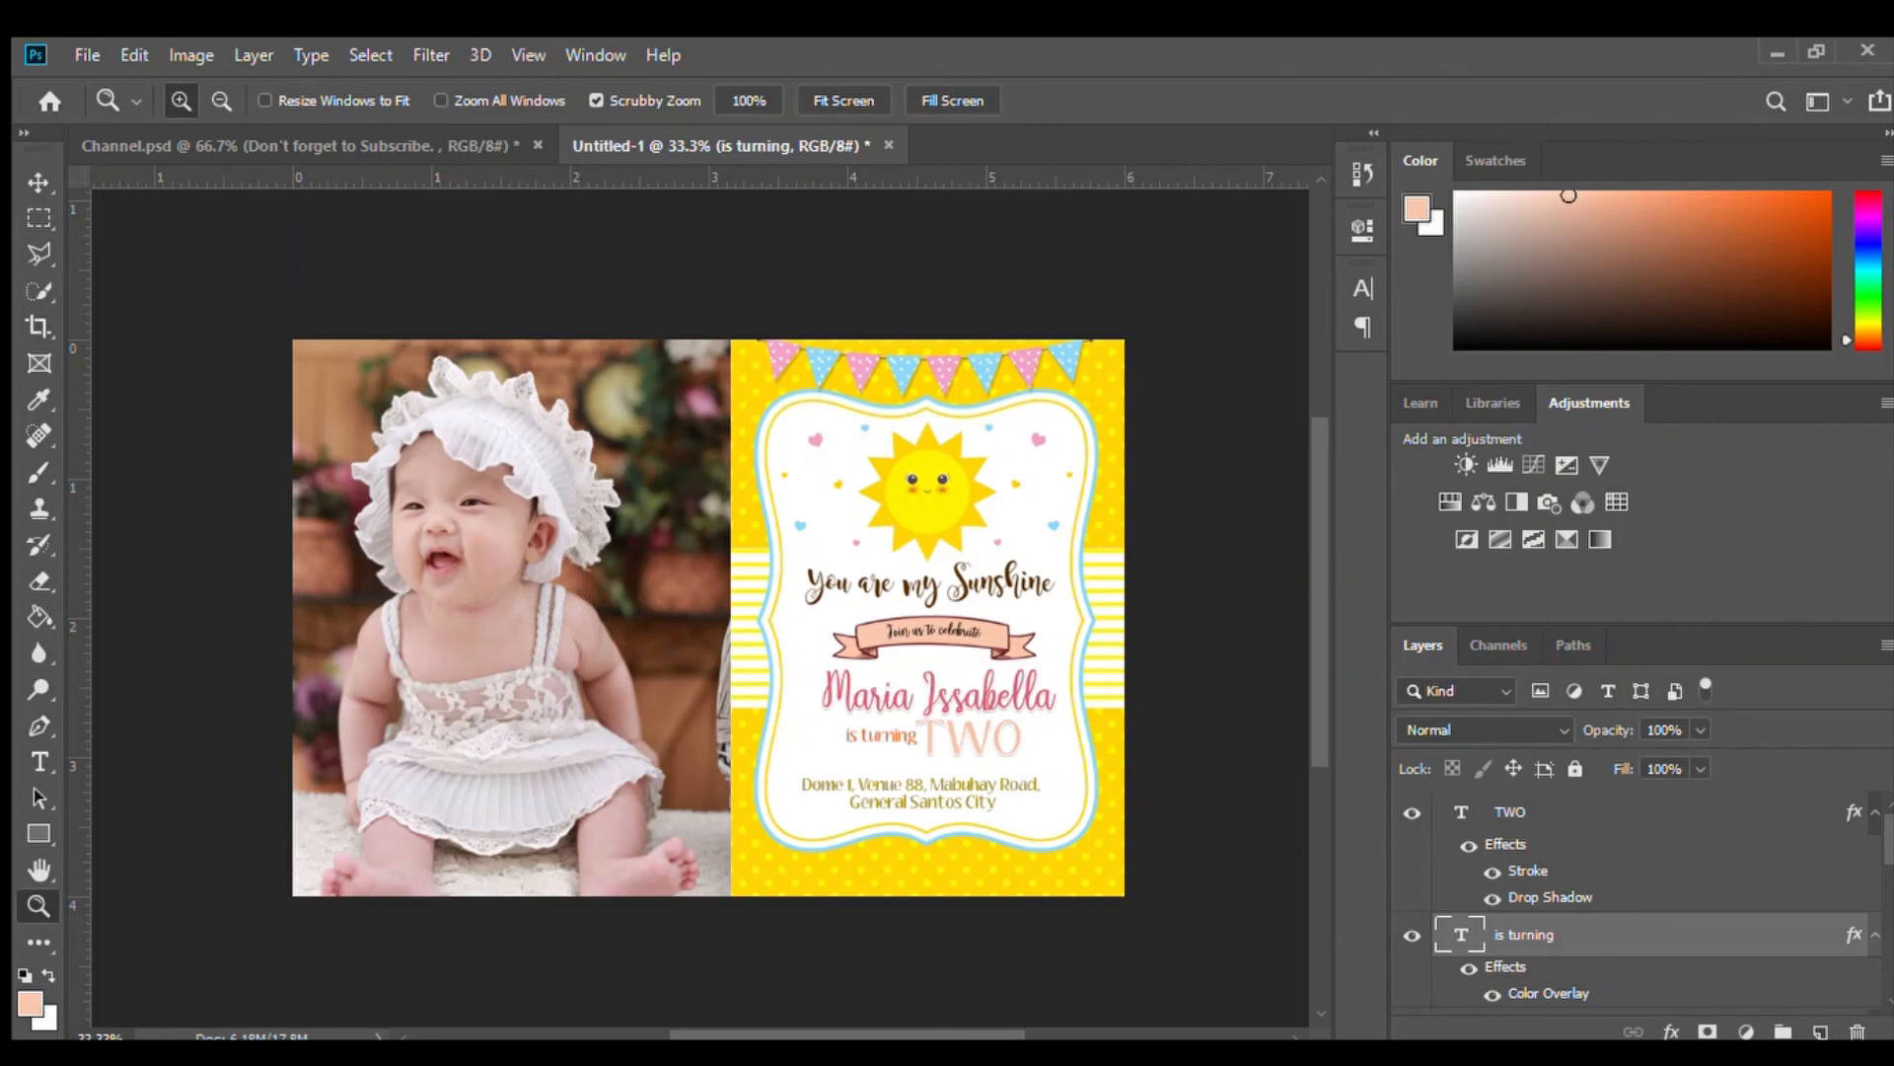
Flatten the image, then undo it to keep the text layers separate
key(h)
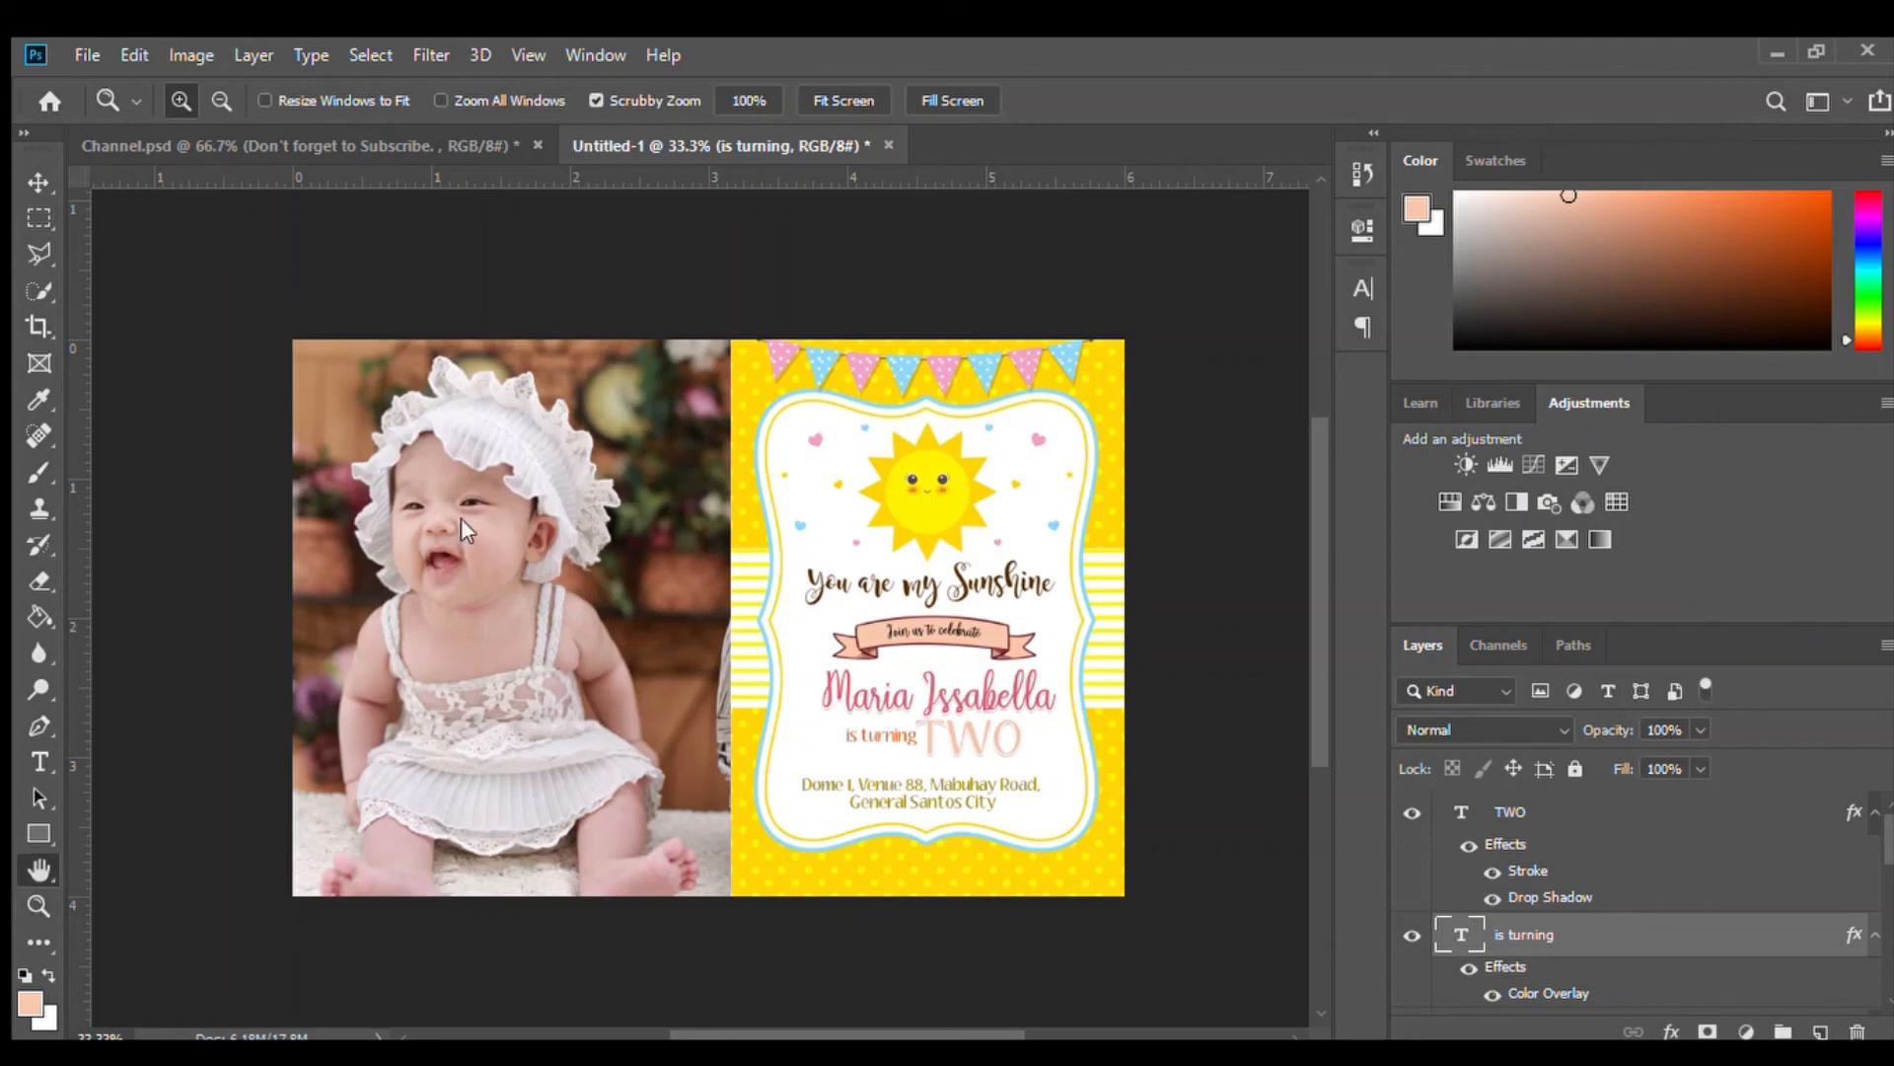
key(ctrl+shift+e)
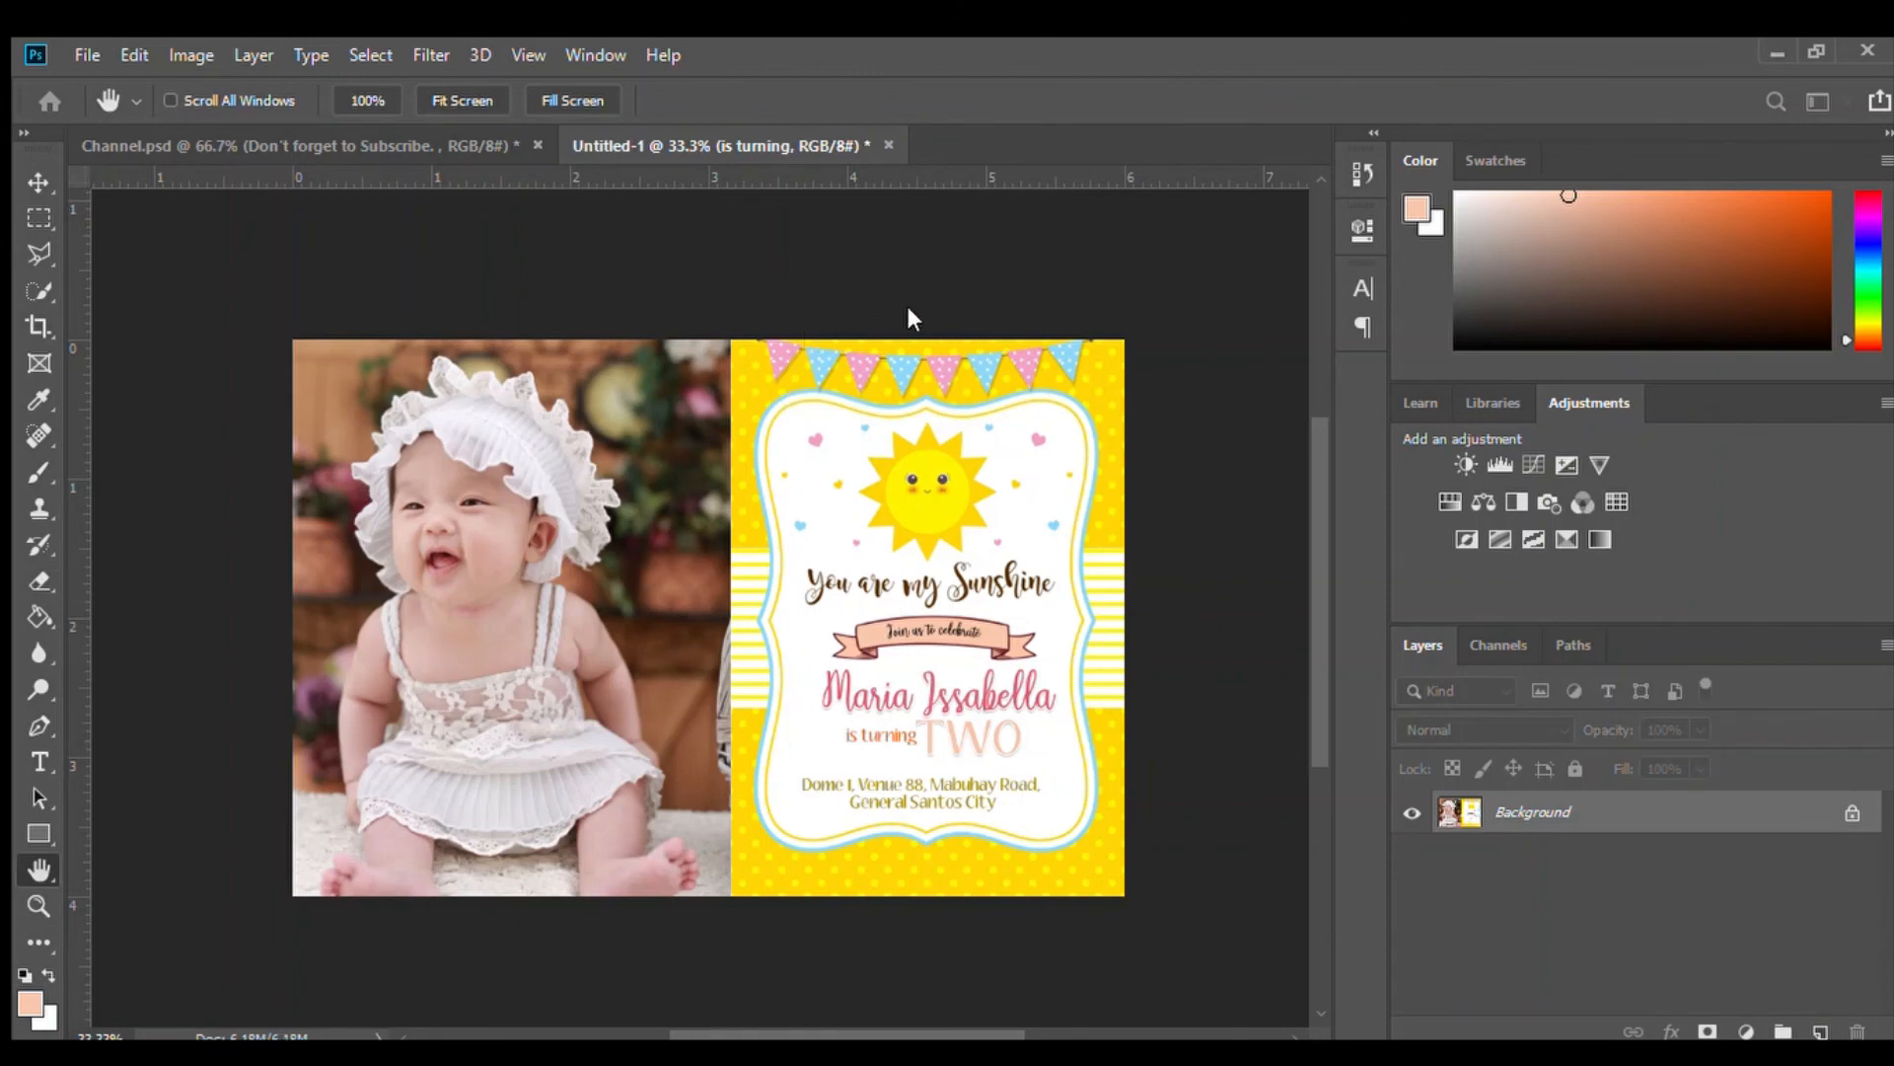
key(z)
key(ctrl+z)
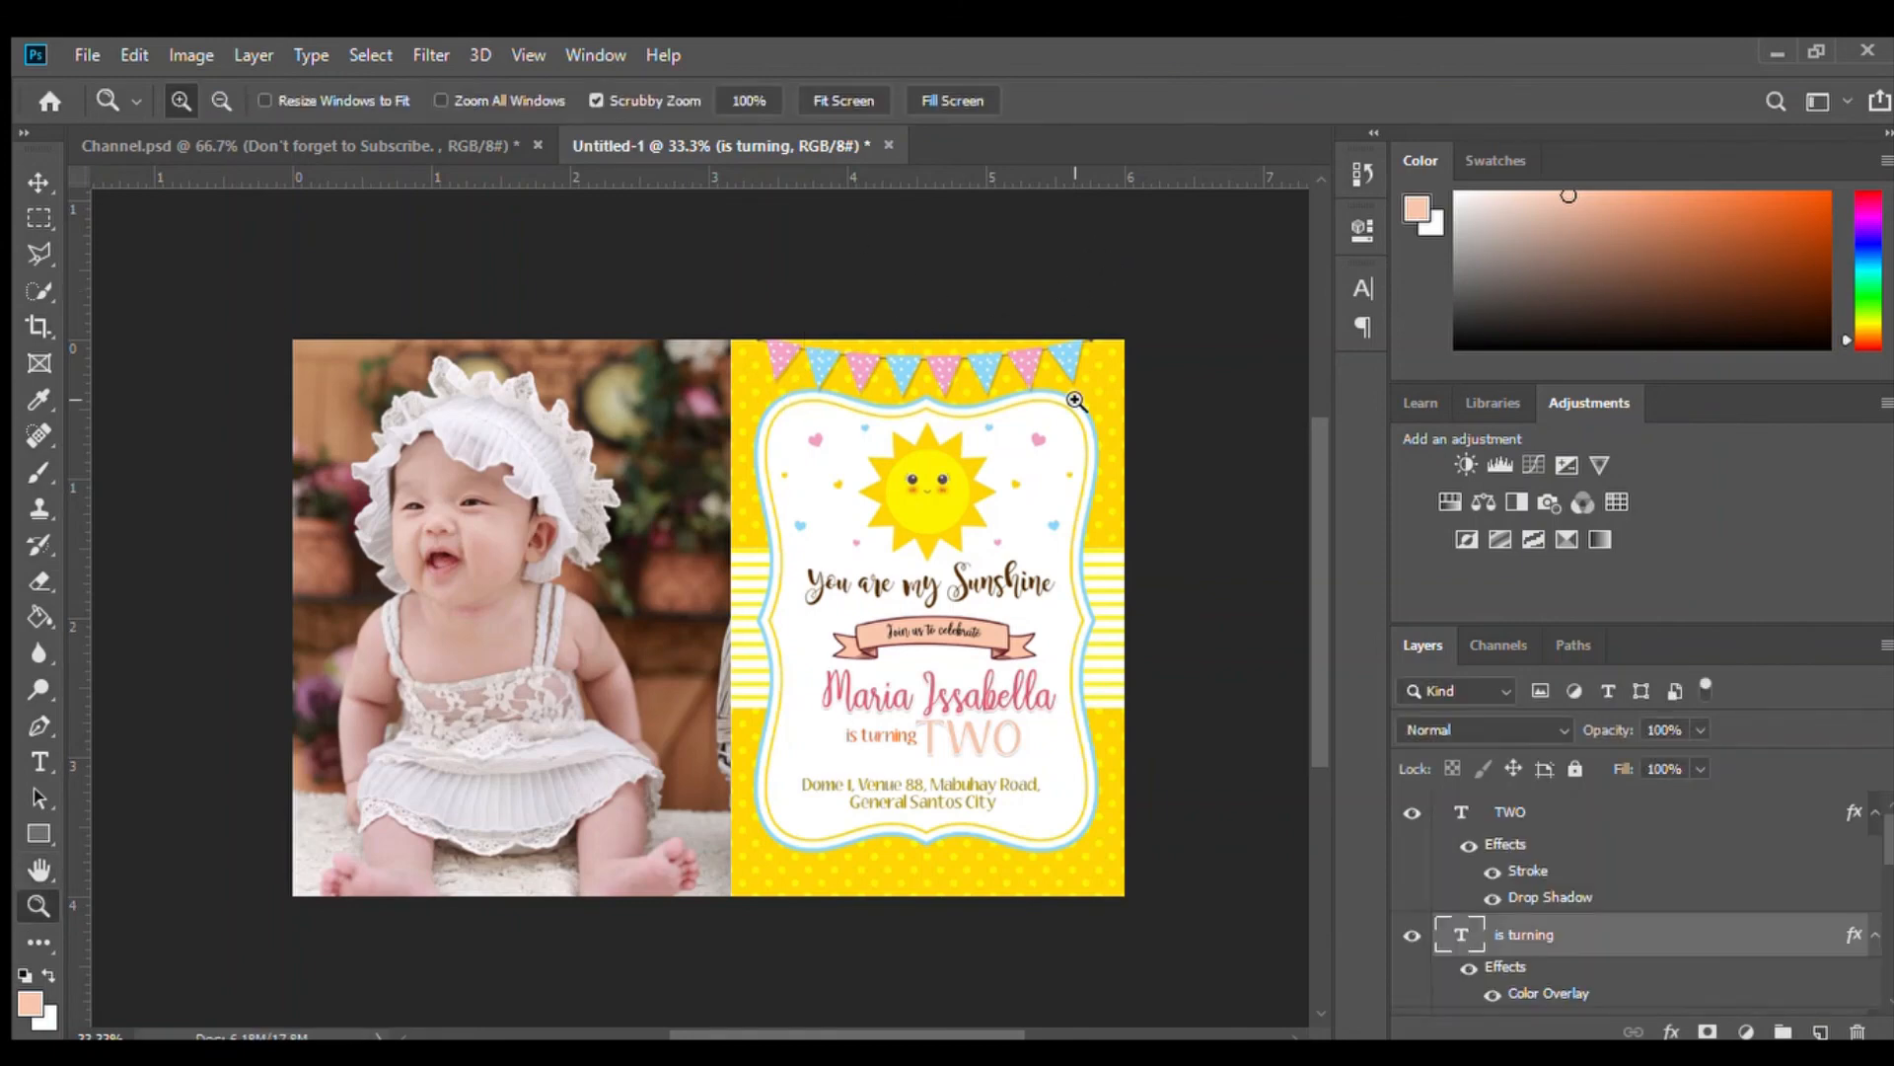